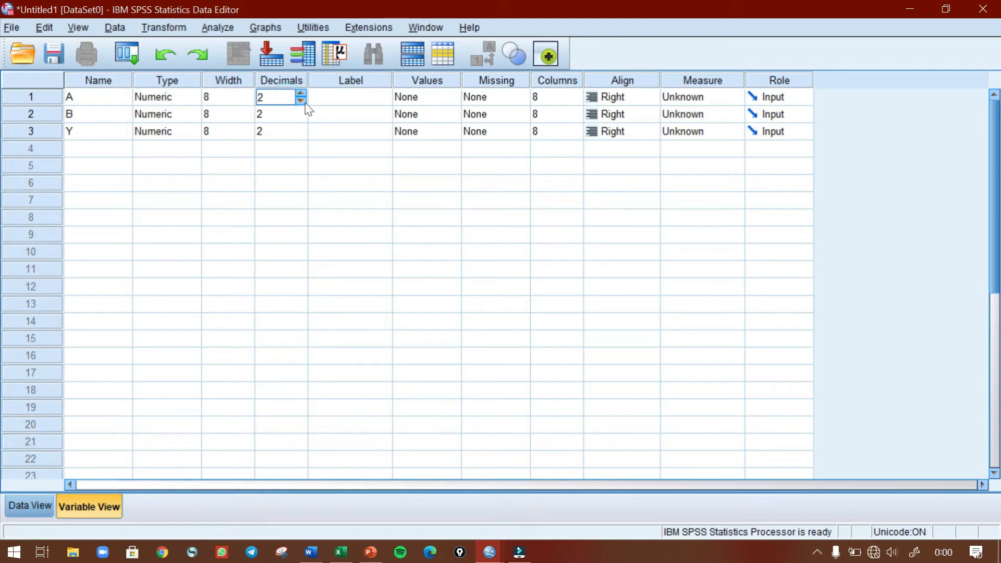
# - Set the number of decimals to 0 for variables A, B and Y
pyautogui.click(287, 113)
pyautogui.click(300, 118)
pyautogui.click(301, 118)
pyautogui.click(286, 131)
pyautogui.click(301, 135)
pyautogui.click(301, 135)
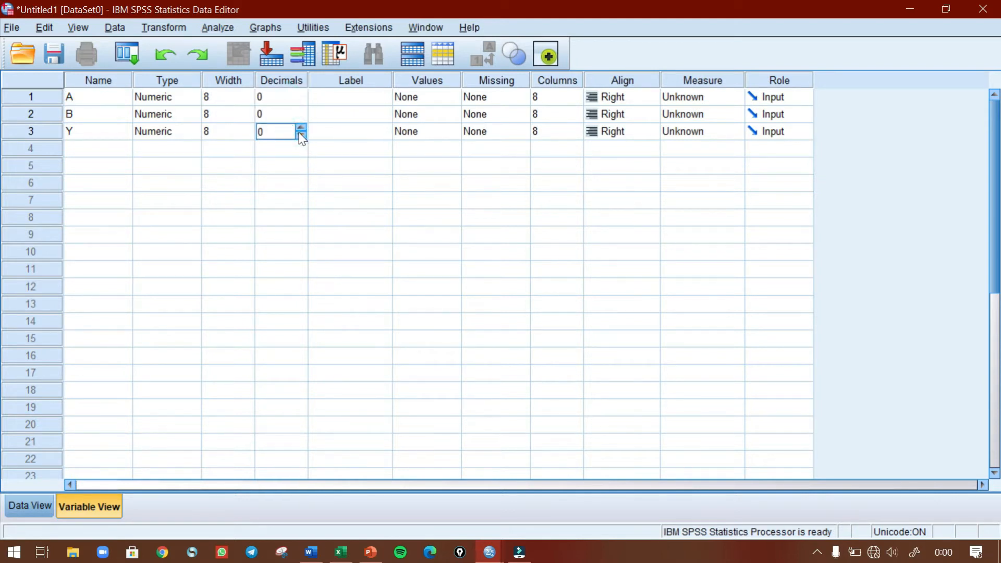
# - Label variable A as "Model Pembelajaran" and variable B as "Kemandirian Belajar"
pyautogui.click(327, 102)
pyautogui.click(326, 101)
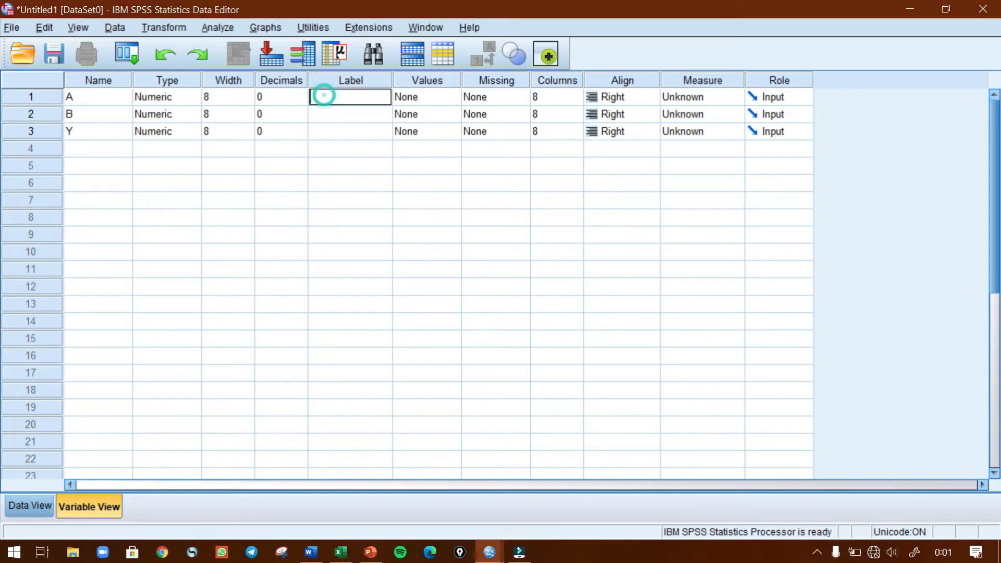
pyautogui.write('Model')
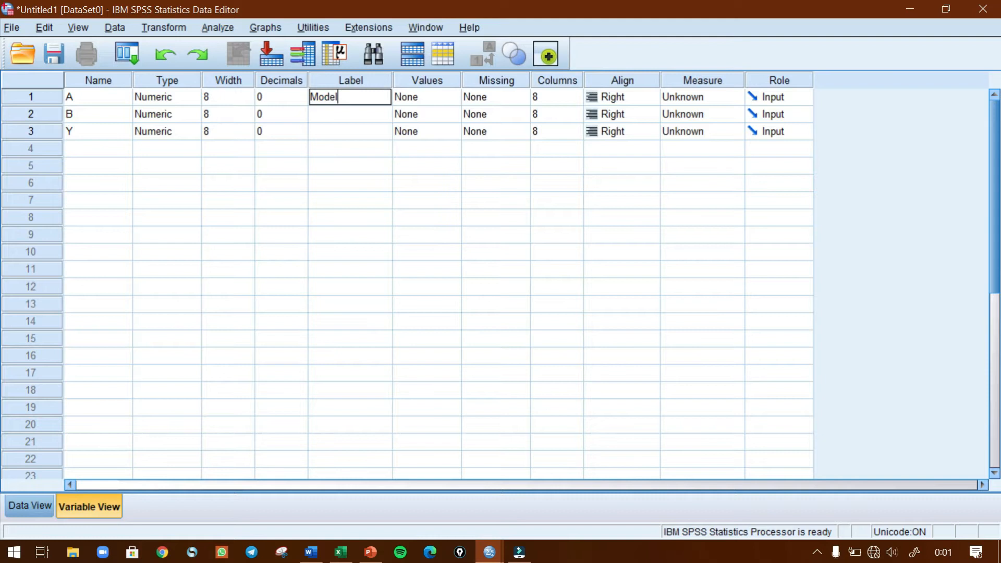
pyautogui.write(' Pembelajaran')
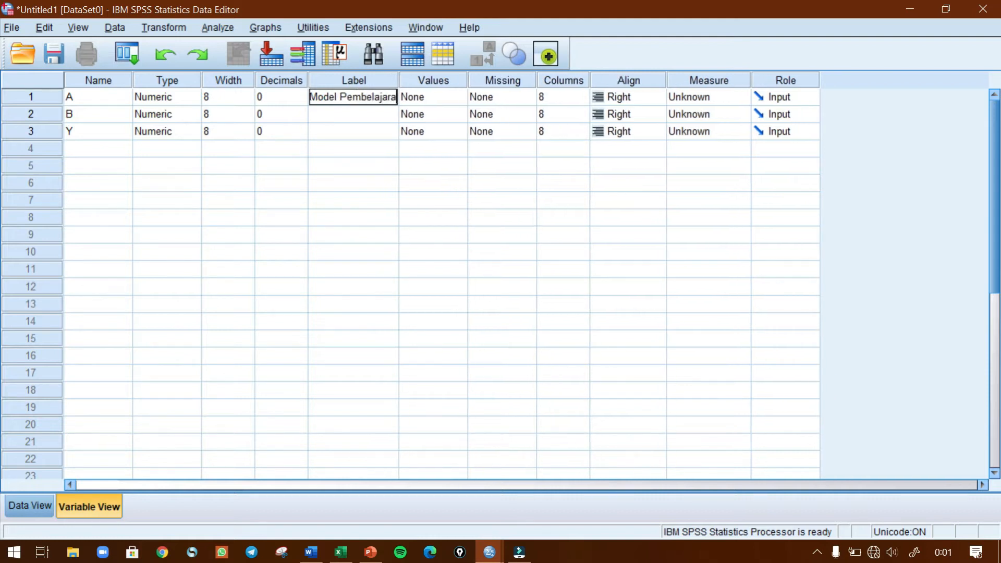
pyautogui.click(332, 115)
pyautogui.click(332, 114)
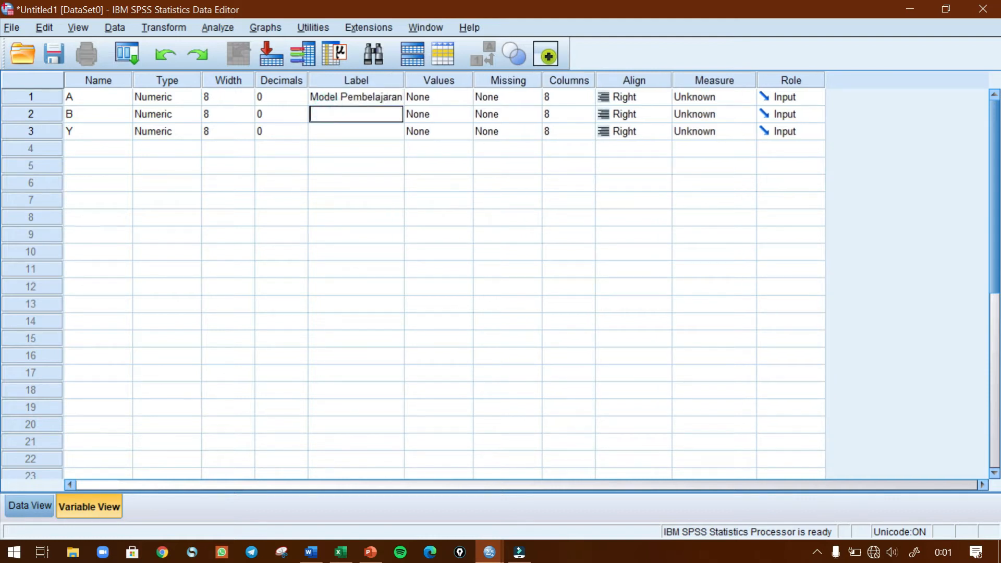
pyautogui.write('Kemandirian Belajar')
# - Label variable Y as "Pemahaman Konsep MTK"
pyautogui.click(333, 132)
pyautogui.click(333, 132)
pyautogui.write('Pe')
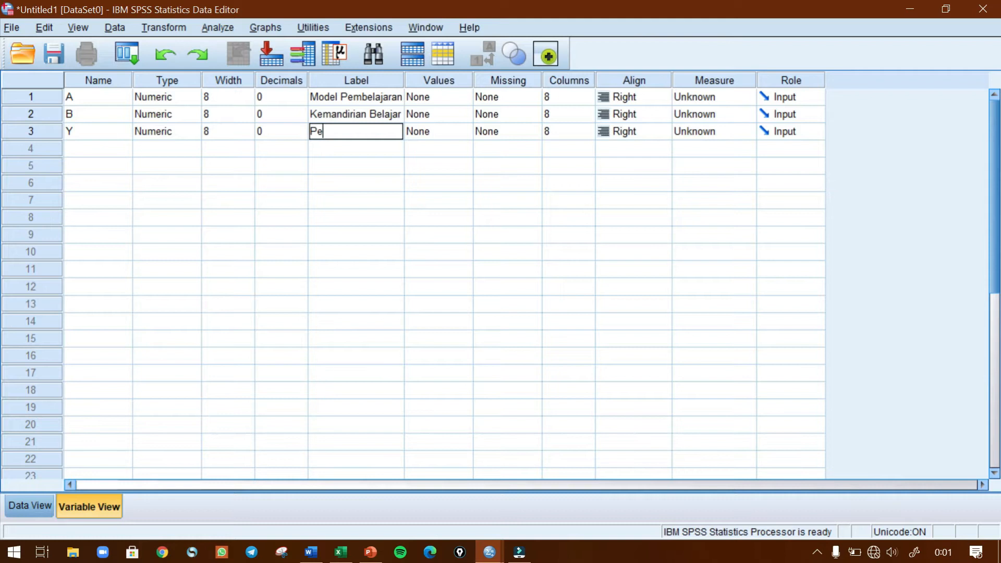
pyautogui.write('mahaman Kons')
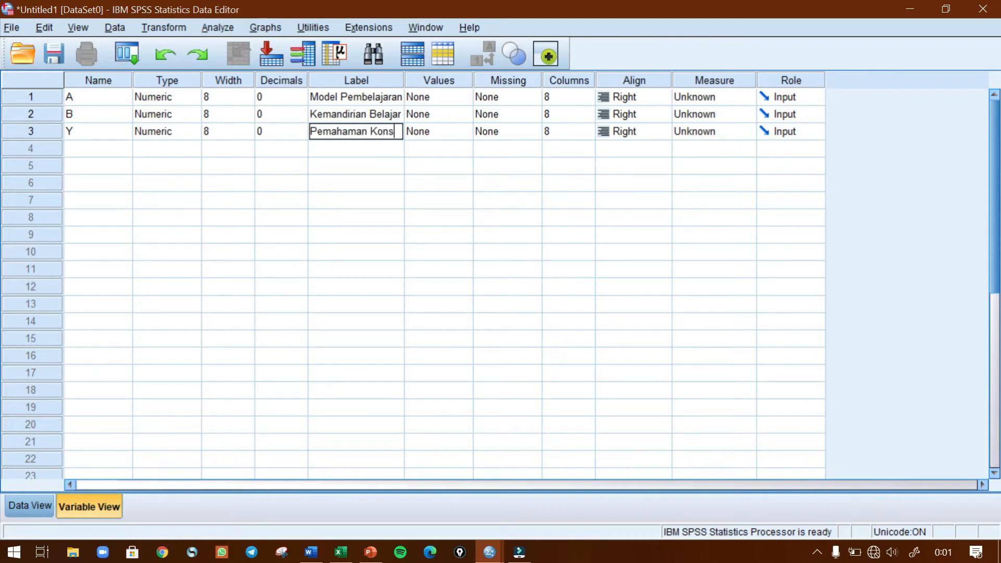
pyautogui.write('ep MTK')
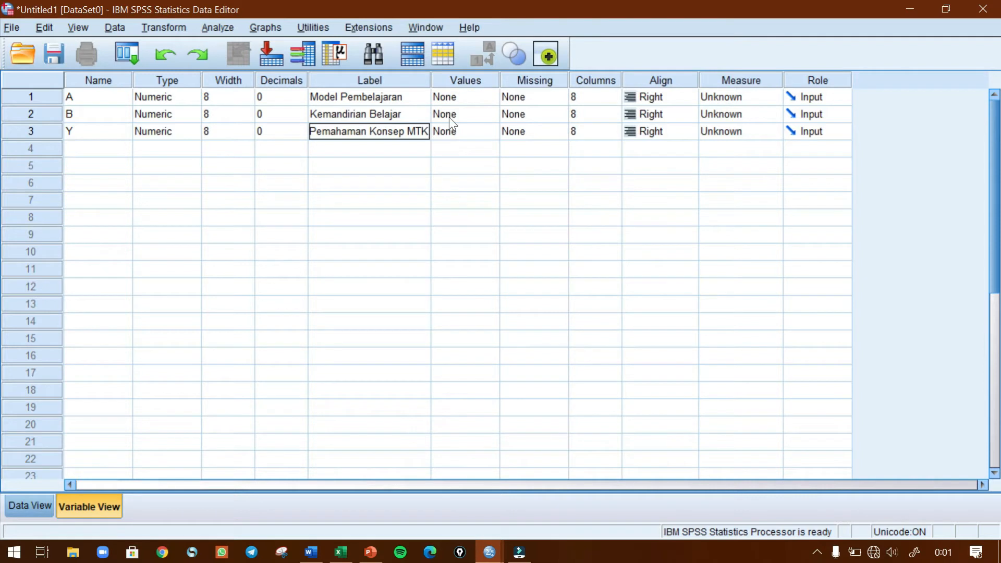
# - Define the value labels of variable A as 1 = Jigsaw and 2 = NHT
pyautogui.click(470, 99)
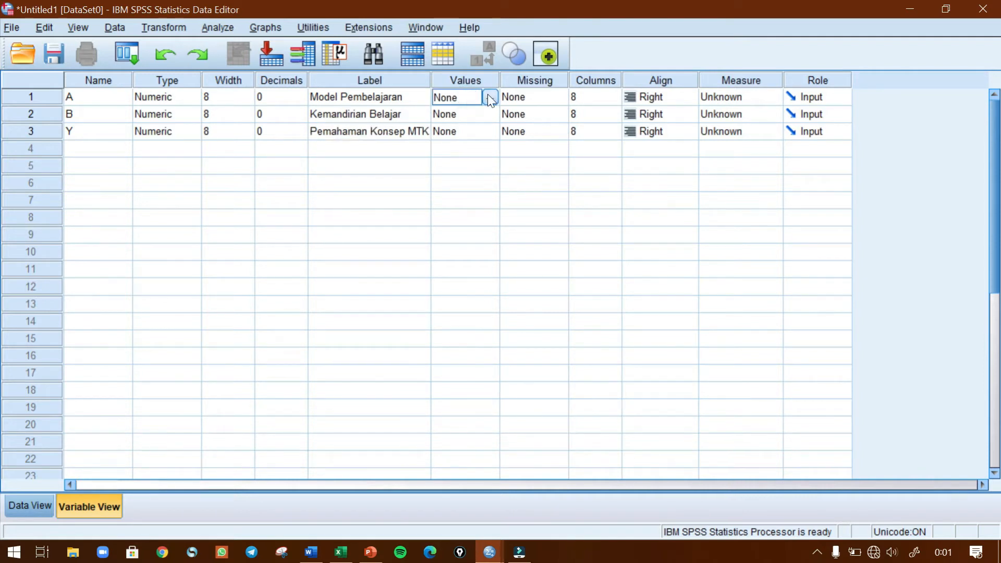
pyautogui.click(490, 98)
pyautogui.write('1')
pyautogui.click(428, 238)
pyautogui.write('Jigsaw')
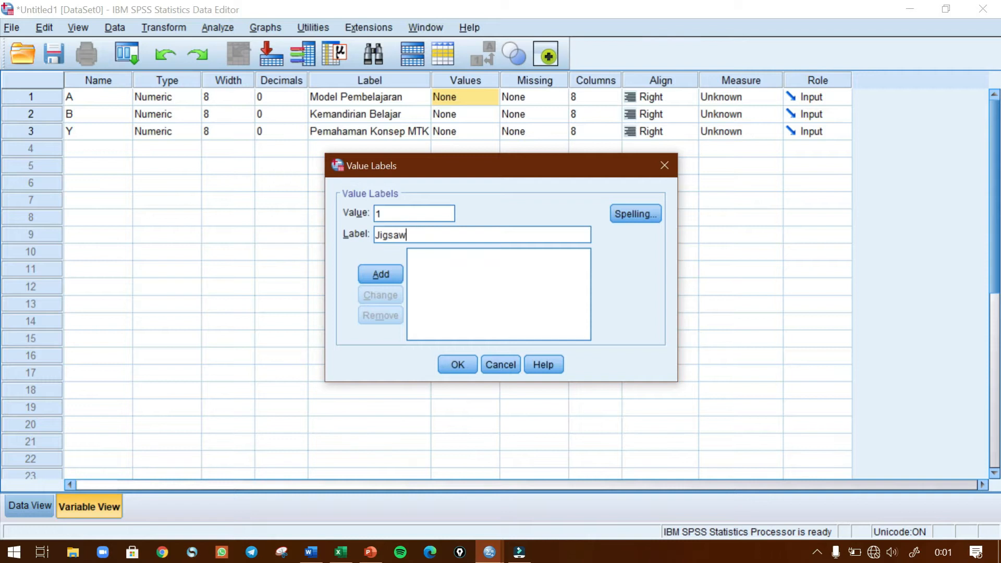
pyautogui.click(390, 276)
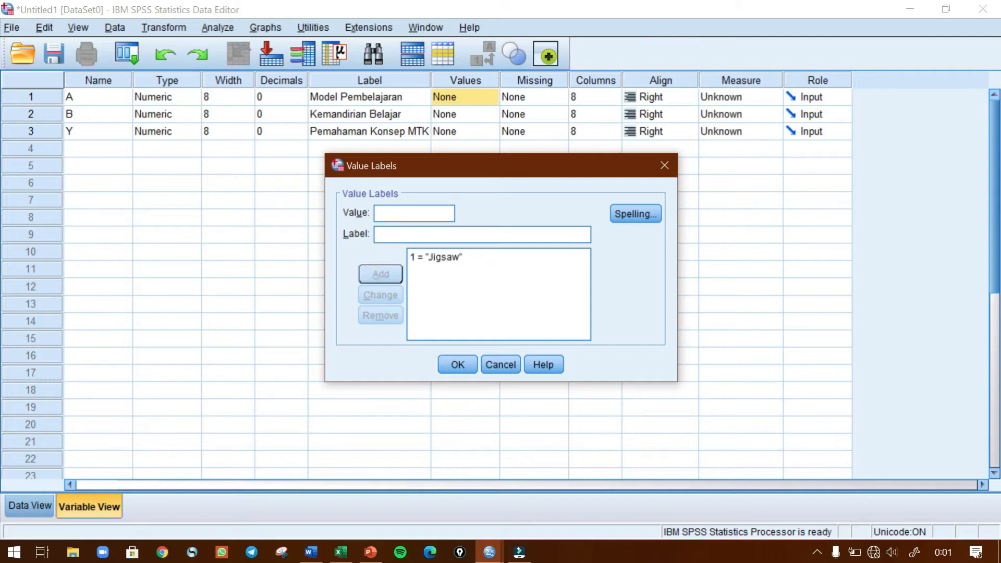
pyautogui.write('2')
pyautogui.click(401, 233)
pyautogui.write('NHT')
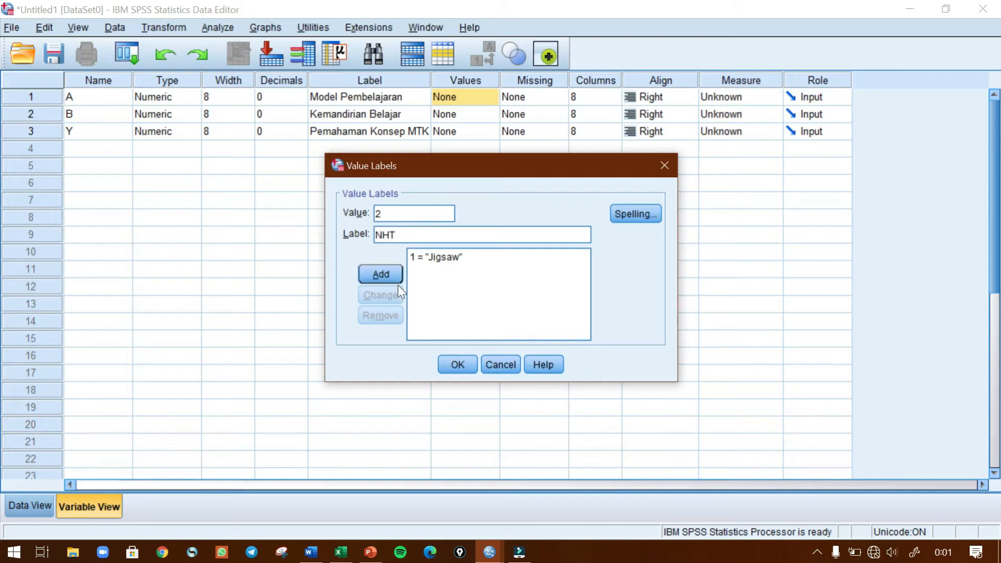
pyautogui.click(393, 279)
pyautogui.click(459, 362)
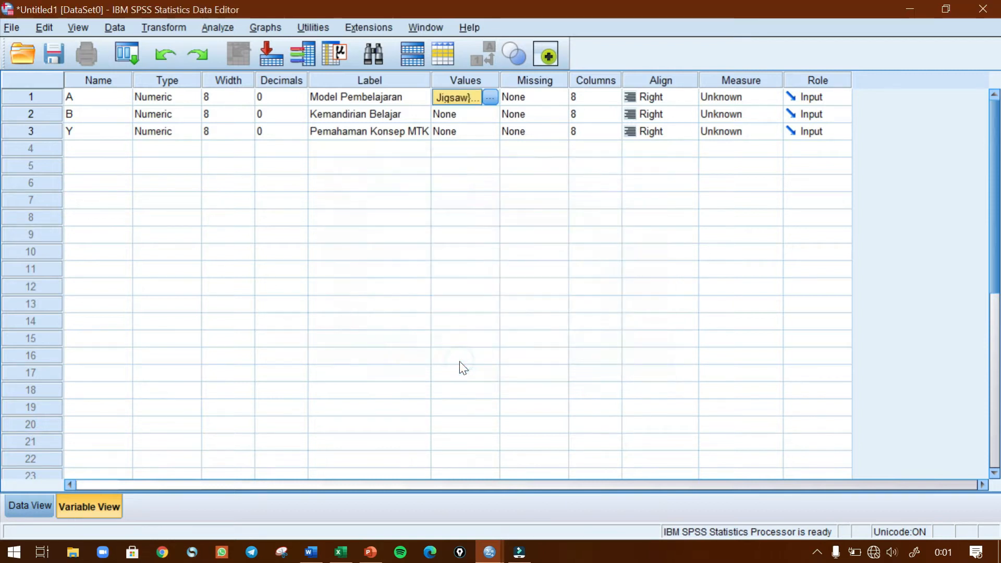
# - Define the value labels of variable B as 1 = Tinggi and 2 = Rendah
pyautogui.click(467, 113)
pyautogui.click(484, 118)
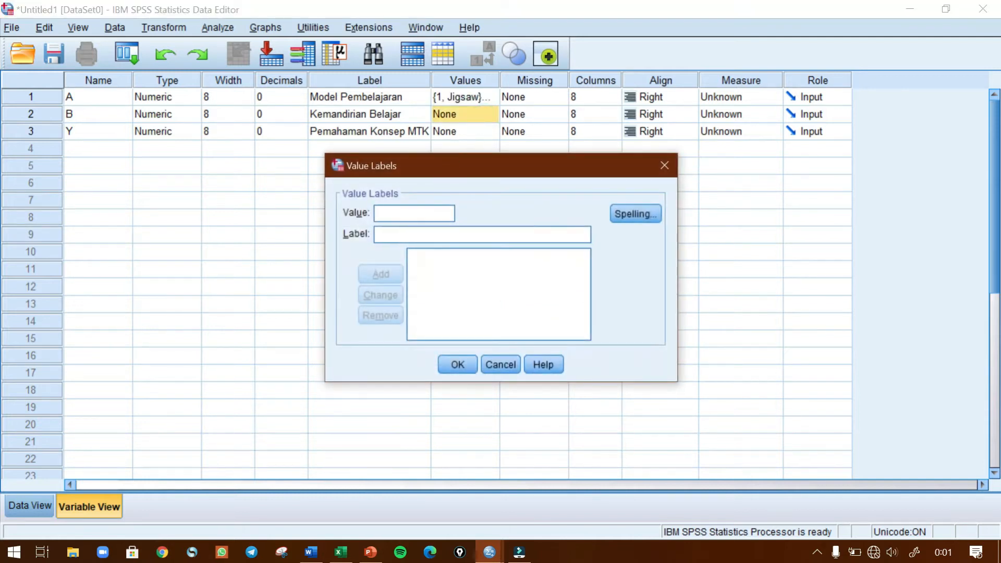
pyautogui.write('1')
pyautogui.click(417, 235)
pyautogui.write('Tinggi')
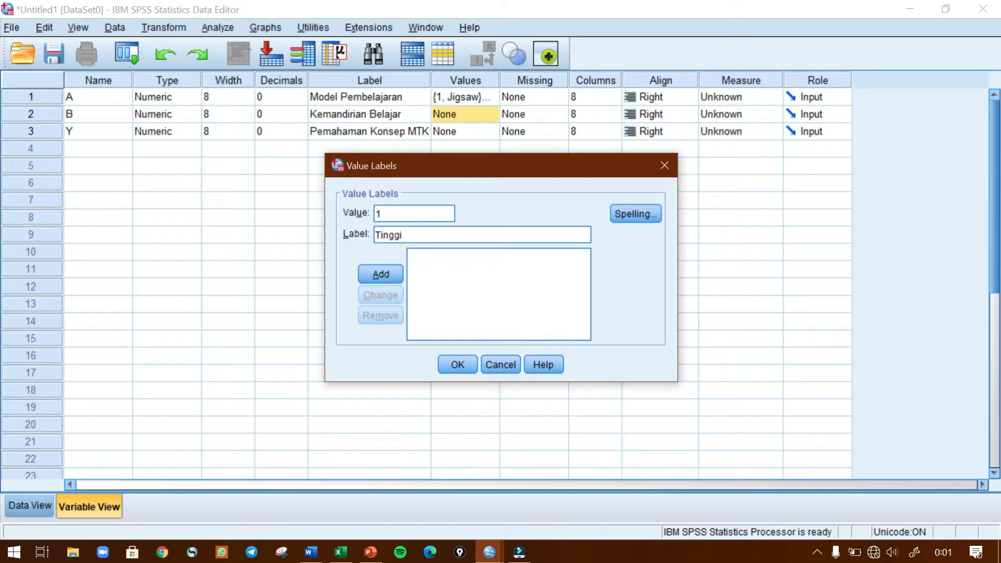
pyautogui.click(401, 273)
pyautogui.write('2')
pyautogui.click(398, 234)
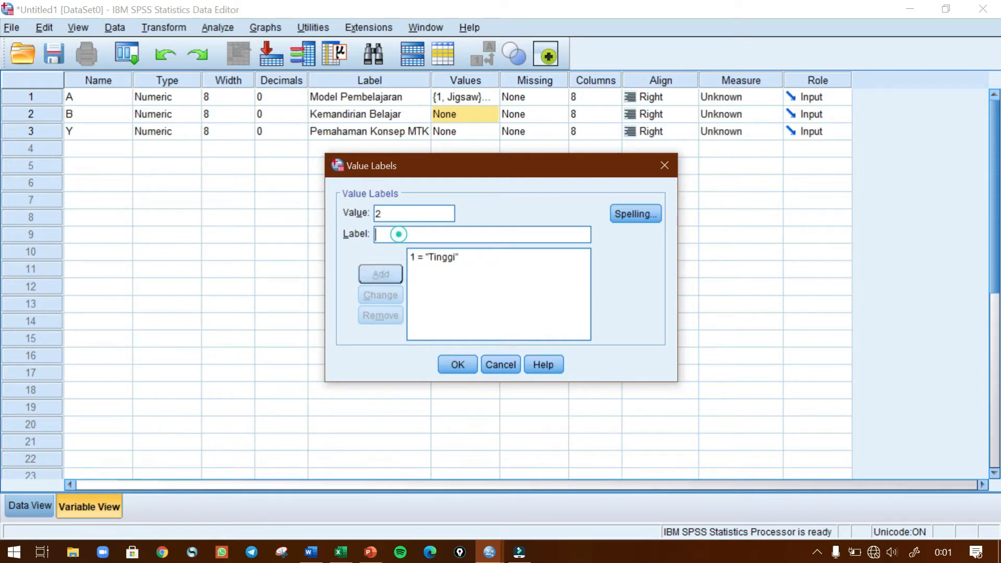
pyautogui.write('Rendah')
pyautogui.click(372, 279)
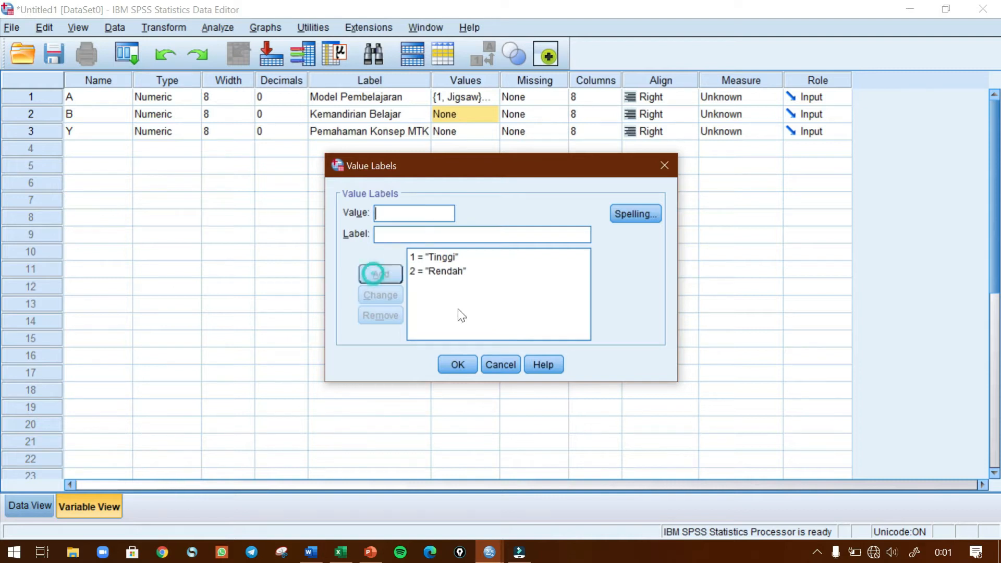
pyautogui.click(458, 364)
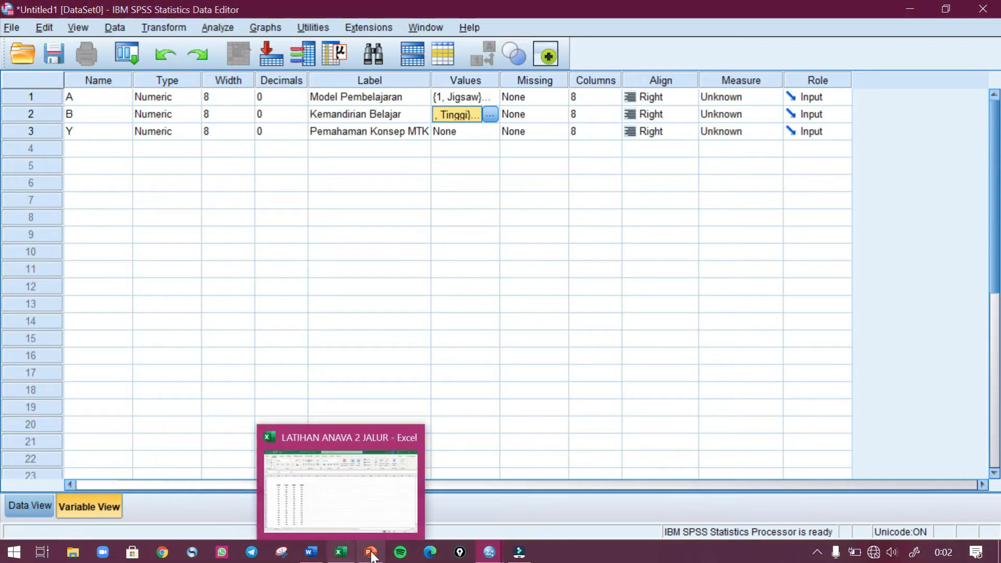
# - Switch to the ANAVA DUA JALUR presentation in PowerPoint and view the "Uji Deskripsi Data" slide for the data groups to define
pyautogui.click(307, 472)
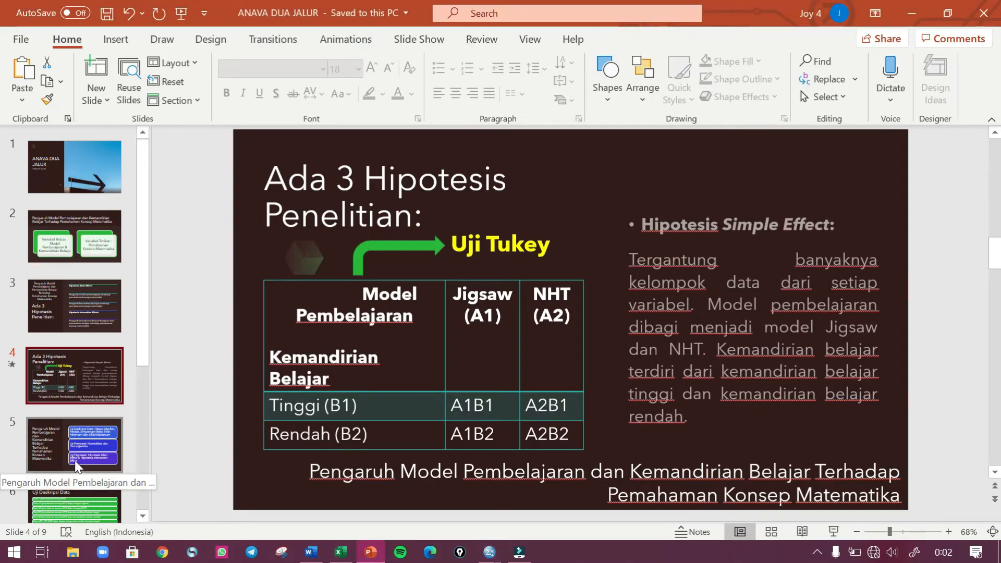
pyautogui.click(55, 440)
pyautogui.click(55, 473)
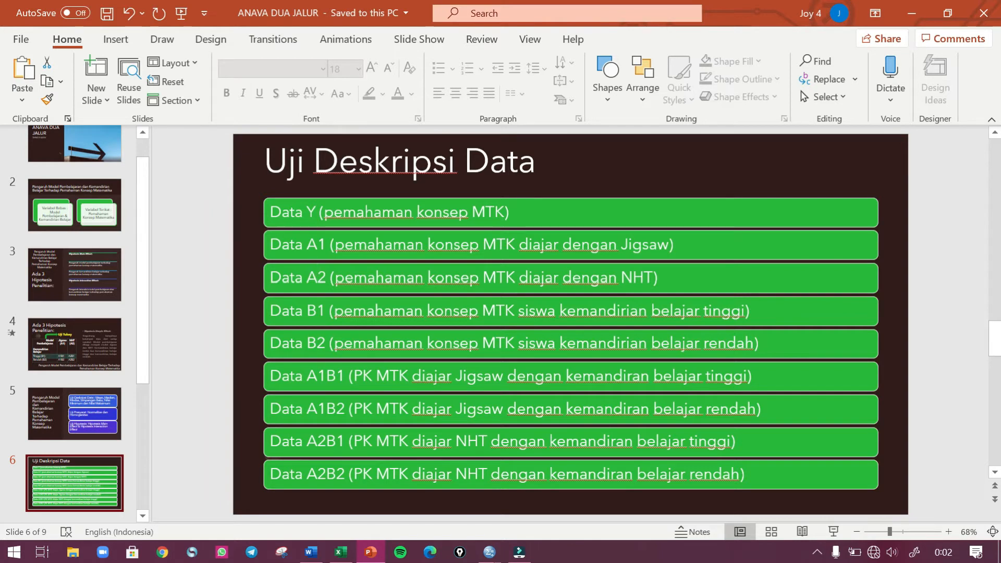
# - Return to SPSS and add four variables named A1, A2, B1 and B2 below Y
pyautogui.hotkey('alt', 'Tab')
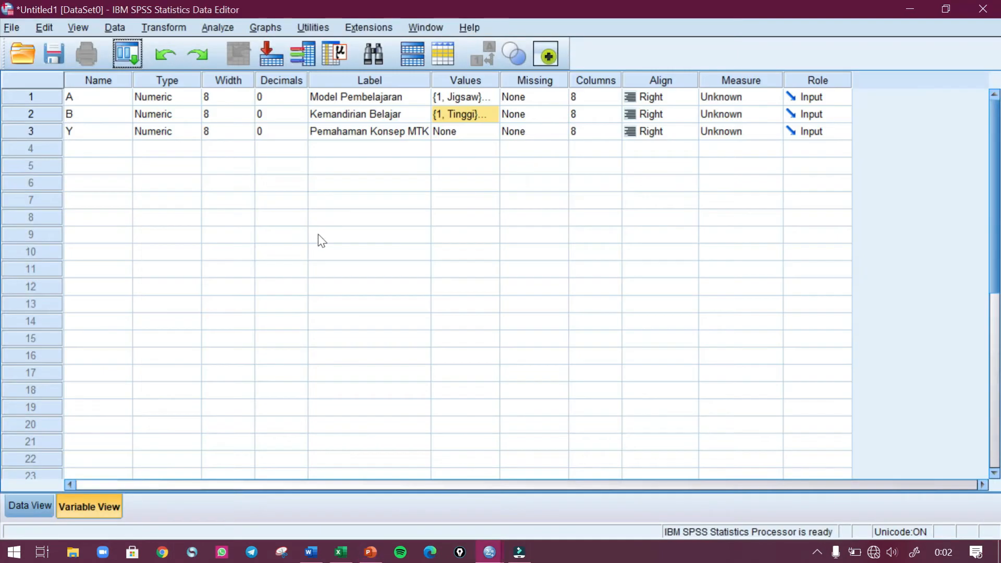
pyautogui.click(104, 154)
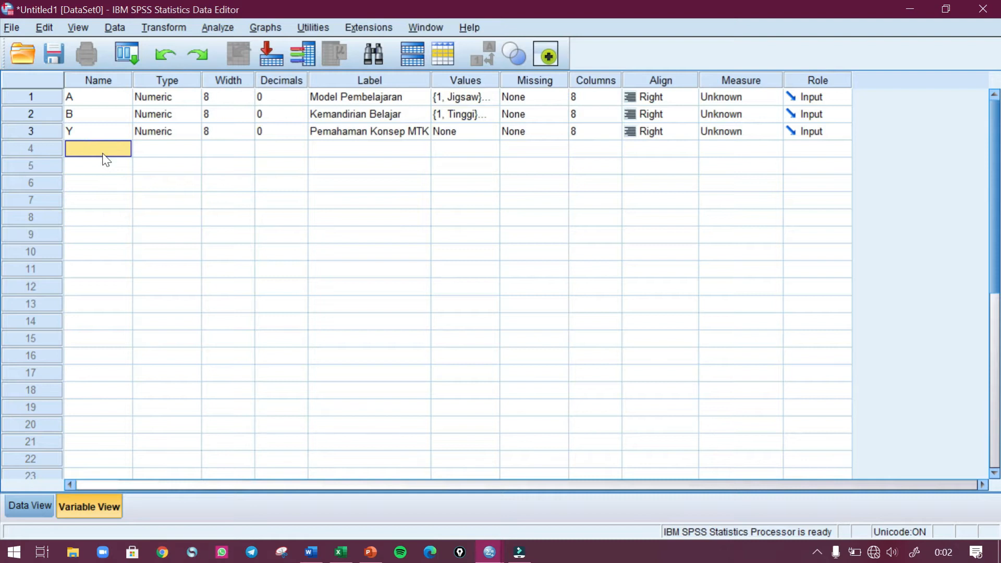
pyautogui.write('A1')
pyautogui.press('Return')
pyautogui.write('A2')
pyautogui.press('Return')
pyautogui.write('B1')
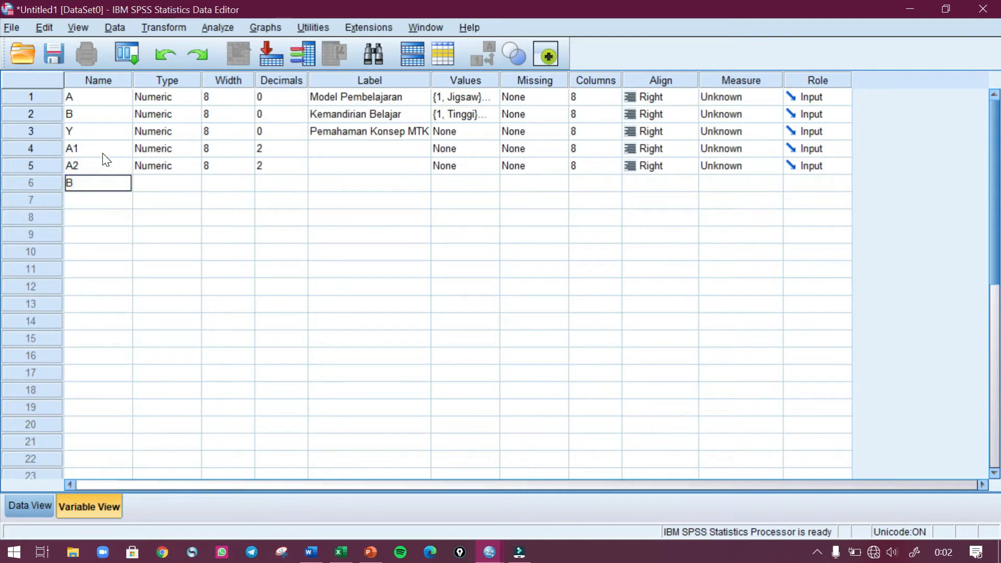
pyautogui.press('Return')
pyautogui.write('B2')
pyautogui.press('Return')
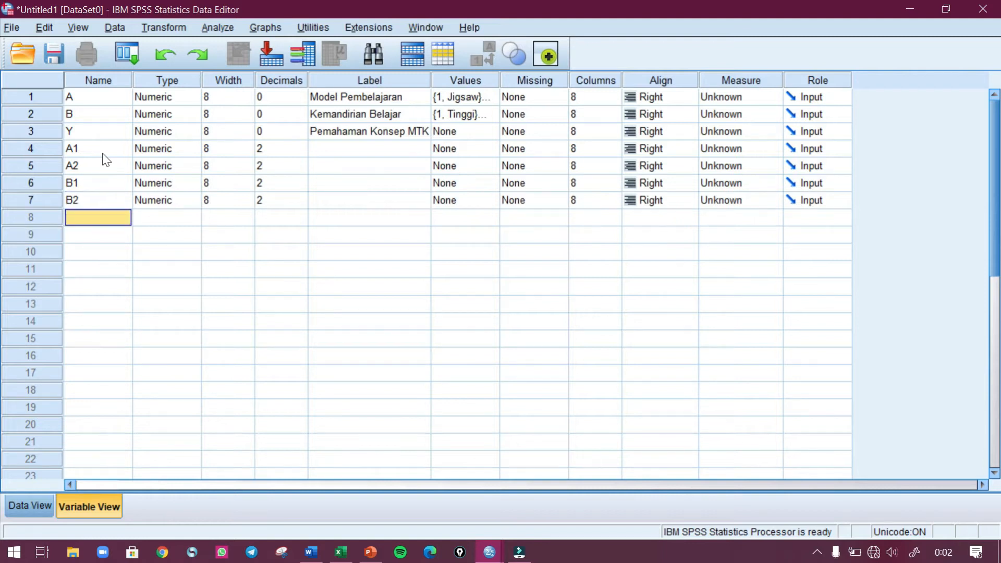
# - Add four variables named A1B1, A1B2, A2B1 and A2B2 below B2
pyautogui.write('A')
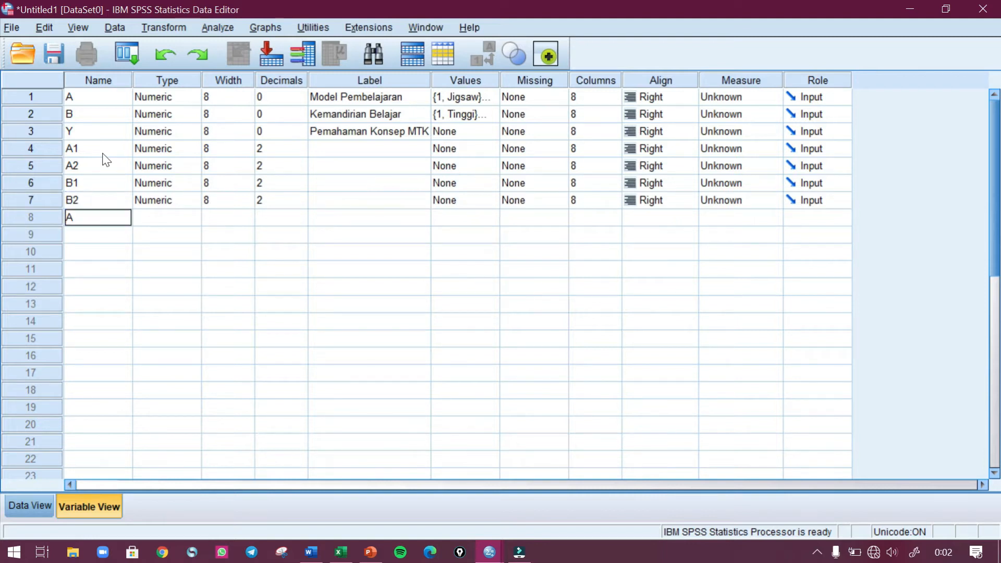
pyautogui.write('1B1')
pyautogui.press('Return')
pyautogui.write('A')
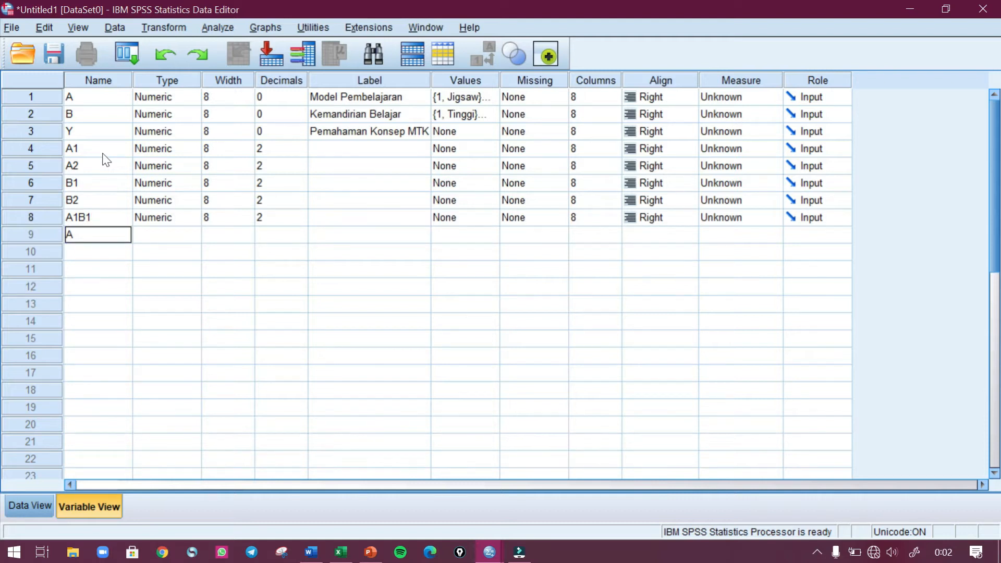
pyautogui.write('1B2')
pyautogui.press('Return')
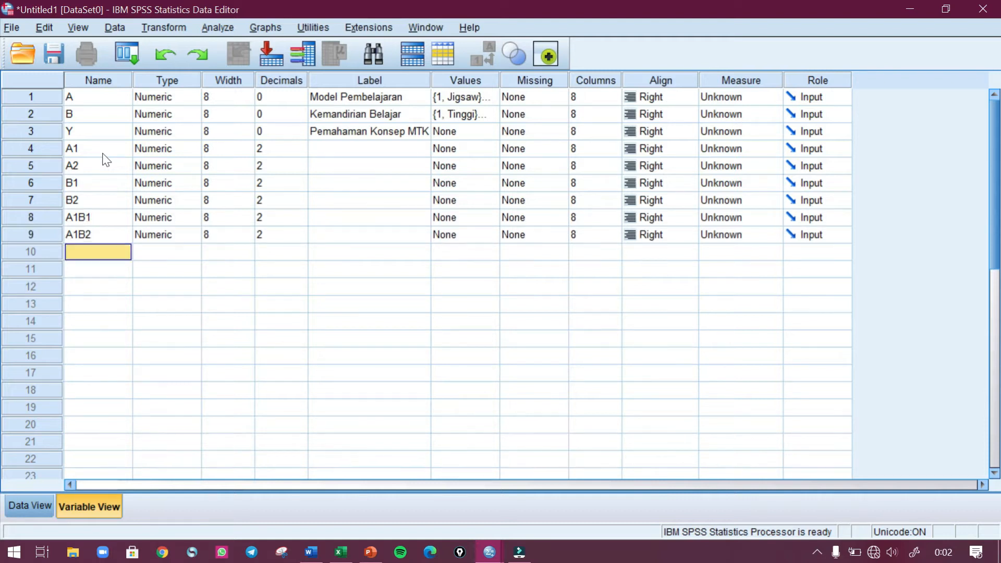
pyautogui.write('A2B1')
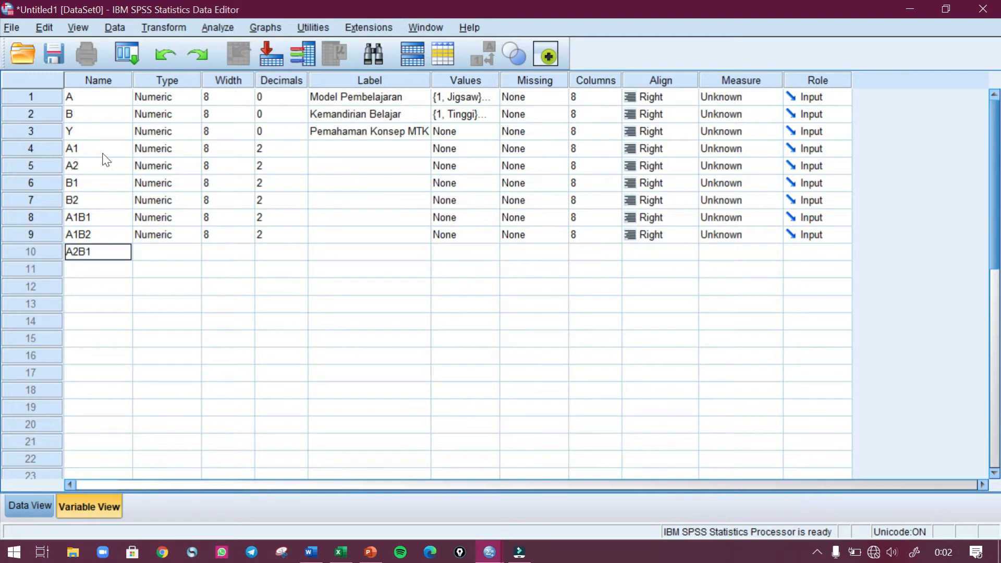
pyautogui.press('Return')
pyautogui.write('A2')
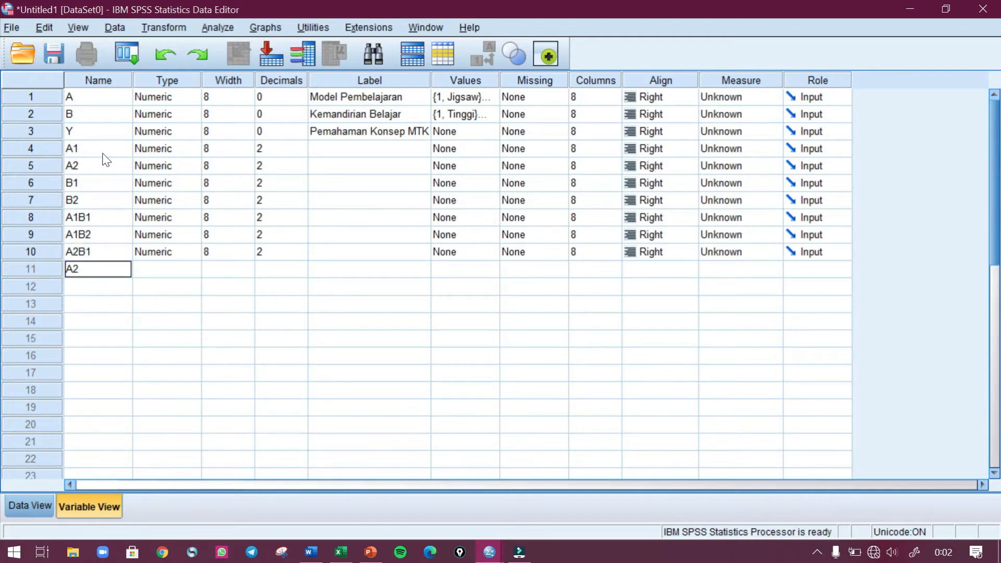
pyautogui.write('B2')
pyautogui.click(354, 267)
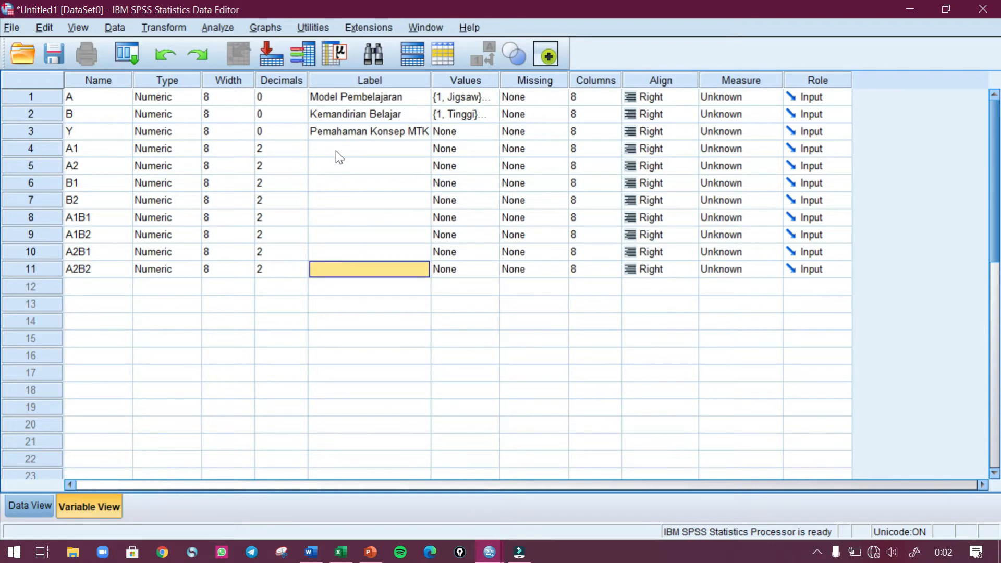
# - Set the number of decimals to 0 for variables A1, A2, B1 and B2
pyautogui.click(301, 152)
pyautogui.doubleClick(302, 153)
pyautogui.click(301, 170)
pyautogui.doubleClick(302, 169)
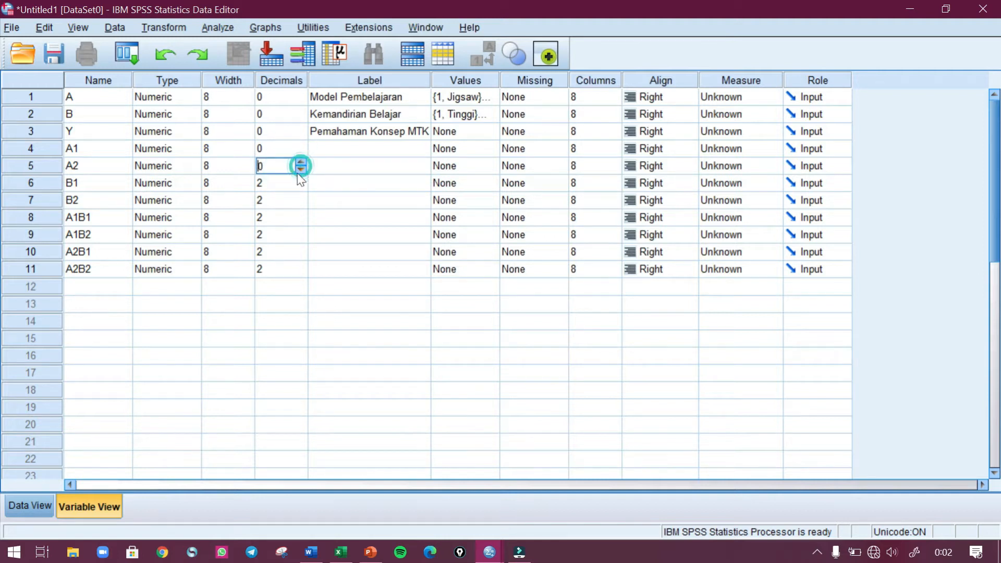
pyautogui.doubleClick(302, 188)
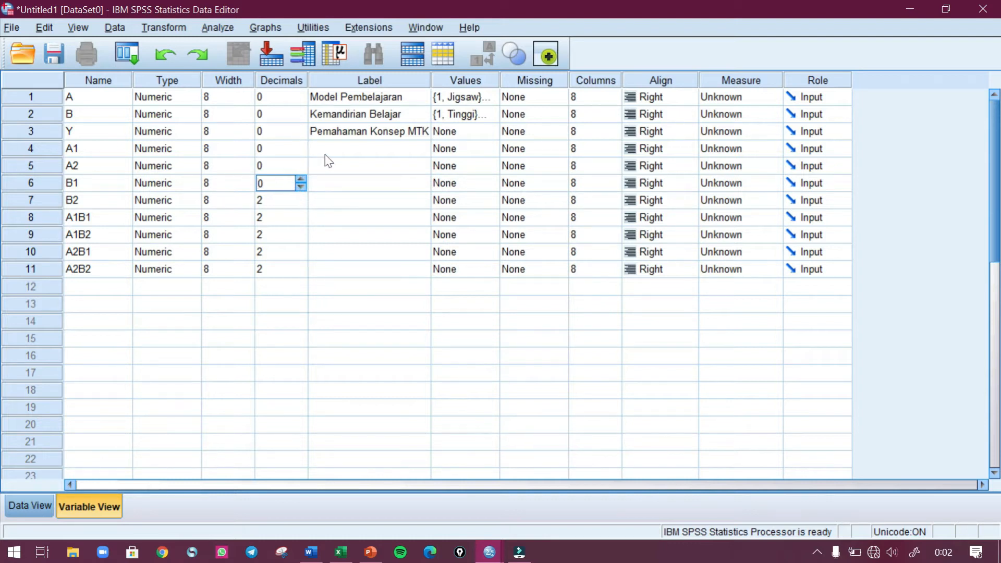
pyautogui.click(280, 203)
pyautogui.doubleClick(301, 203)
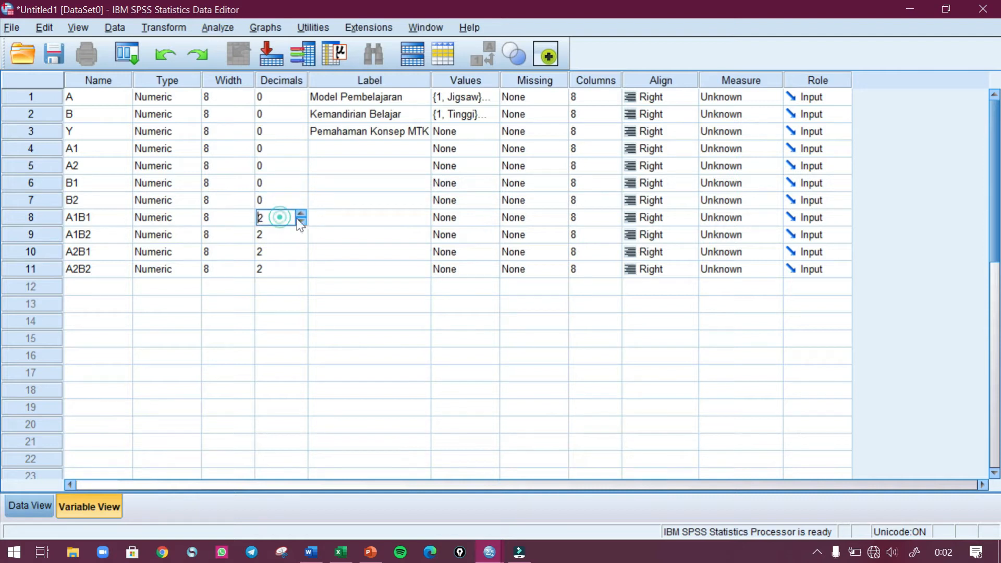
# - Set the number of decimals to 0 for variables A1B1, A1B2, A2B1 and A2B2
pyautogui.doubleClick(301, 221)
pyautogui.click(286, 232)
pyautogui.doubleClick(300, 238)
pyautogui.click(277, 252)
pyautogui.doubleClick(300, 255)
pyautogui.click(290, 270)
pyautogui.doubleClick(301, 272)
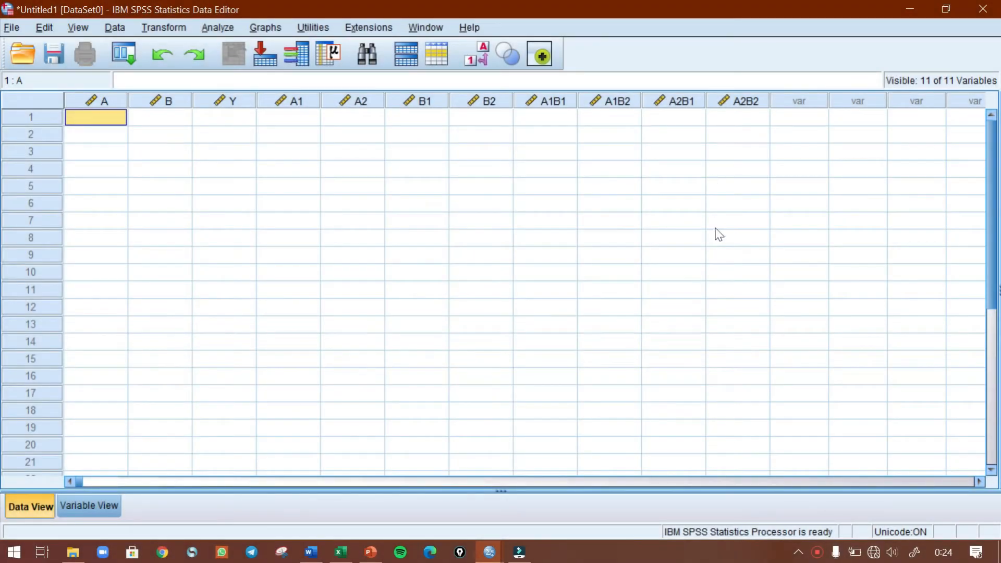
# - Switch to Excel and examine the scores of the four groups A1B1, A1B2, A2B1 and A2B2
pyautogui.click(340, 553)
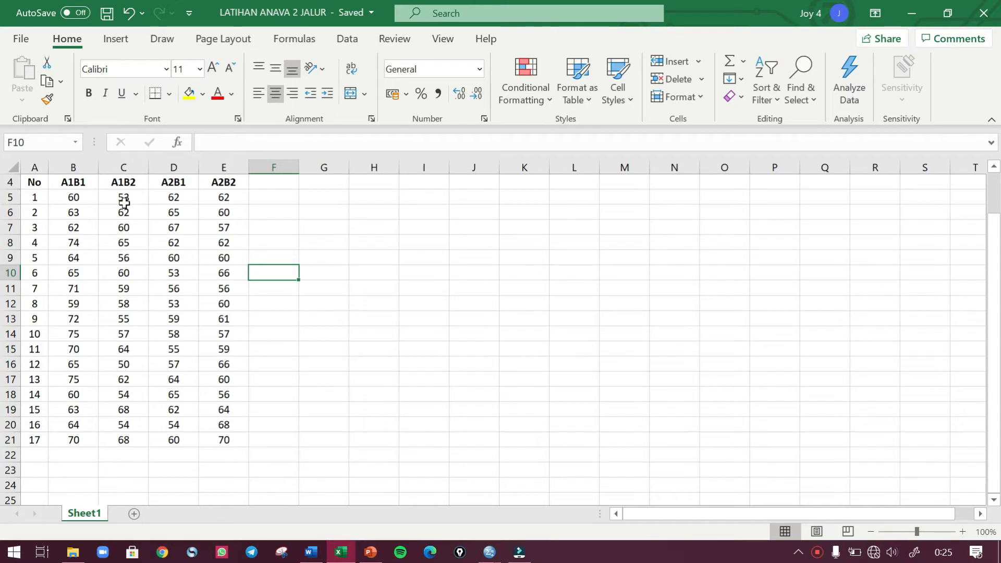
pyautogui.hotkey('alt', 'Tab')
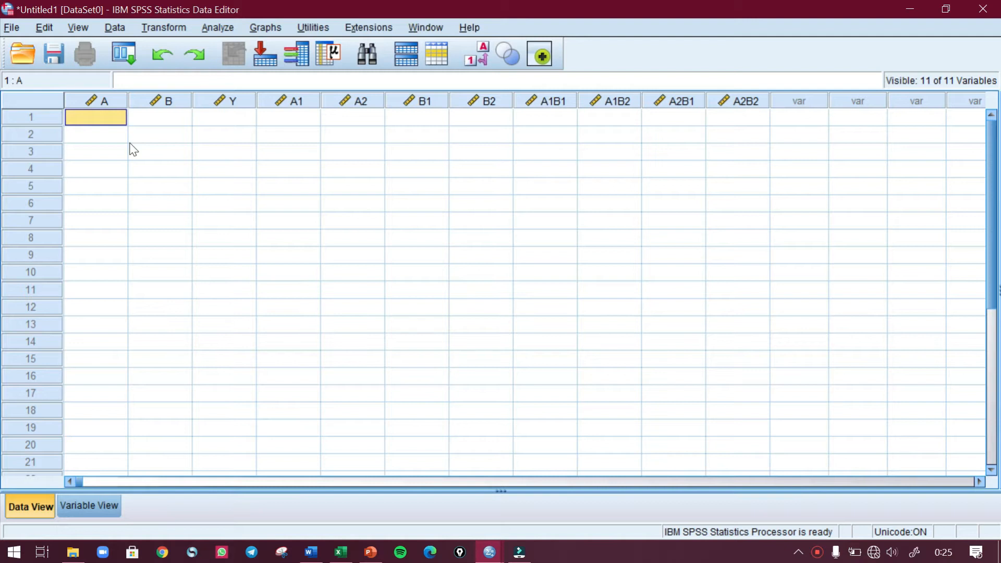
pyautogui.hotkey('alt', 'Tab')
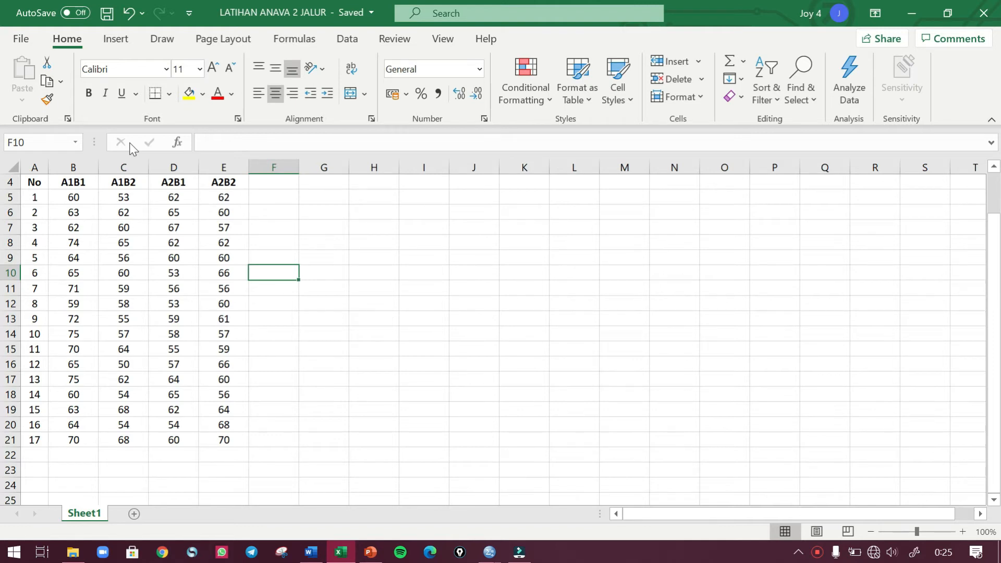
pyautogui.hotkey('alt', 'Tab')
pyautogui.hotkey('alt', 'Tab')
pyautogui.moveTo(72, 199); pyautogui.dragTo(229, 440)
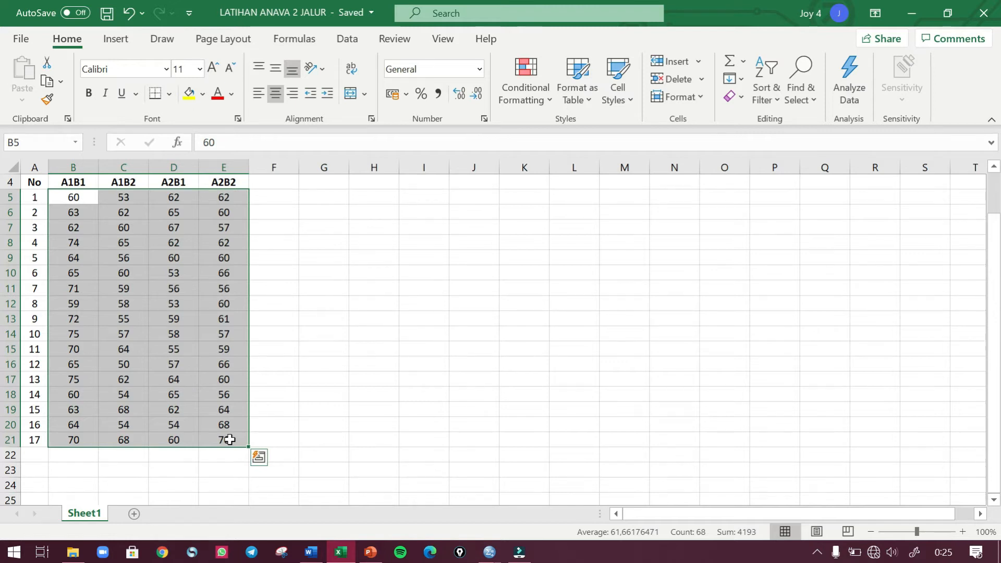
pyautogui.click(78, 200)
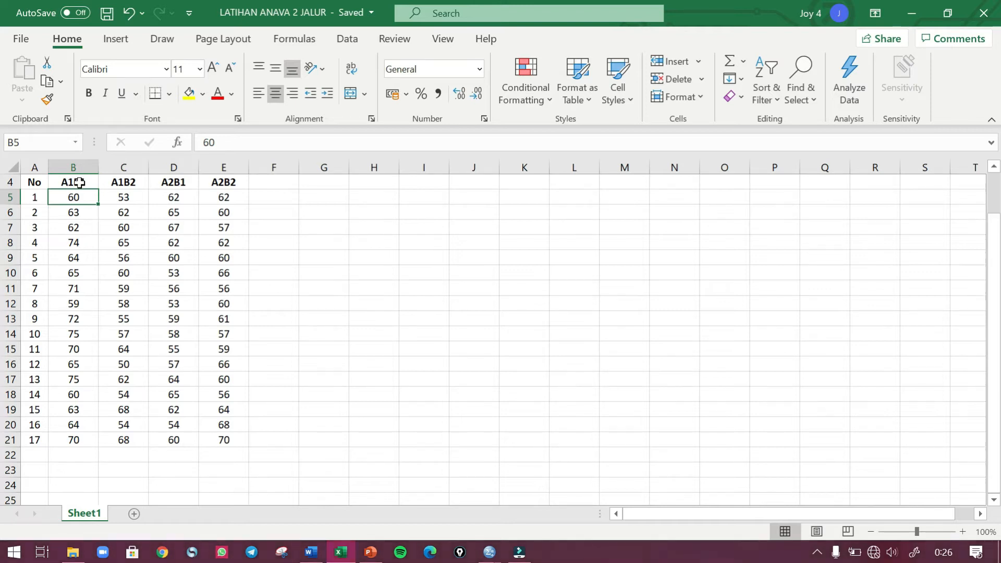
# - Return to SPSS and enter 1 in the first two rows of variable A
pyautogui.hotkey('alt', 'Tab')
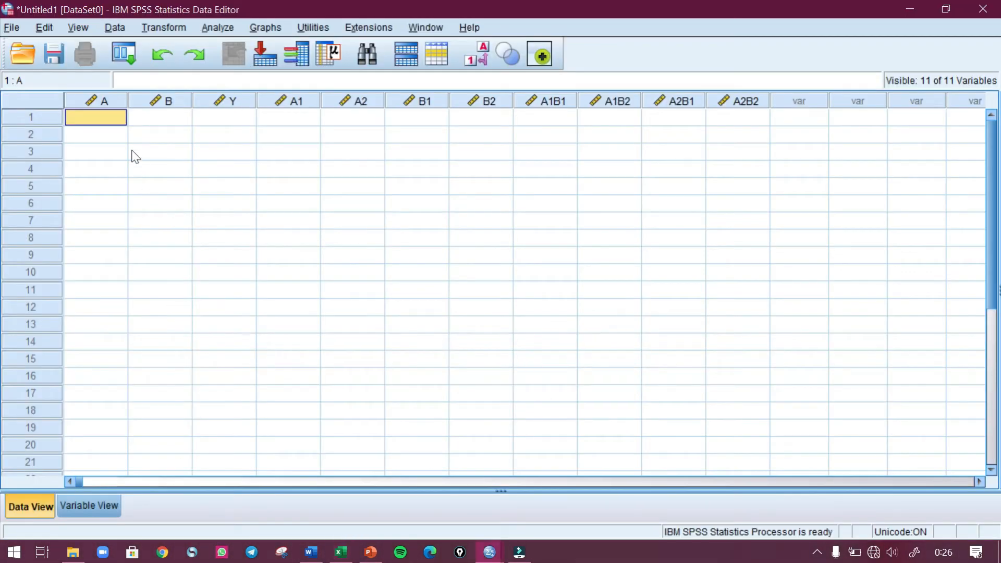
pyautogui.write('1')
pyautogui.press('Return')
pyautogui.write('1')
pyautogui.press('Return')
# - Fill the value 1 down variable A from row 1 to row 34
pyautogui.press('Up')
pyautogui.press('Up')
pyautogui.hotkey('shift', 'Down')
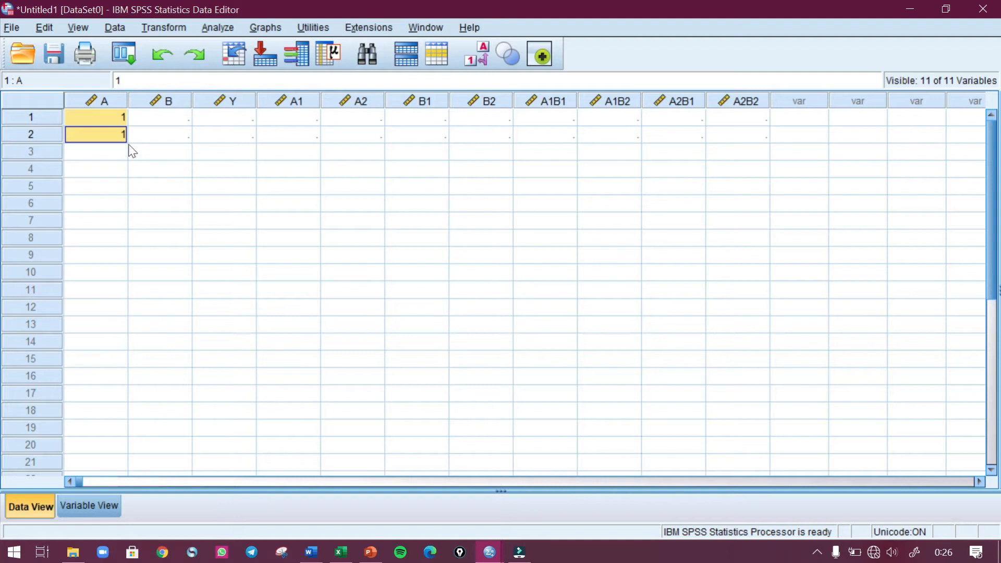
pyautogui.moveTo(124, 142); pyautogui.dragTo(124, 182)
pyautogui.moveTo(108, 115); pyautogui.dragTo(132, 190)
pyautogui.click(103, 117)
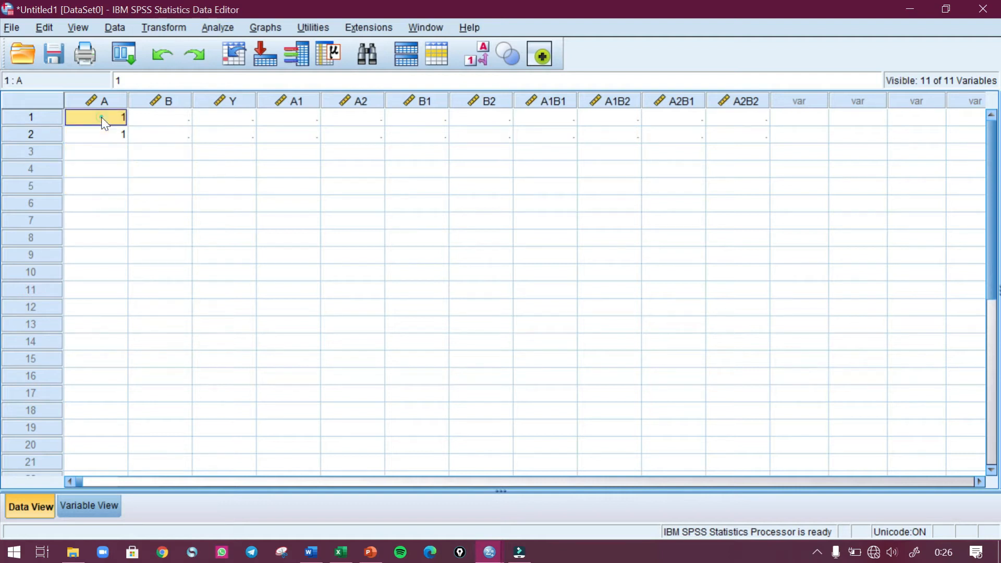
pyautogui.moveTo(123, 122); pyautogui.dragTo(109, 421)
pyautogui.hotkey('ctrl', 'v')
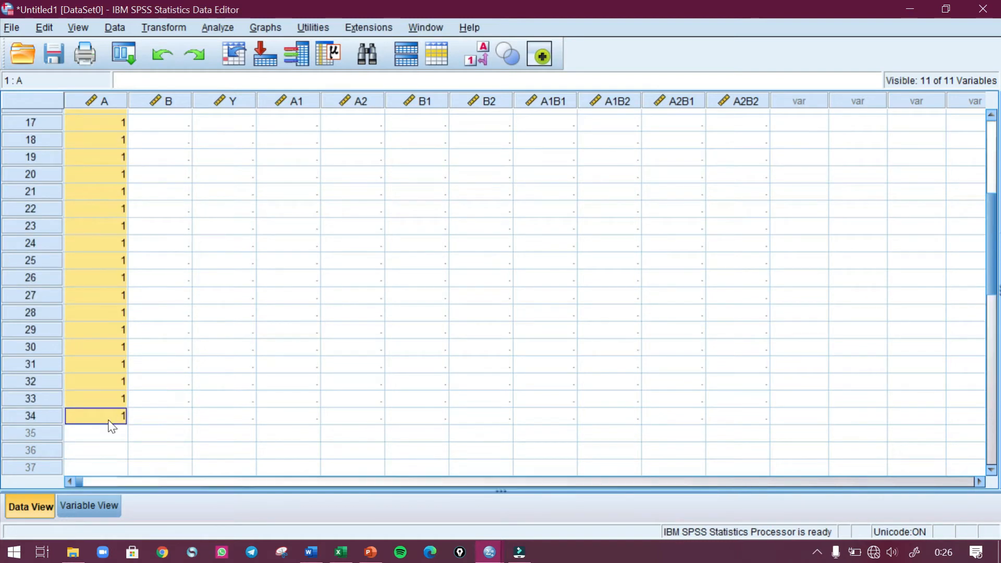
# - Enter 2 in row 35 of variable A and fill it down to row 68
pyautogui.click(112, 432)
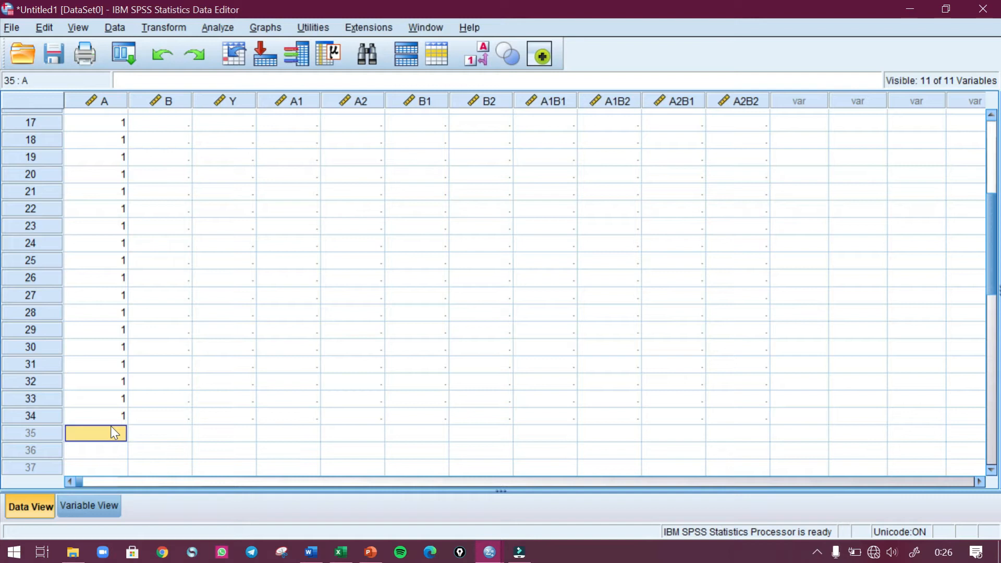
pyautogui.write('2')
pyautogui.click(116, 455)
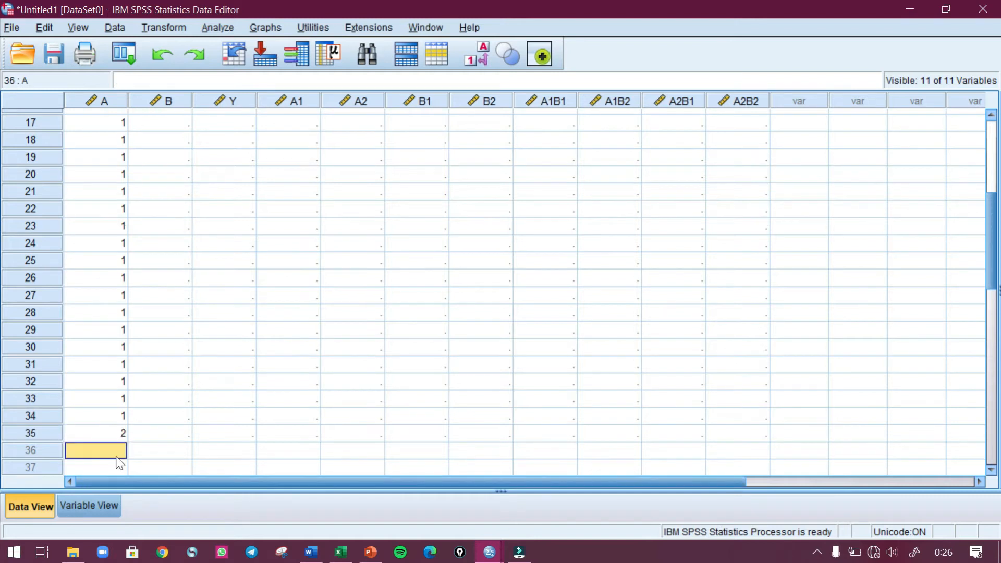
pyautogui.click(121, 437)
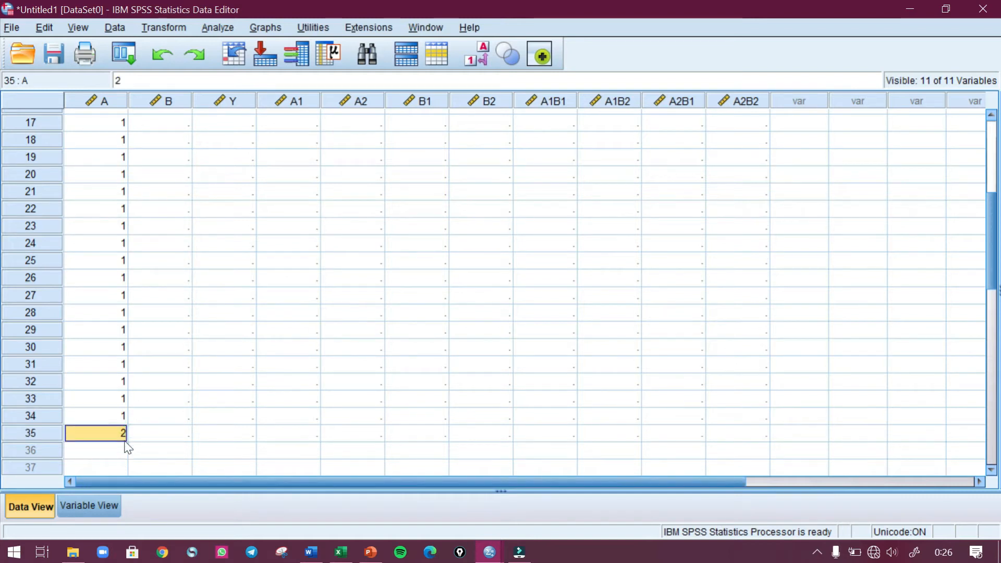
pyautogui.moveTo(125, 438)
pyautogui.mouseDown()
pyautogui.moveTo(118, 515)
pyautogui.moveTo(120, 437)
pyautogui.mouseUp()
pyautogui.hotkey('ctrl', 'v')
pyautogui.scroll(20, 221, 404)
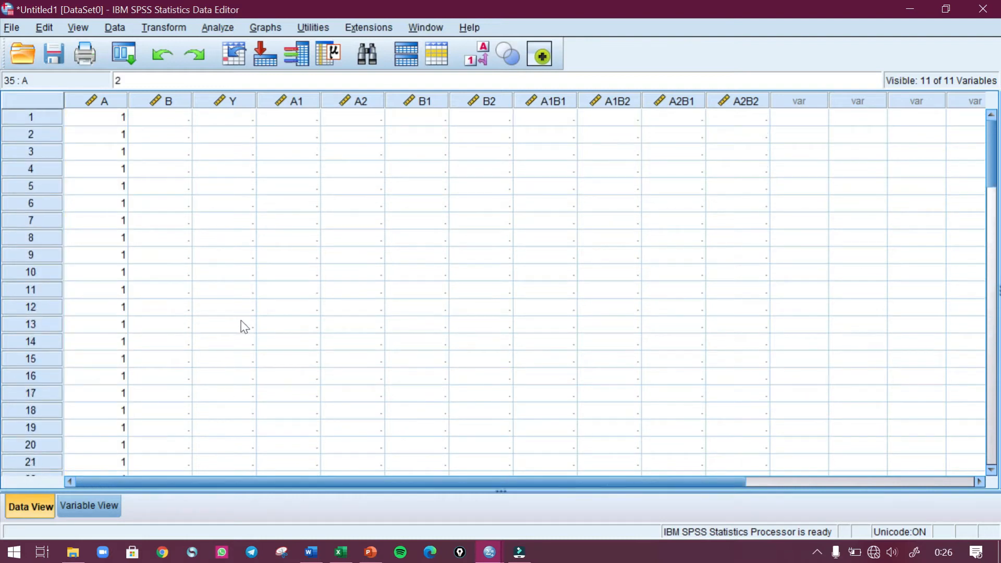
# - Switch to Excel and review the A1B1, A1B2, A2B1 and A2B2 score columns one after another
pyautogui.hotkey('alt', 'Tab')
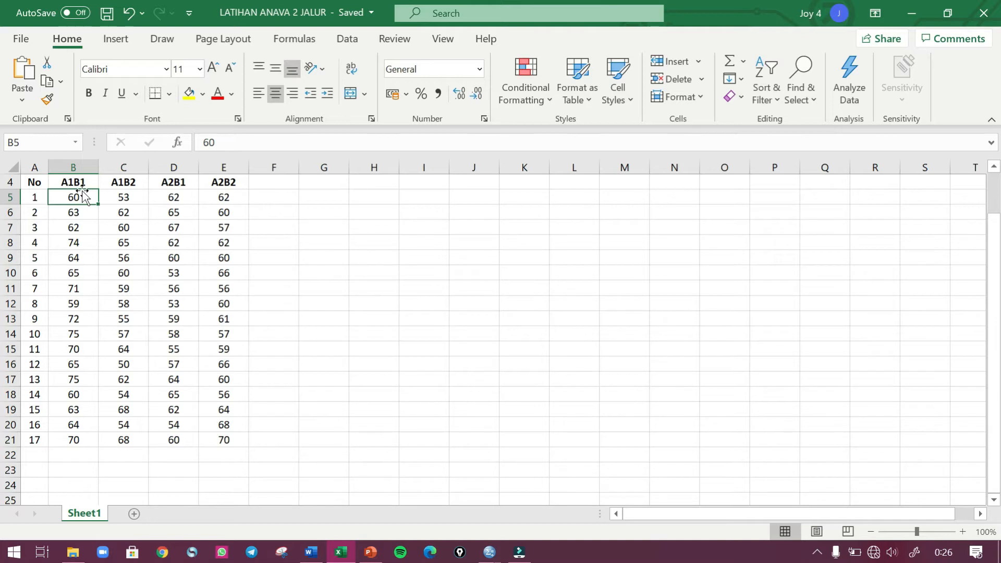
pyautogui.moveTo(79, 196); pyautogui.dragTo(80, 438)
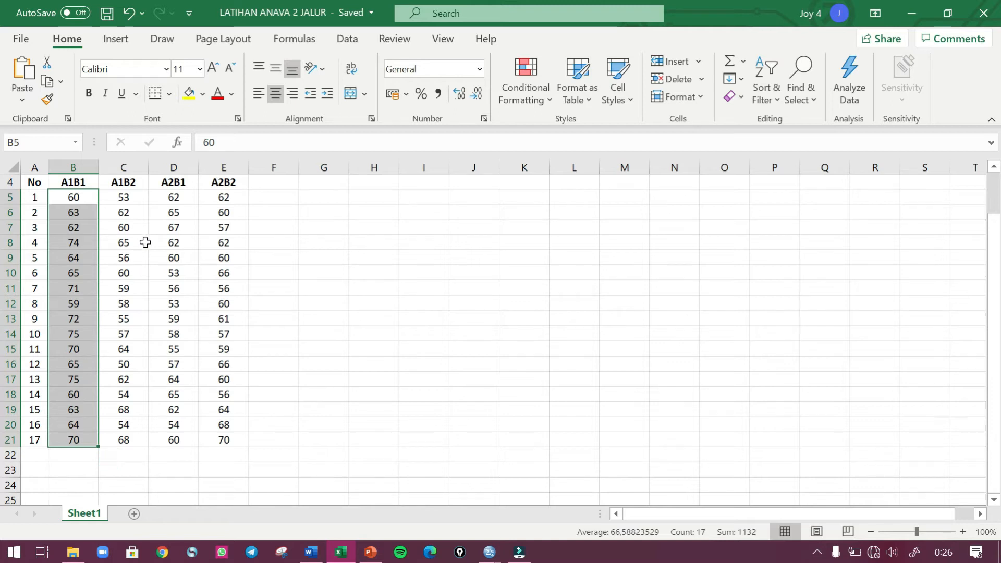
pyautogui.moveTo(124, 197); pyautogui.dragTo(127, 438)
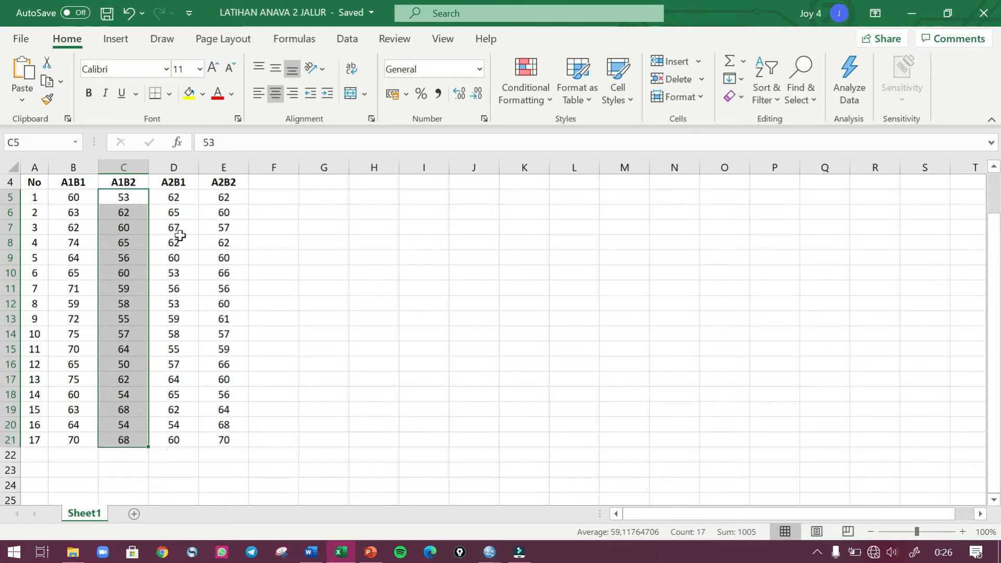
pyautogui.moveTo(175, 197); pyautogui.dragTo(176, 437)
pyautogui.click(350, 335)
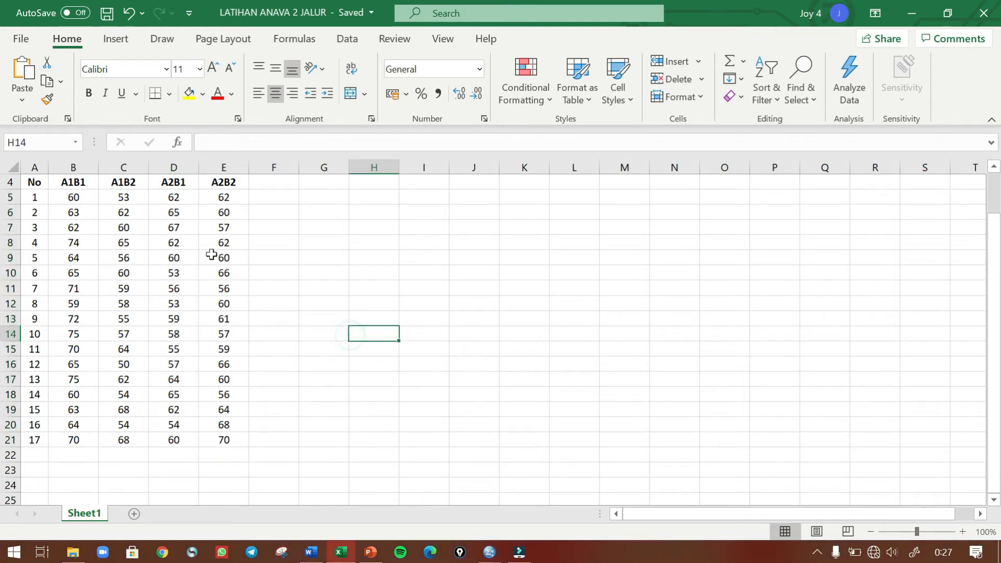
pyautogui.moveTo(180, 197); pyautogui.dragTo(176, 439)
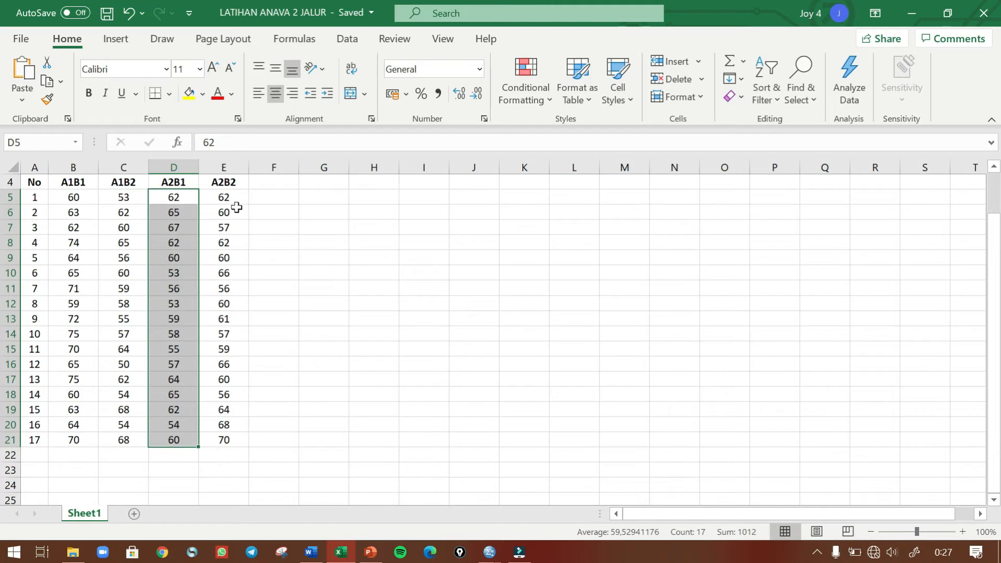
pyautogui.moveTo(230, 198); pyautogui.dragTo(236, 437)
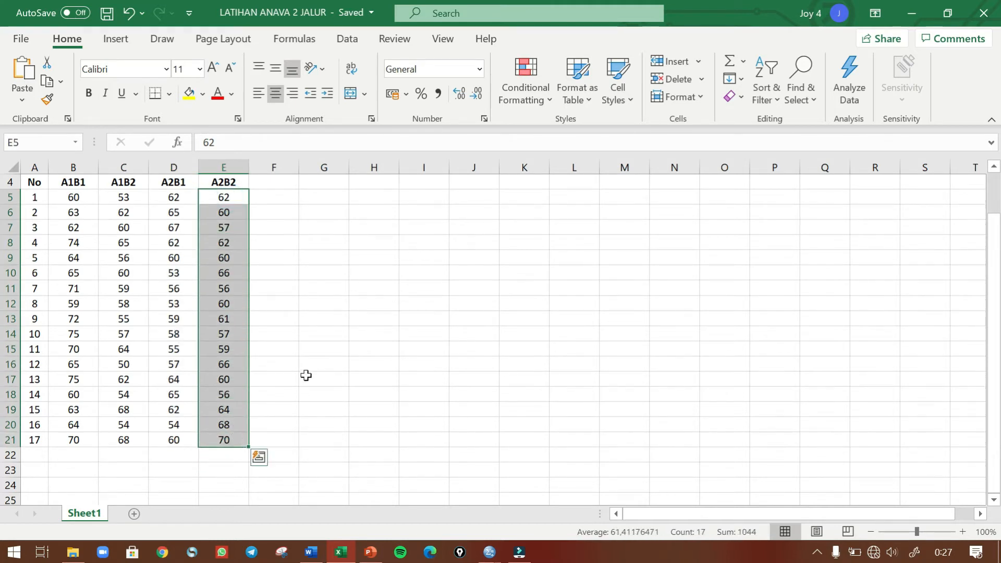
# - Return to SPSS, enter 1 in row 1 of variable B and fill it down to row 17
pyautogui.hotkey('alt', 'Tab')
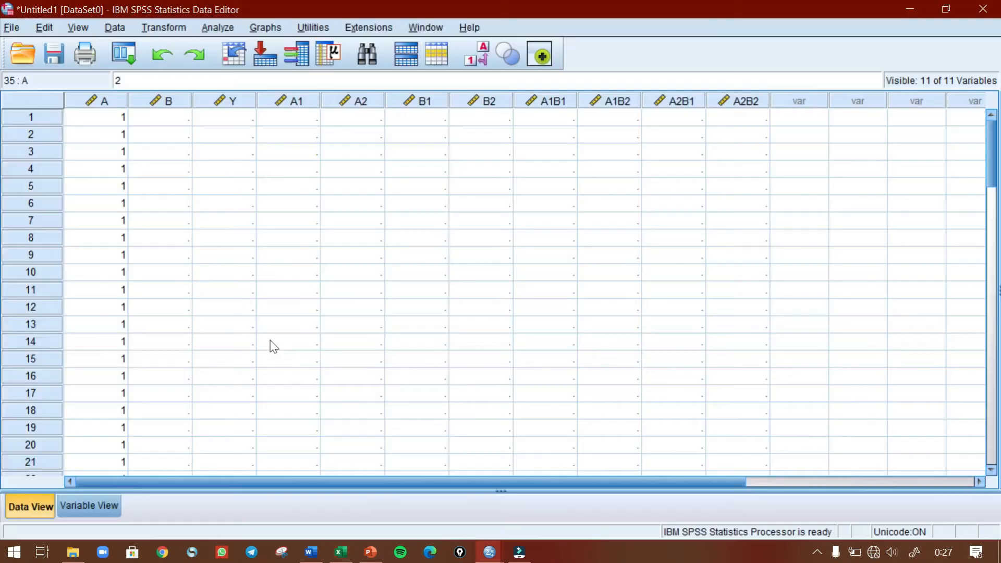
pyautogui.click(173, 121)
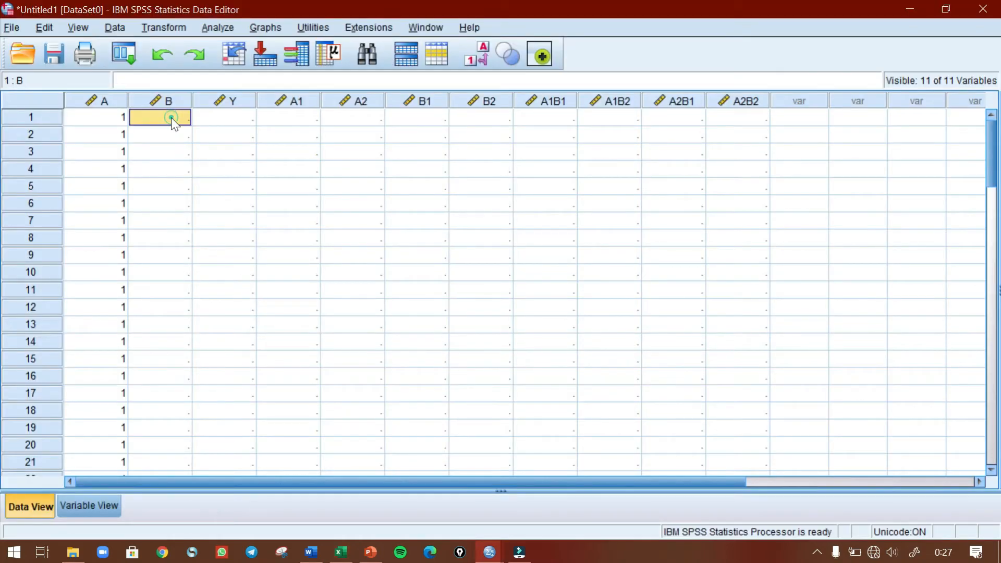
pyautogui.write('1')
pyautogui.click(174, 139)
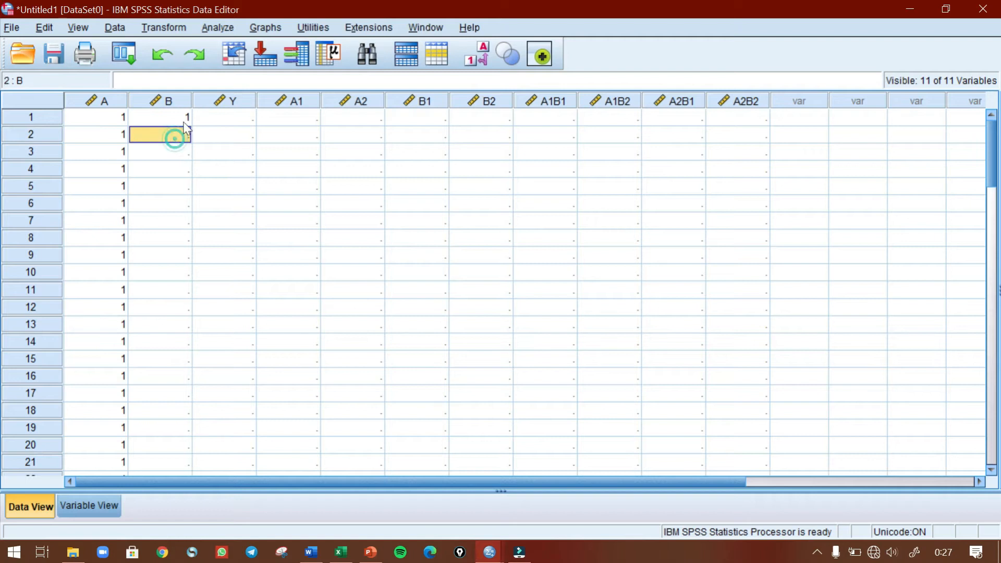
pyautogui.moveTo(180, 115); pyautogui.dragTo(183, 155)
pyautogui.click(174, 122)
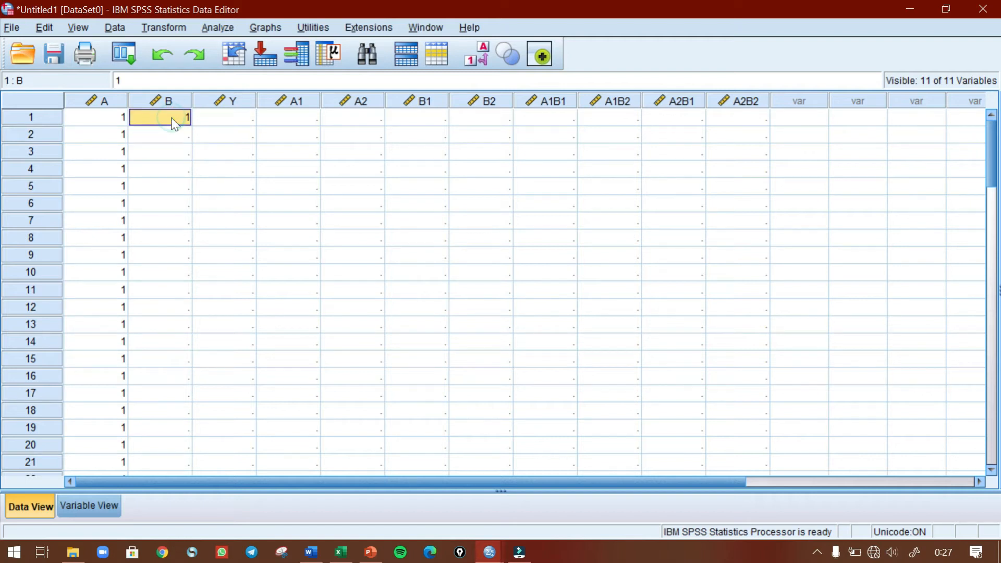
pyautogui.moveTo(178, 124); pyautogui.dragTo(163, 397)
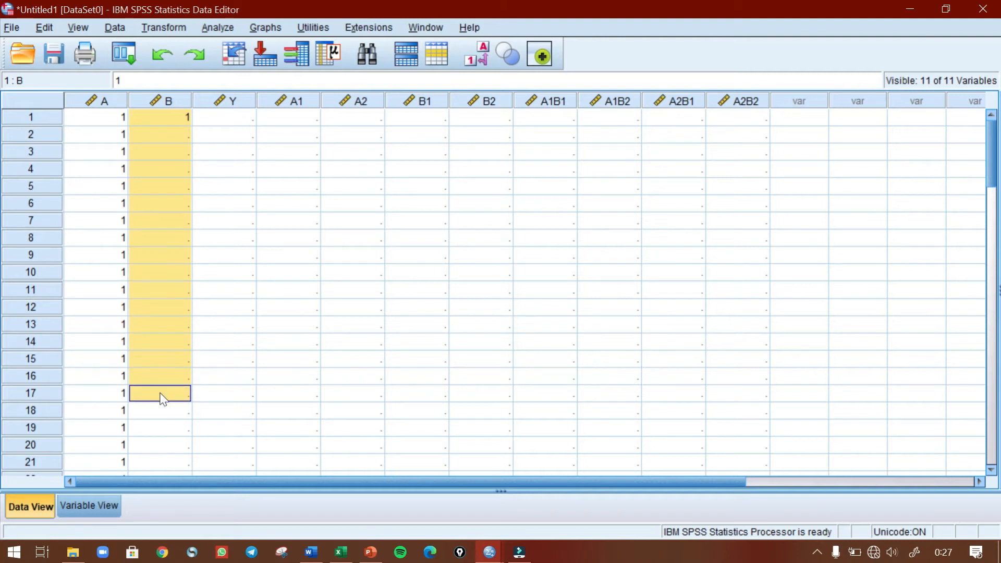
pyautogui.hotkey('ctrl', 'v')
# - Enter 2 in row 18 of variable B and fill it down to row 34
pyautogui.click(169, 412)
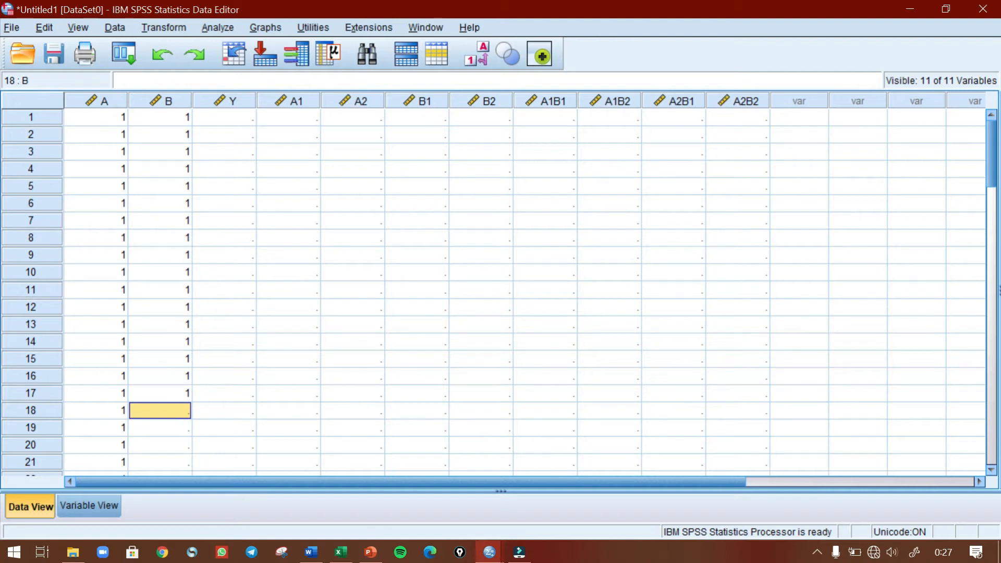
pyautogui.write('2')
pyautogui.press('Return')
pyautogui.click(180, 413)
pyautogui.moveTo(185, 414)
pyautogui.mouseDown()
pyautogui.moveTo(177, 487)
pyautogui.moveTo(181, 433)
pyautogui.mouseUp()
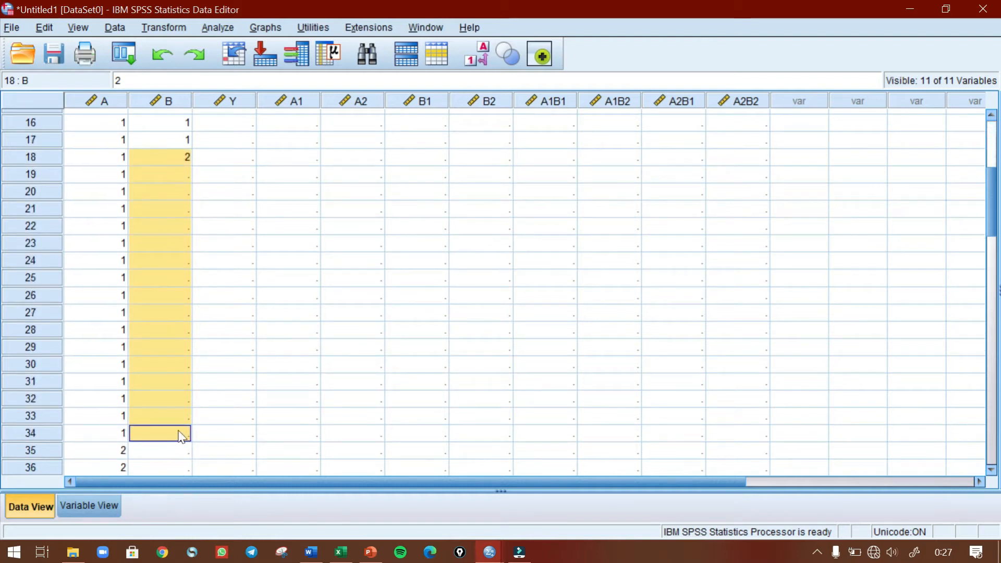
pyautogui.hotkey('ctrl', 'v')
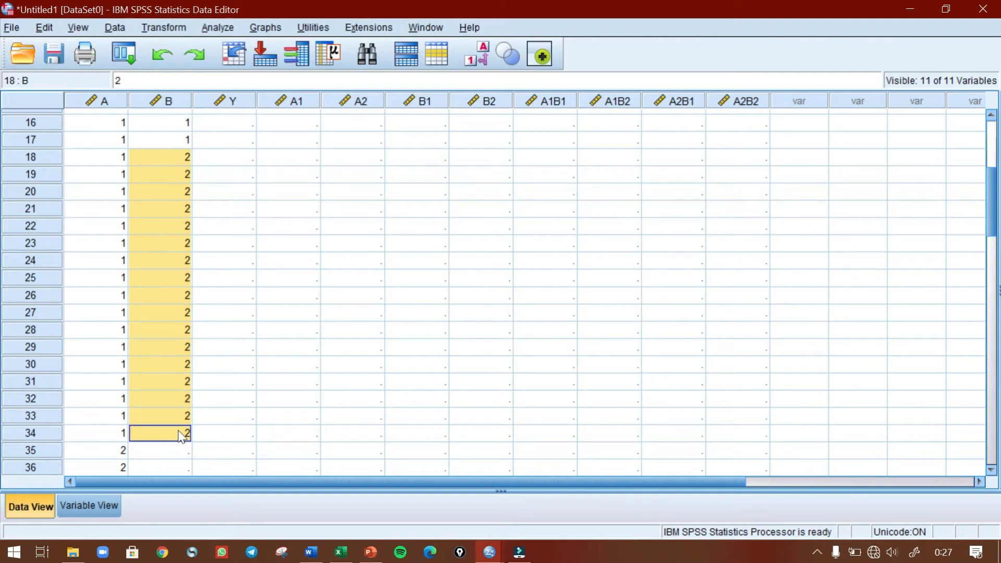
# - Enter 1 in row 35 of variable B and fill it down to row 51
pyautogui.click(182, 454)
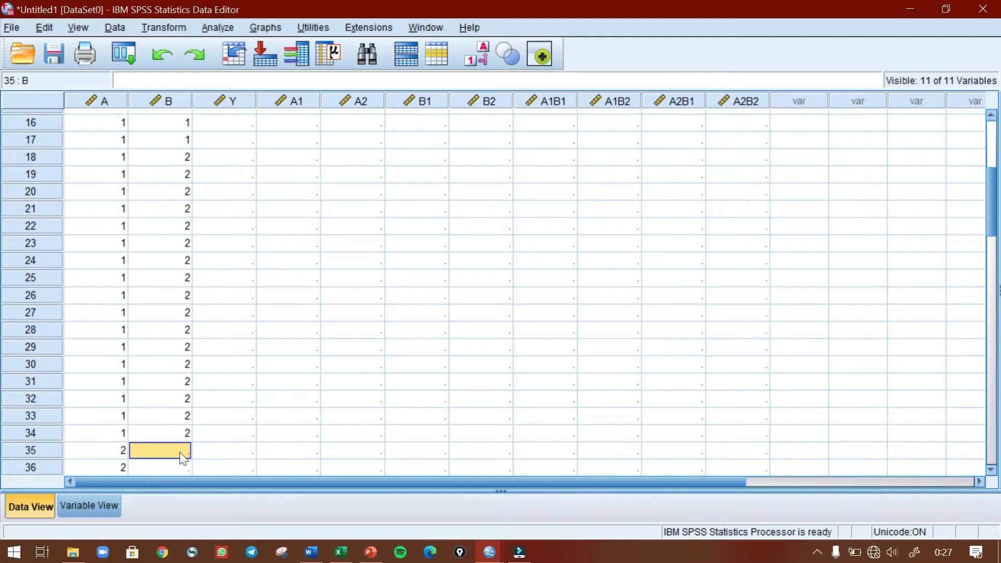
pyautogui.write('1')
pyautogui.click(214, 457)
pyautogui.click(183, 452)
pyautogui.moveTo(182, 453); pyautogui.dragTo(187, 350)
pyautogui.write('1')
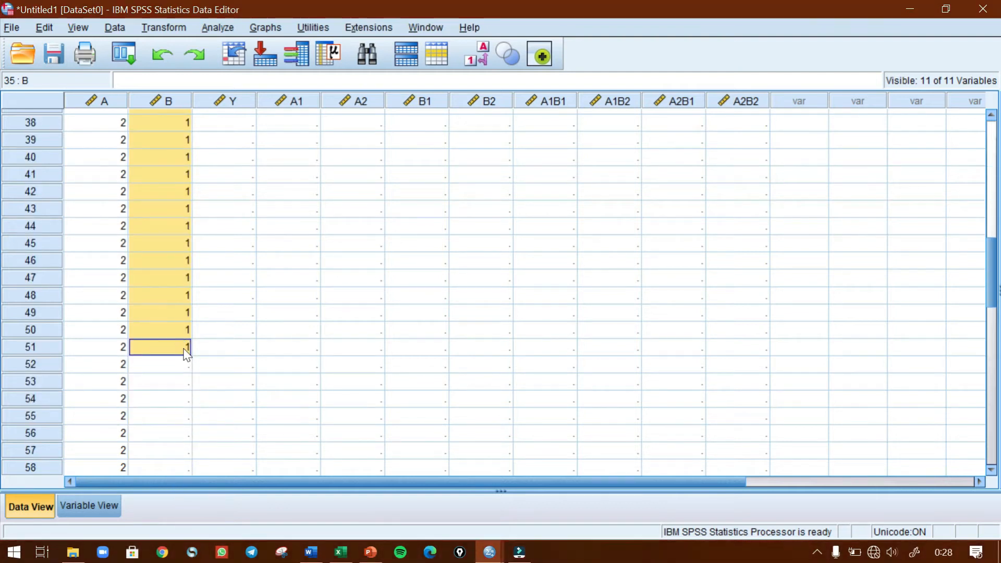
# - Enter 2 in row 52 of variable B and fill it down to row 68
pyautogui.click(173, 362)
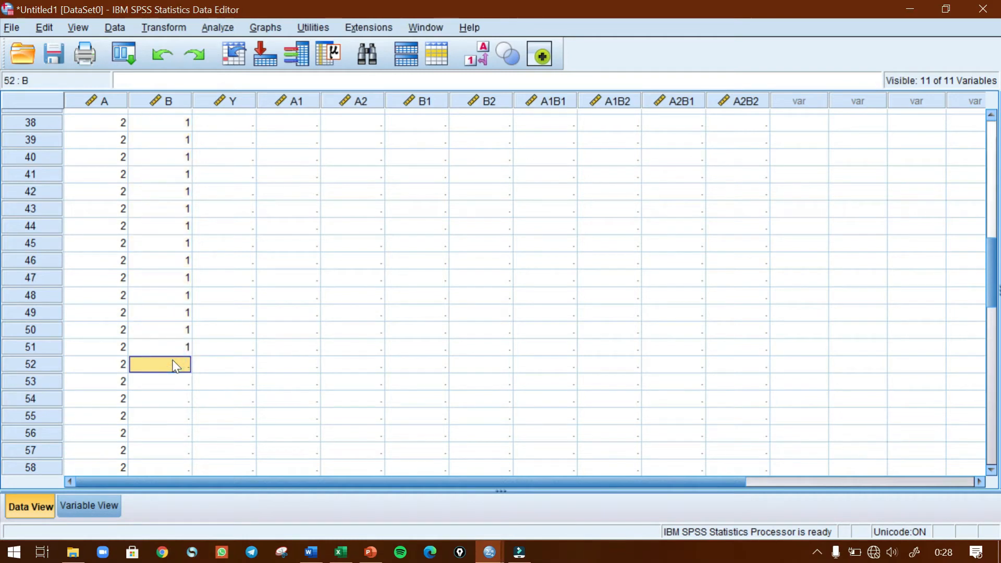
pyautogui.write('2')
pyautogui.click(170, 396)
pyautogui.click(180, 368)
pyautogui.moveTo(183, 370)
pyautogui.mouseDown()
pyautogui.moveTo(183, 514)
pyautogui.moveTo(184, 381)
pyautogui.mouseUp()
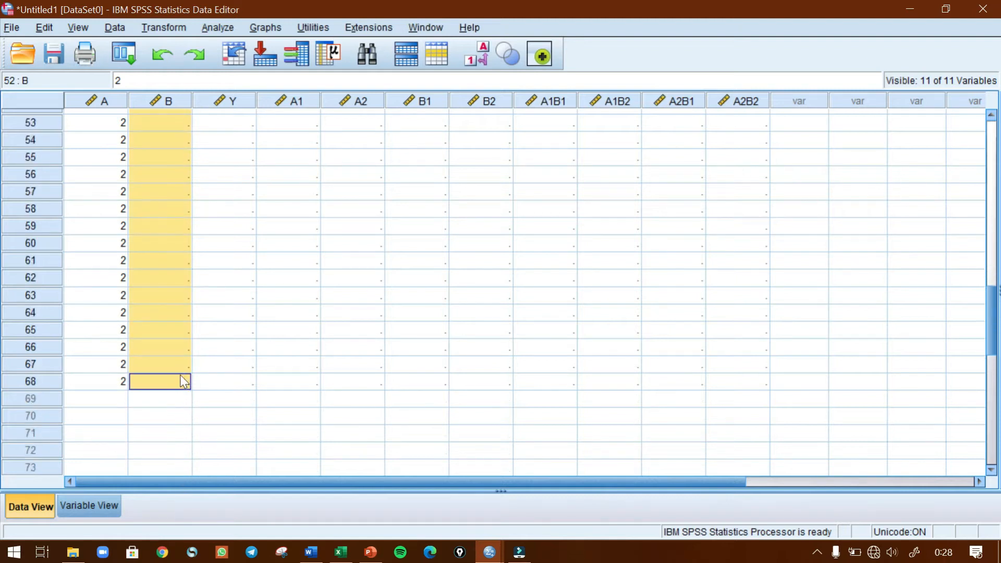
pyautogui.hotkey('ctrl', 'v')
# - Check the group codes in variables A and B from the first row through the last group
pyautogui.scroll(13, 311, 370)
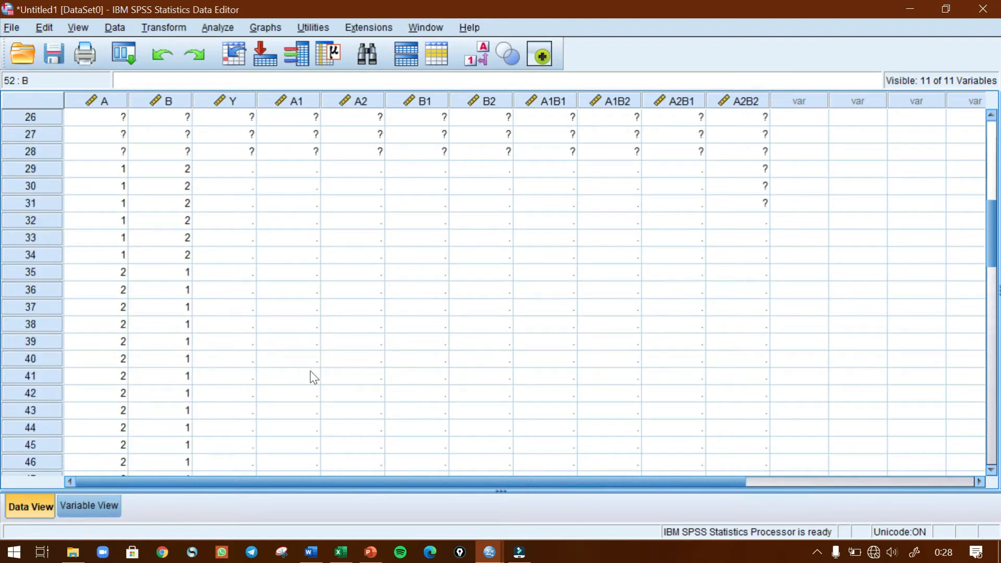
pyautogui.scroll(4, 311, 371)
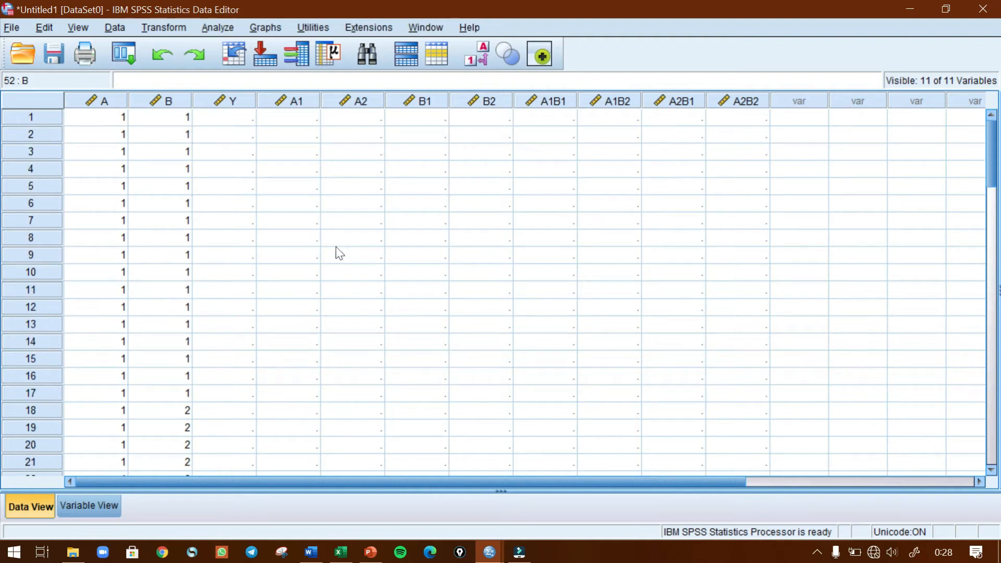
pyautogui.click(989, 272)
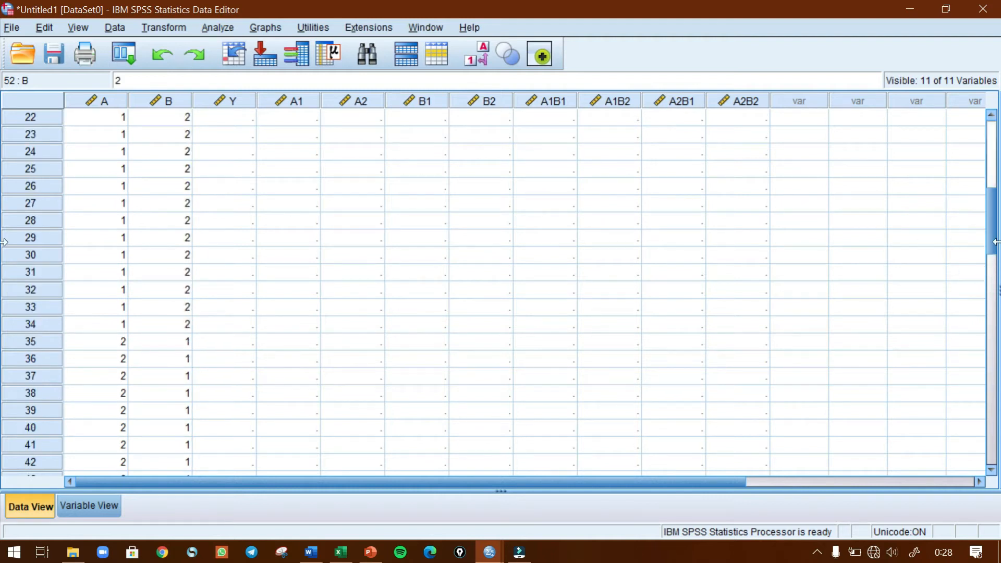
pyautogui.click(990, 272)
pyautogui.click(235, 120)
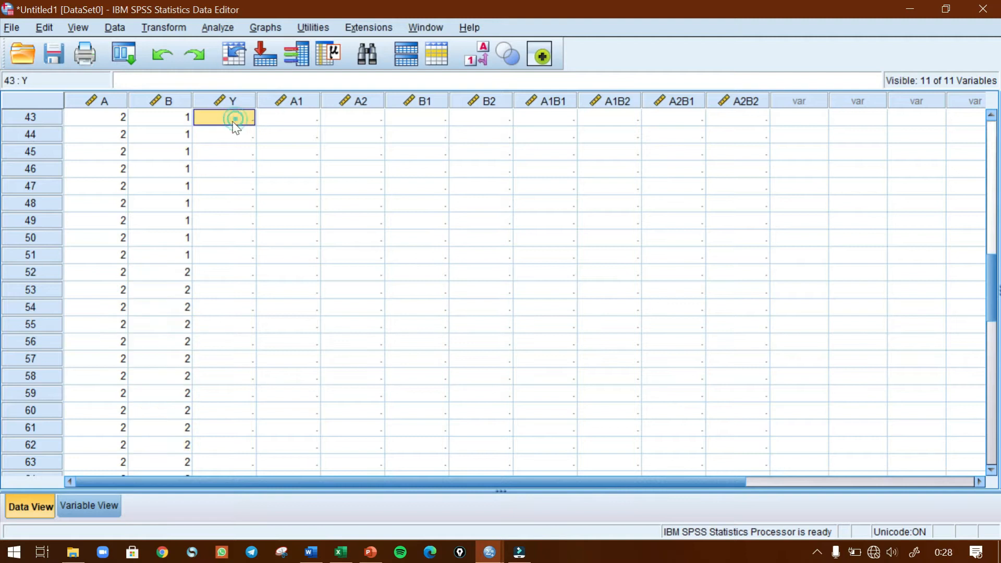
# - Copy the A1B1 scores from the Excel workbook into rows 1 to 17 of variable Y in SPSS
pyautogui.scroll(14, 166, 118)
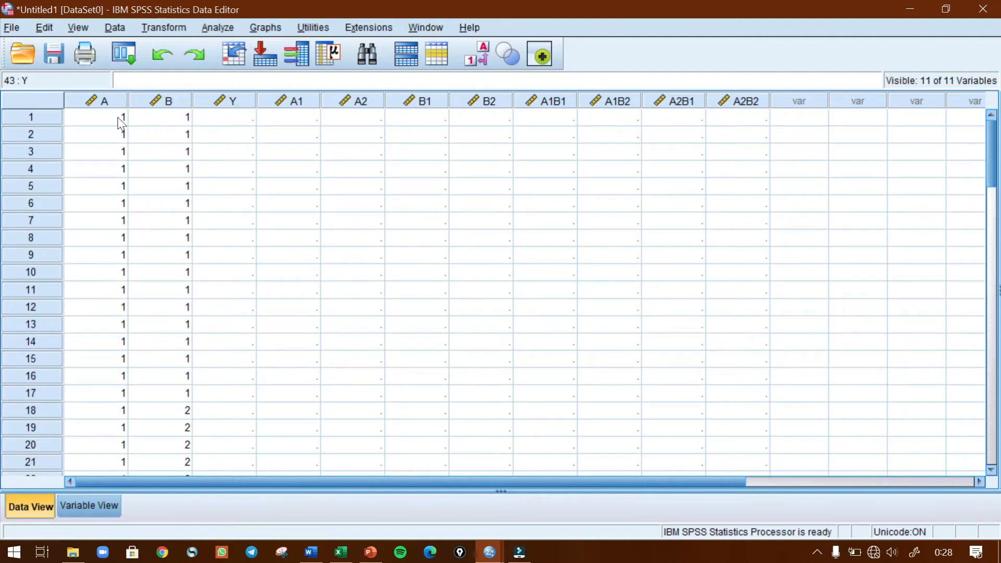
pyautogui.click(230, 123)
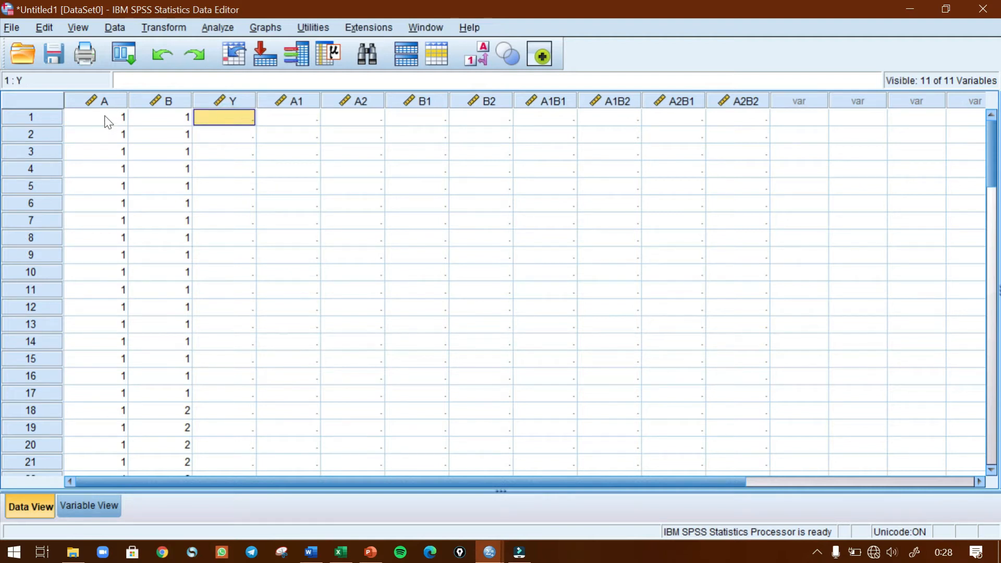
pyautogui.moveTo(106, 119); pyautogui.dragTo(193, 393)
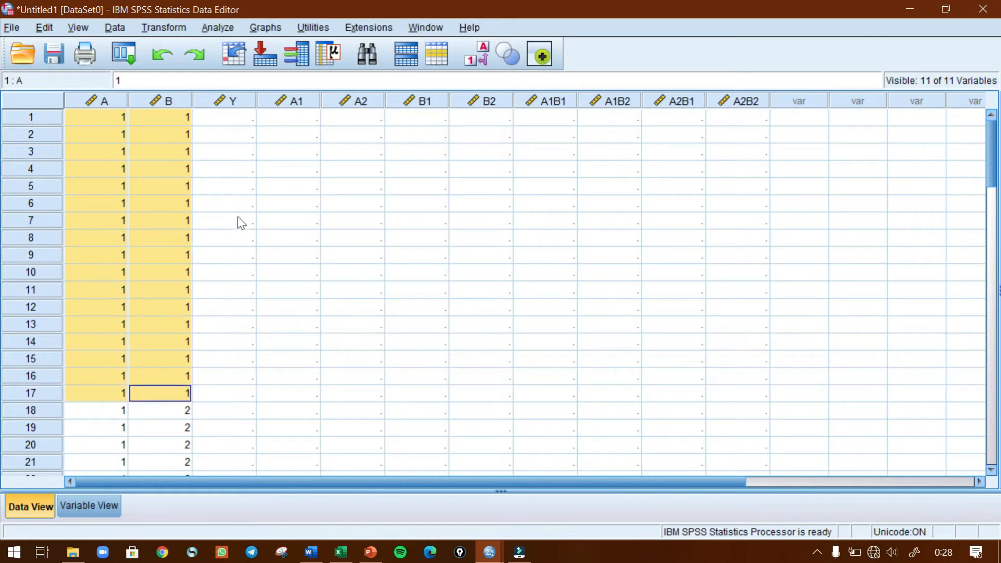
pyautogui.hotkey('alt', 'Tab')
pyautogui.moveTo(72, 195); pyautogui.dragTo(86, 438)
pyautogui.hotkey('ctrl', 'c')
pyautogui.hotkey('alt', 'Tab')
pyautogui.click(225, 124)
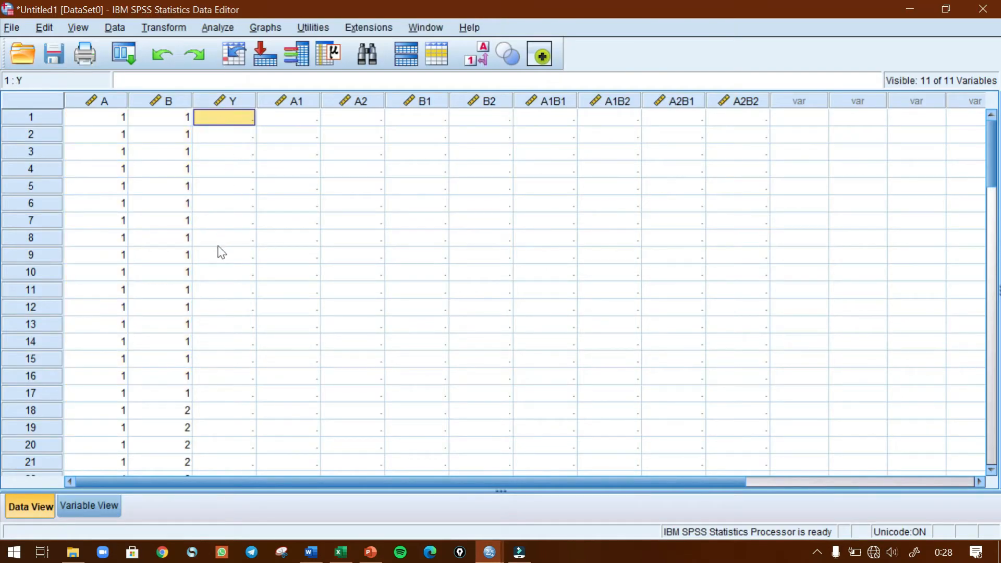
pyautogui.keyDown('shift'); pyautogui.click(234, 393); pyautogui.keyUp('shift')
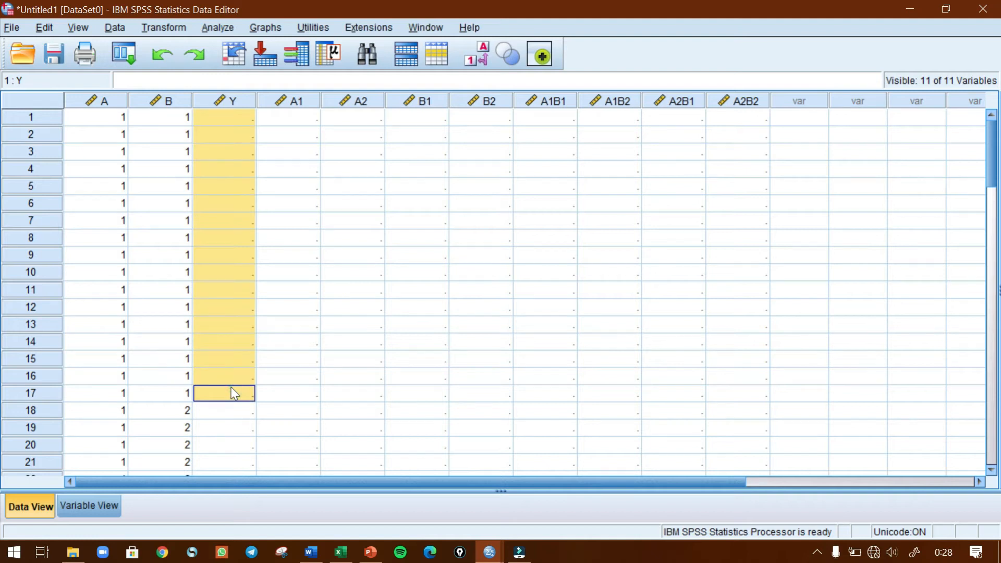
pyautogui.hotkey('ctrl', 'v')
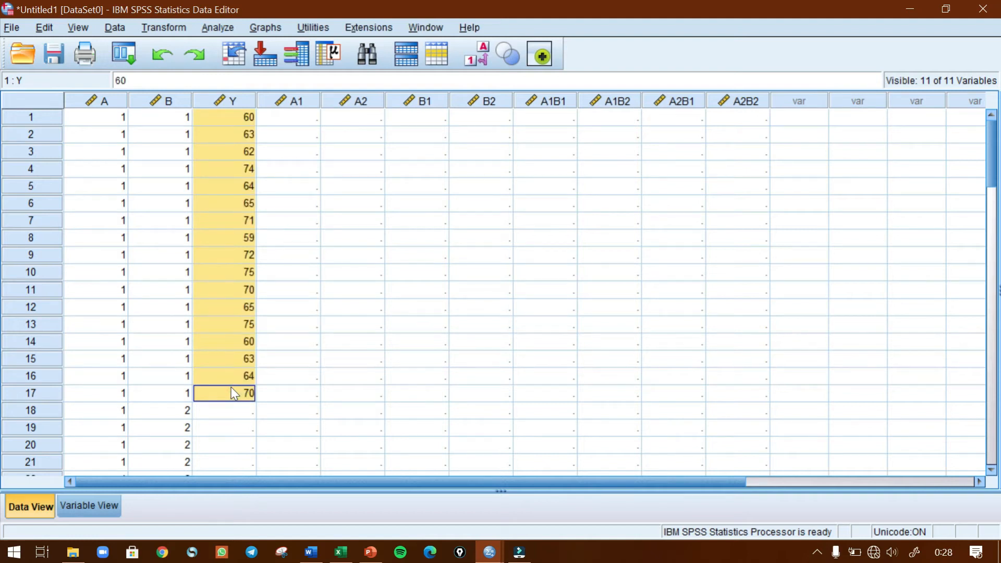
# - Copy the A1B2 scores from the Excel workbook into variable Y in SPSS, starting at row 18
pyautogui.click(233, 411)
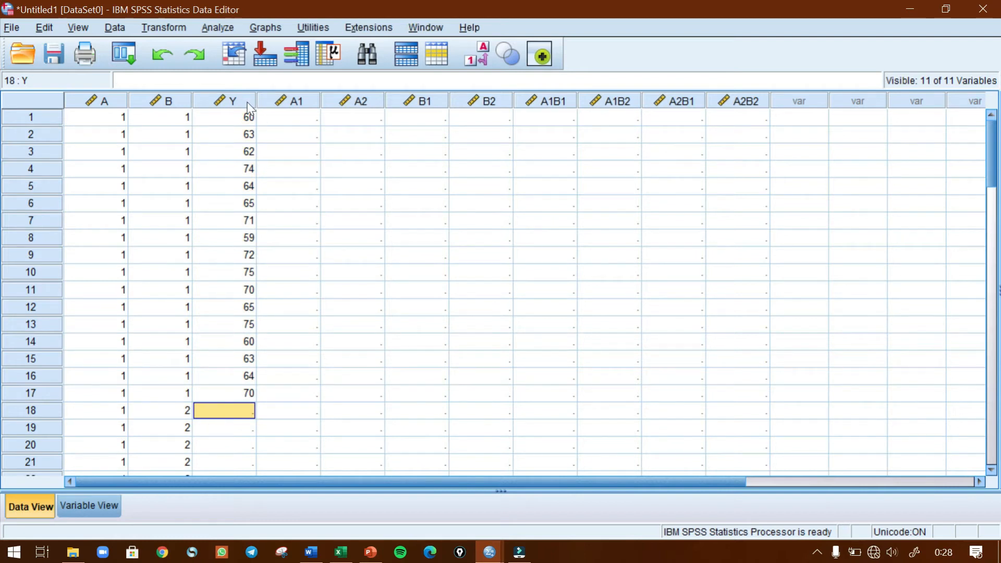
pyautogui.hotkey('alt', 'Tab')
pyautogui.moveTo(123, 197); pyautogui.dragTo(135, 435)
pyautogui.hotkey('ctrl', 'c')
pyautogui.hotkey('alt', 'Tab')
pyautogui.hotkey('ctrl', 'v')
# - Copy the A2B1 scores from the Excel workbook into variable Y in SPSS, starting at row 35
pyautogui.scroll(-5, 240, 427)
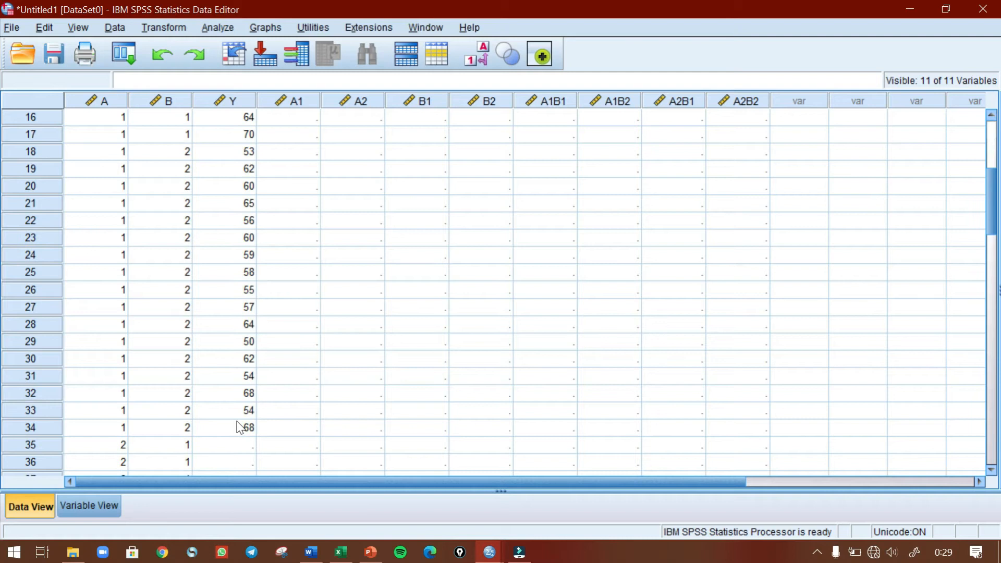
pyautogui.click(239, 447)
pyautogui.hotkey('alt', 'Tab')
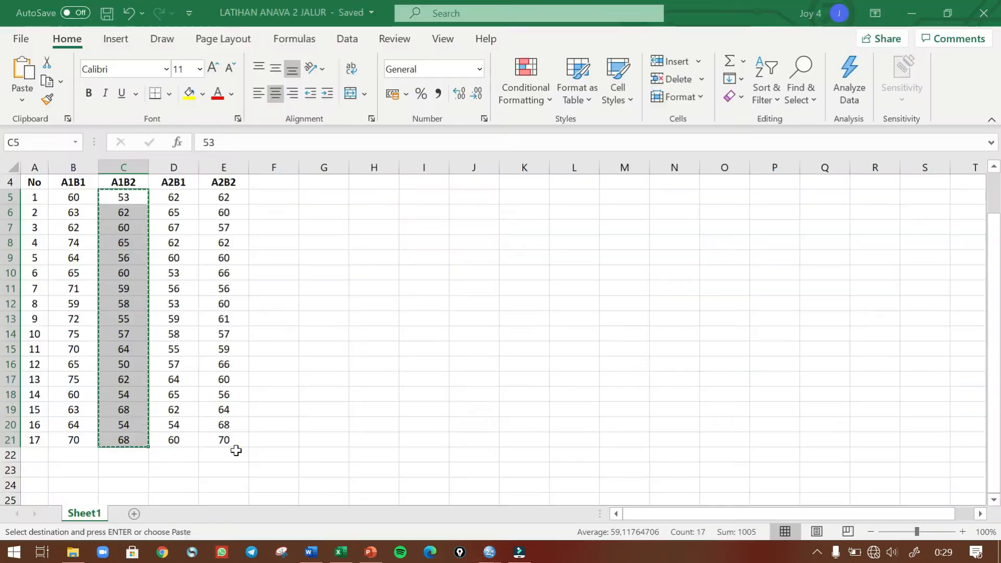
pyautogui.hotkey('alt', 'Tab')
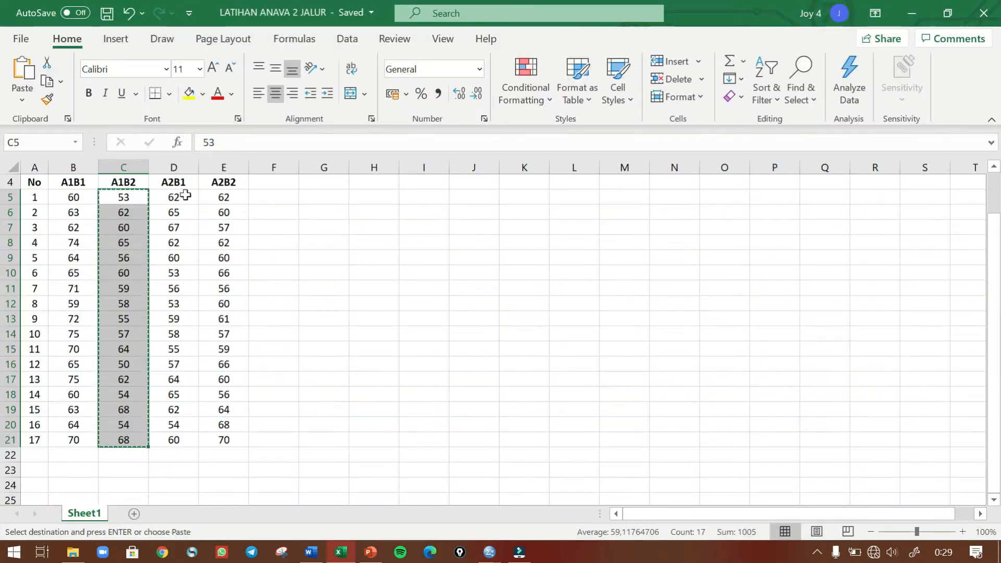
pyautogui.moveTo(176, 198); pyautogui.dragTo(180, 435)
pyautogui.hotkey('ctrl', 'c')
pyautogui.hotkey('alt', 'Tab')
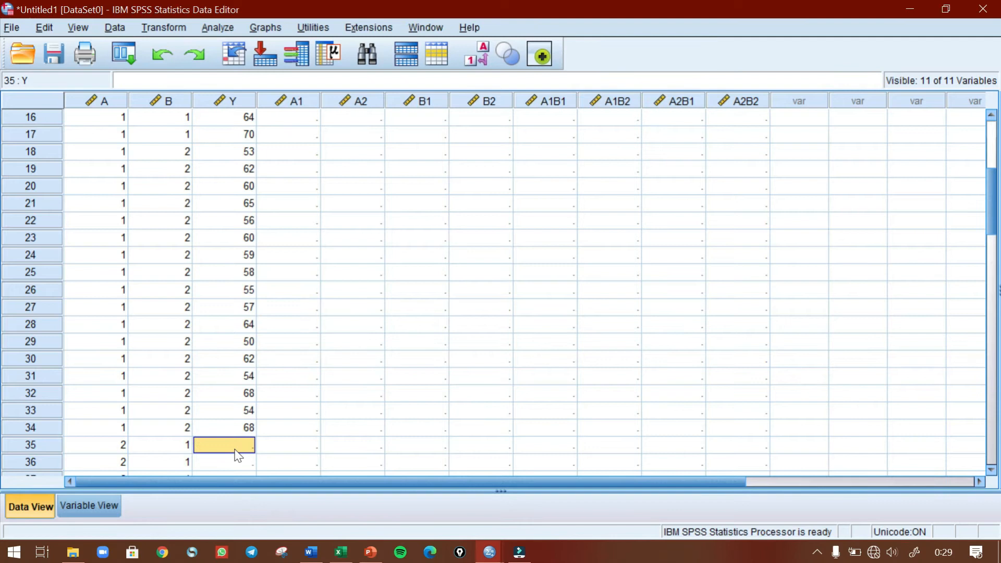
pyautogui.hotkey('ctrl', 'v')
# - Copy the A2B2 scores from the Excel workbook into variable Y in SPSS, starting at row 52
pyautogui.scroll(-7, 237, 456)
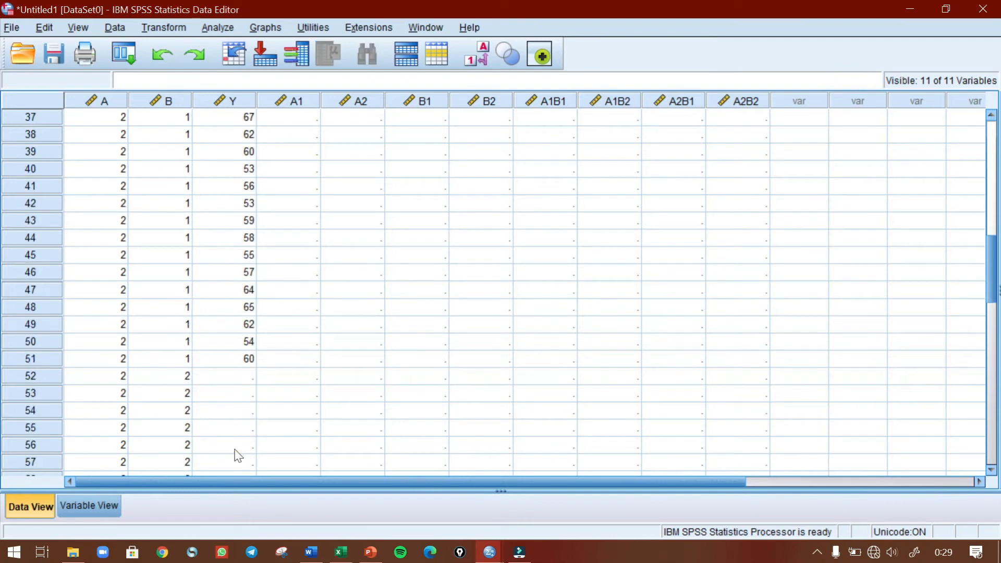
pyautogui.click(248, 379)
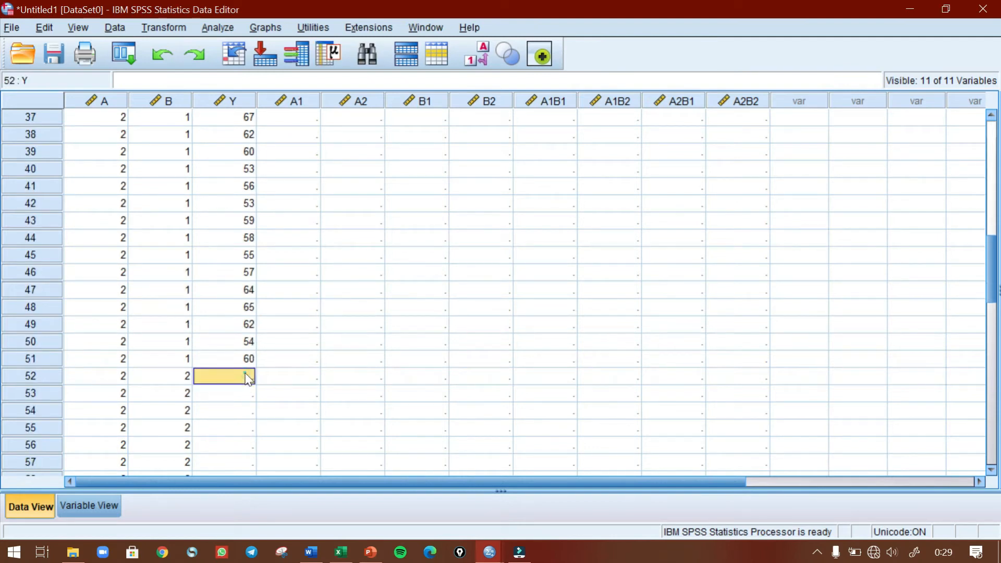
pyautogui.hotkey('alt', 'Tab')
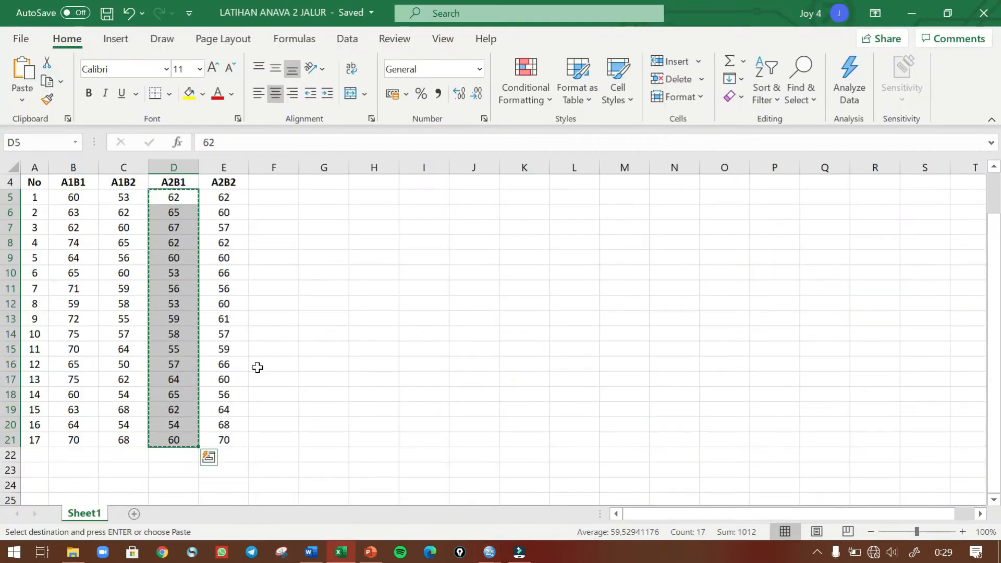
pyautogui.hotkey('alt', 'Tab')
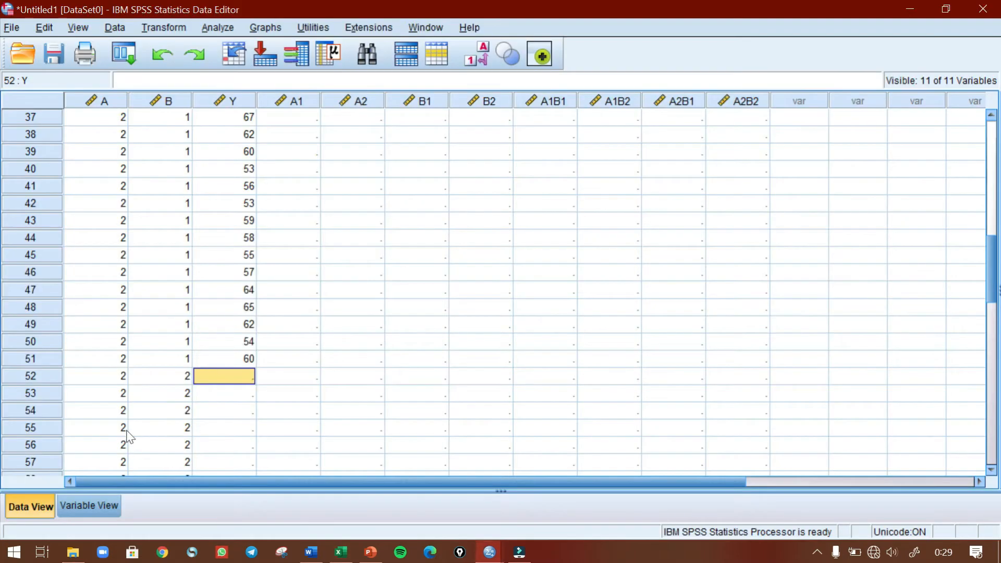
pyautogui.hotkey('alt', 'Tab')
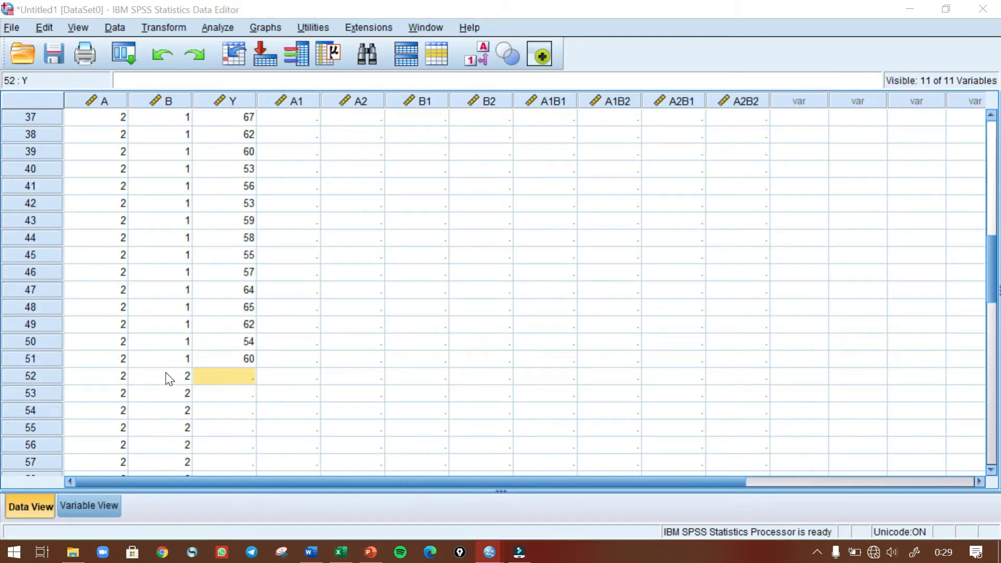
pyautogui.moveTo(220, 200); pyautogui.dragTo(232, 437)
pyautogui.hotkey('ctrl', 'c')
pyautogui.hotkey('alt', 'Tab')
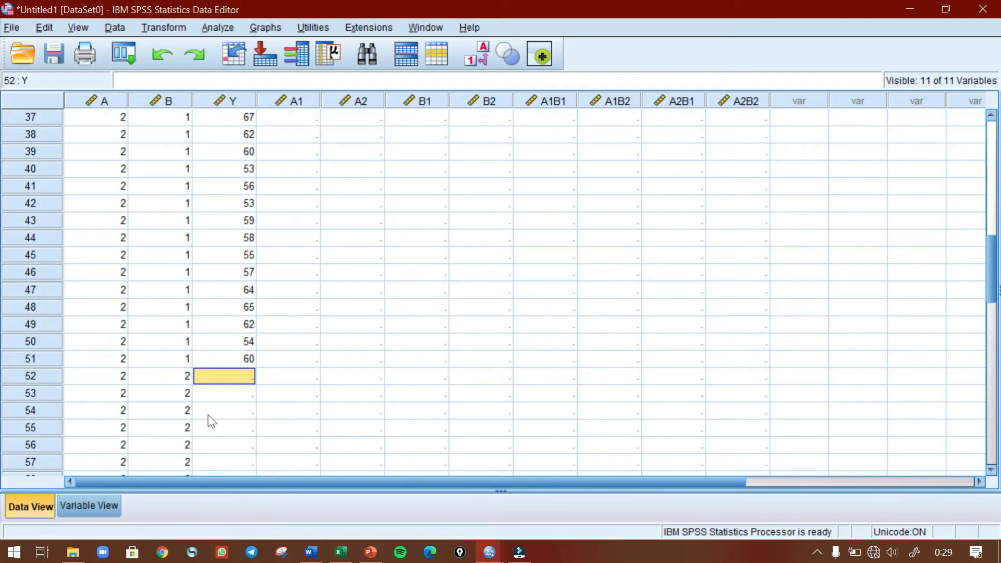
pyautogui.hotkey('ctrl', 'v')
# - Review the Y scores against the group codes in variables A and B, including where each code changes
pyautogui.scroll(-5, 306, 379)
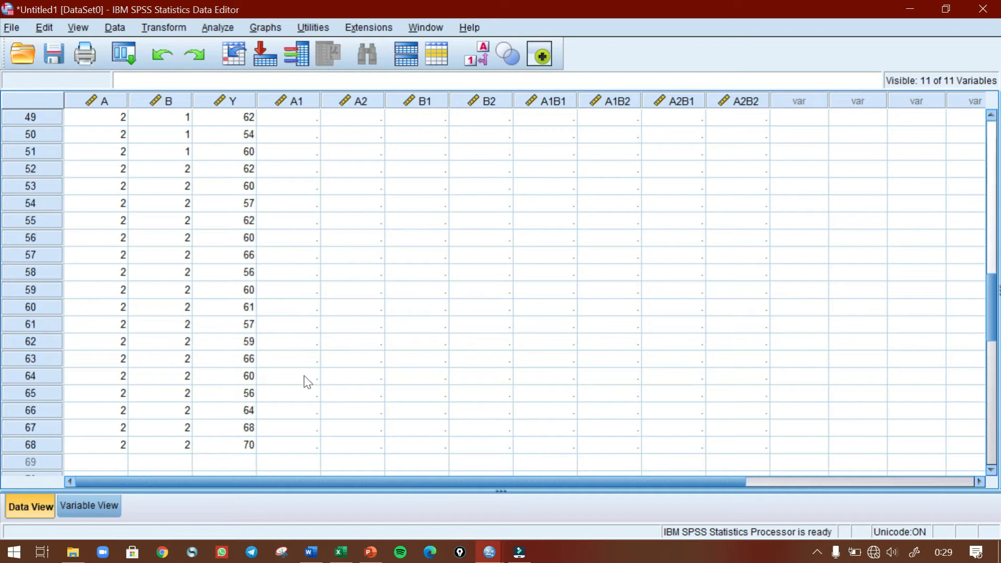
pyautogui.scroll(5, 308, 382)
pyautogui.scroll(10, 308, 382)
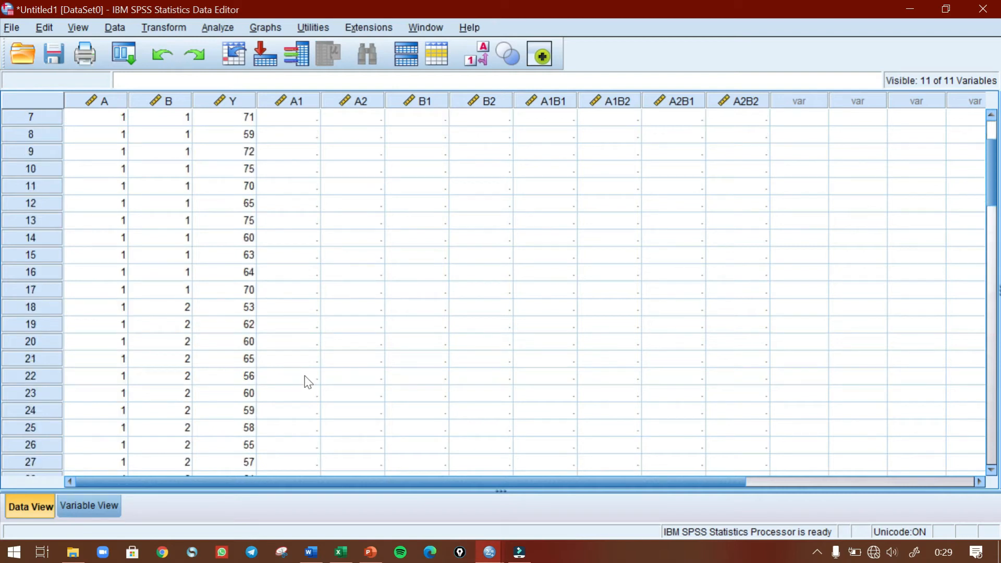
pyautogui.click(991, 226)
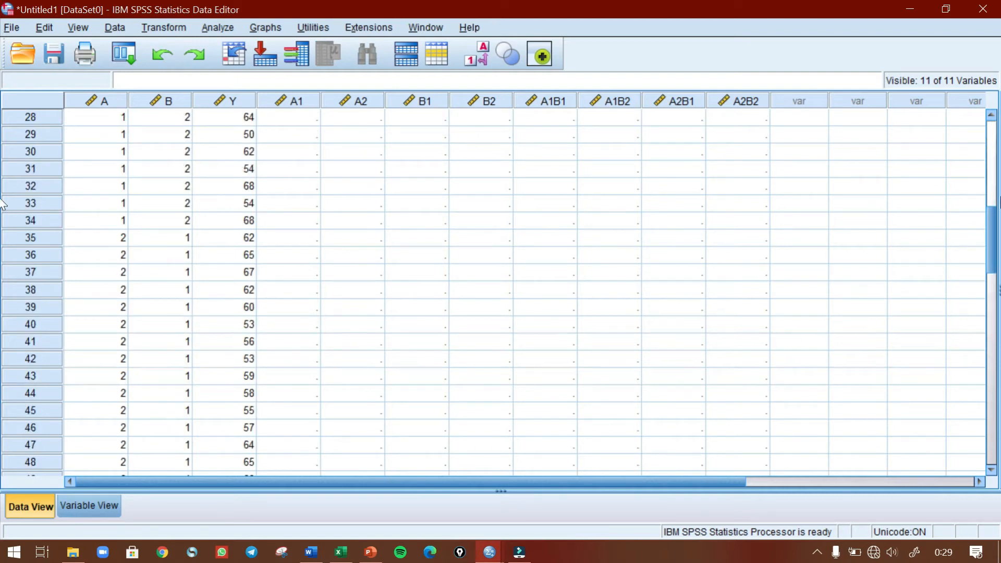
pyautogui.moveTo(990, 218); pyautogui.dragTo(996, 135)
pyautogui.click(296, 119)
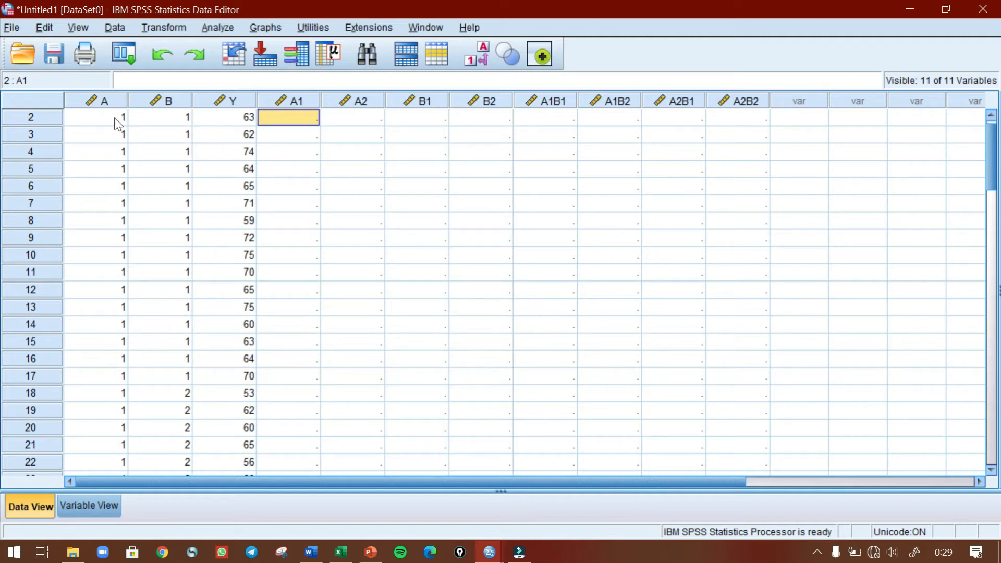
pyautogui.scroll(-2, 118, 124)
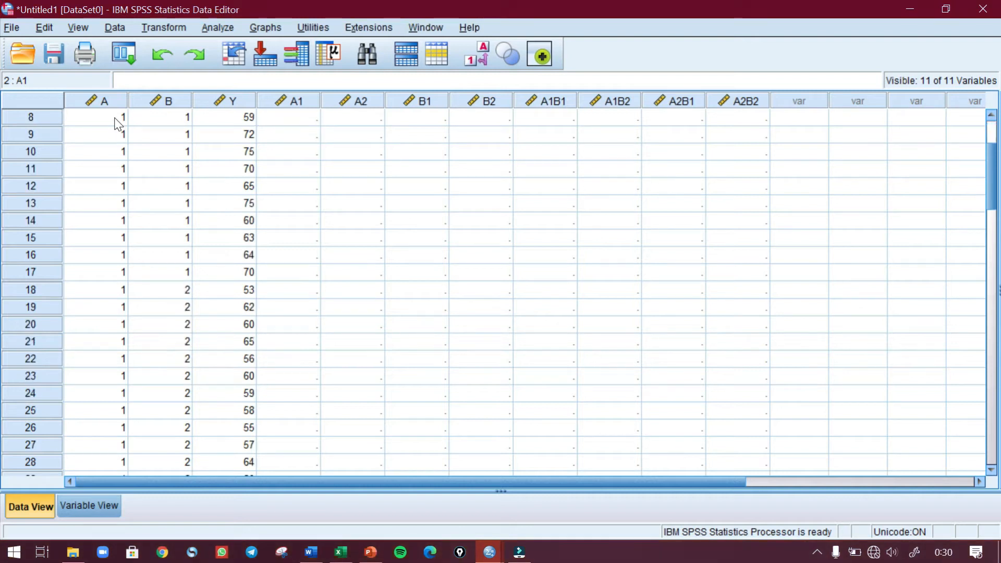
pyautogui.scroll(-4, 119, 124)
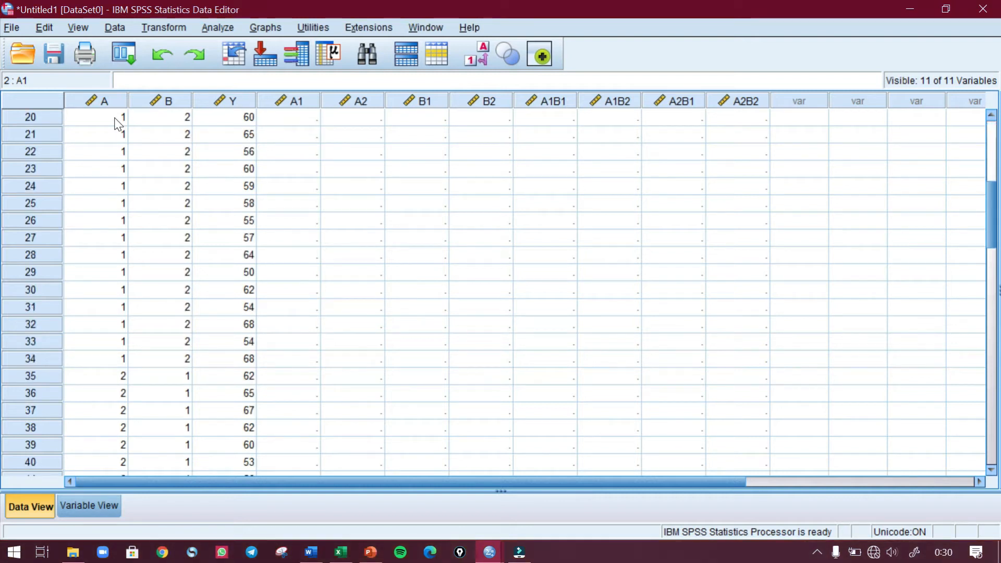
pyautogui.scroll(5, 119, 124)
pyautogui.scroll(1, 118, 124)
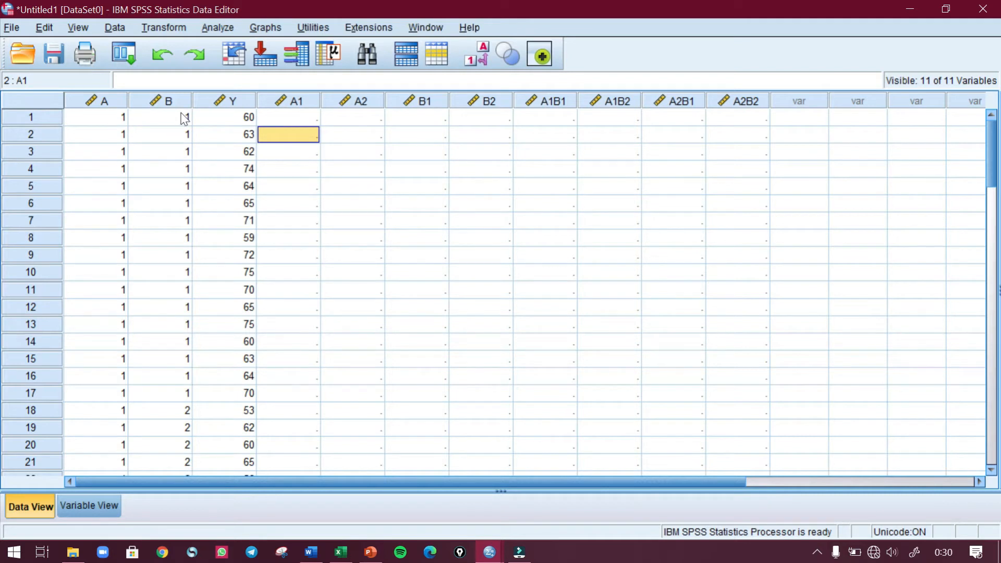
pyautogui.scroll(-2, 185, 118)
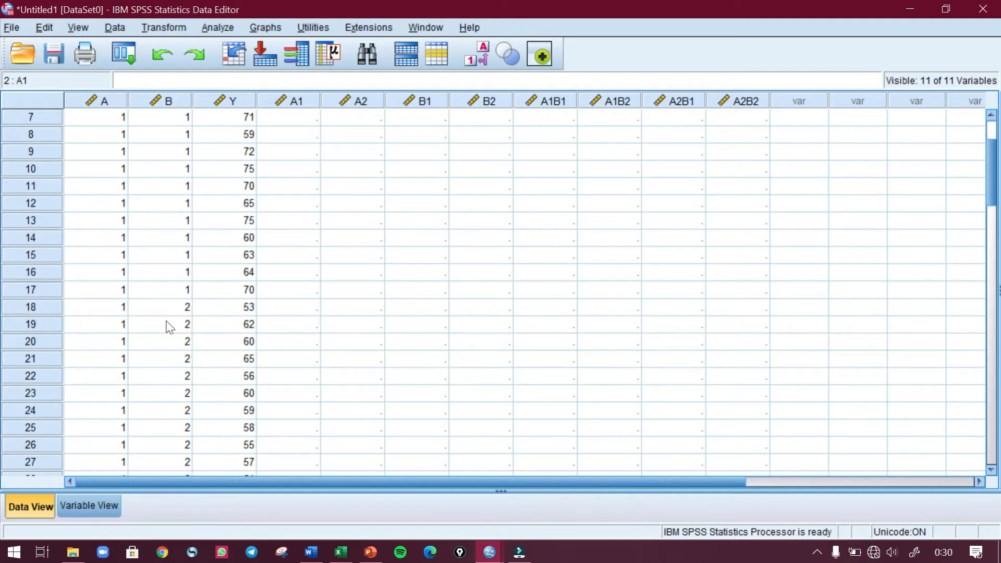
pyautogui.scroll(2, 170, 327)
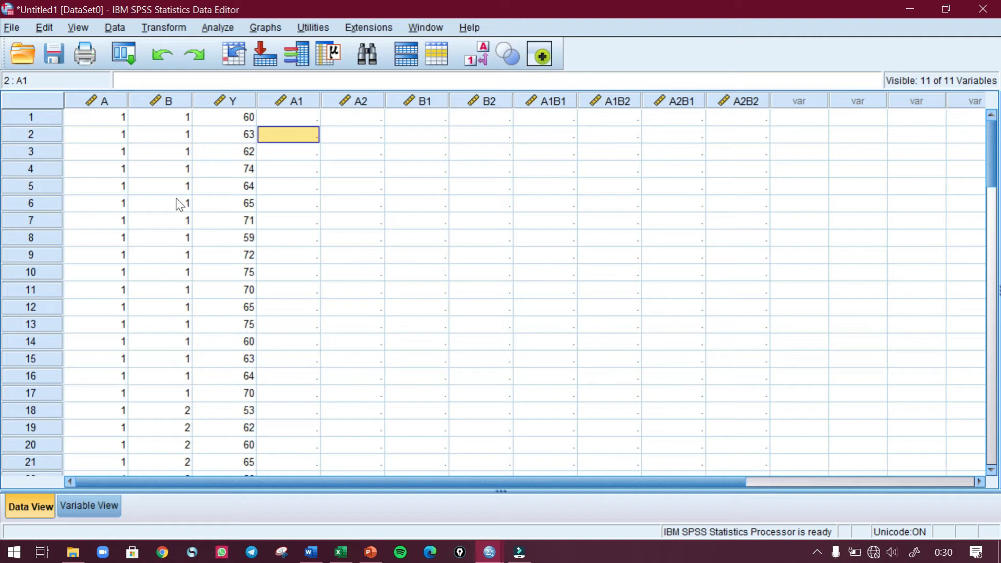
# - Copy the Y scores in rows 1 to 34, where A is 1, into variable A1 starting at row 1
pyautogui.click(228, 116)
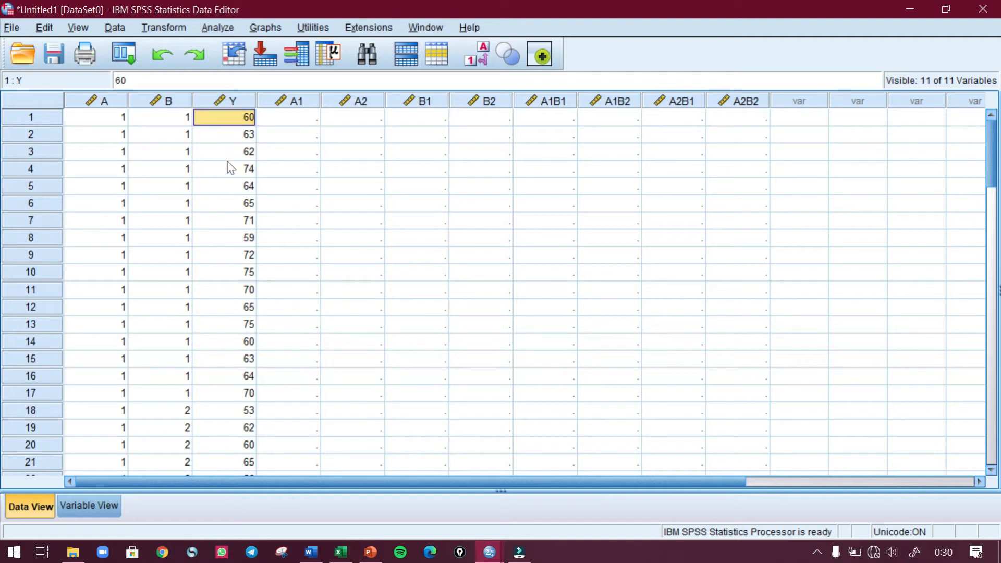
pyautogui.scroll(-3, 228, 166)
pyautogui.scroll(-2, 231, 167)
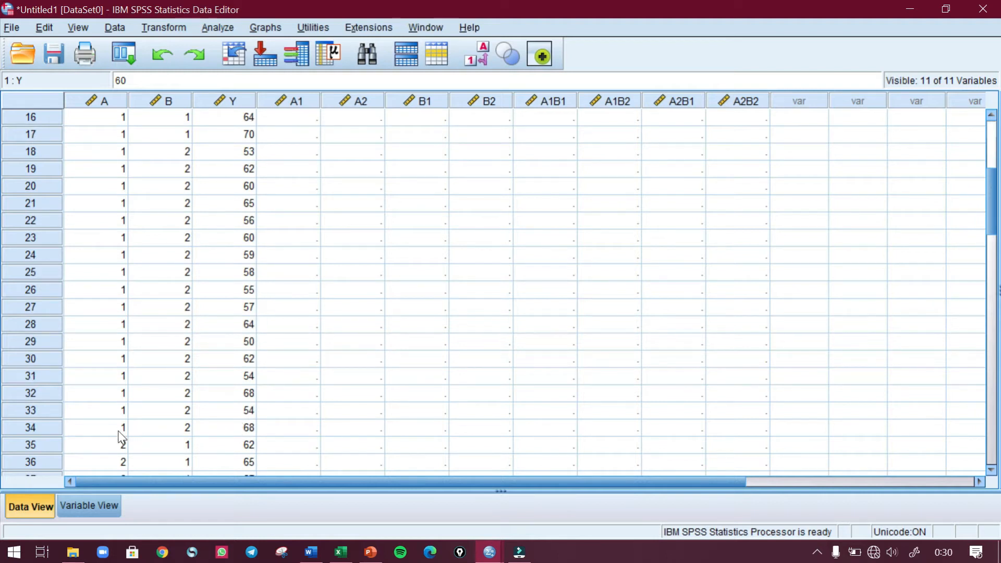
pyautogui.scroll(5, 212, 257)
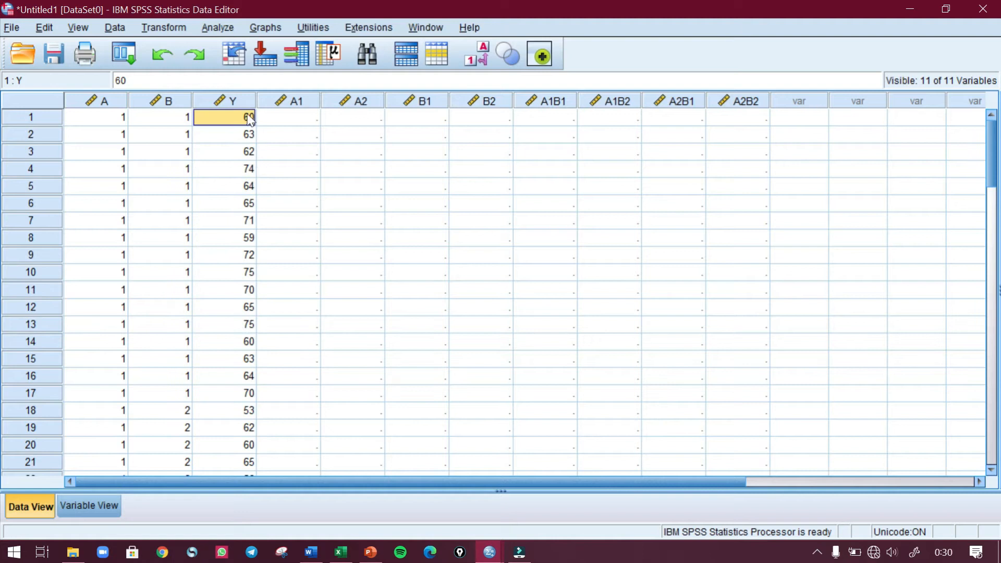
pyautogui.scroll(-3, 248, 157)
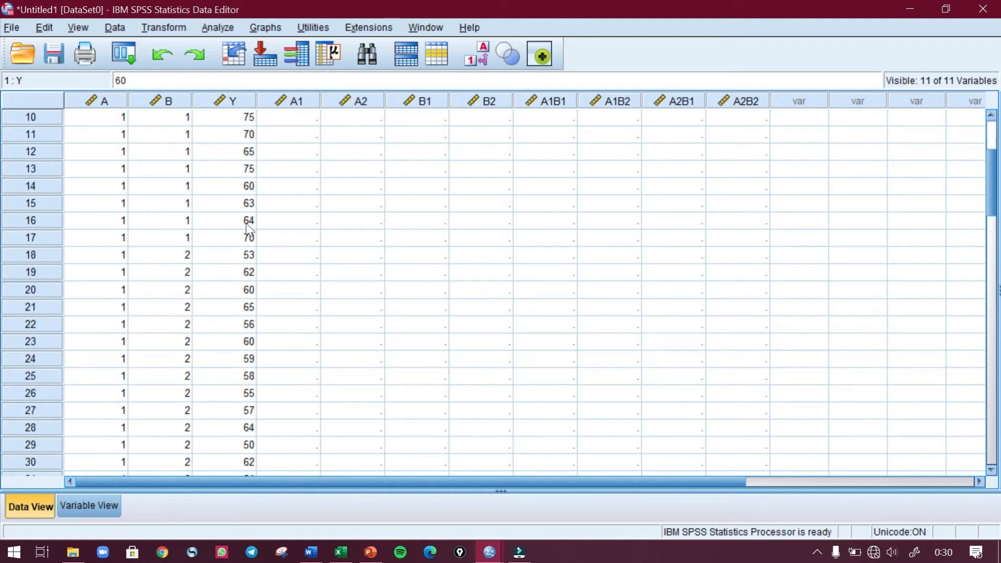
pyautogui.scroll(-2, 250, 261)
pyautogui.keyDown('shift'); pyautogui.click(232, 428); pyautogui.keyUp('shift')
pyautogui.scroll(5, 311, 383)
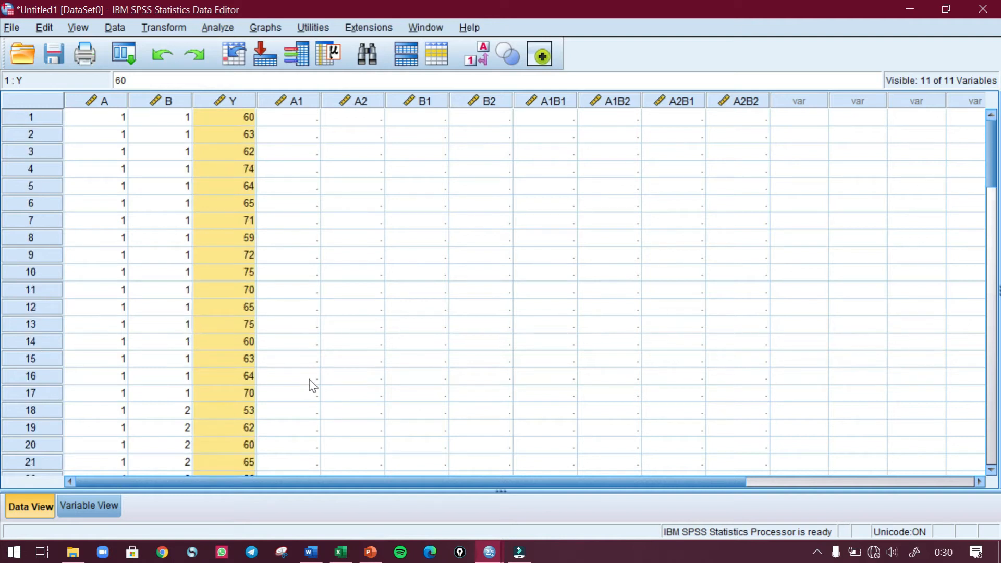
pyautogui.click(298, 119)
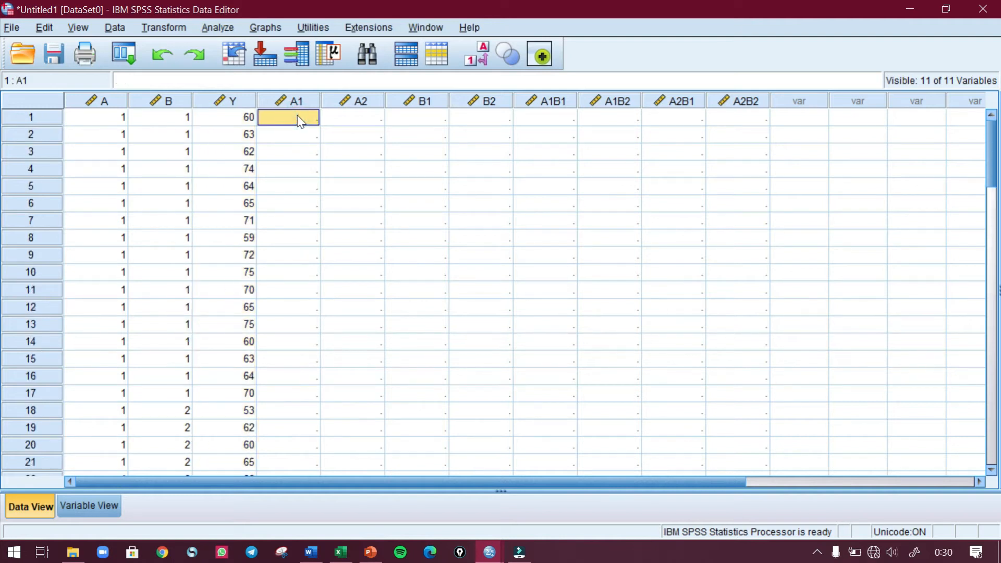
pyautogui.hotkey('ctrl', 'v')
# - Copy the Y scores in rows 35 to 68, where A is 2, into variable A2 starting at row 1
pyautogui.click(348, 121)
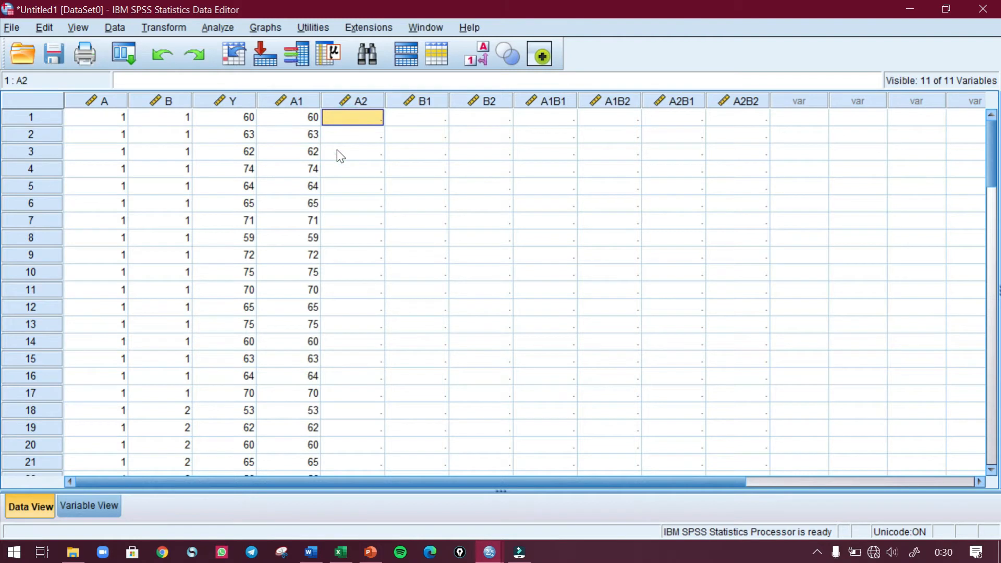
pyautogui.scroll(-9, 144, 237)
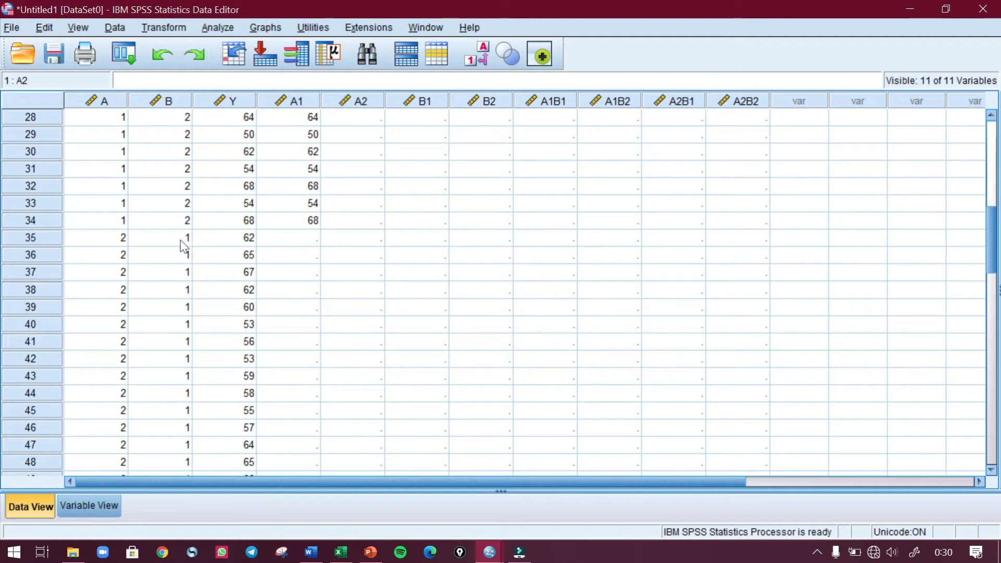
pyautogui.scroll(-2, 182, 245)
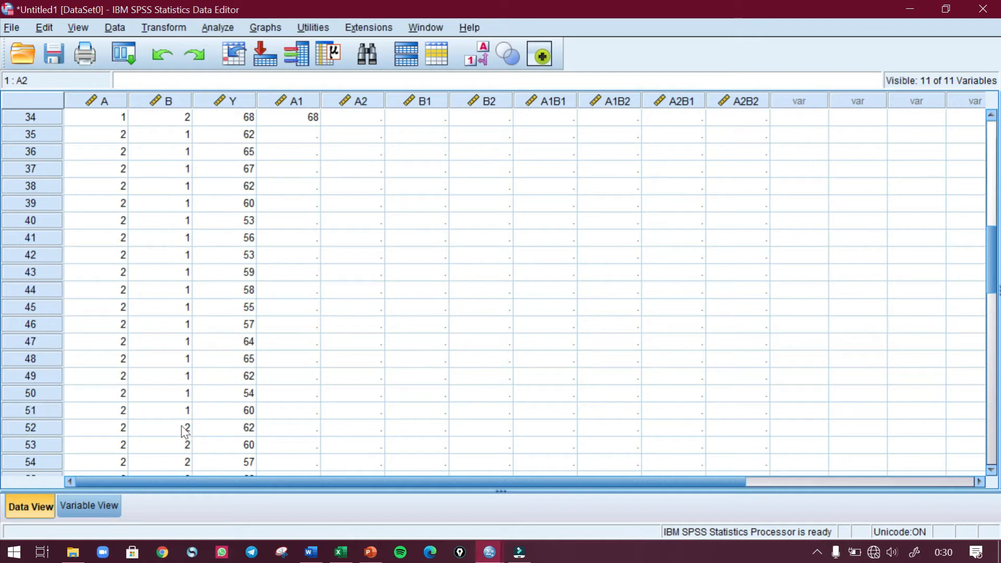
pyautogui.scroll(2, 185, 431)
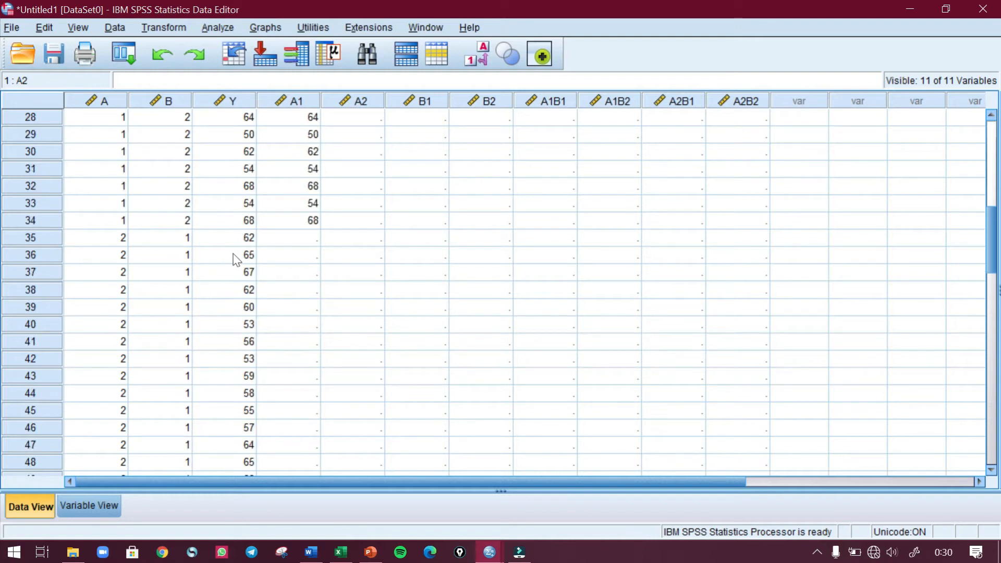
pyautogui.click(237, 239)
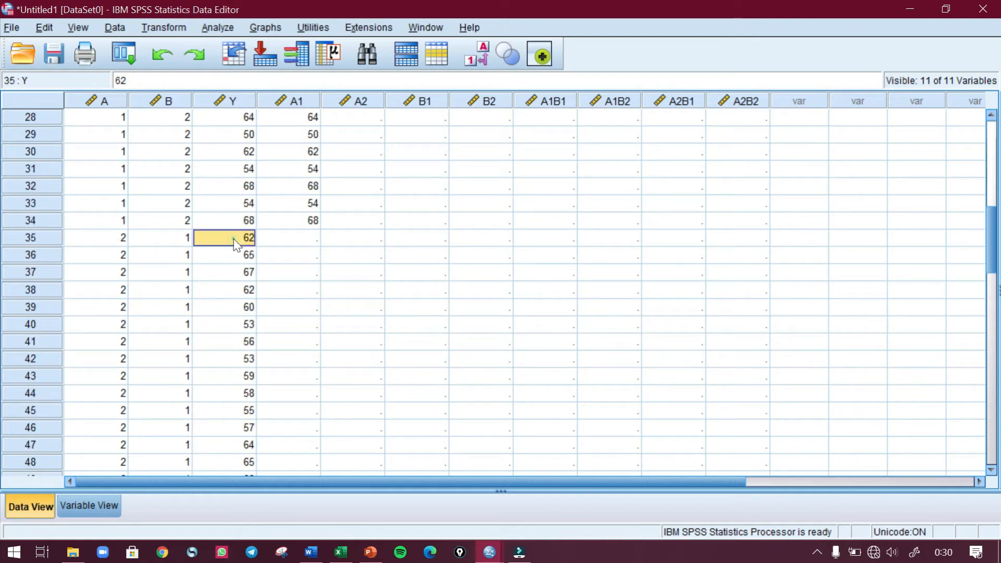
pyautogui.scroll(-7, 237, 305)
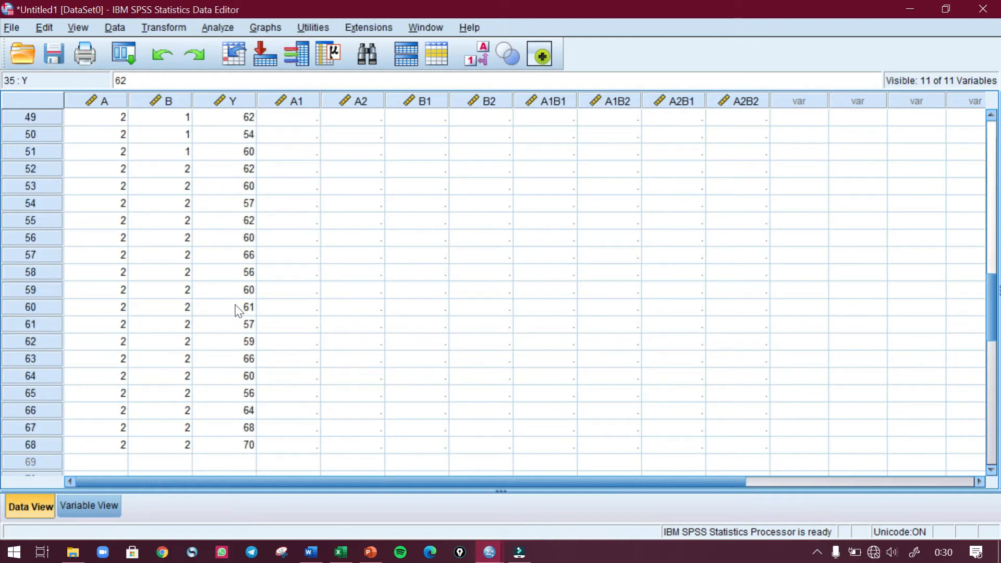
pyautogui.keyDown('shift'); pyautogui.click(237, 444); pyautogui.keyUp('shift')
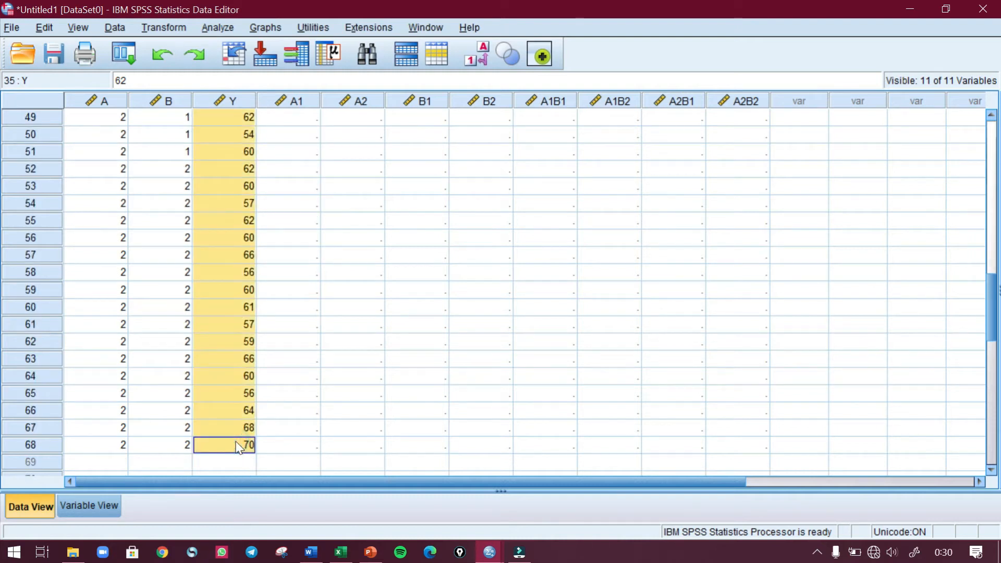
pyautogui.scroll(16, 309, 404)
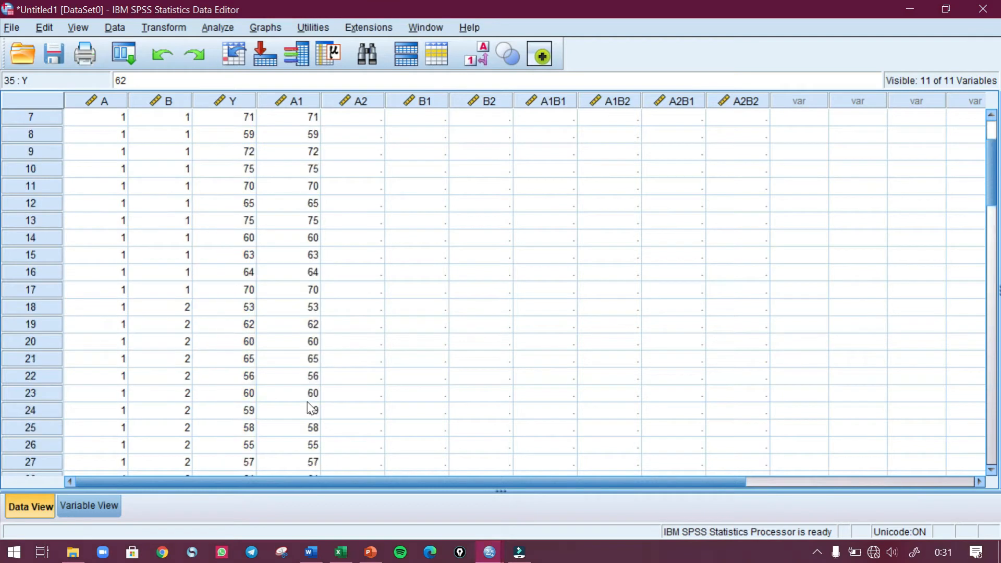
pyautogui.click(371, 114)
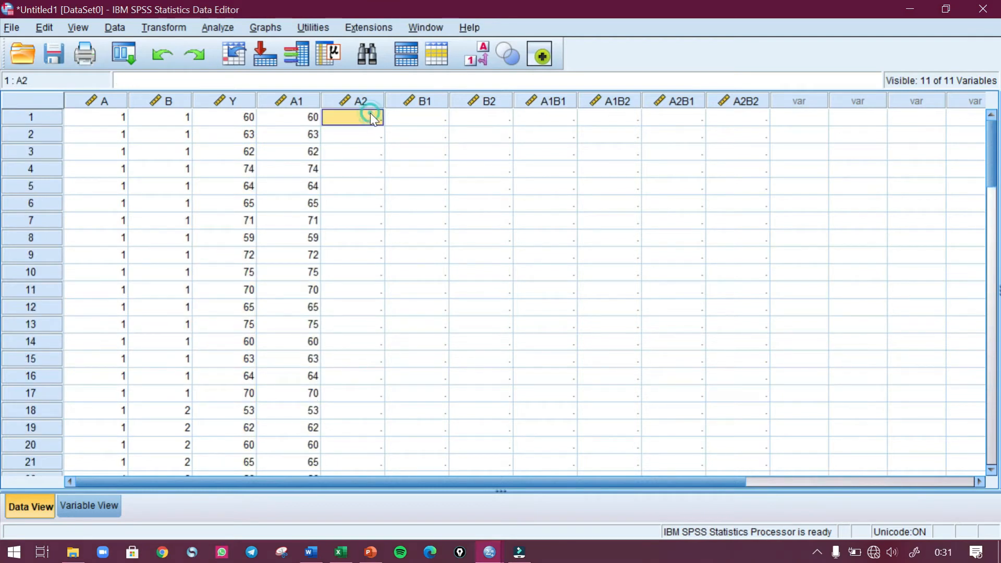
pyautogui.hotkey('ctrl', 'v')
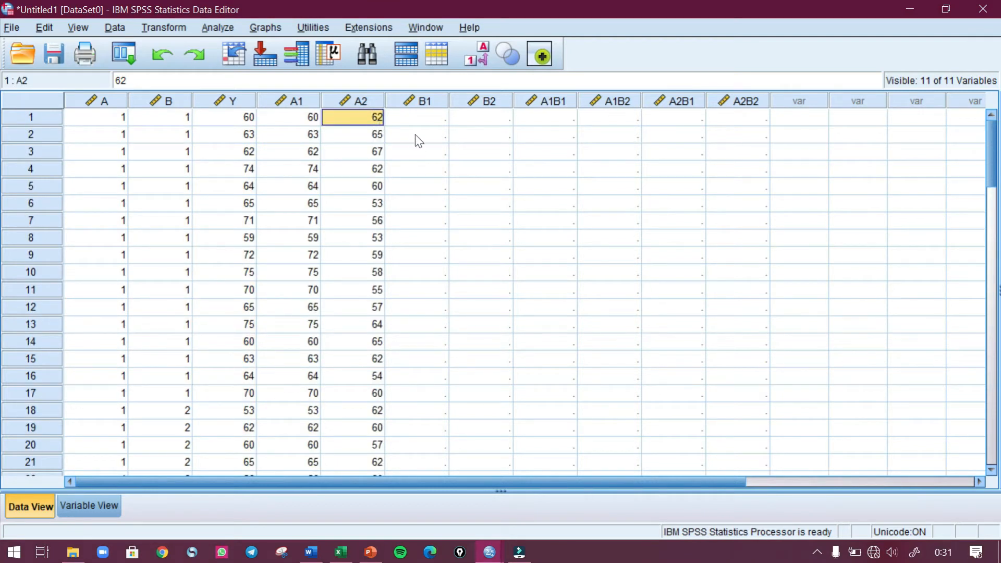
# - Copy the Y scores in rows 1 to 17, where B is 1, into variable B1 starting at row 1
pyautogui.click(417, 118)
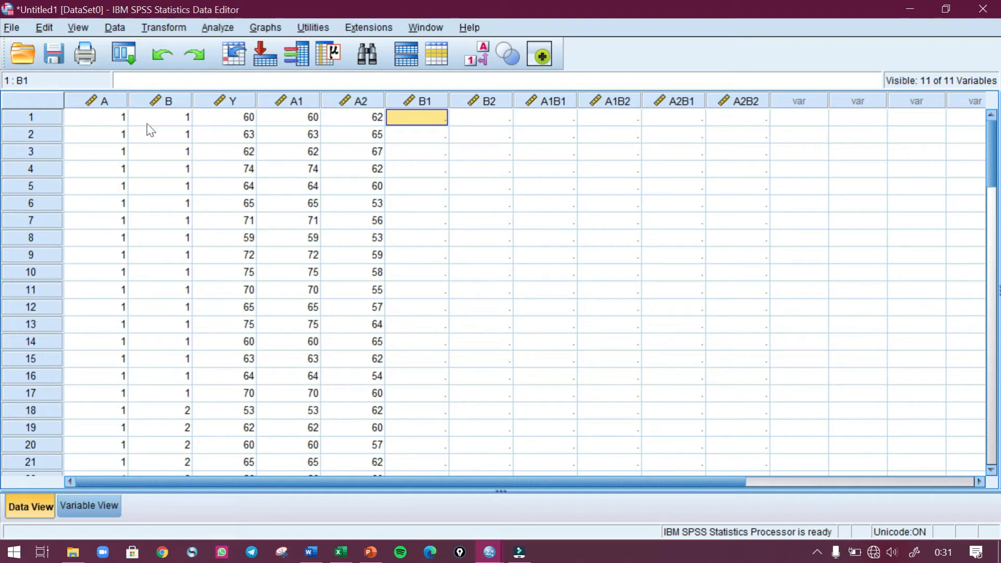
pyautogui.scroll(-7, 161, 131)
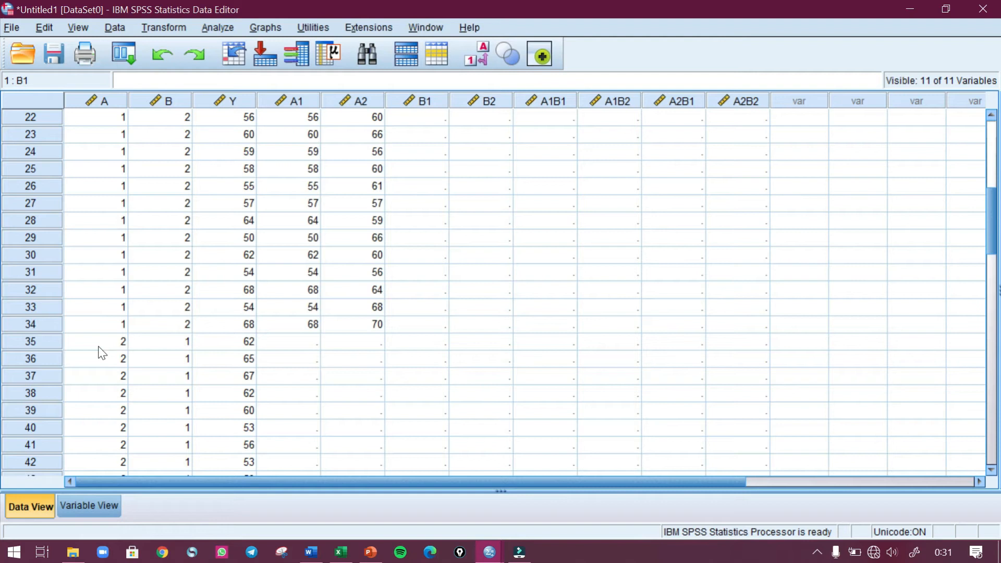
pyautogui.scroll(7, 102, 352)
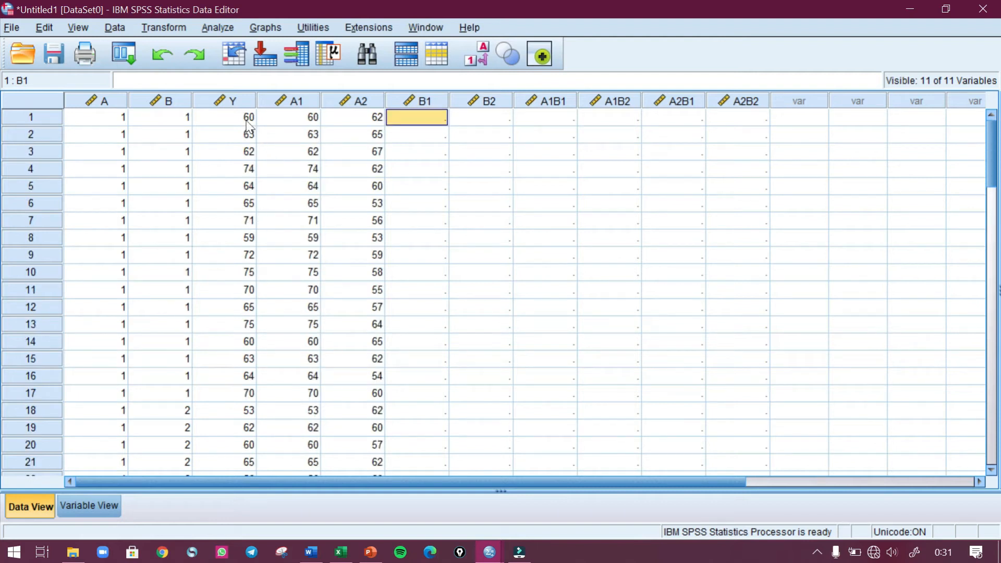
pyautogui.click(248, 121)
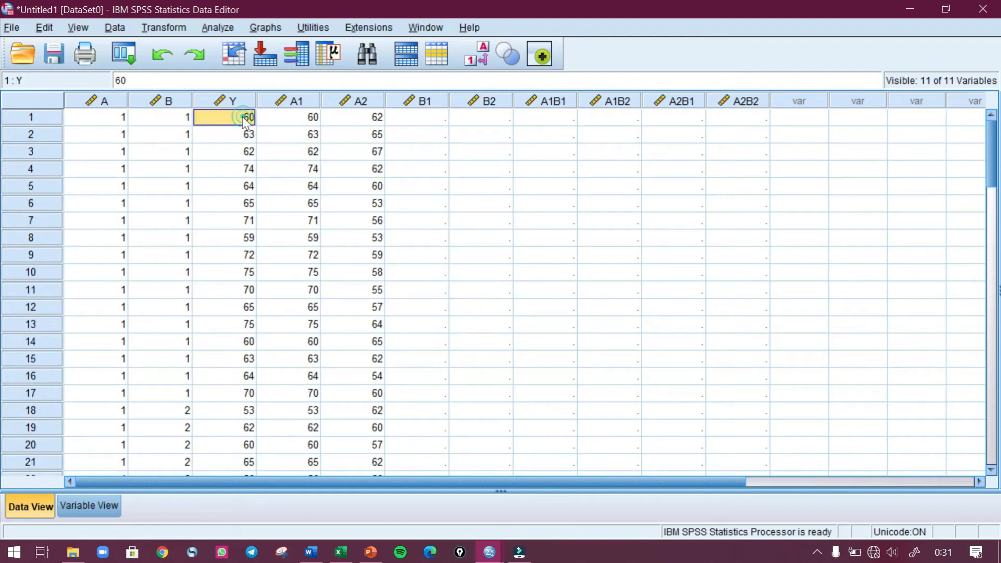
pyautogui.keyDown('shift'); pyautogui.click(243, 394); pyautogui.keyUp('shift')
pyautogui.hotkey('ctrl', 'c')
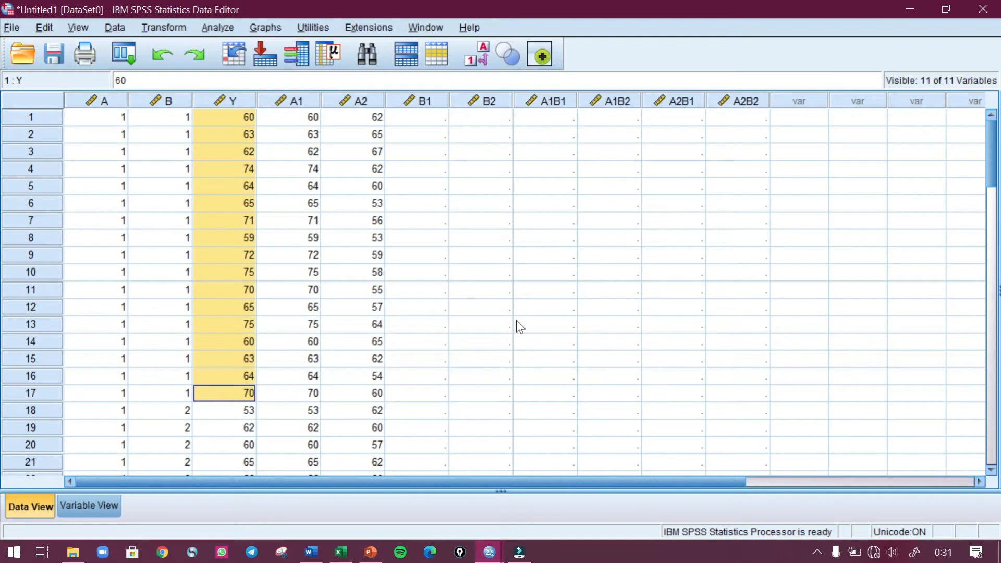
pyautogui.click(424, 117)
pyautogui.hotkey('ctrl', 'v')
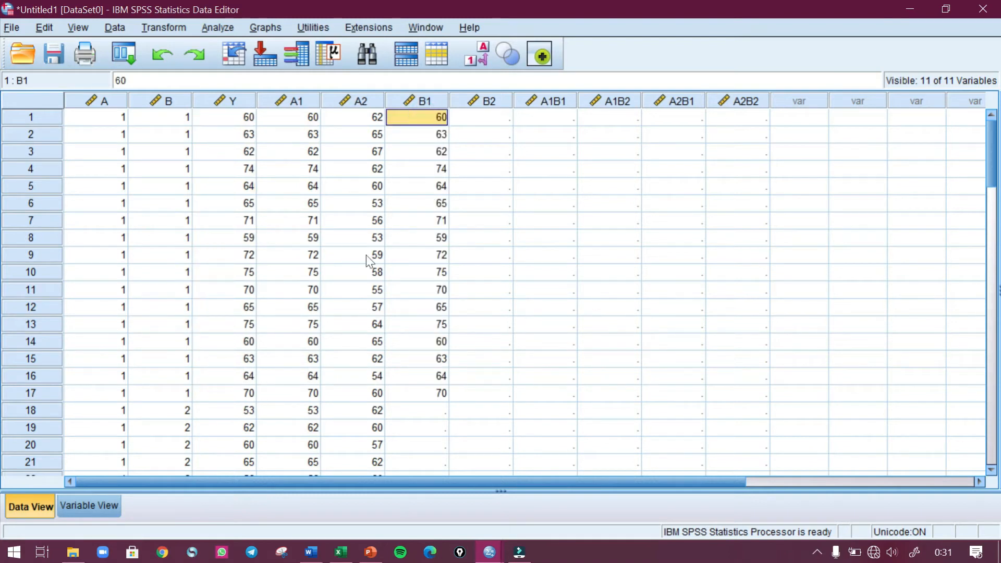
# - Add the Y scores in rows 35 to 51, where B is 1 again, to variable B1 starting at row 18
pyautogui.scroll(-5, 172, 335)
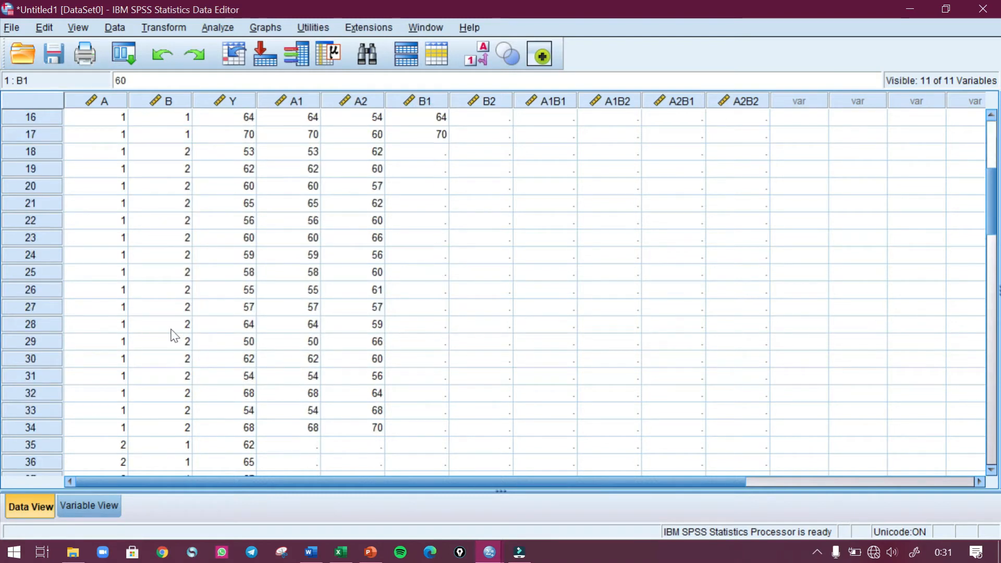
pyautogui.scroll(-2, 172, 335)
pyautogui.click(187, 341)
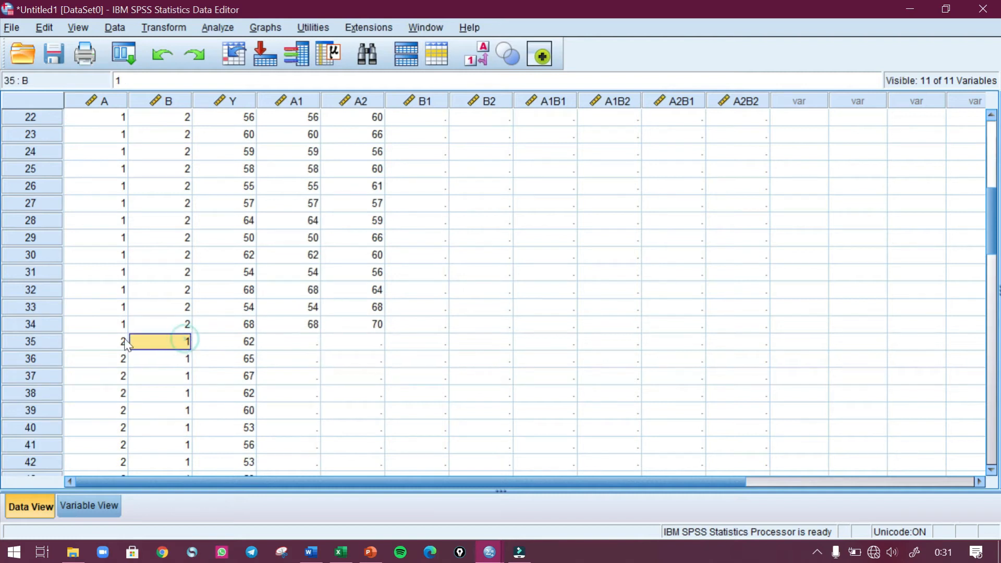
pyautogui.click(238, 342)
pyautogui.scroll(-5, 238, 343)
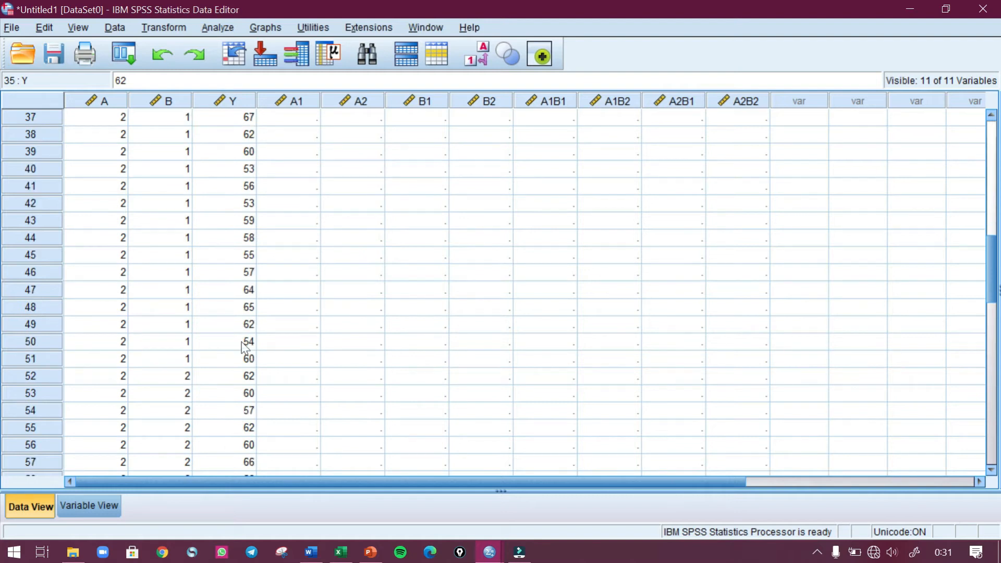
pyautogui.keyDown('shift'); pyautogui.click(241, 358); pyautogui.keyUp('shift')
pyautogui.scroll(10, 324, 336)
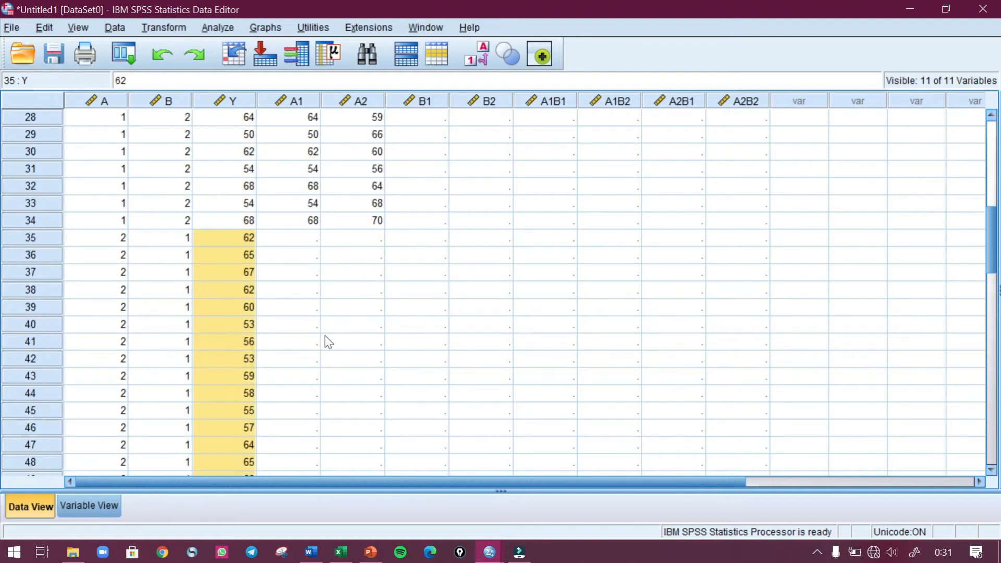
pyautogui.click(429, 307)
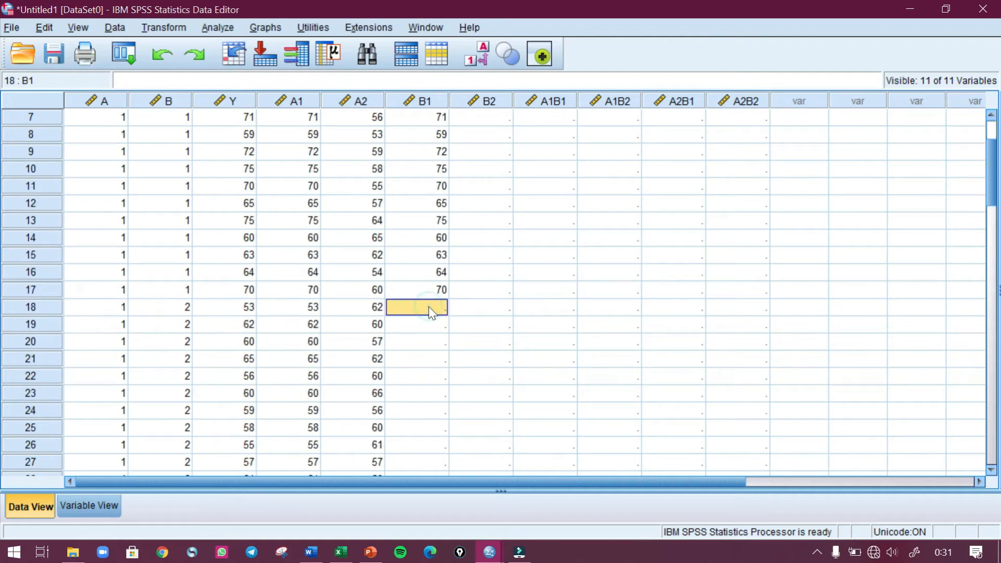
pyautogui.hotkey('ctrl', 'v')
pyautogui.scroll(-4, 465, 295)
pyautogui.scroll(3, 465, 295)
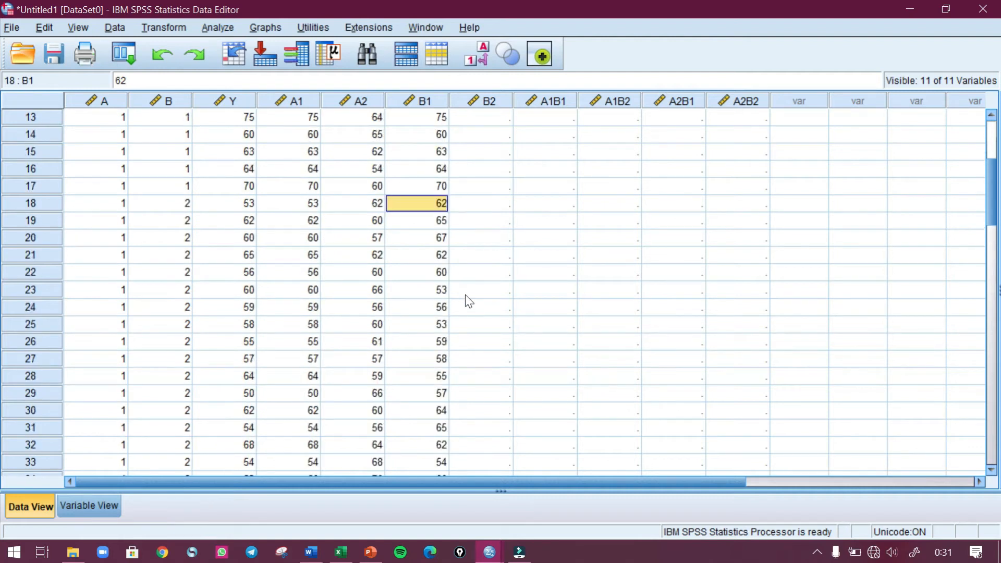
pyautogui.scroll(-4, 465, 295)
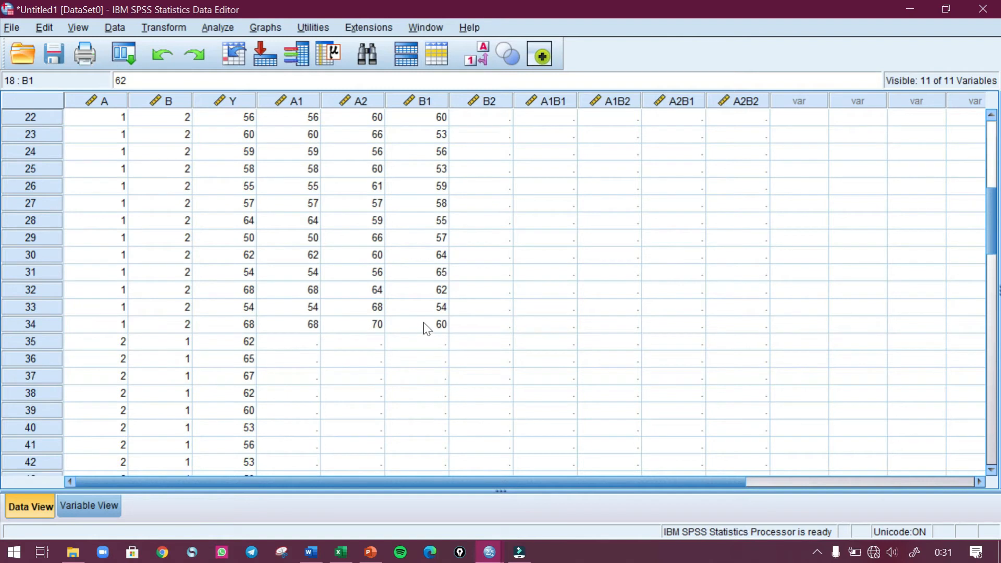
# - Copy the Y scores in rows 18 to 34, where B is 2, into variable B2 starting at row 1
pyautogui.scroll(6, 423, 323)
pyautogui.click(496, 119)
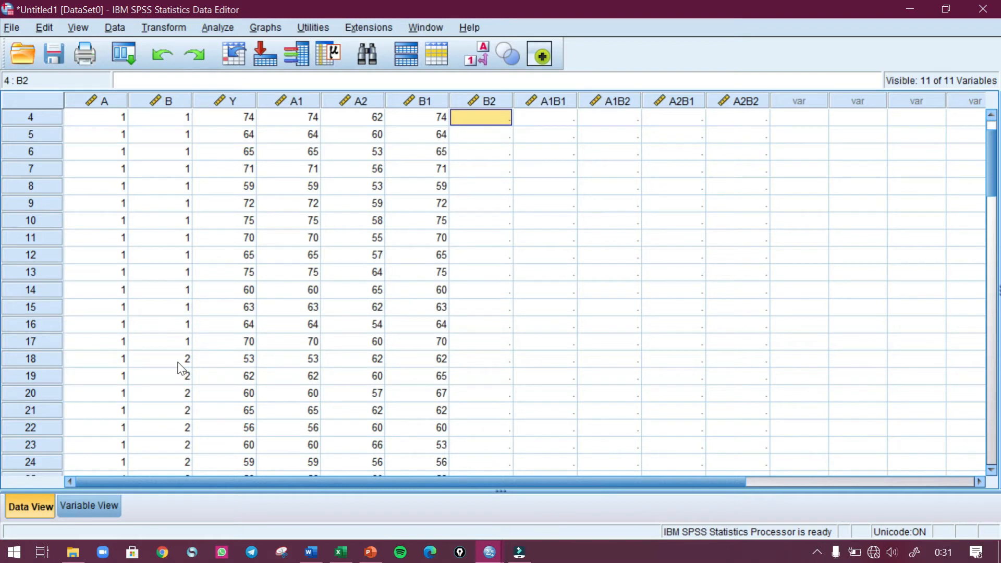
pyautogui.scroll(-1, 181, 368)
pyautogui.click(233, 307)
pyautogui.scroll(-2, 233, 310)
pyautogui.scroll(-3, 233, 311)
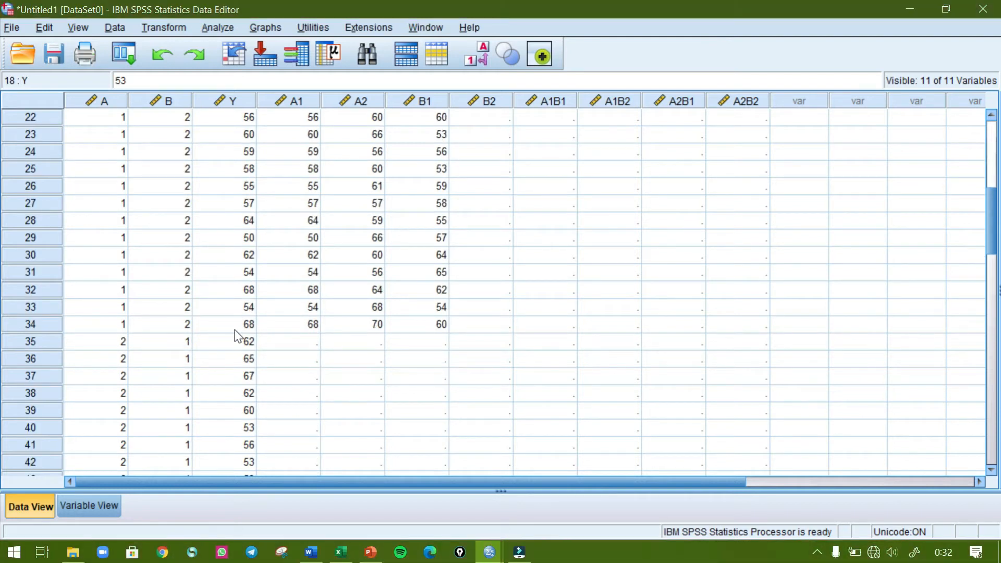
pyautogui.keyDown('shift'); pyautogui.click(236, 324); pyautogui.keyUp('shift')
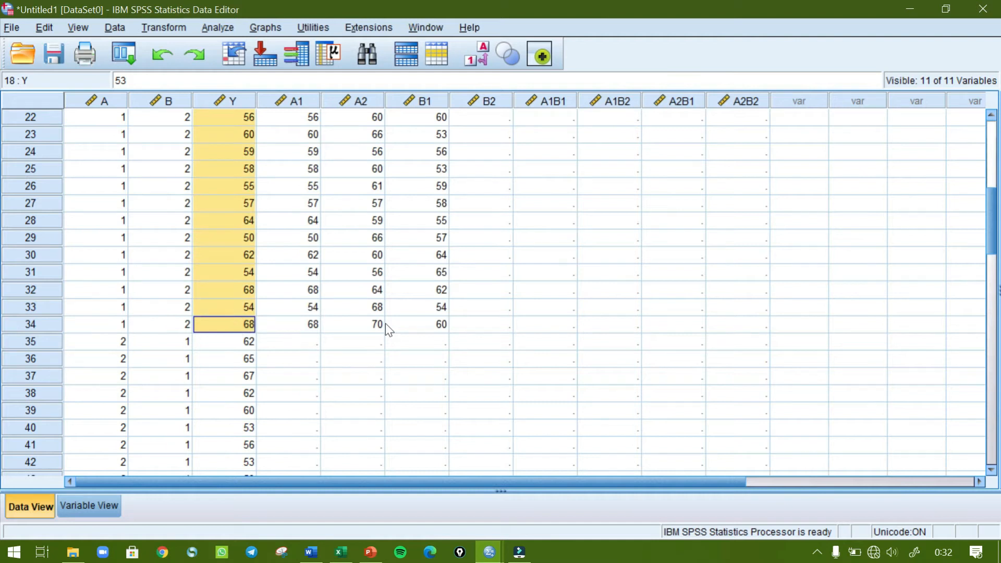
pyautogui.scroll(7, 386, 326)
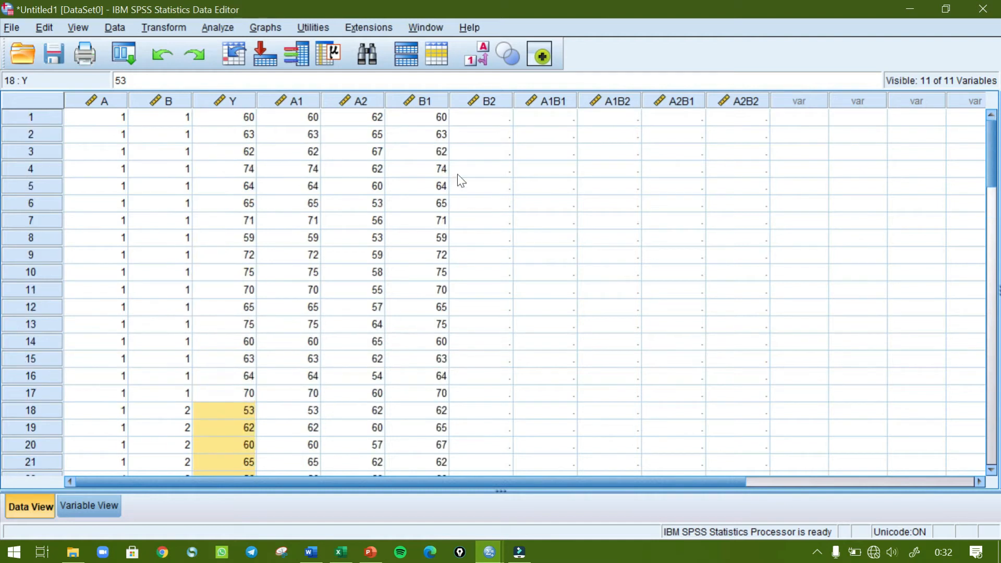
pyautogui.click(470, 117)
pyautogui.hotkey('ctrl', 'v')
# - Add the Y scores in rows 52 to 68, where B is 2 again, to variable B2 starting at row 18
pyautogui.scroll(-13, 221, 341)
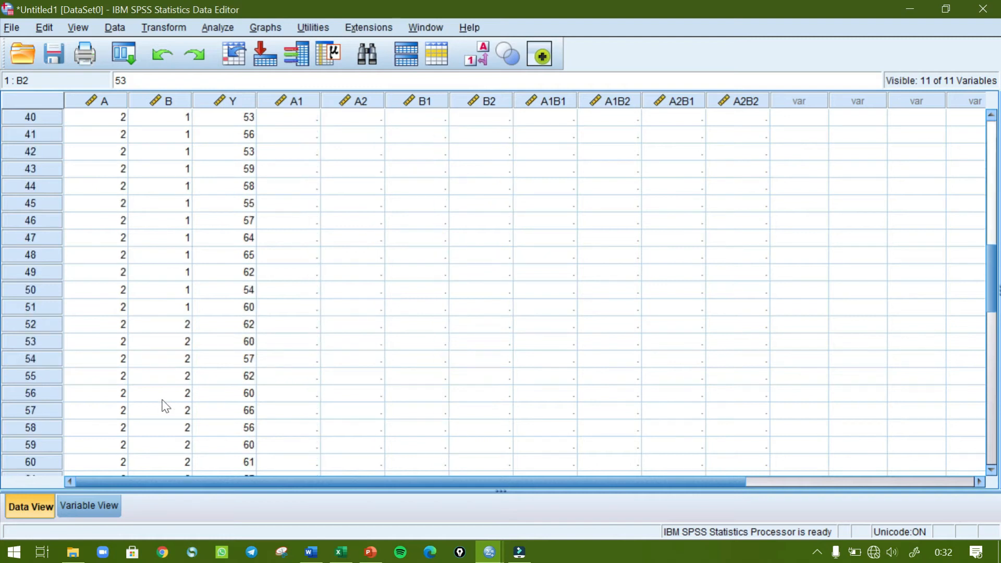
pyautogui.click(232, 320)
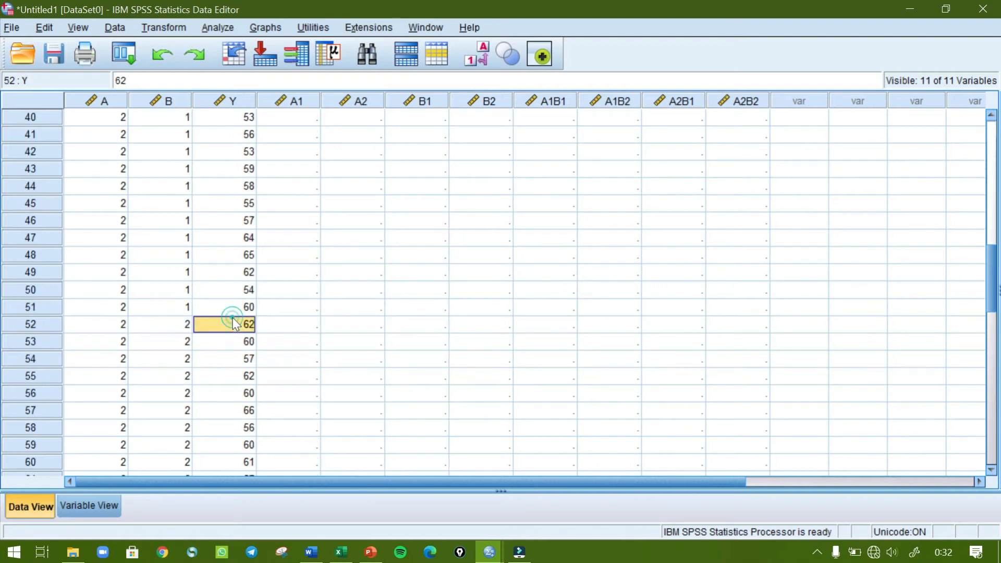
pyautogui.scroll(-2, 236, 356)
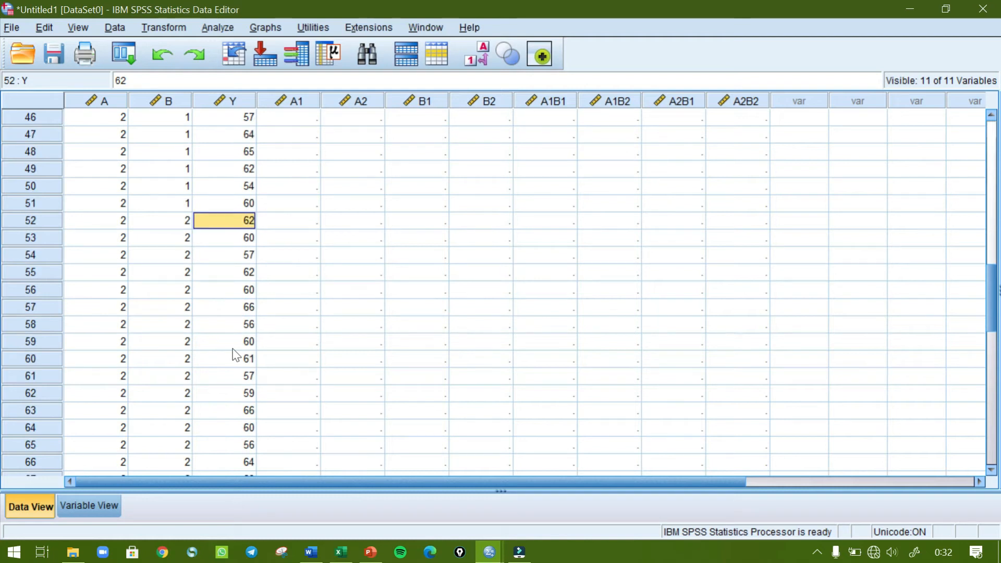
pyautogui.scroll(-2, 234, 356)
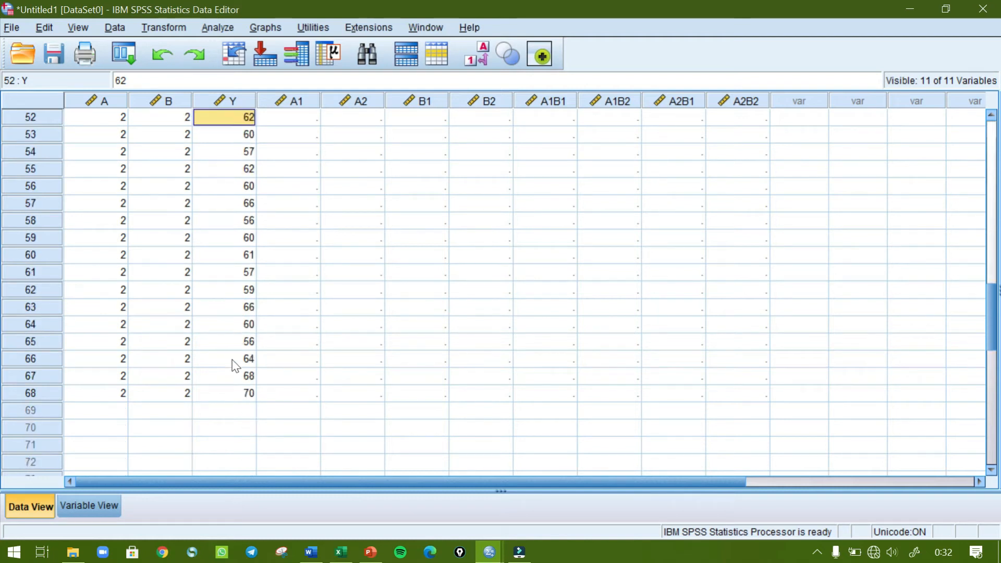
pyautogui.keyDown('shift'); pyautogui.click(231, 393); pyautogui.keyUp('shift')
pyautogui.hotkey('ctrl', 'c')
pyautogui.scroll(14, 371, 379)
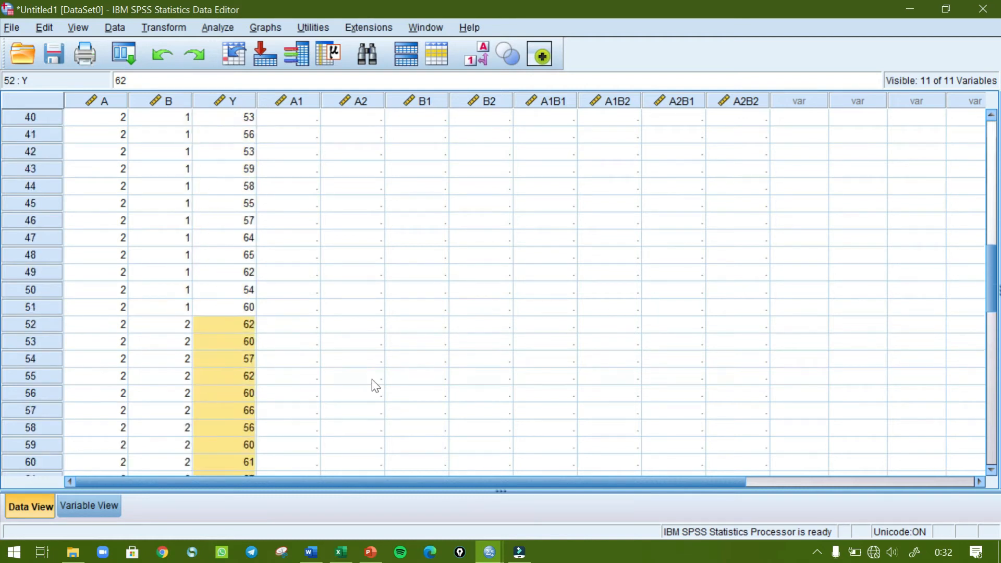
pyautogui.click(492, 252)
pyautogui.hotkey('ctrl', 'v')
pyautogui.scroll(-2, 493, 278)
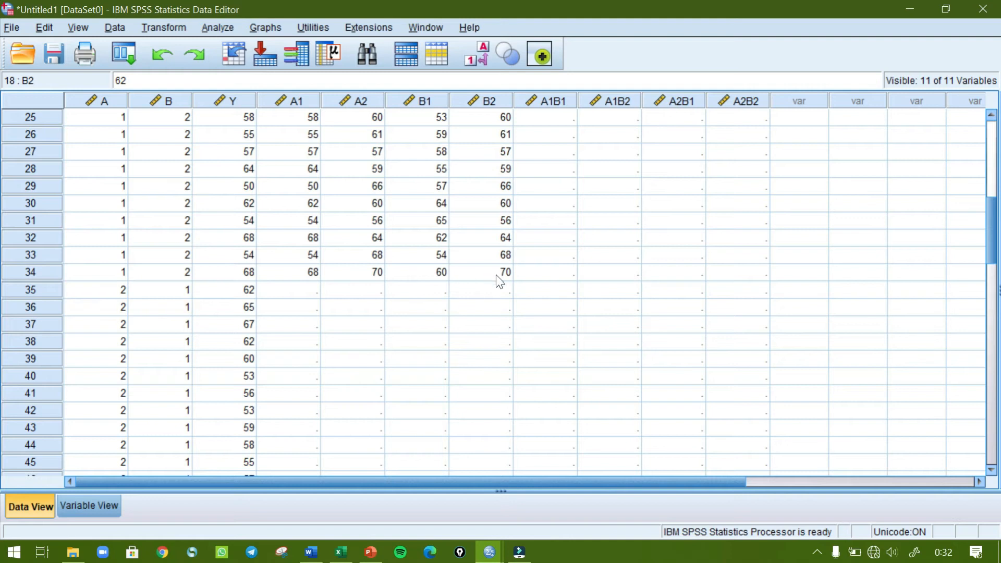
# - Copy the Y scores in rows 1 to 17, where A is 1 and B is 1, into variable A1B1 starting at row 1
pyautogui.scroll(8, 496, 275)
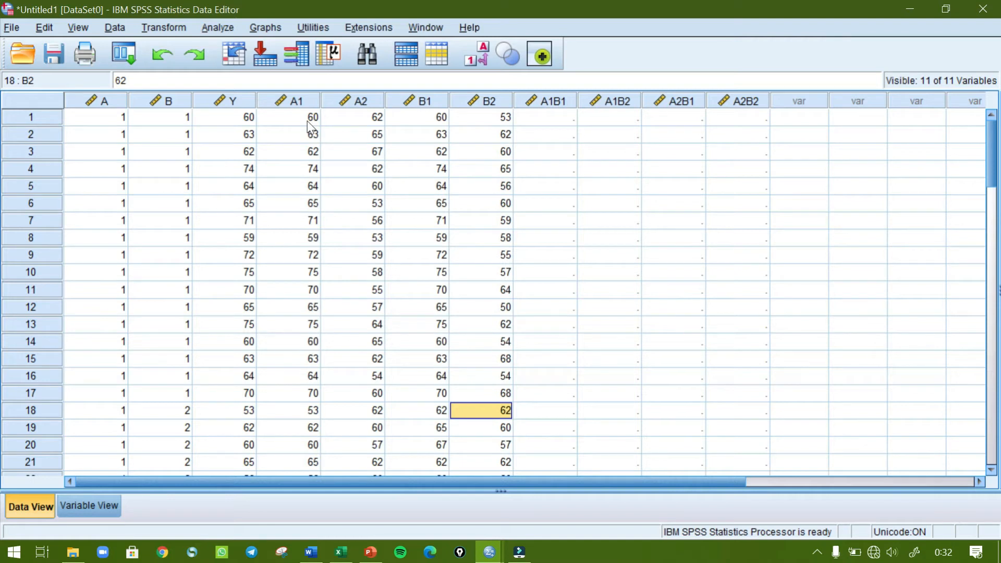
pyautogui.scroll(-2, 183, 264)
pyautogui.scroll(2, 180, 265)
pyautogui.click(237, 120)
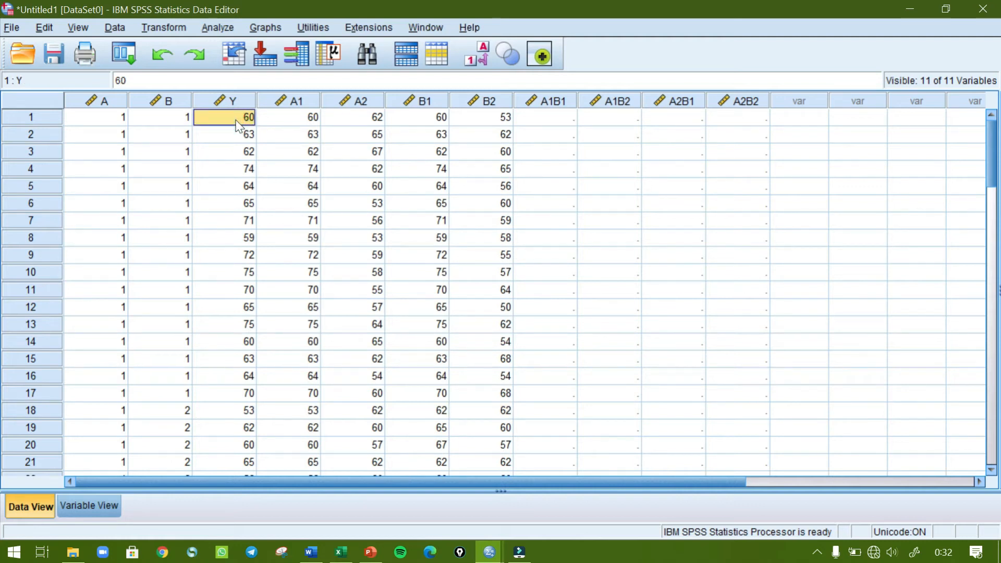
pyautogui.keyDown('shift'); pyautogui.click(249, 393); pyautogui.keyUp('shift')
pyautogui.hotkey('ctrl', 'c')
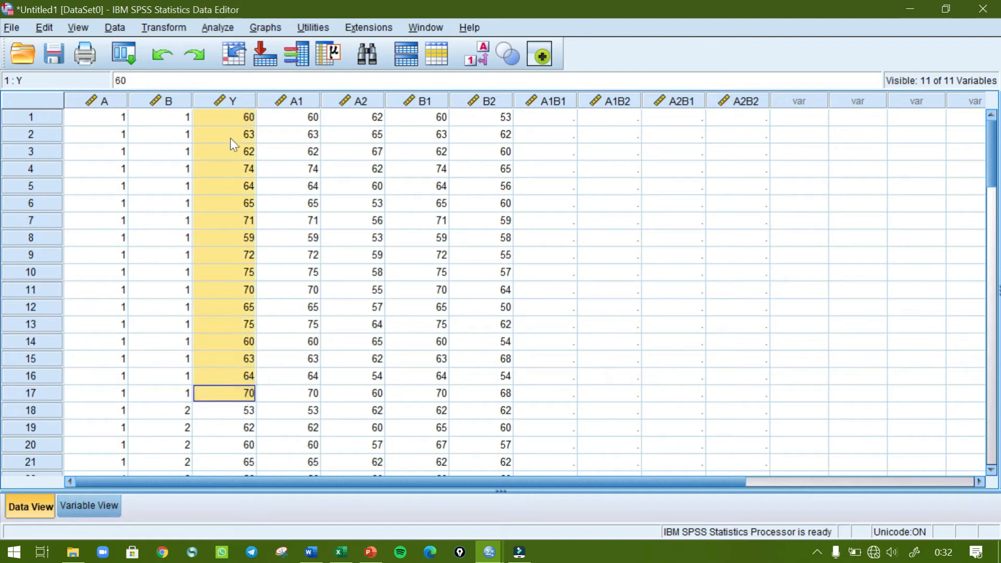
pyautogui.click(552, 118)
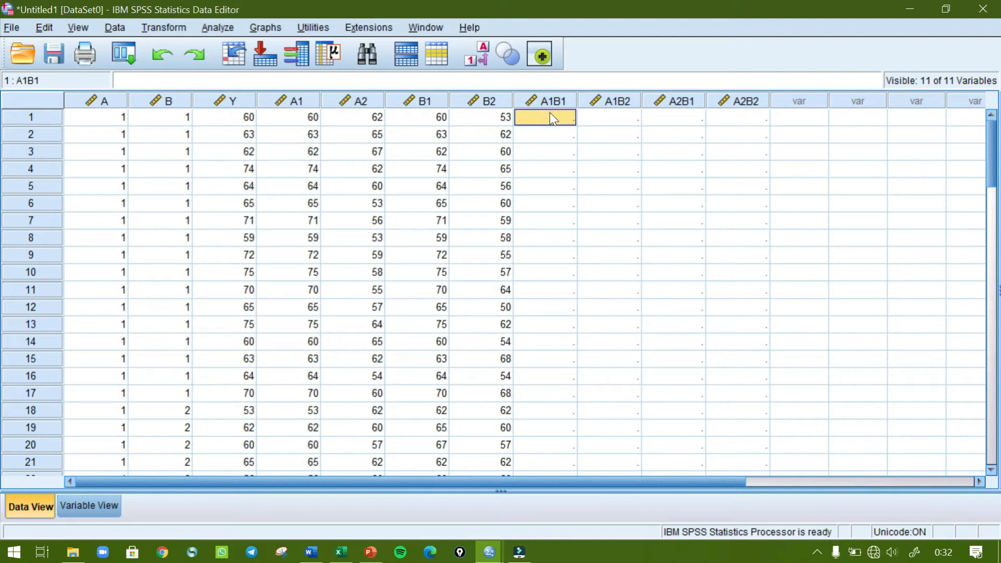
pyautogui.hotkey('ctrl', 'v')
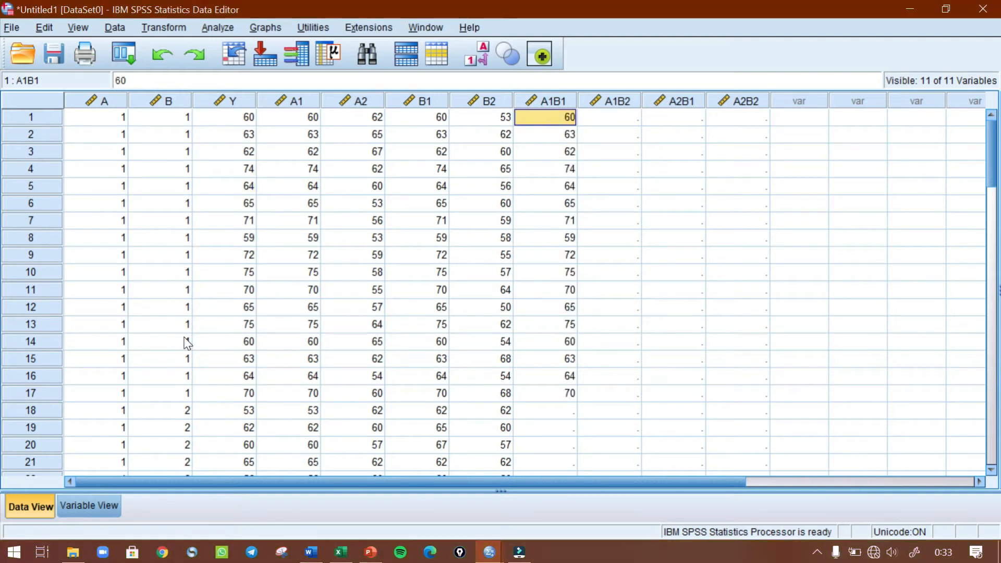
# - Copy the Y scores in rows 18 to 34, where A is 1 and B is 2, into variable A1B2 starting at row 1
pyautogui.scroll(-1, 187, 343)
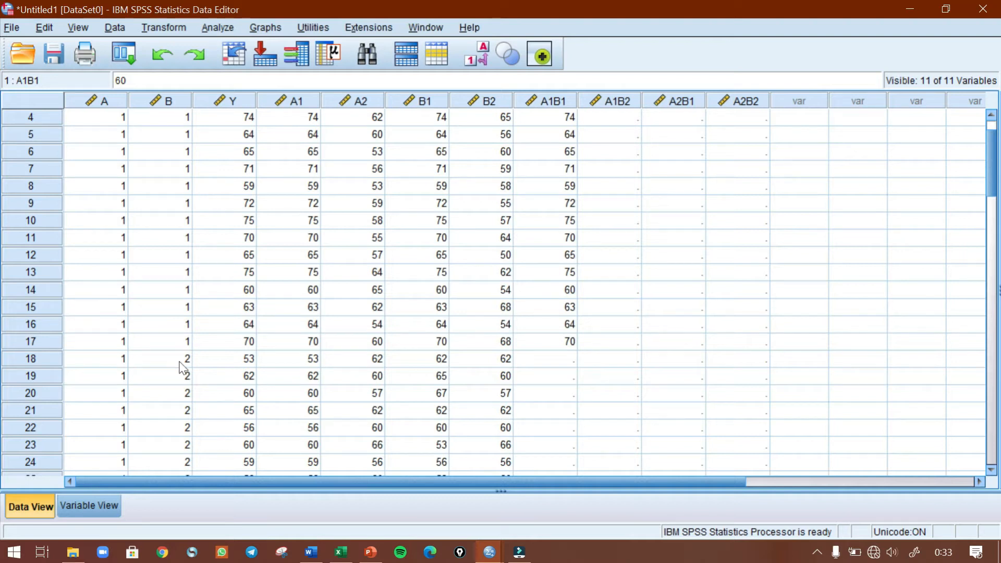
pyautogui.click(225, 360)
pyautogui.scroll(-4, 245, 401)
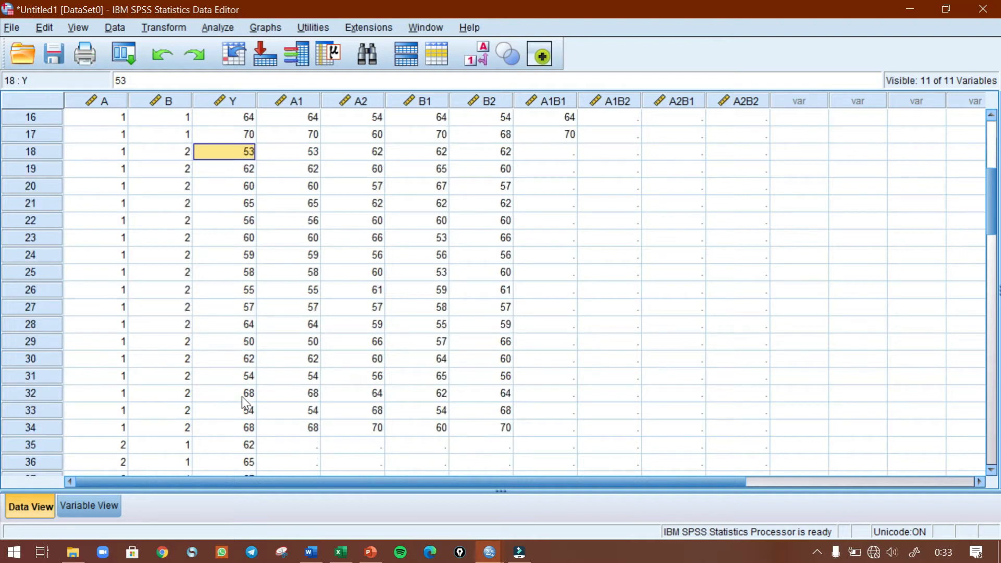
pyautogui.scroll(-1, 245, 401)
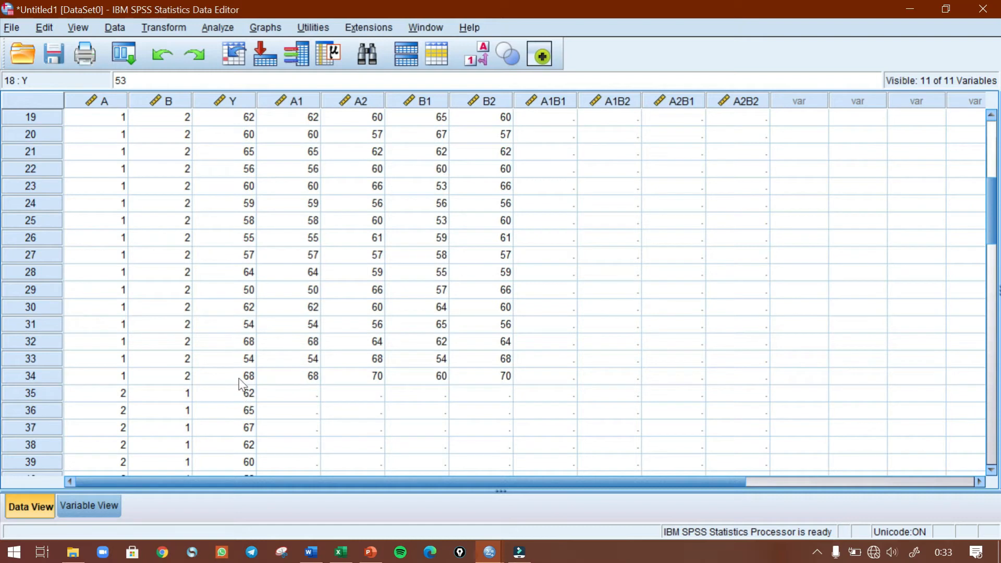
pyautogui.keyDown('shift'); pyautogui.click(245, 376); pyautogui.keyUp('shift')
pyautogui.scroll(6, 489, 383)
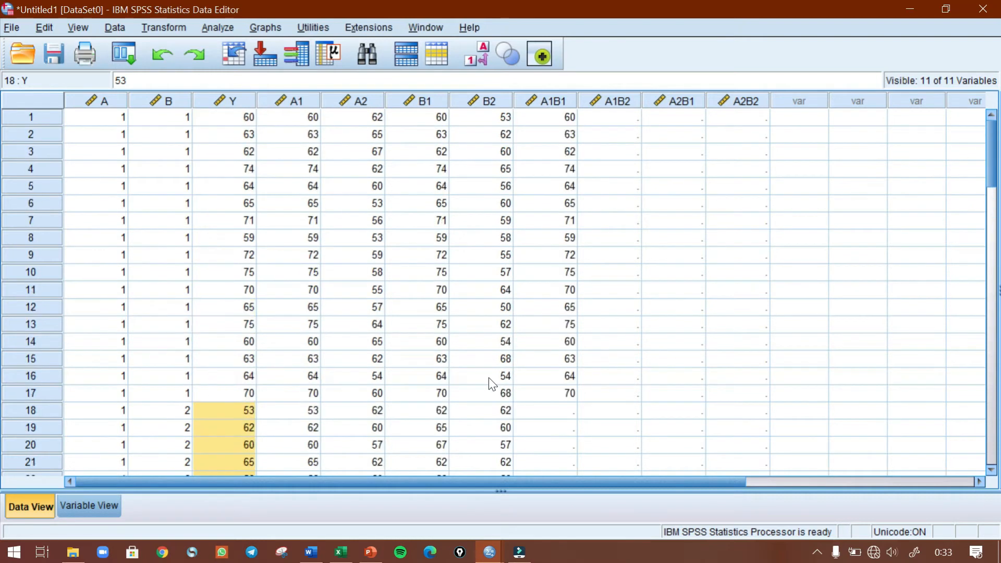
pyautogui.click(620, 118)
pyautogui.hotkey('ctrl', 'v')
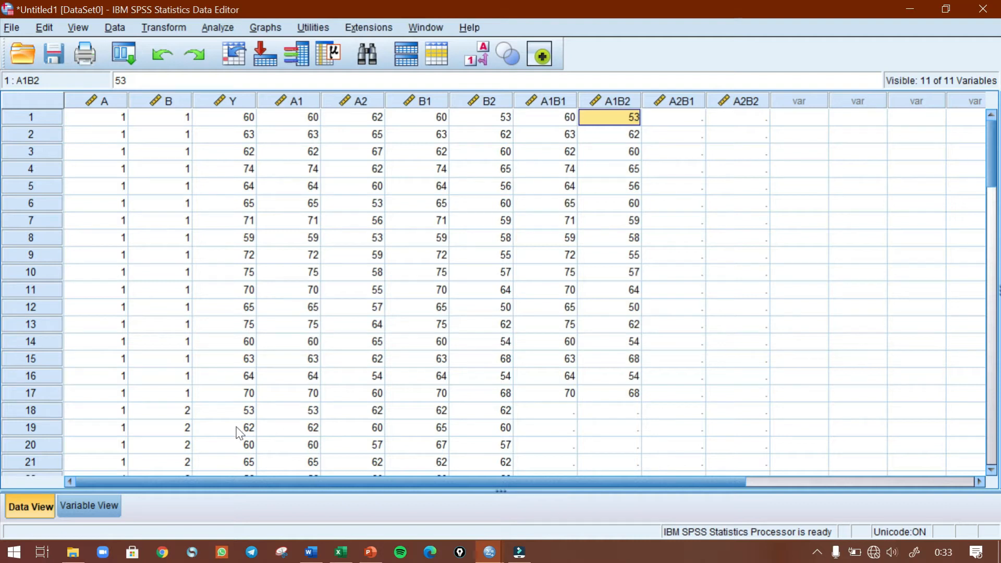
# - Copy the Y scores in rows 35 to 51, where A is 2 and B is 1, into variable A2B1 starting at row 1
pyautogui.scroll(-7, 93, 416)
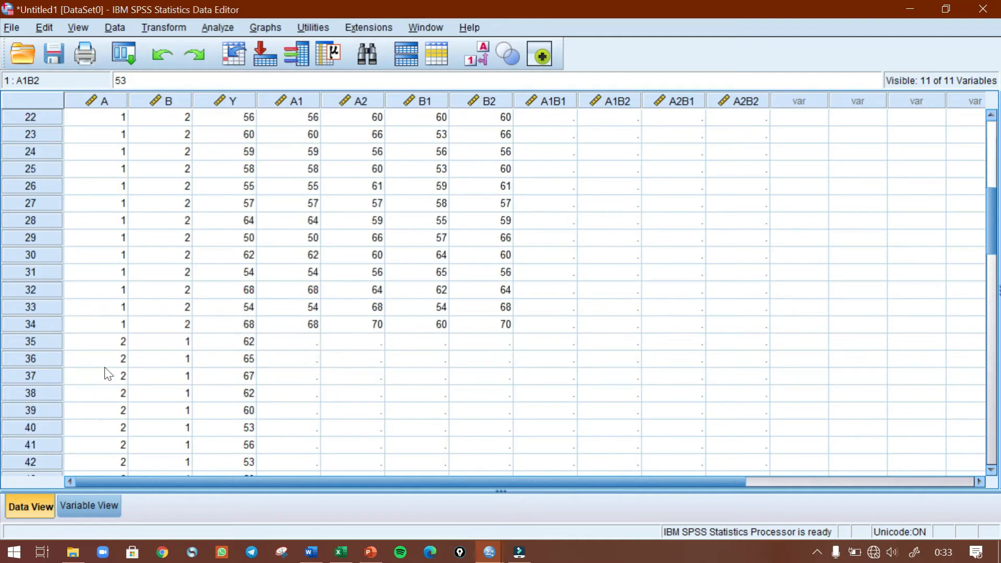
pyautogui.click(226, 343)
pyautogui.scroll(-3, 243, 399)
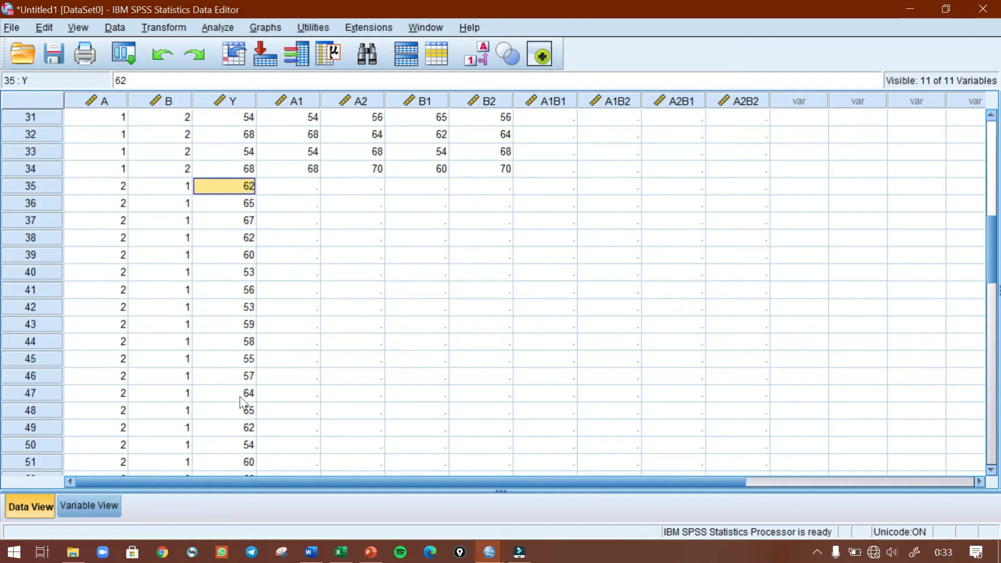
pyautogui.keyDown('shift'); pyautogui.click(239, 463); pyautogui.keyUp('shift')
pyautogui.hotkey('ctrl', 'c')
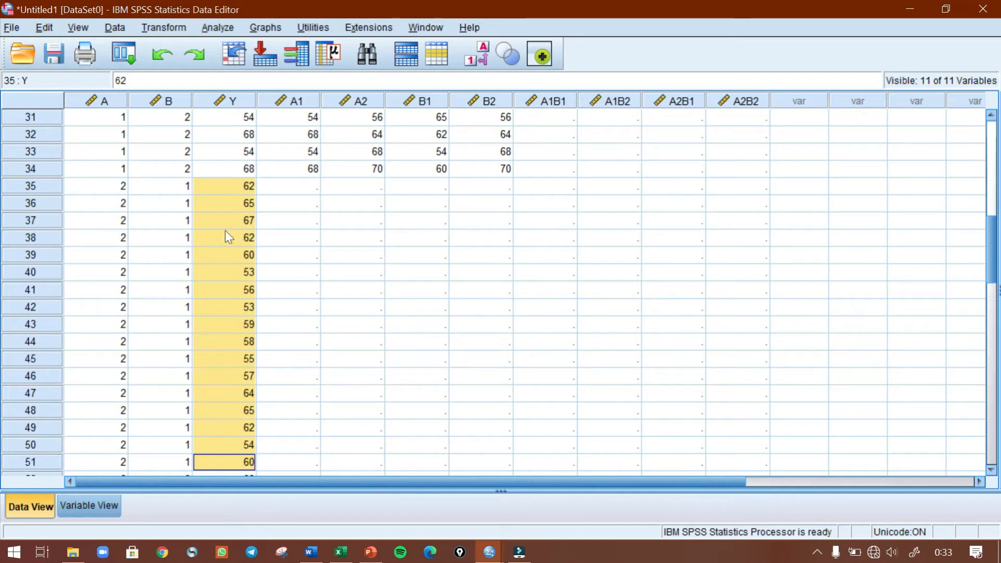
pyautogui.scroll(8, 722, 245)
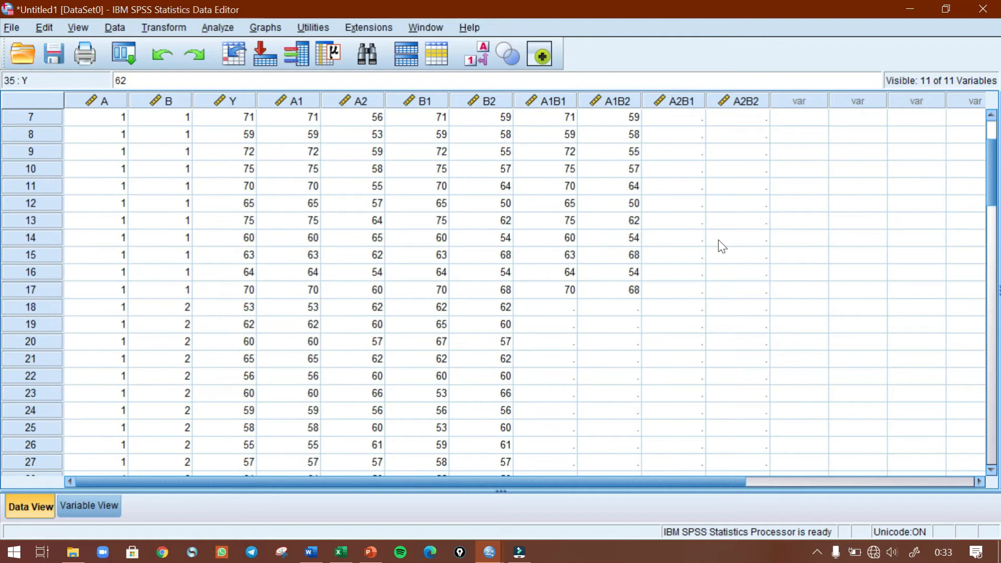
pyautogui.scroll(-6, 127, 353)
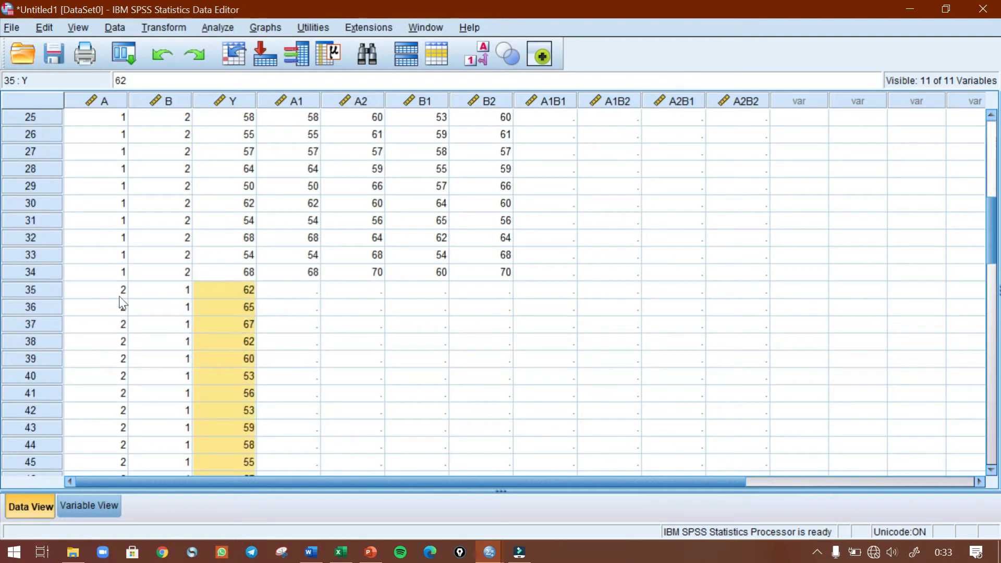
pyautogui.scroll(-4, 239, 318)
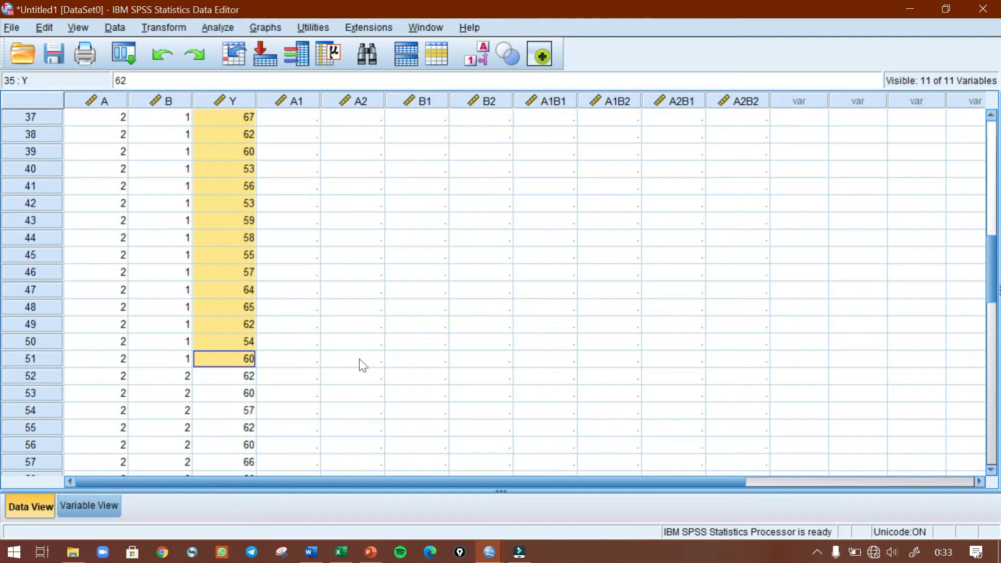
pyautogui.scroll(12, 428, 351)
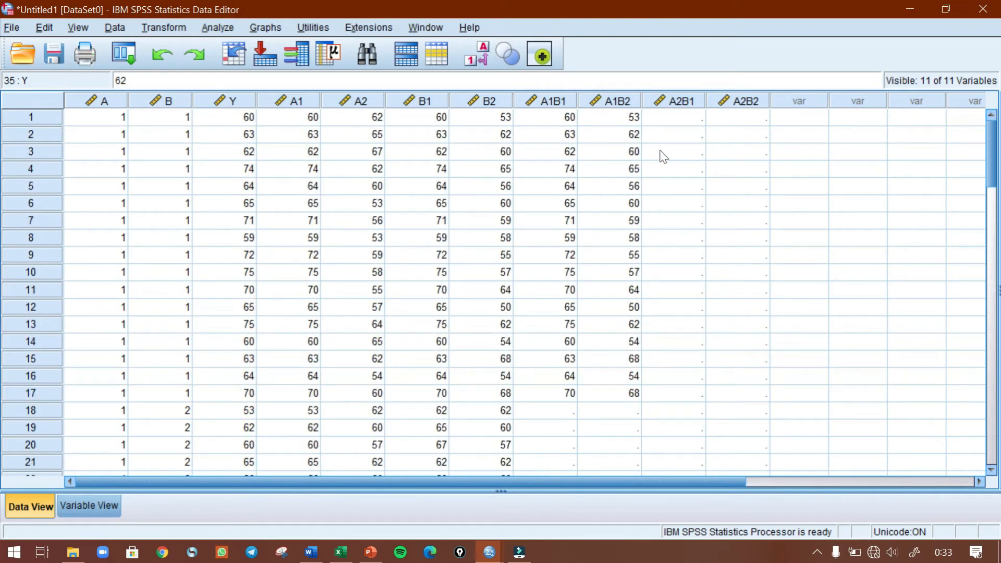
pyautogui.click(677, 117)
pyautogui.hotkey('ctrl', 'v')
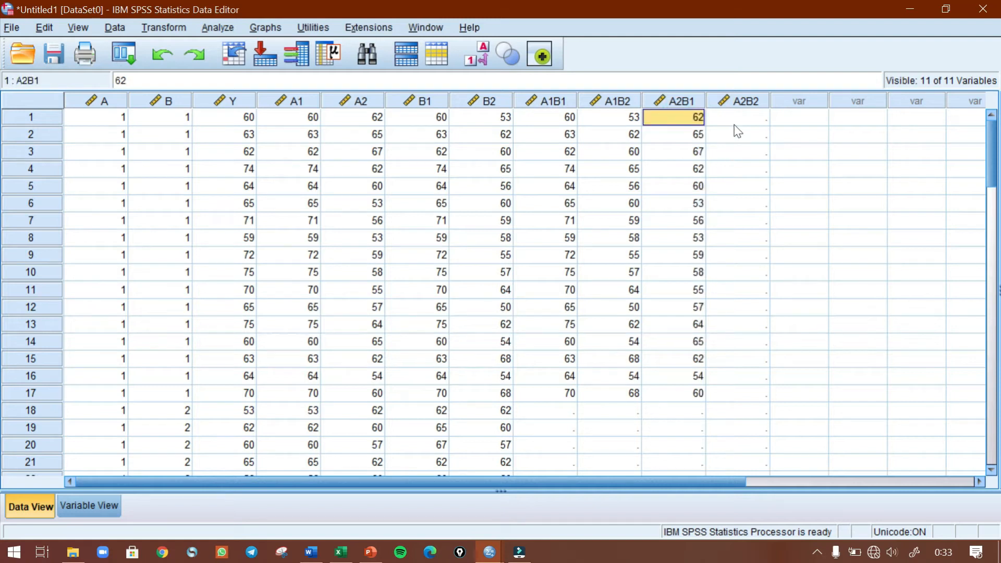
# - Copy the Y scores in rows 52 to 68, where A is 2 and B is 2, into variable A2B2 starting at row 1
pyautogui.scroll(-3, 187, 309)
pyautogui.scroll(-13, 187, 309)
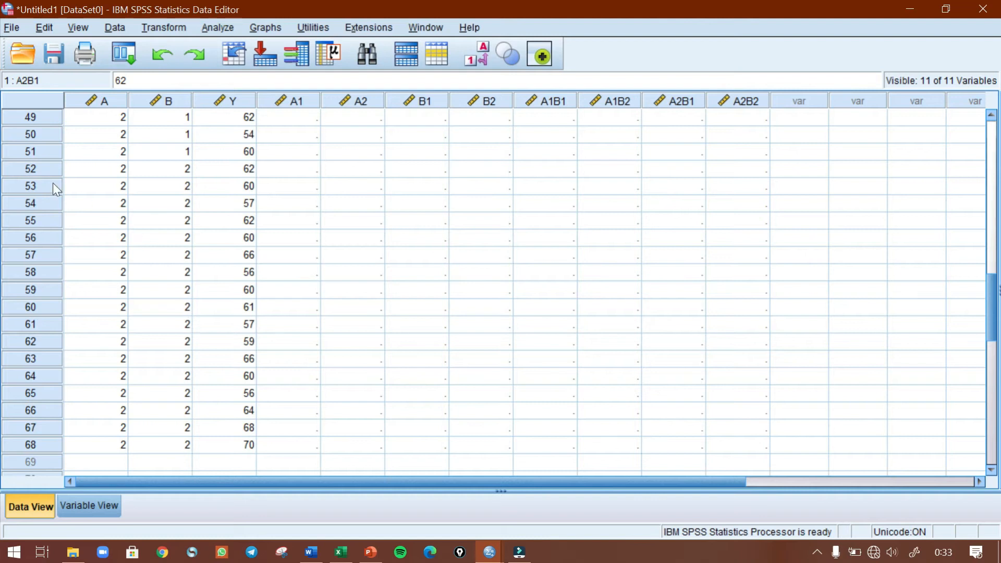
pyautogui.click(109, 170)
pyautogui.click(186, 174)
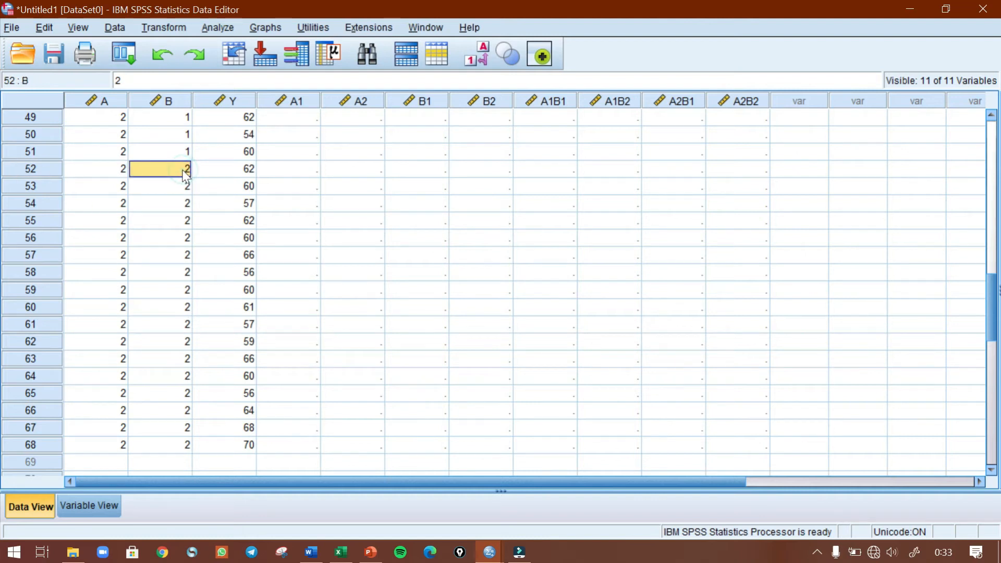
pyautogui.click(84, 170)
pyautogui.moveTo(247, 171); pyautogui.dragTo(250, 450)
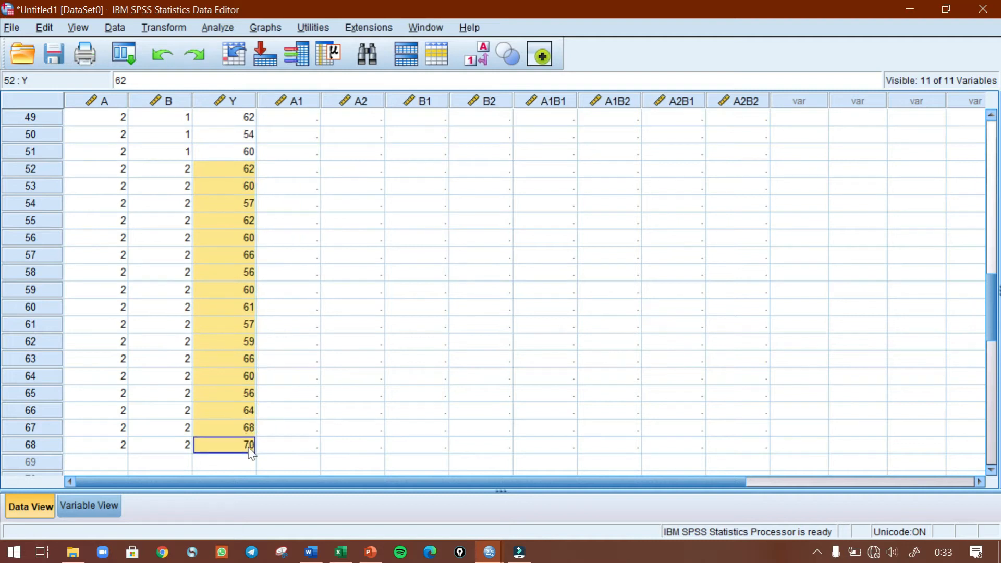
pyautogui.scroll(12, 490, 410)
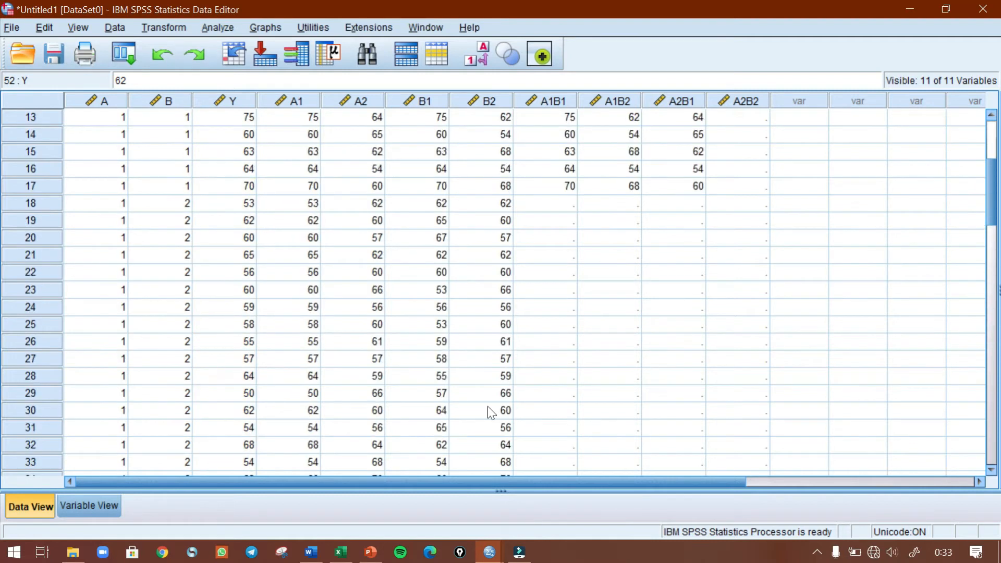
pyautogui.scroll(4, 489, 410)
pyautogui.click(735, 119)
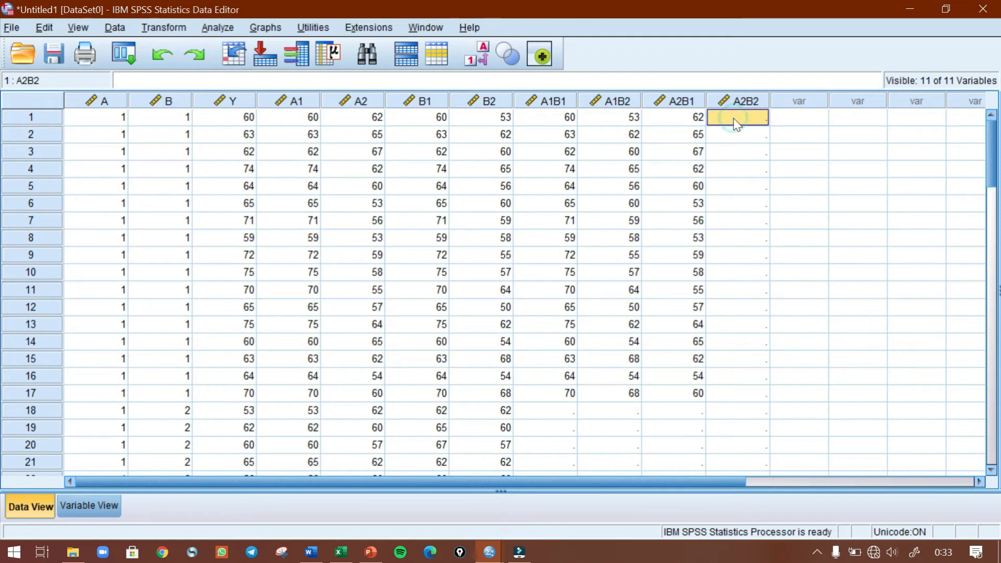
pyautogui.hotkey('ctrl', 'v')
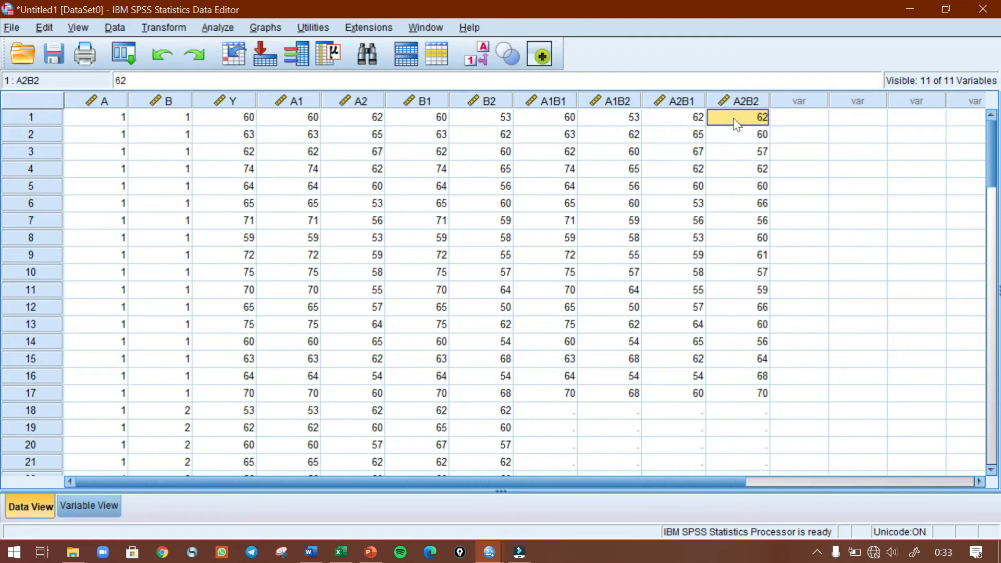
# - Check the row 17 entries of A2B2, A2B1, A1B2 and A1B1 to see where each variable's scores end
pyautogui.click(751, 394)
pyautogui.click(658, 392)
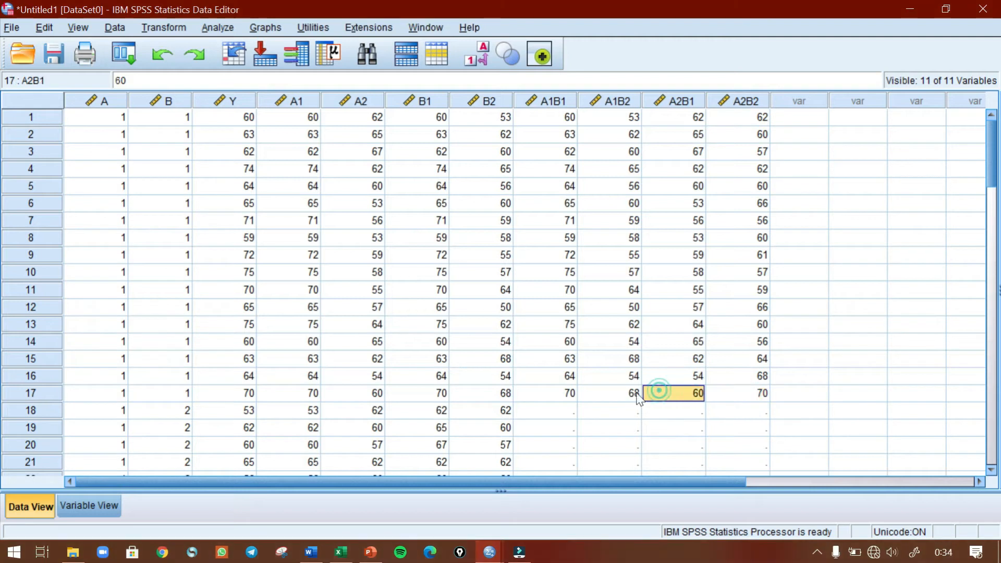
pyautogui.click(637, 396)
pyautogui.click(566, 395)
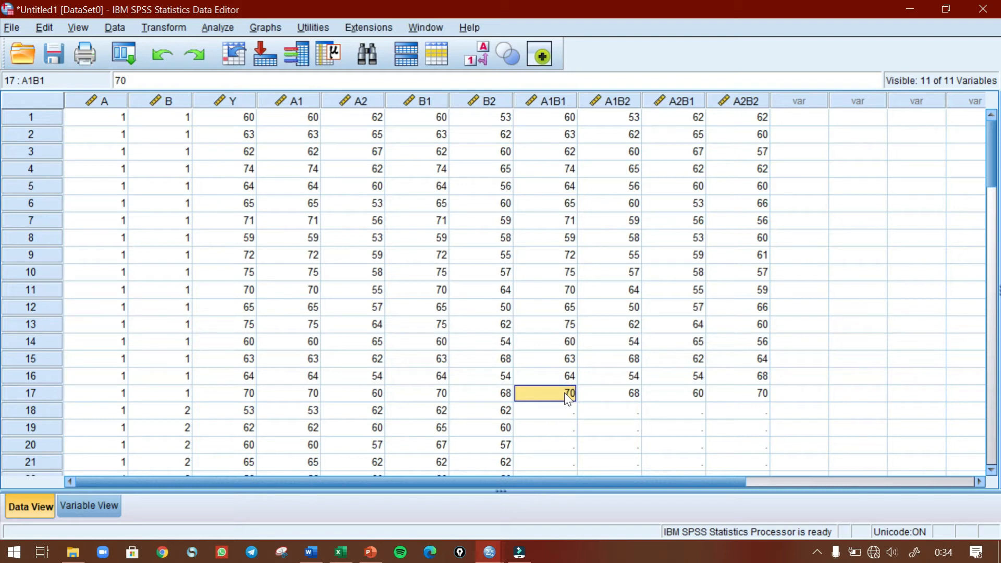
# - Switch to PowerPoint, review the list of data groups on the "Uji Deskripsi Data" slide, and return to SPSS
pyautogui.click(370, 552)
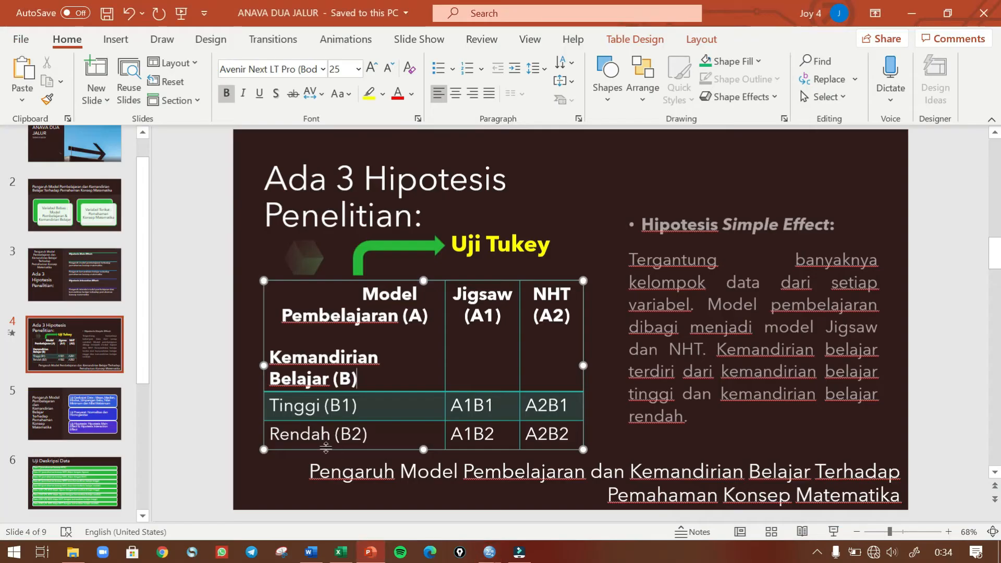
pyautogui.click(77, 474)
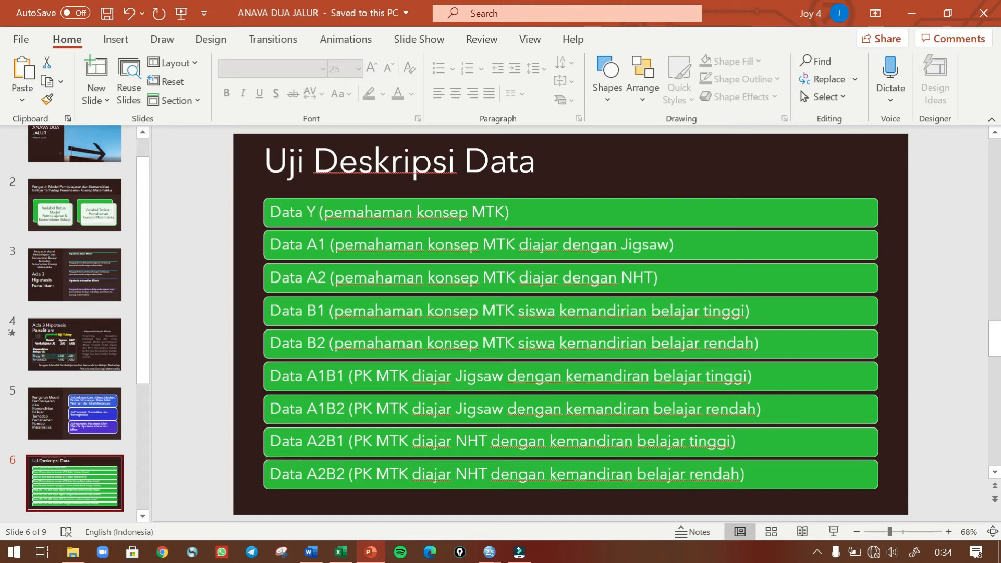
pyautogui.hotkey('alt', 'Tab')
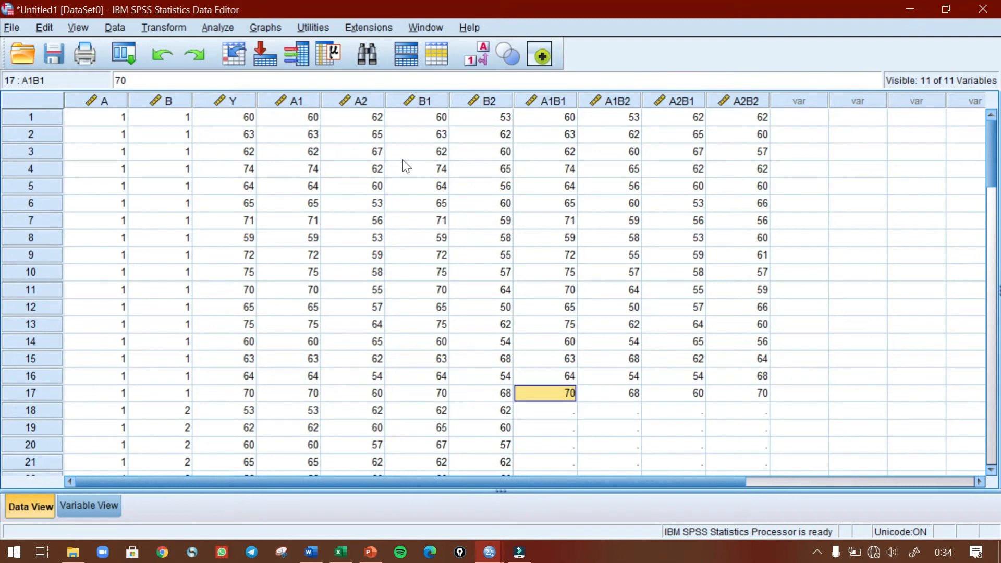
# - Start a Frequencies analysis and add Pemahaman Konsep MTK as the variable to analyze
pyautogui.click(225, 30)
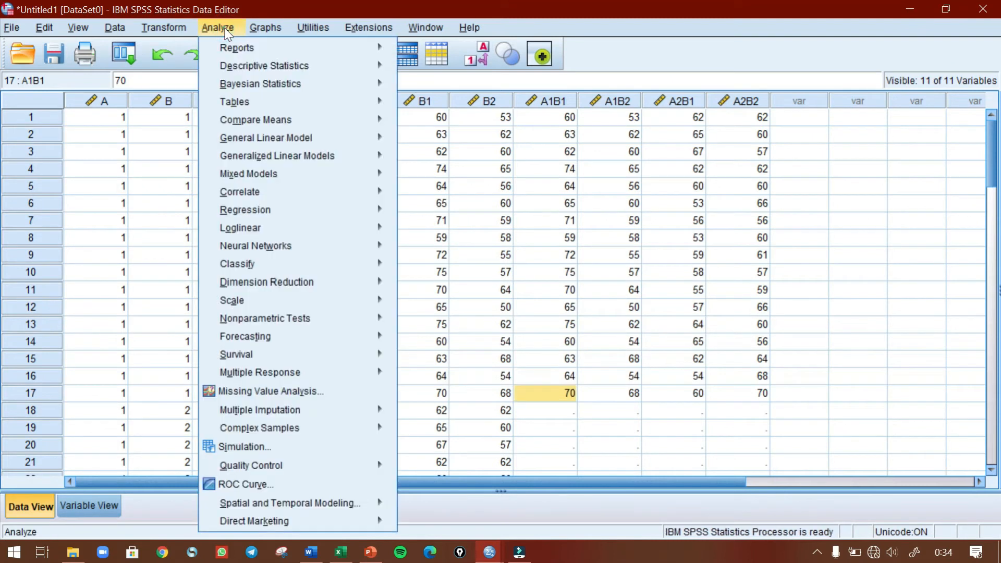
pyautogui.moveTo(226, 63)
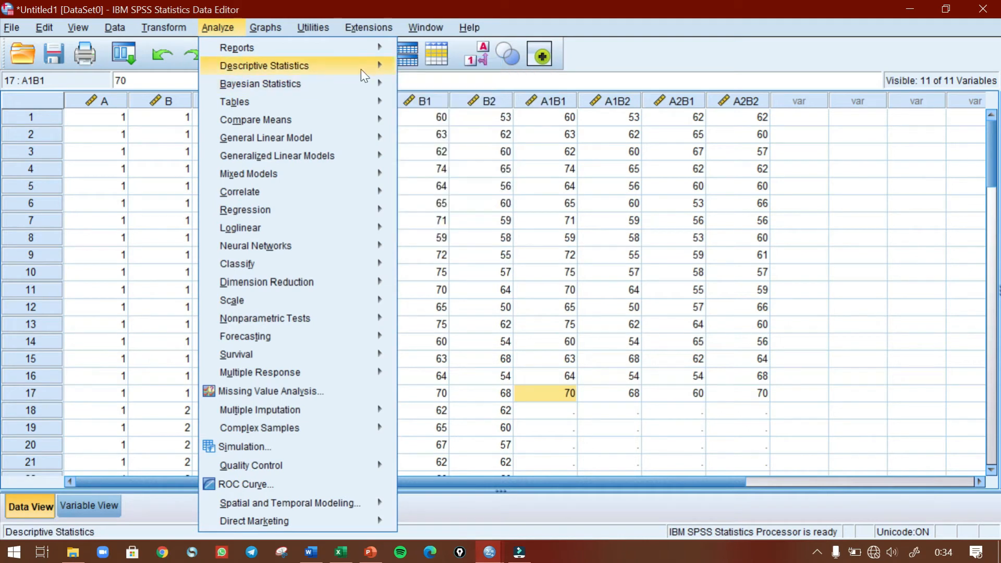
pyautogui.click(415, 70)
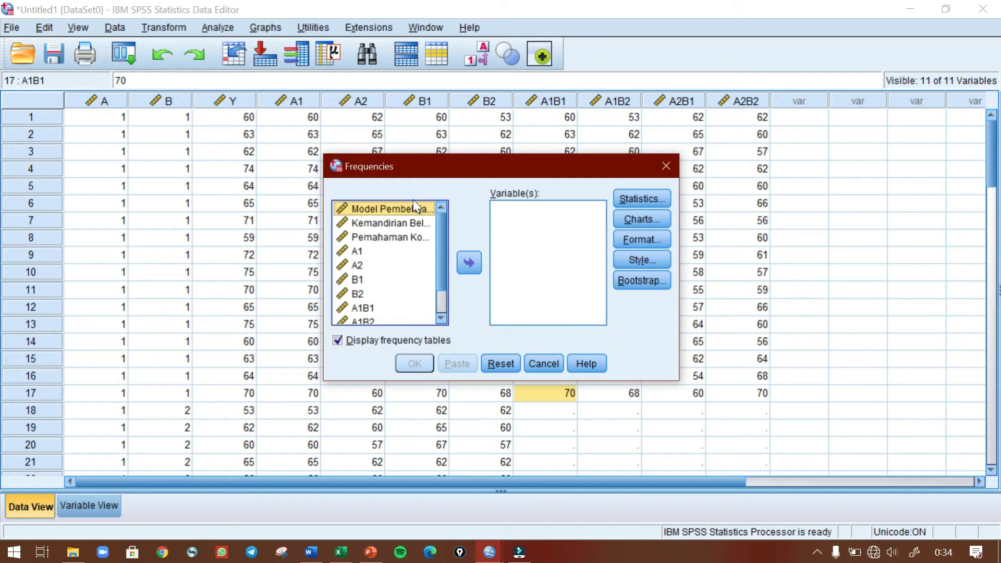
pyautogui.click(378, 241)
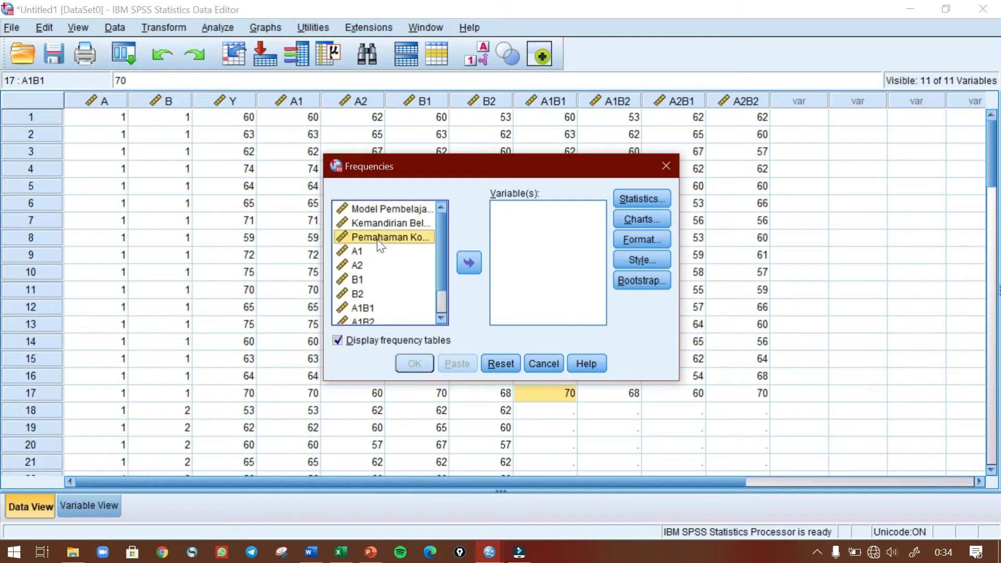
pyautogui.click(472, 258)
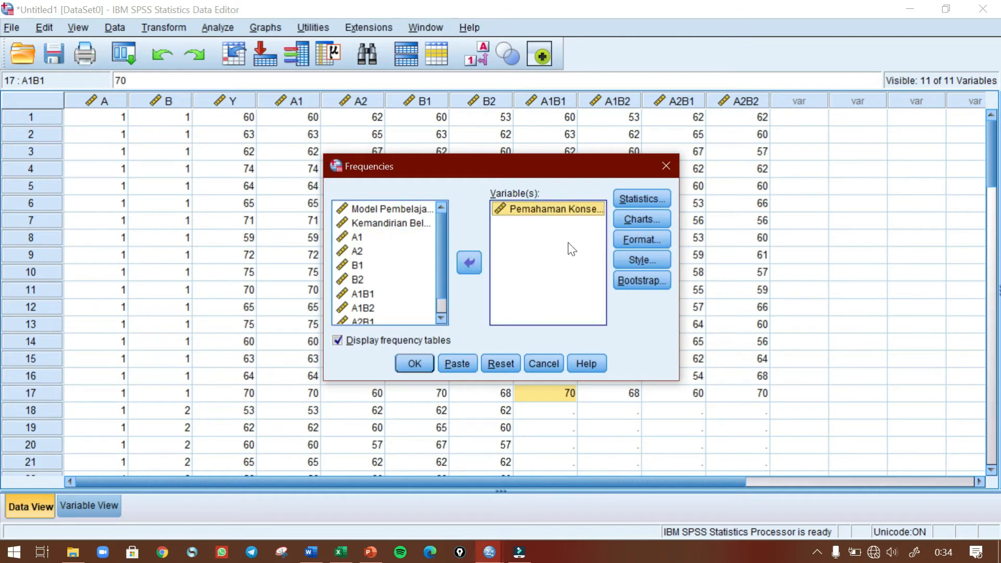
# - Request the mean, median, mode, standard deviation, minimum and maximum, and run the Frequencies analysis
pyautogui.click(647, 199)
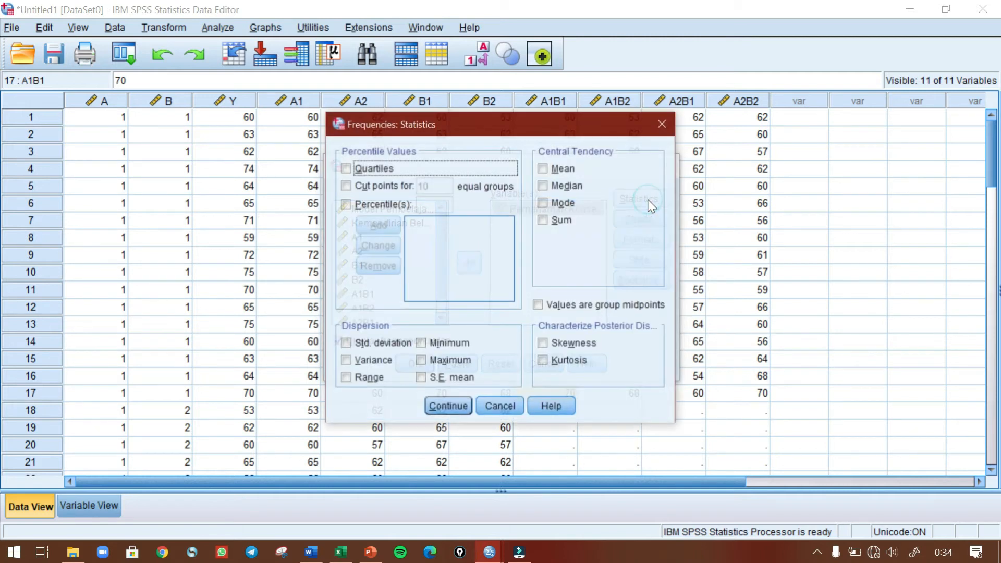
pyautogui.click(541, 172)
pyautogui.click(542, 186)
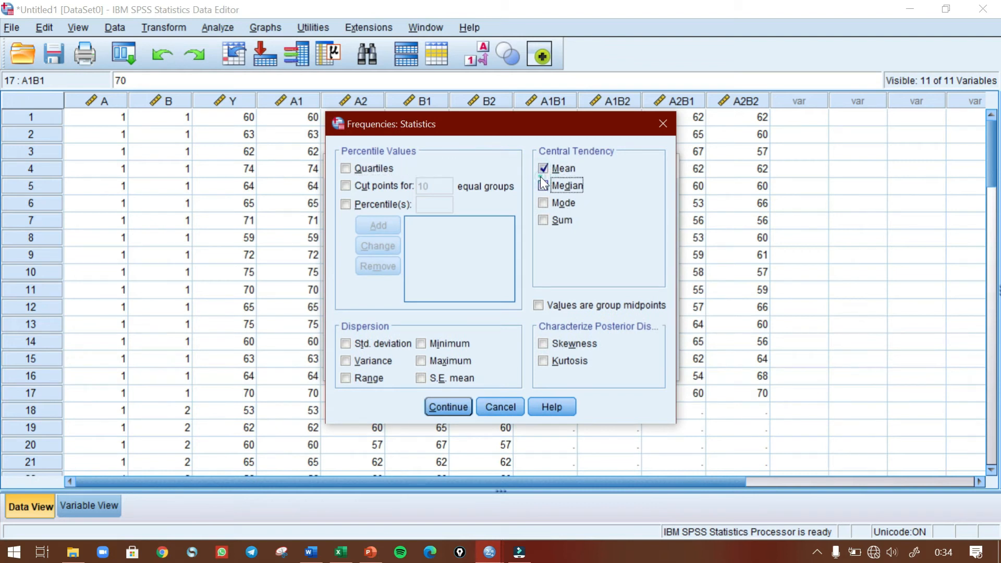
pyautogui.click(542, 203)
pyautogui.click(346, 344)
pyautogui.click(421, 344)
pyautogui.click(422, 361)
pyautogui.click(449, 407)
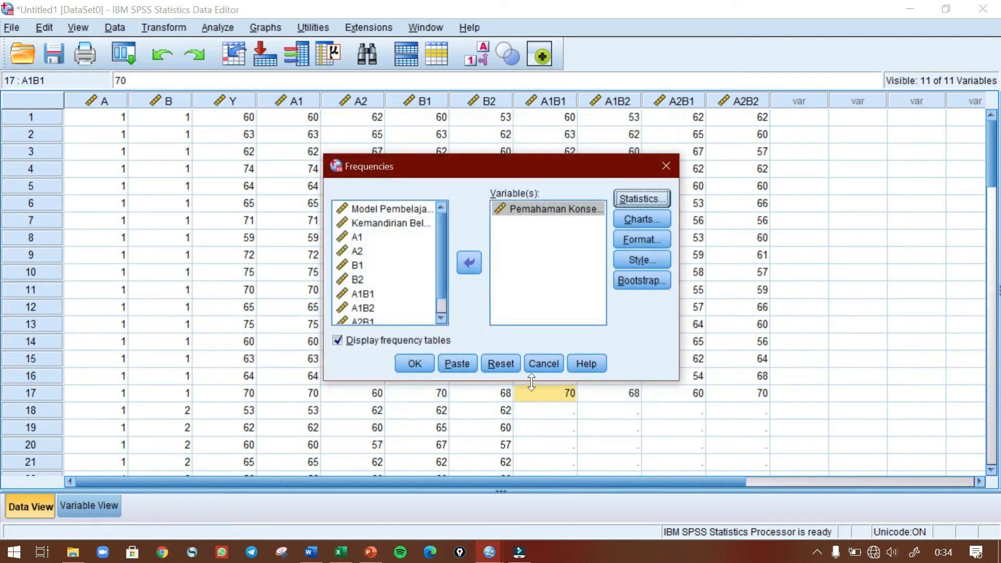
pyautogui.click(425, 364)
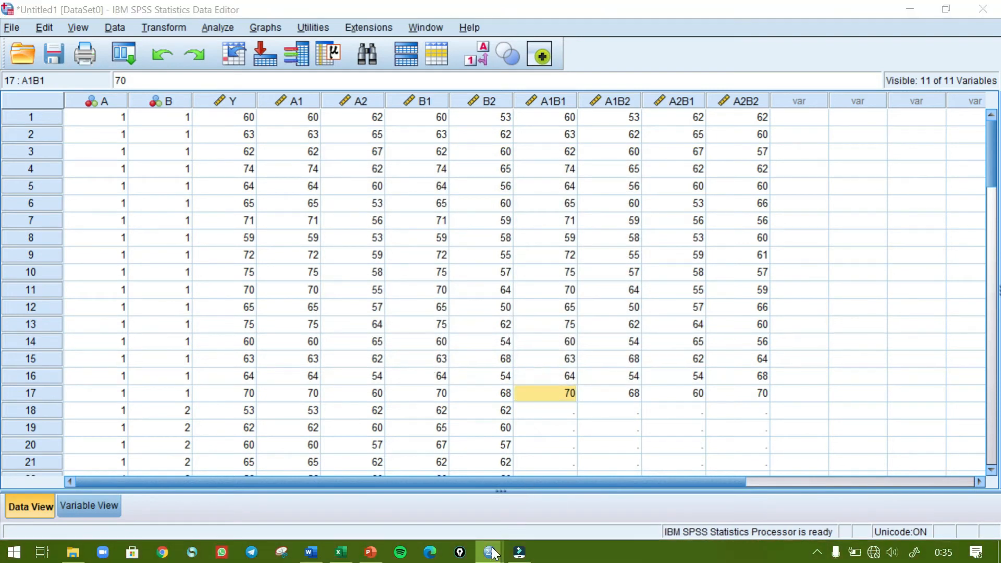
# - Copy the Statistics table from the SPSS output and paste it under "Deskripsi Data Y" in the ANAVA DUA JALUR Word document
pyautogui.moveTo(490, 558)
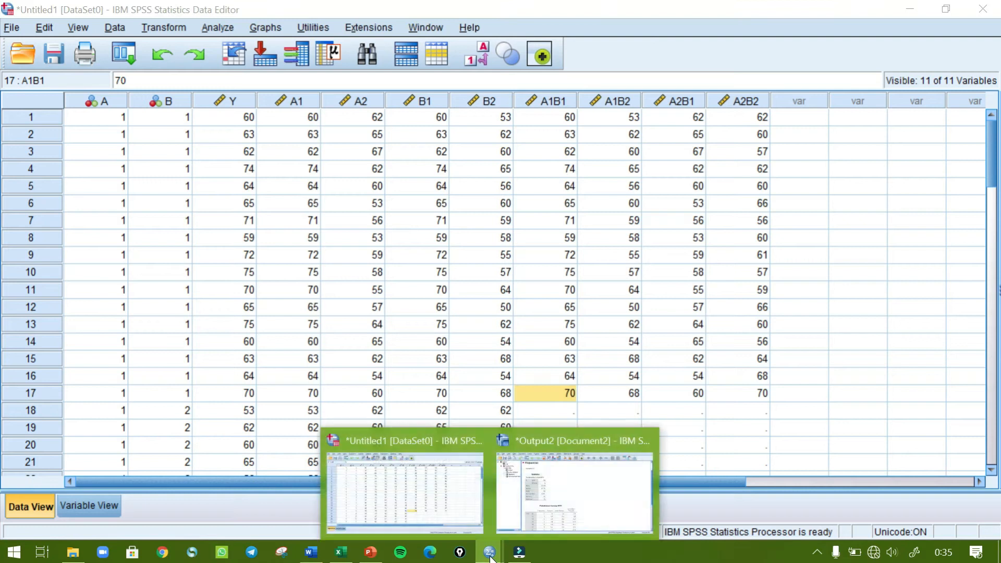
pyautogui.click(568, 490)
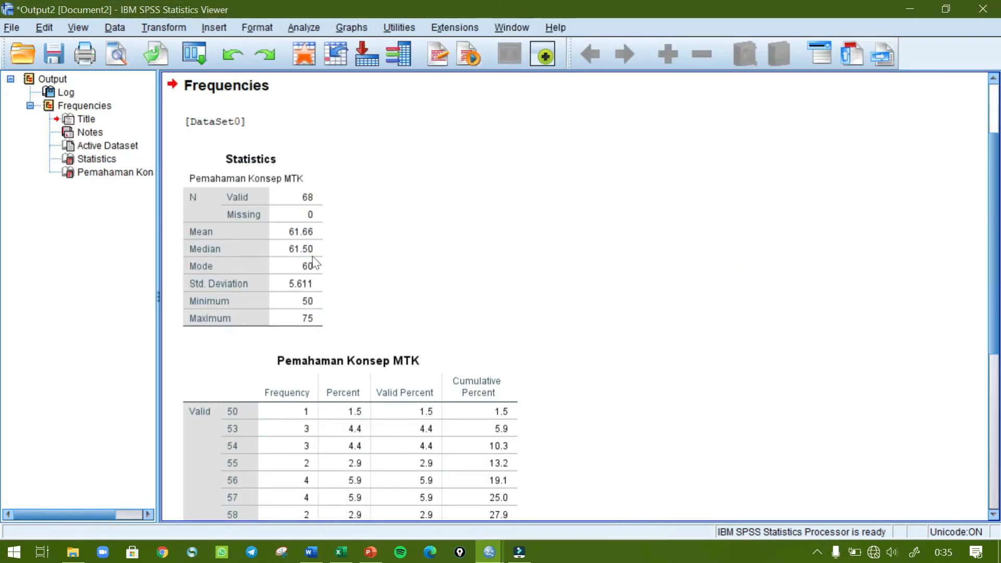
pyautogui.click(241, 245)
pyautogui.rightClick(239, 244)
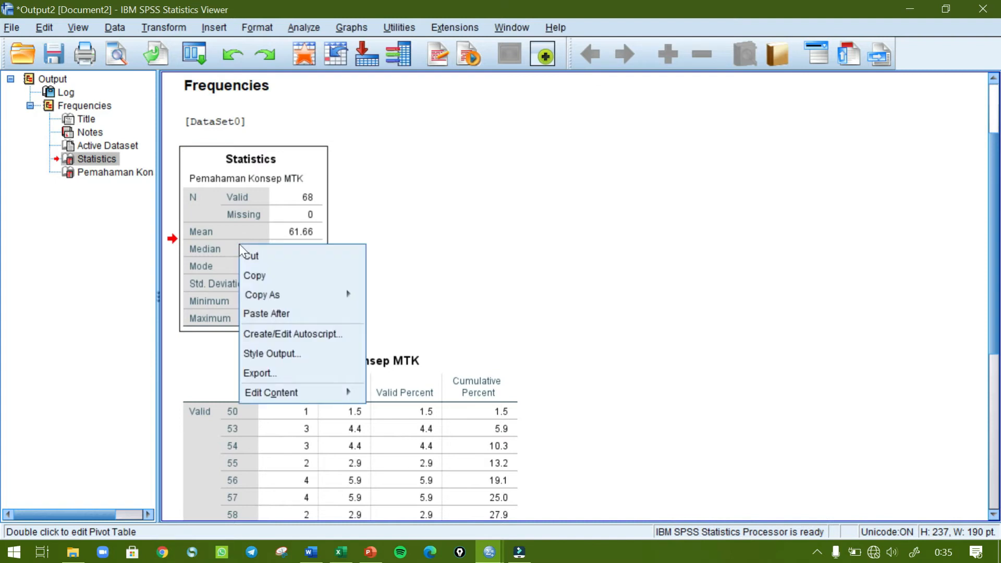
pyautogui.click(251, 280)
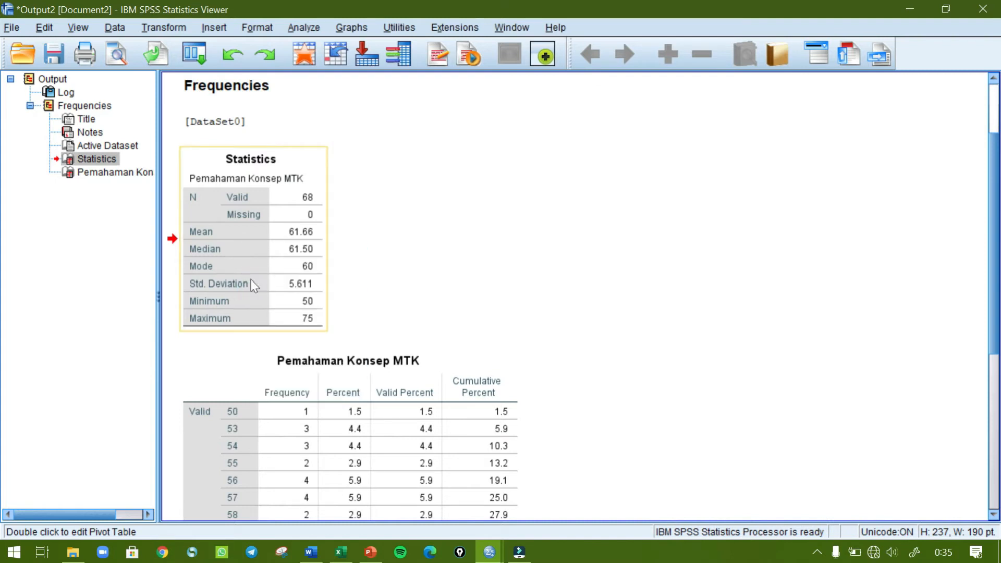
pyautogui.hotkey('alt', 'Tab')
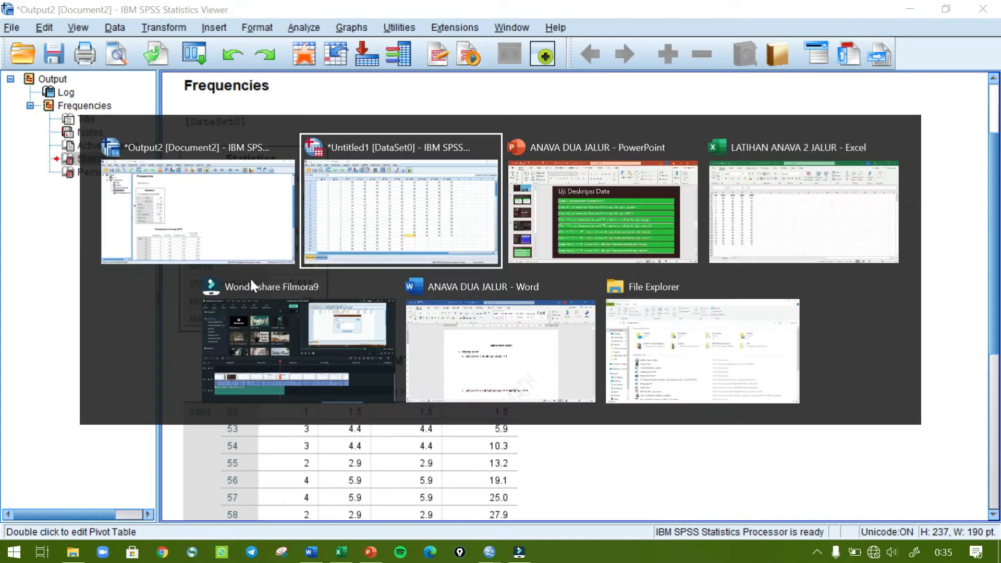
pyautogui.hotkey('alt', 'Tab')
pyautogui.hotkey('alt', 'Tab')
pyautogui.hotkey('alt', 'Tab')
pyautogui.hotkey('alt', 'Tab')
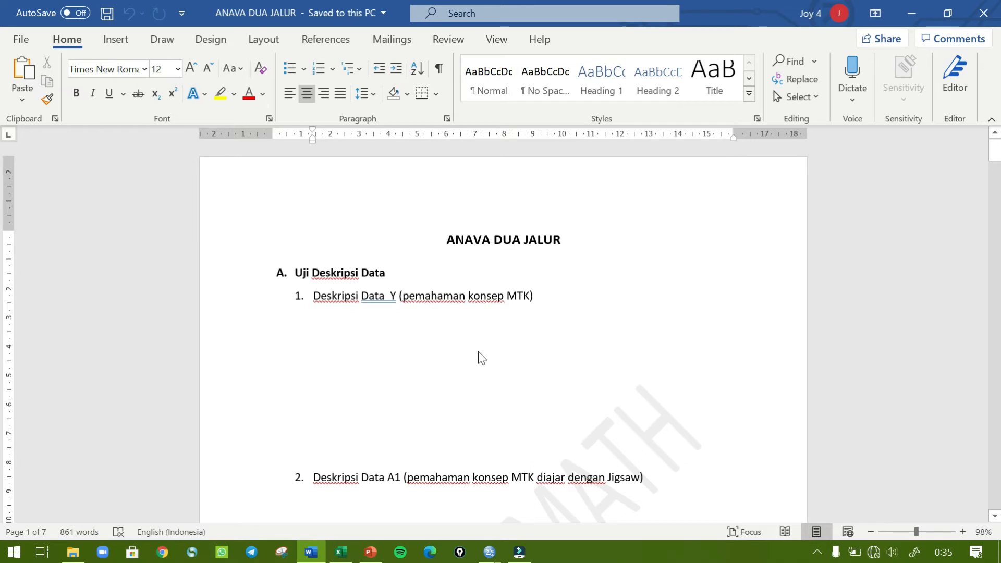
pyautogui.hotkey('ctrl', 'v')
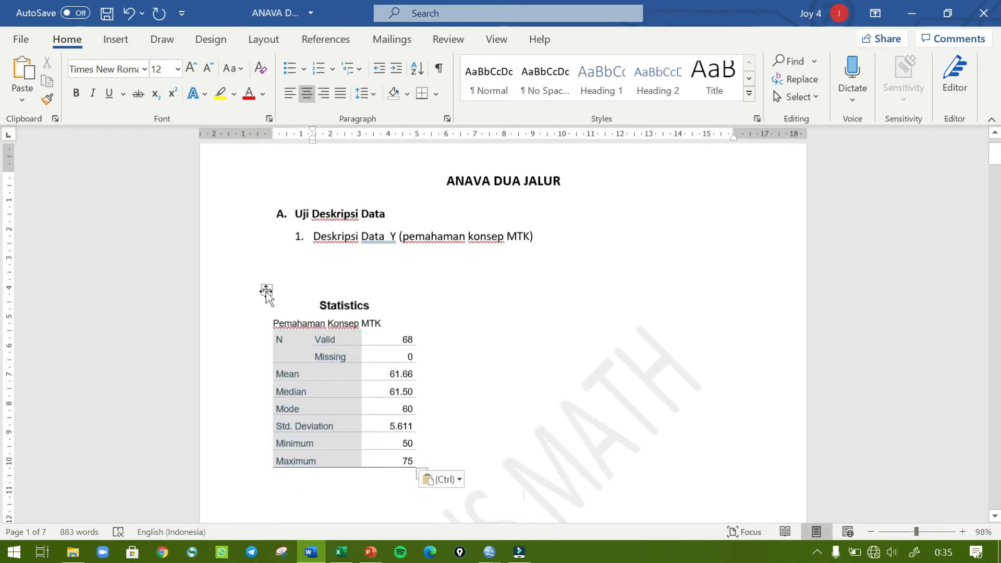
# - Center the pasted Statistics table on the page and remove an empty line above it
pyautogui.click(266, 290)
pyautogui.click(306, 93)
pyautogui.click(465, 276)
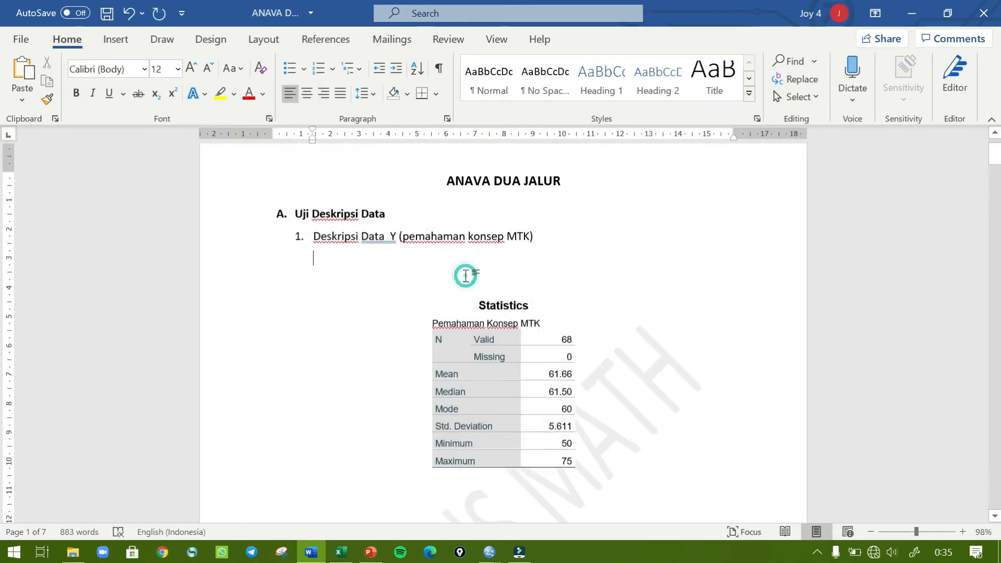
pyautogui.press('BackSpace')
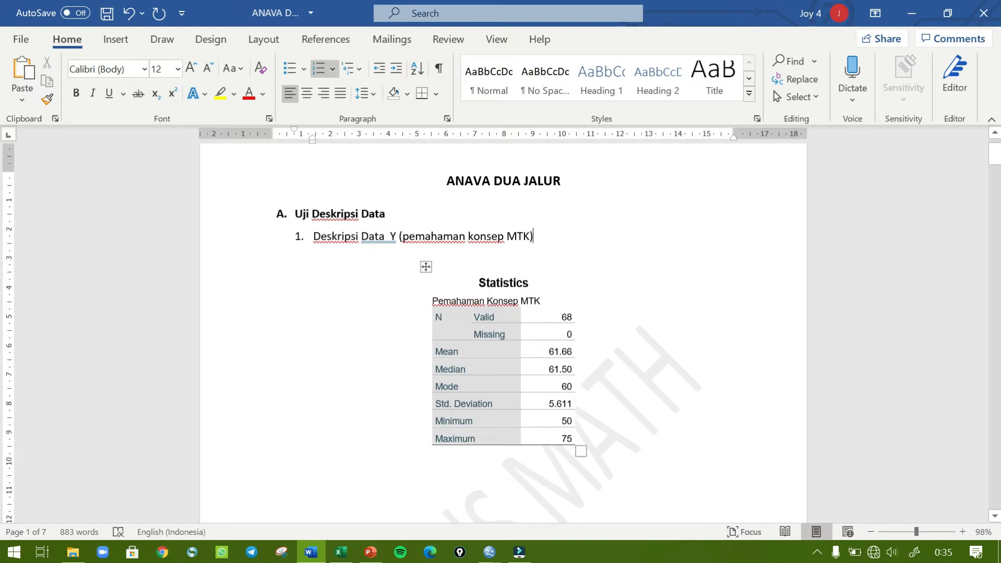
# - Delete the surplus empty lines between the Statistics table and the "Deskripsi Data A1" heading
pyautogui.scroll(-3, 469, 273)
pyautogui.click(476, 458)
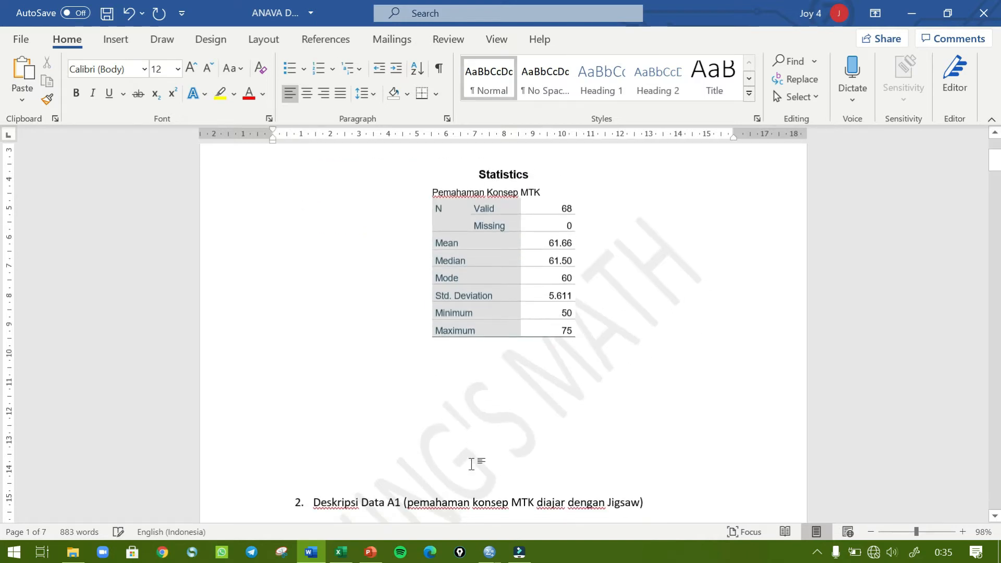
pyautogui.press('BackSpace')
pyautogui.press('BackSpace')
pyautogui.press('BackSpace')
pyautogui.press('BackSpace')
pyautogui.press('BackSpace')
pyautogui.press('BackSpace')
pyautogui.press('BackSpace')
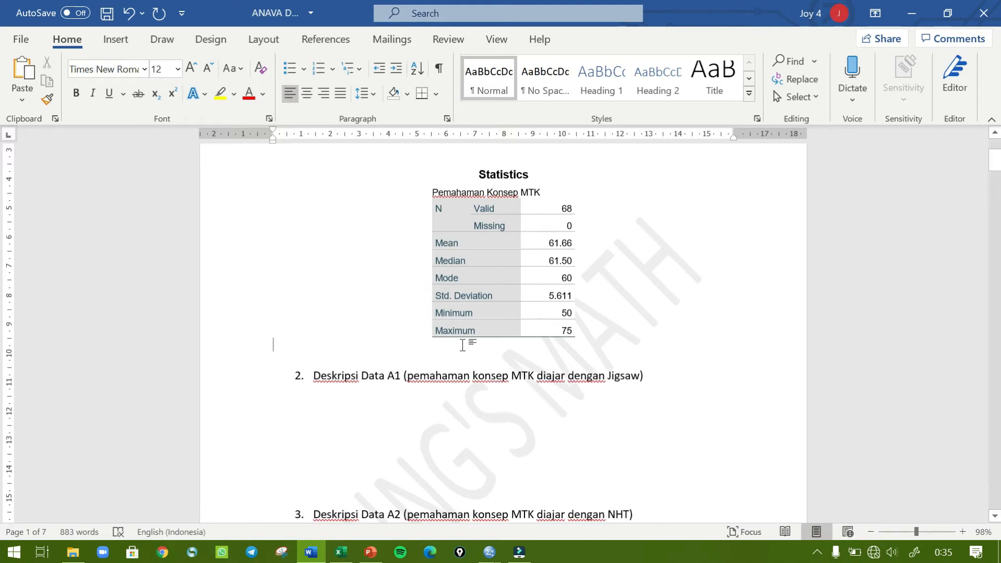
# - Place the cursor on the empty line below the "Deskripsi Data A1" heading and save the document
pyautogui.scroll(2, 467, 341)
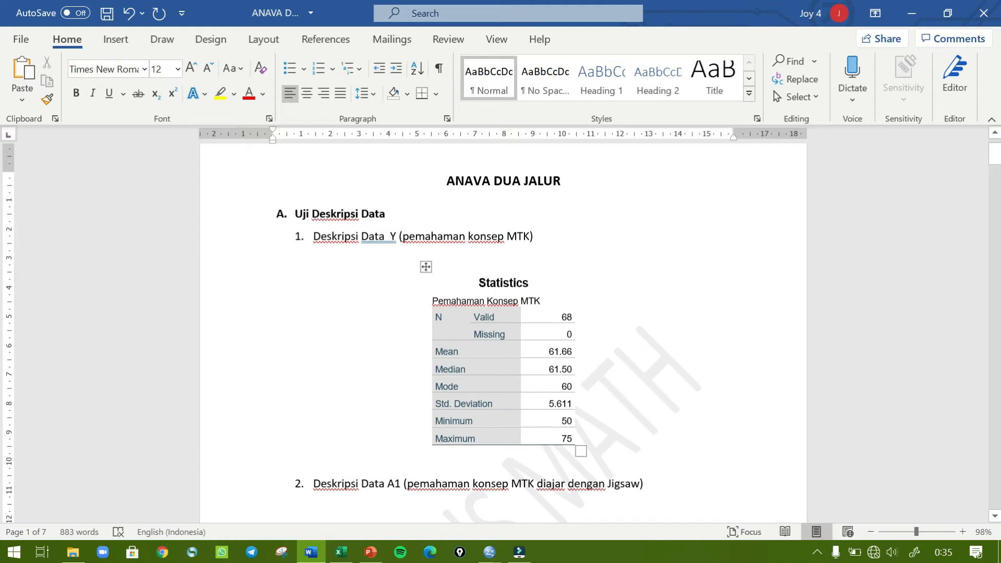
pyautogui.click(552, 313)
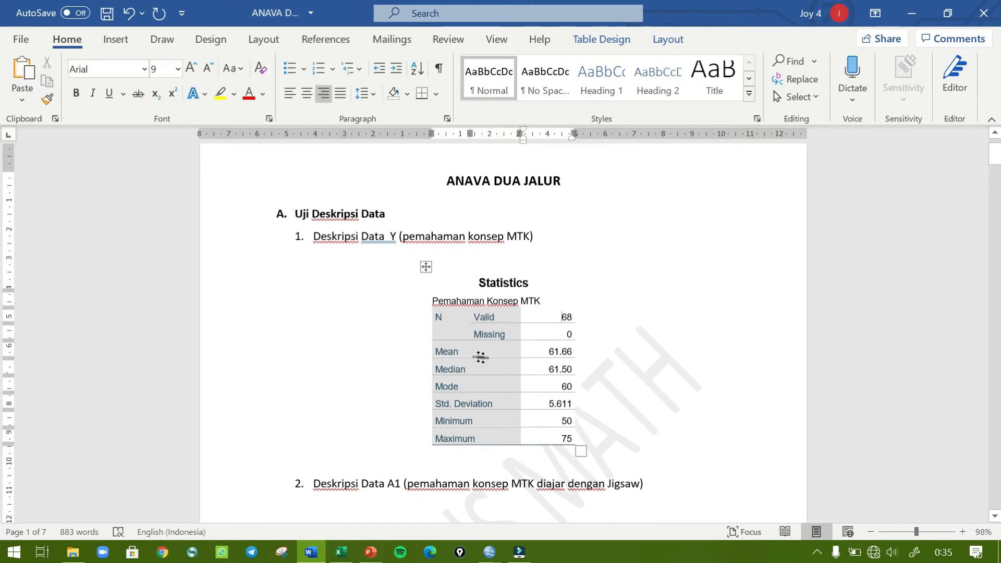
pyautogui.scroll(-1, 476, 357)
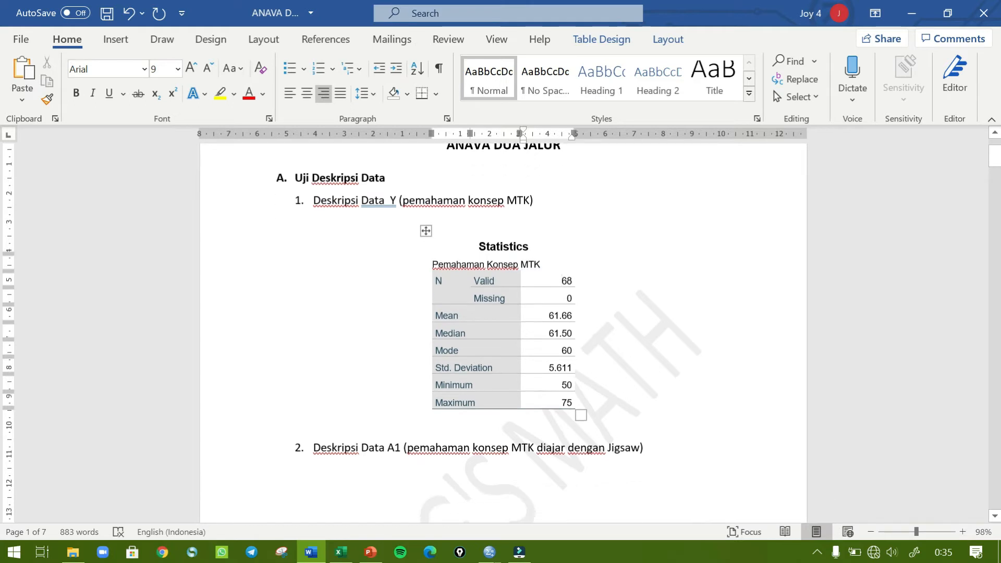
pyautogui.click(416, 471)
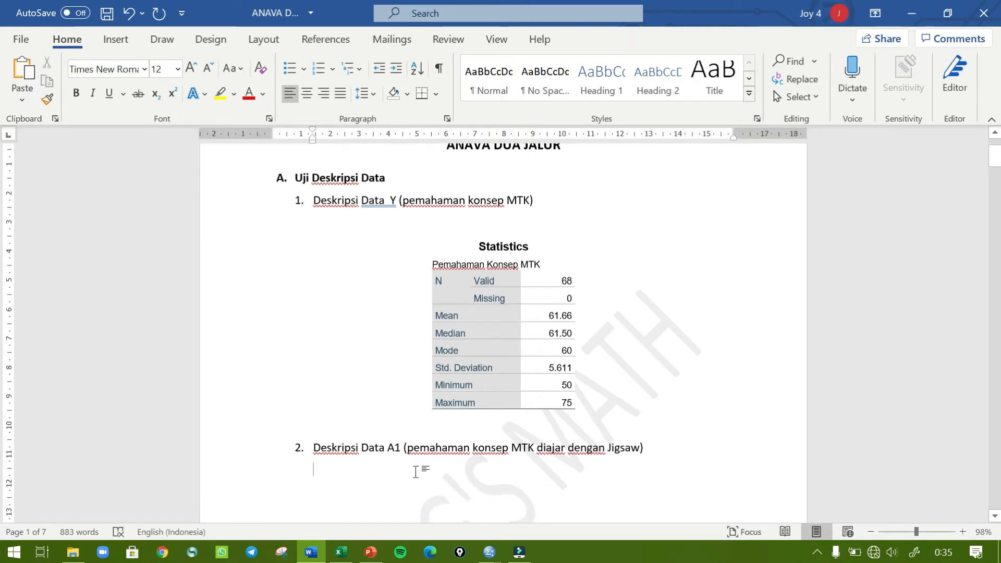
pyautogui.hotkey('ctrl', 's')
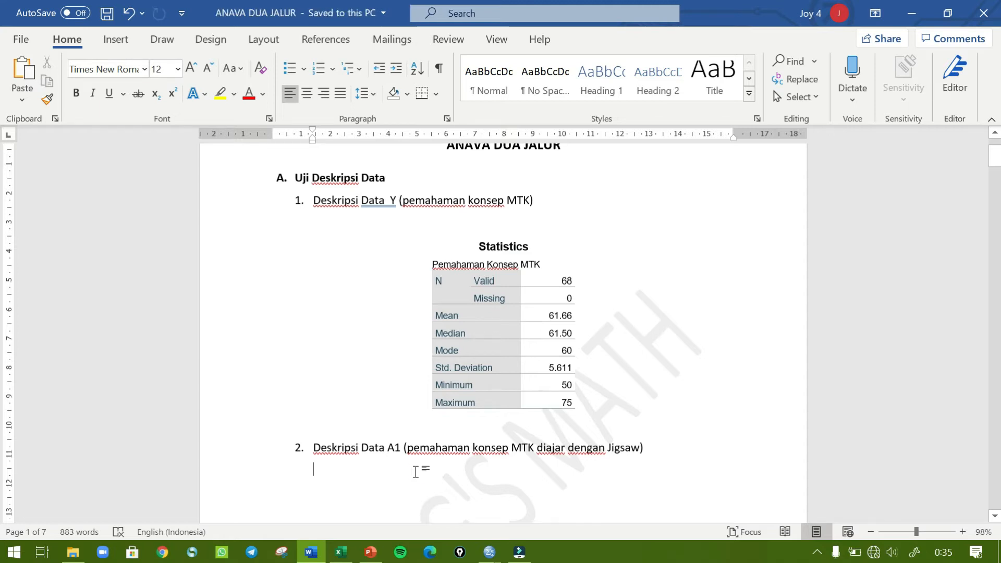
# - Switch to SPSS, close the output viewer without saving its contents, and return to the Data Editor
pyautogui.hotkey('alt', 'Tab')
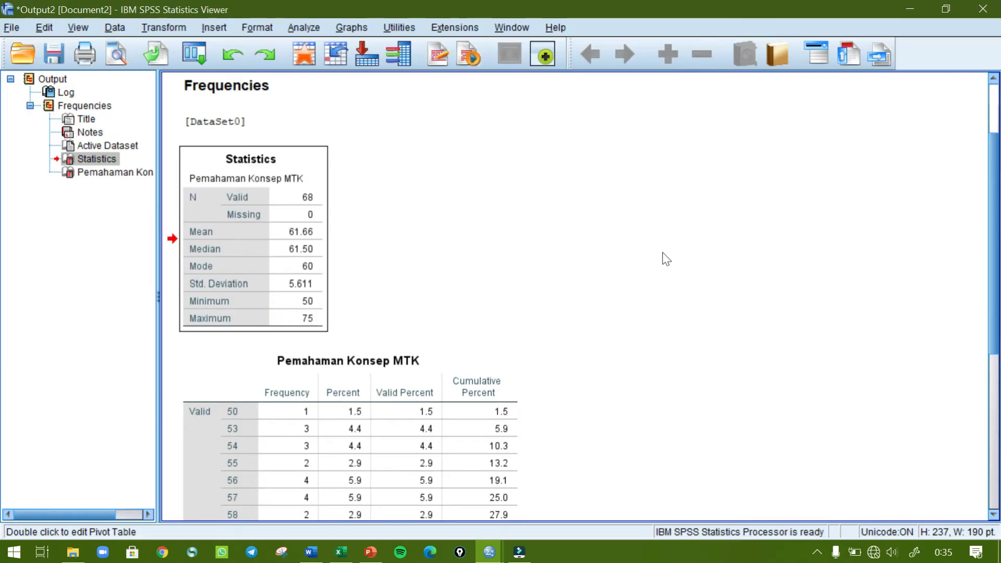
pyautogui.click(983, 8)
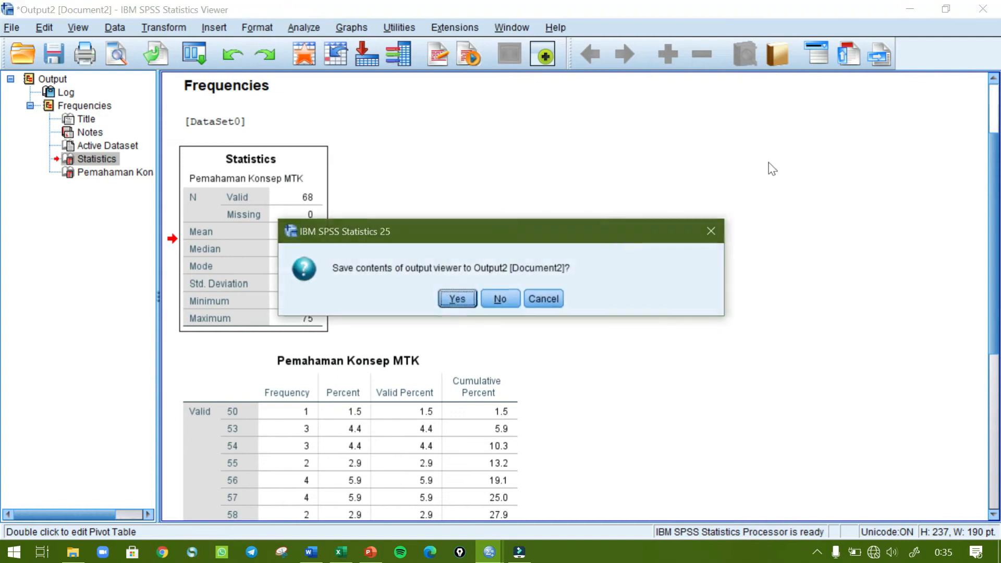
pyautogui.click(509, 297)
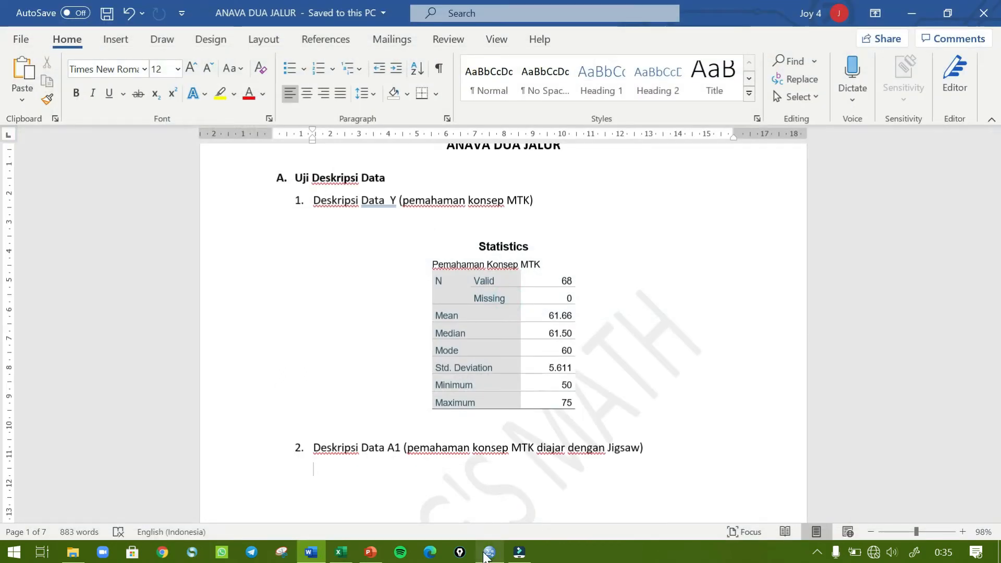
pyautogui.click(487, 554)
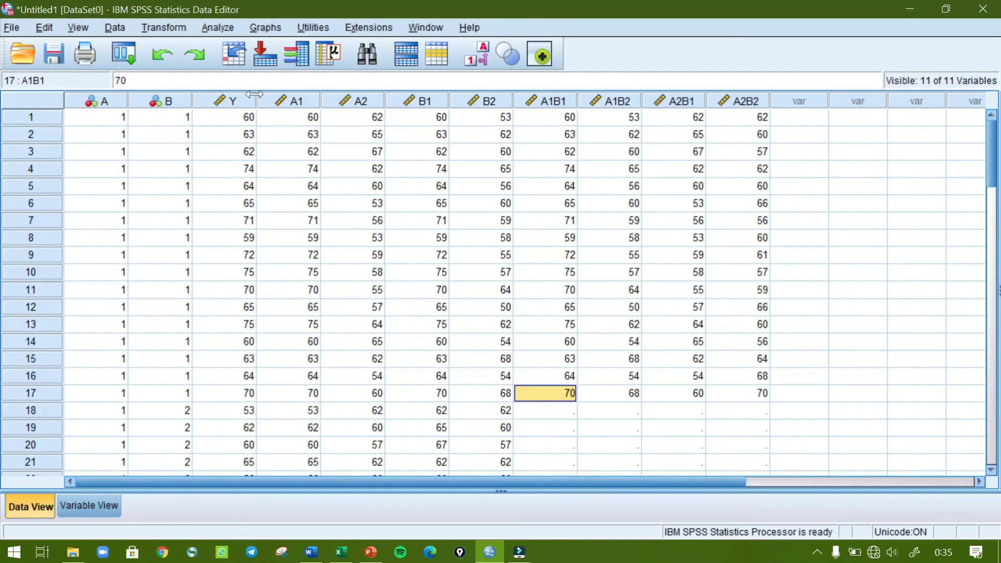
# - Open the Frequencies analysis again, reset its settings, and add A1 as the variable to analyze
pyautogui.click(217, 27)
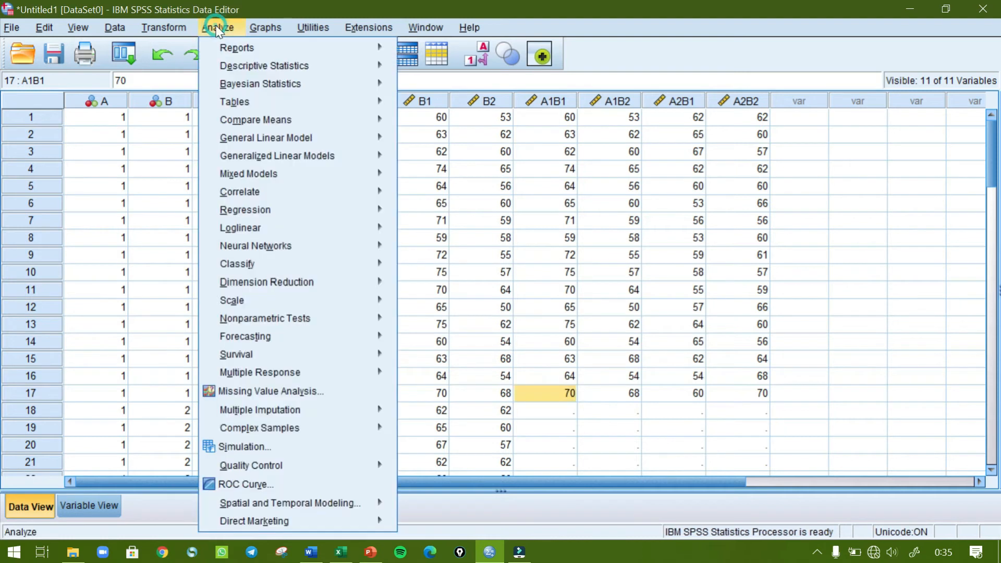
pyautogui.moveTo(227, 73)
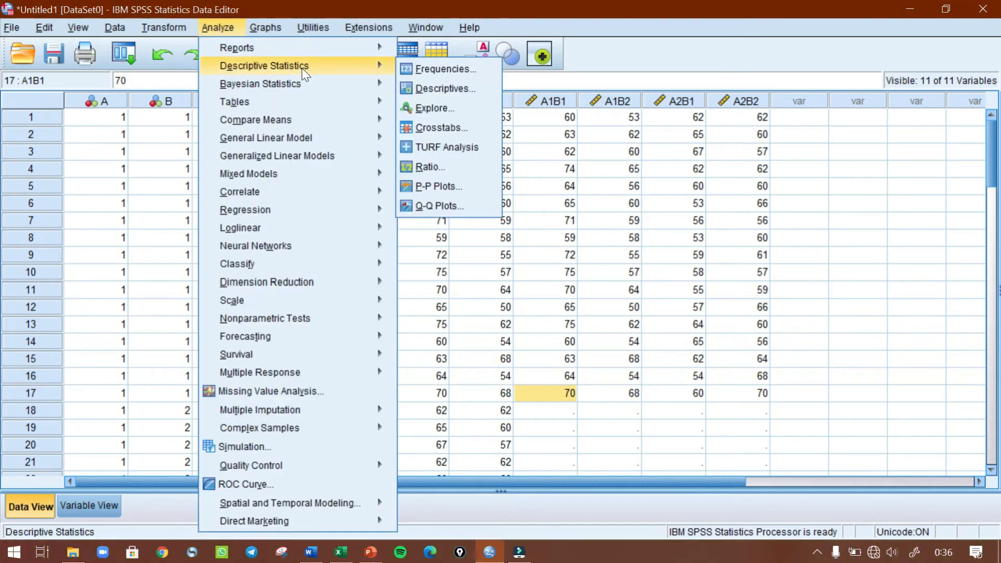
pyautogui.click(440, 69)
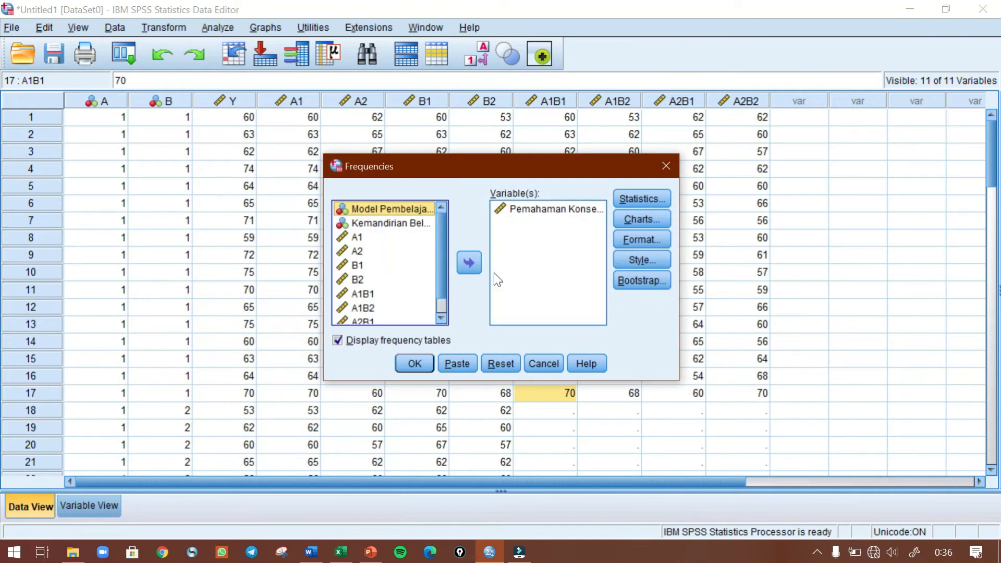
pyautogui.click(502, 367)
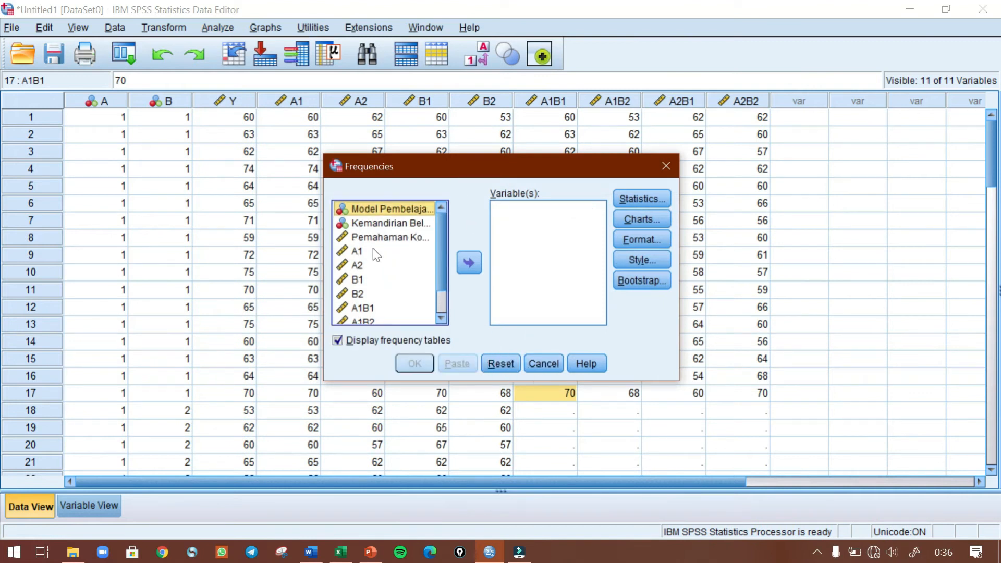
pyautogui.click(356, 251)
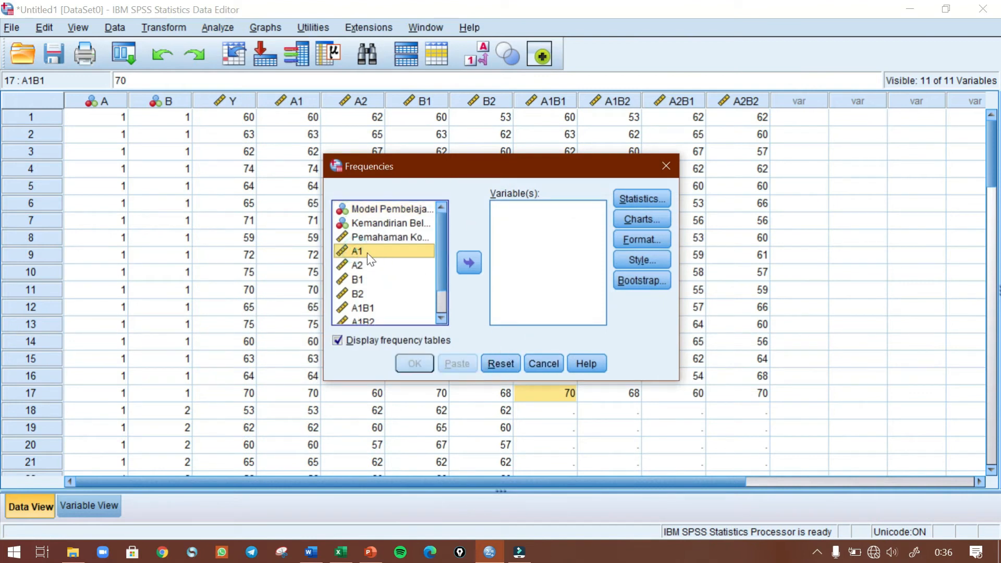
pyautogui.click(464, 262)
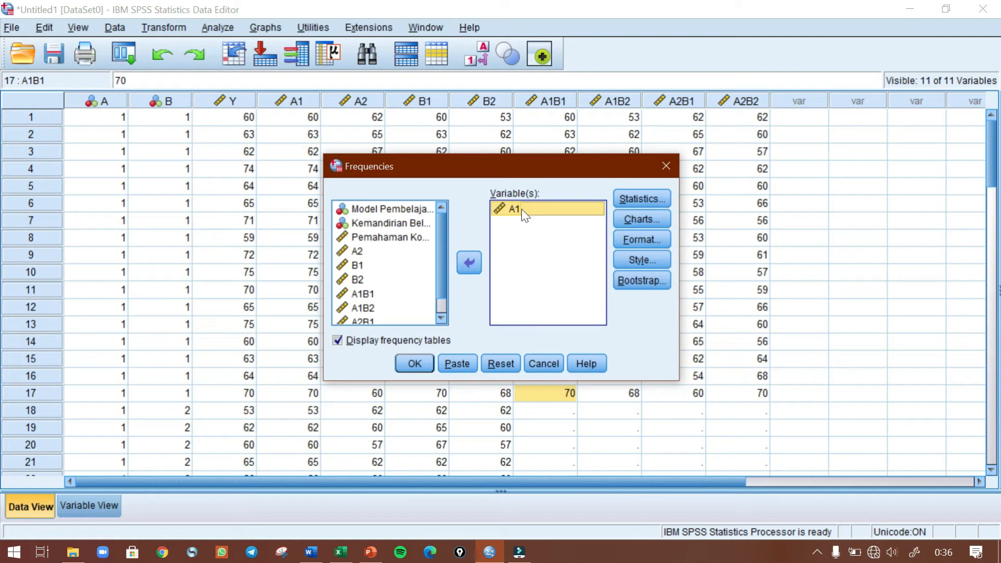
# - Request mean, median, mode, standard deviation, minimum and maximum for A1, and run the Frequencies analysis
pyautogui.click(617, 202)
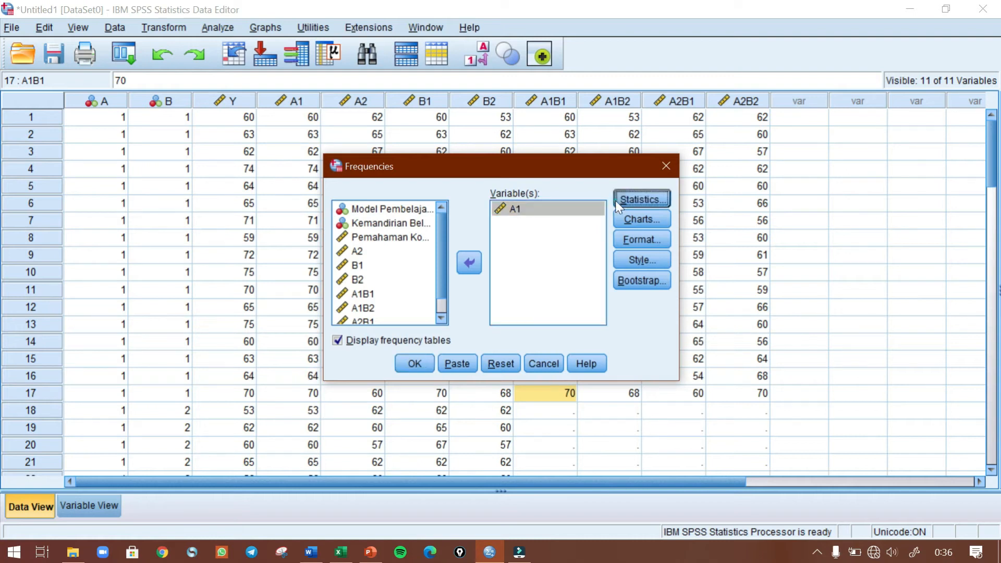
pyautogui.click(543, 169)
pyautogui.click(542, 185)
pyautogui.click(345, 343)
pyautogui.click(420, 343)
pyautogui.click(421, 360)
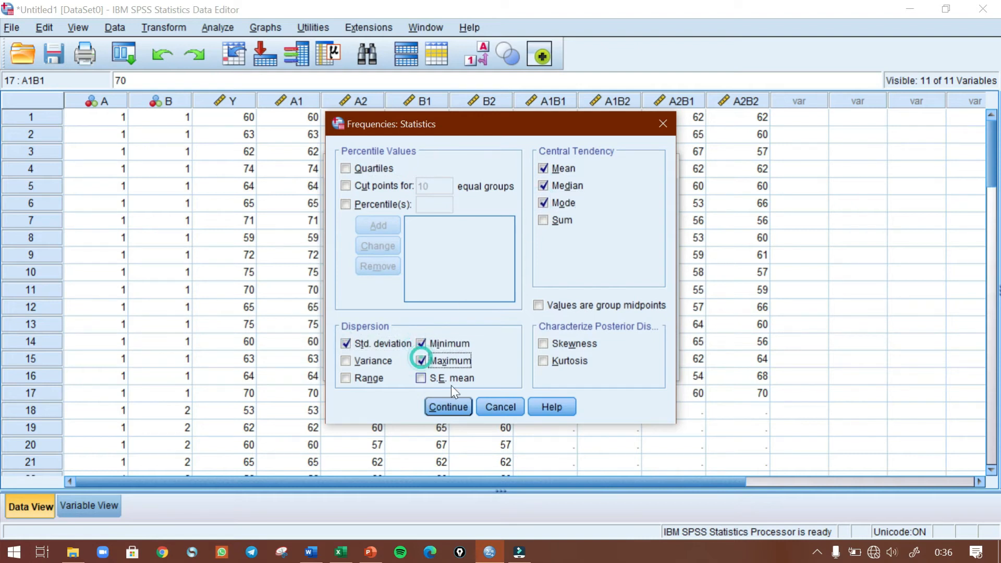
pyautogui.click(459, 405)
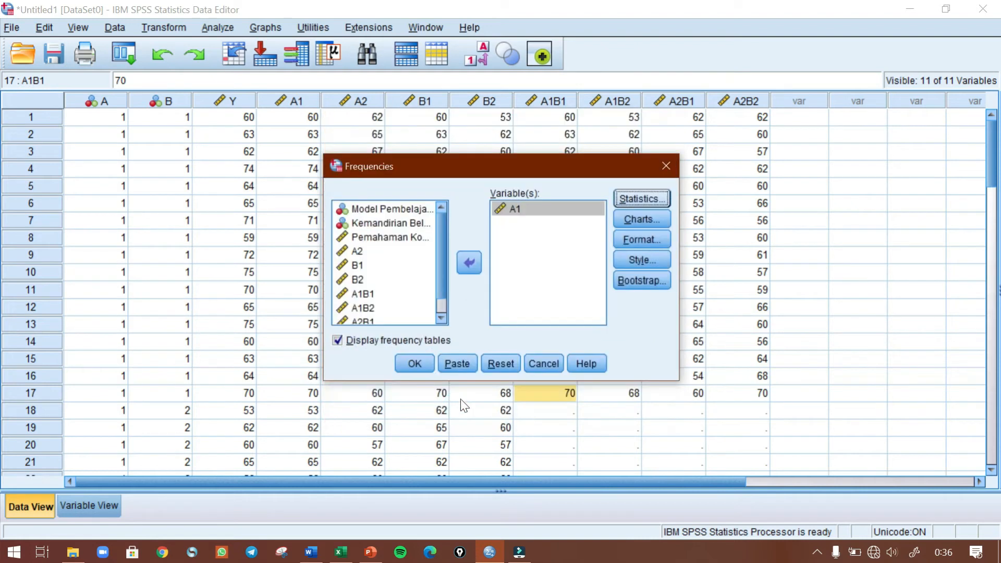
pyautogui.click(415, 363)
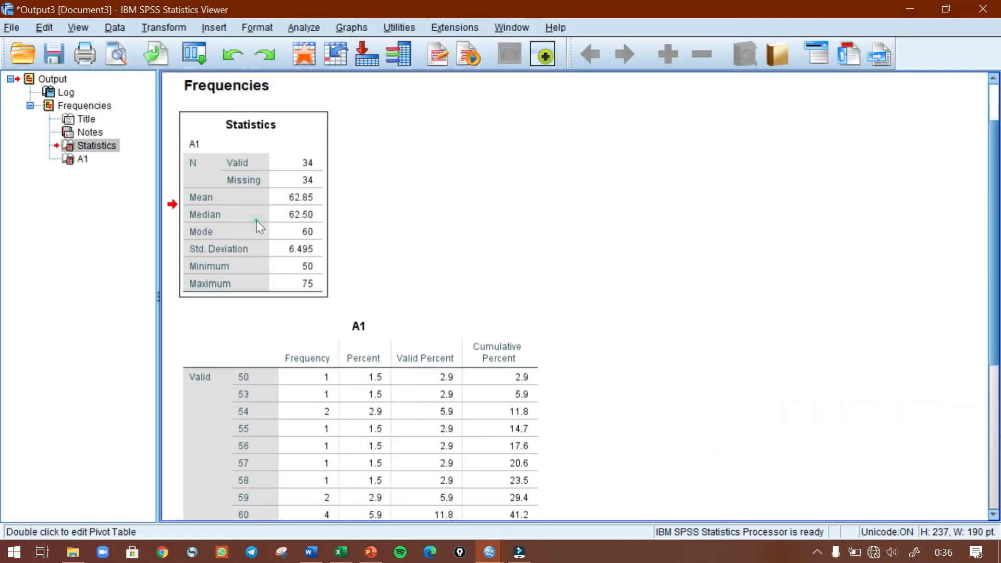
# - Copy the A1 Statistics table into the Word document, on the empty line below the "Deskripsi Data A1" heading
pyautogui.hotkey('alt', 'Tab')
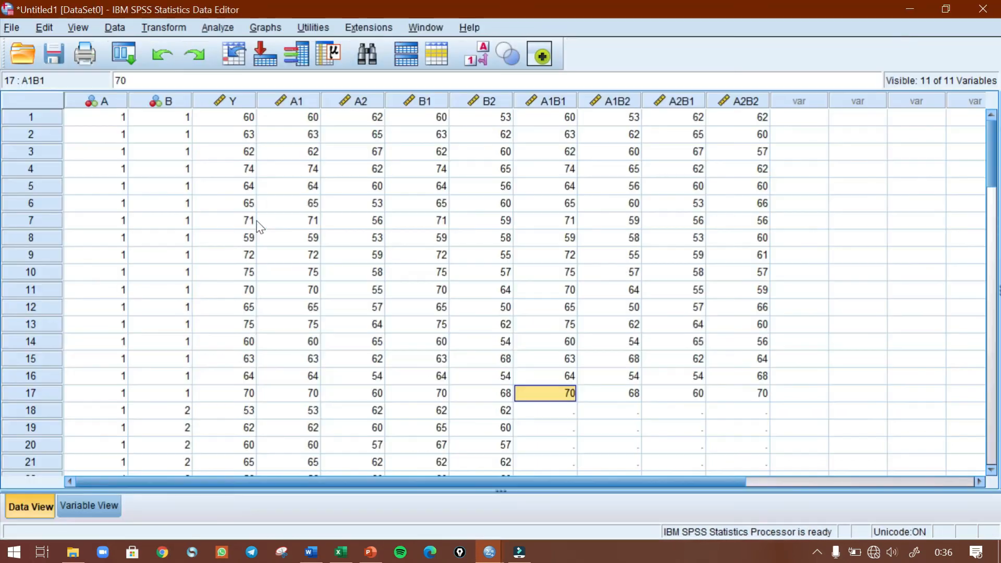
pyautogui.hotkey('alt', 'Tab')
pyautogui.press('Tab')
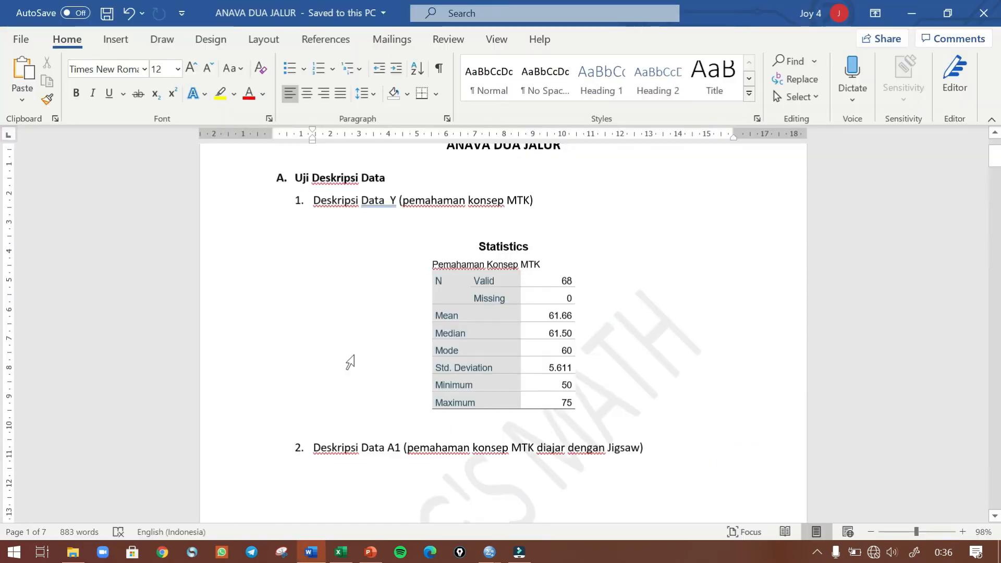
pyautogui.scroll(-1, 429, 359)
pyautogui.click(429, 359)
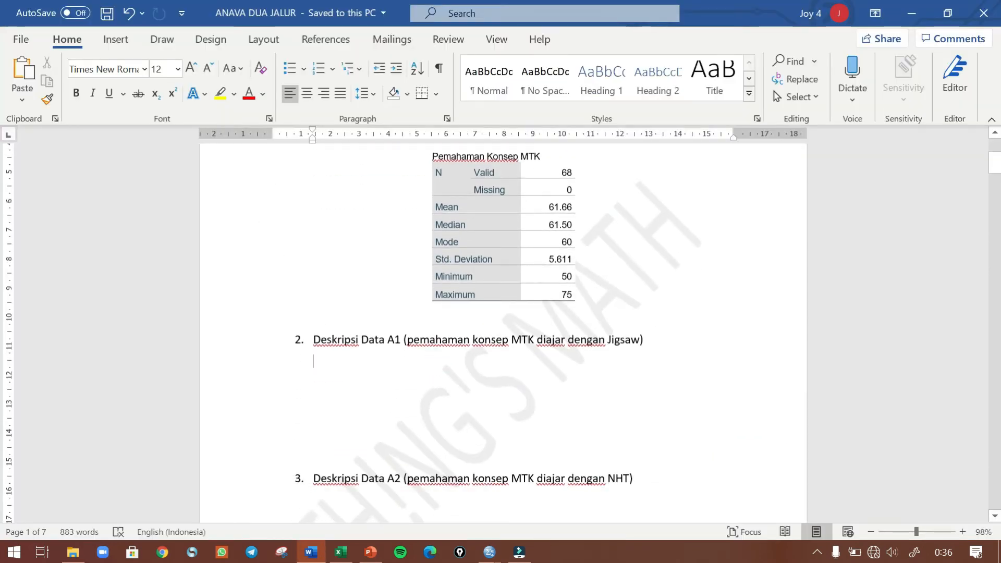
pyautogui.hotkey('ctrl', 'v')
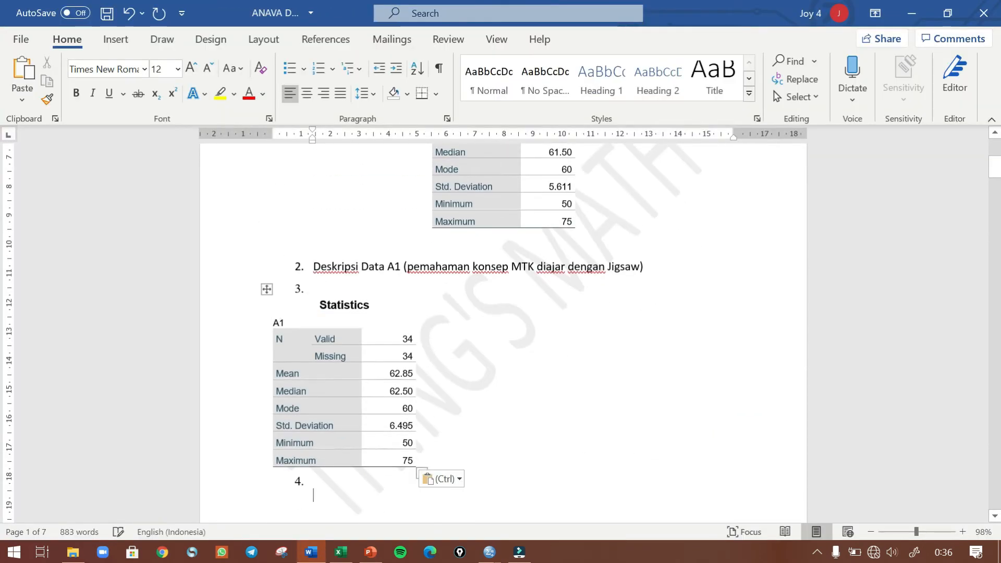
# - Center the pasted A1 Statistics table on the page and remove the empty numbered line above it
pyautogui.click(266, 287)
pyautogui.click(307, 94)
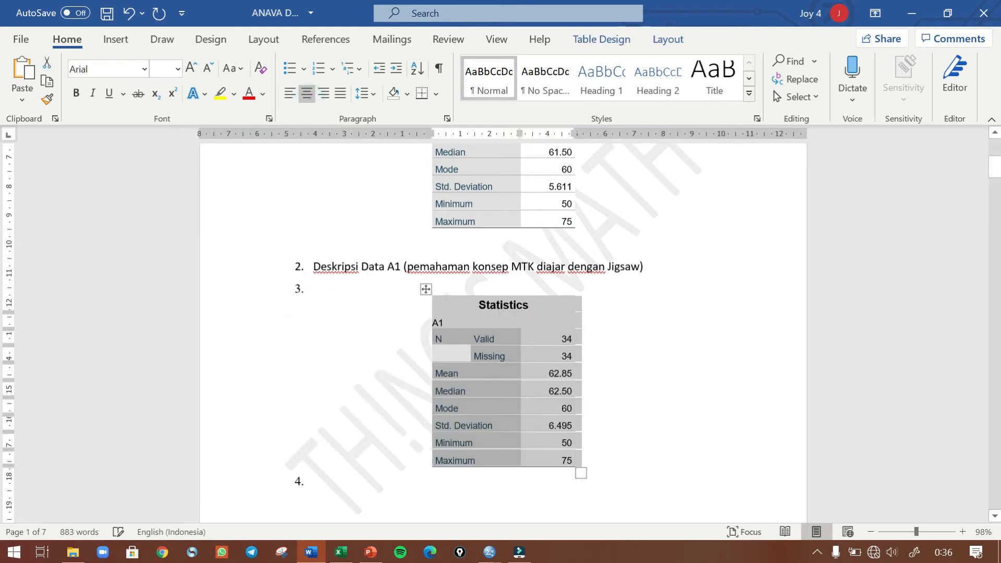
pyautogui.click(456, 285)
pyautogui.press('BackSpace')
# - Delete the surplus empty lines between the A1 Statistics table and the "Deskripsi Data A2" heading, and save the document
pyautogui.click(379, 505)
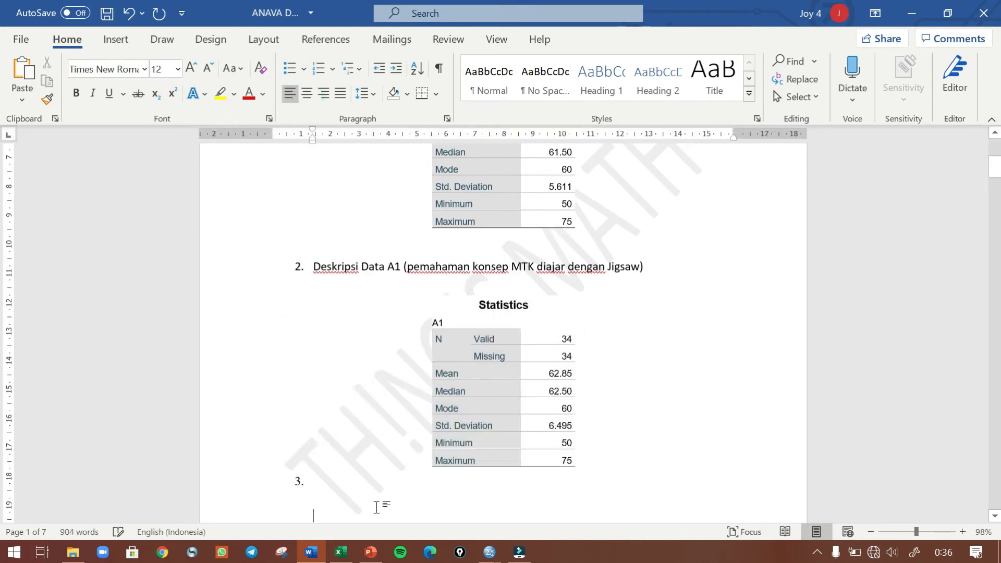
pyautogui.scroll(-5, 372, 404)
pyautogui.click(372, 404)
pyautogui.press('BackSpace')
pyautogui.press('BackSpace')
pyautogui.press('BackSpace')
pyautogui.press('BackSpace')
pyautogui.press('BackSpace')
pyautogui.press('BackSpace')
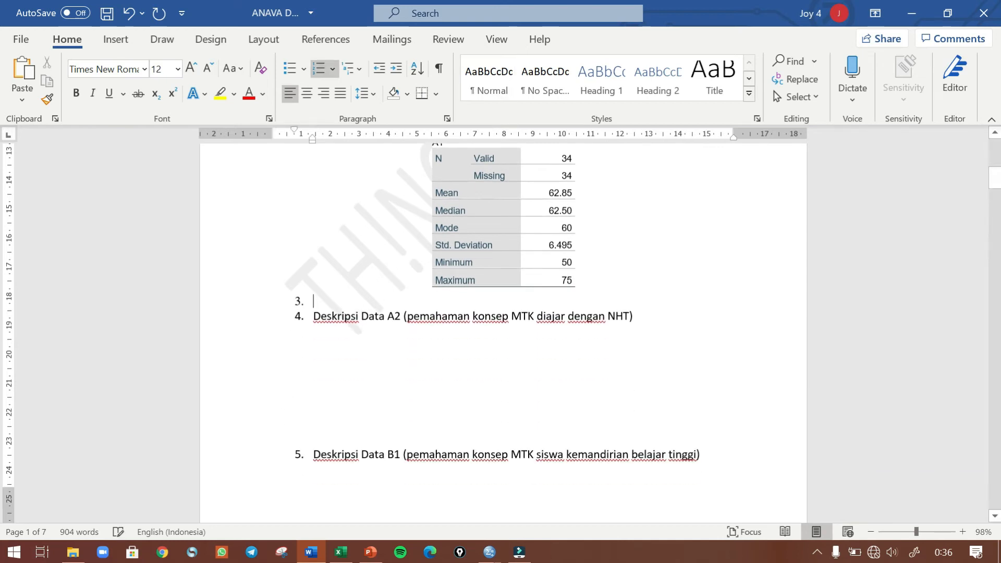
pyautogui.scroll(5, 380, 346)
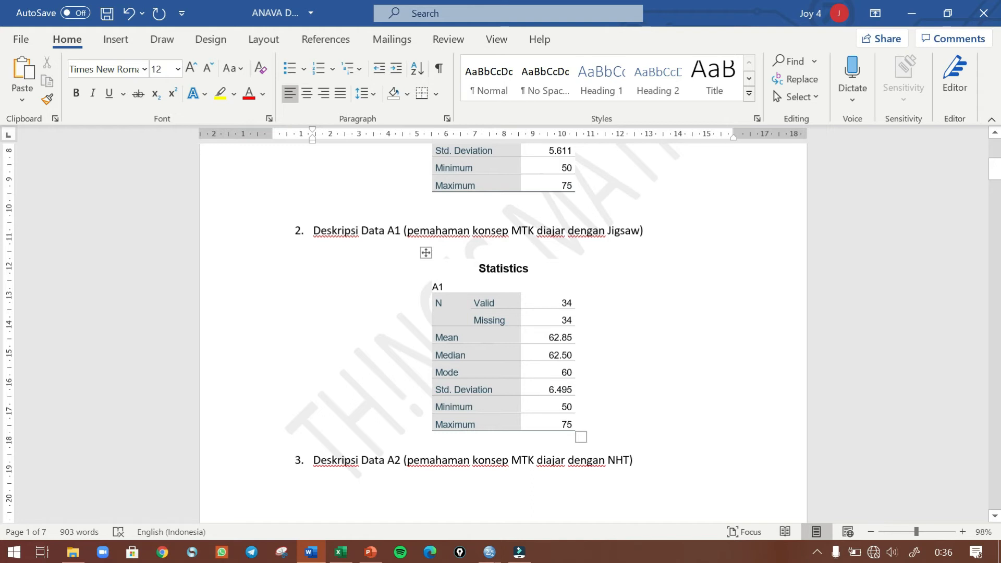
pyautogui.scroll(-4, 500, 334)
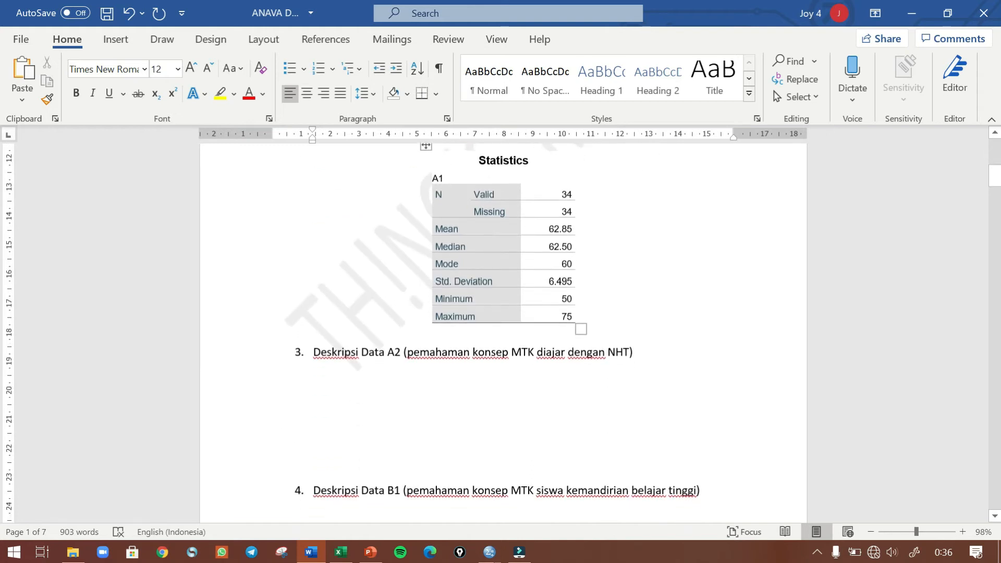
pyautogui.hotkey('ctrl', 's')
# - Switch to SPSS and close the A1 output viewer without saving its contents
pyautogui.hotkey('alt', 'Tab')
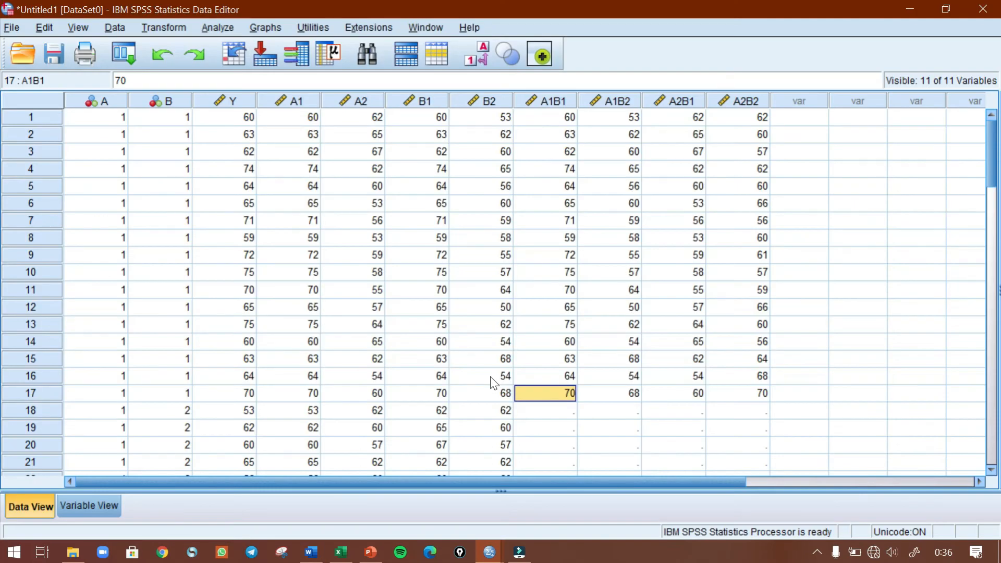
pyautogui.moveTo(490, 552)
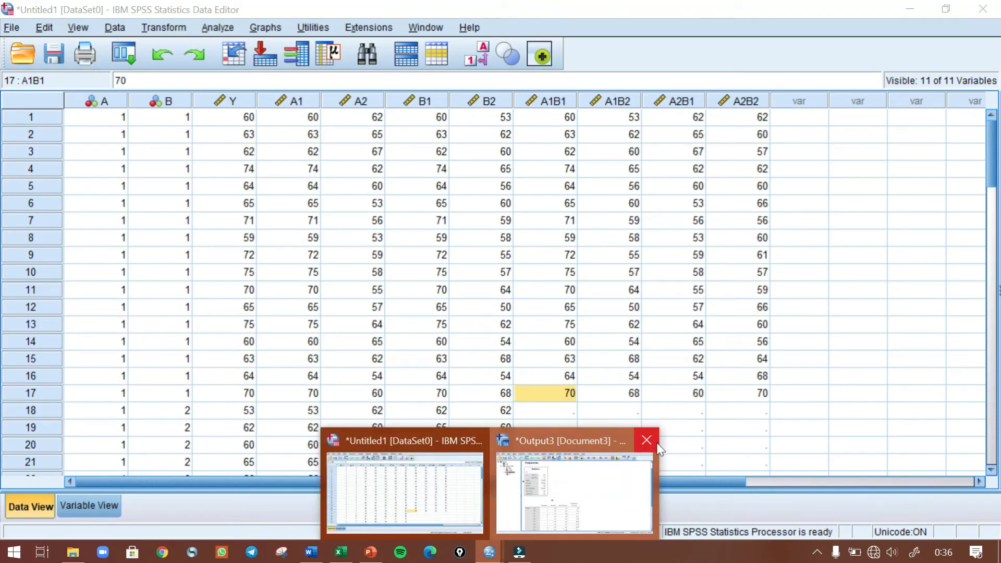
pyautogui.click(649, 438)
pyautogui.click(496, 296)
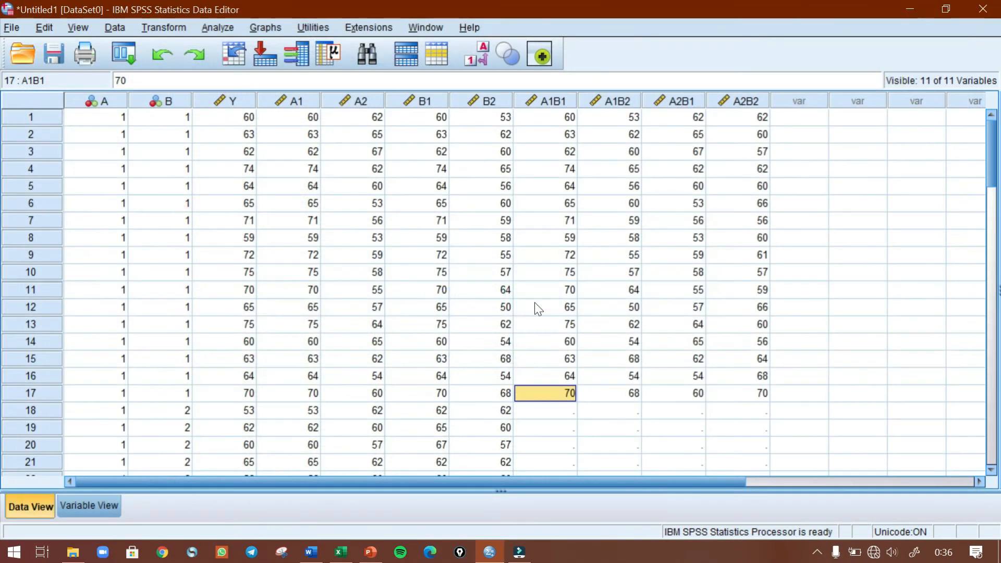
# - Open the Frequencies analysis, reset its settings, and add A2 as the variable to analyze
pyautogui.click(218, 27)
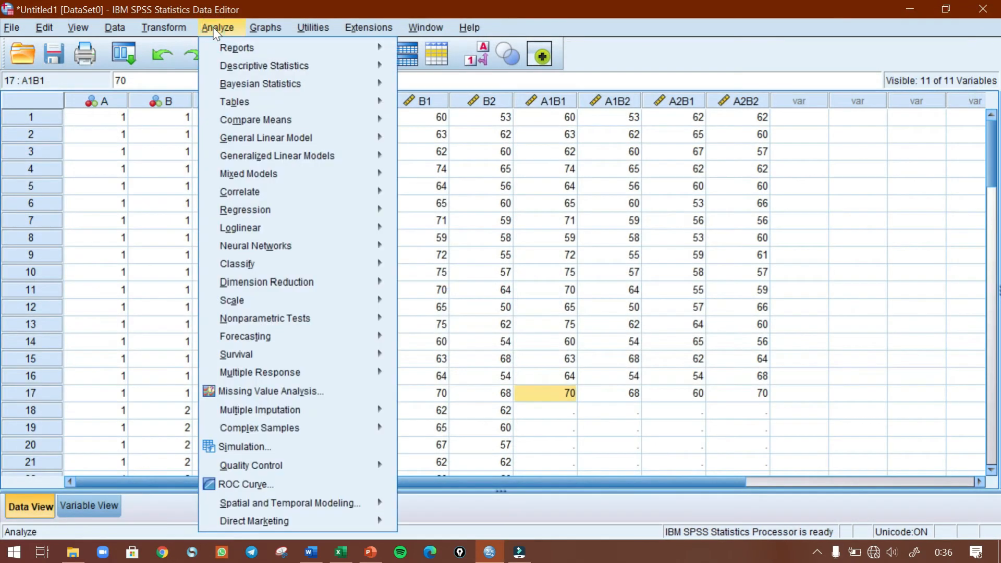
pyautogui.moveTo(229, 87)
pyautogui.moveTo(325, 67)
pyautogui.click(433, 74)
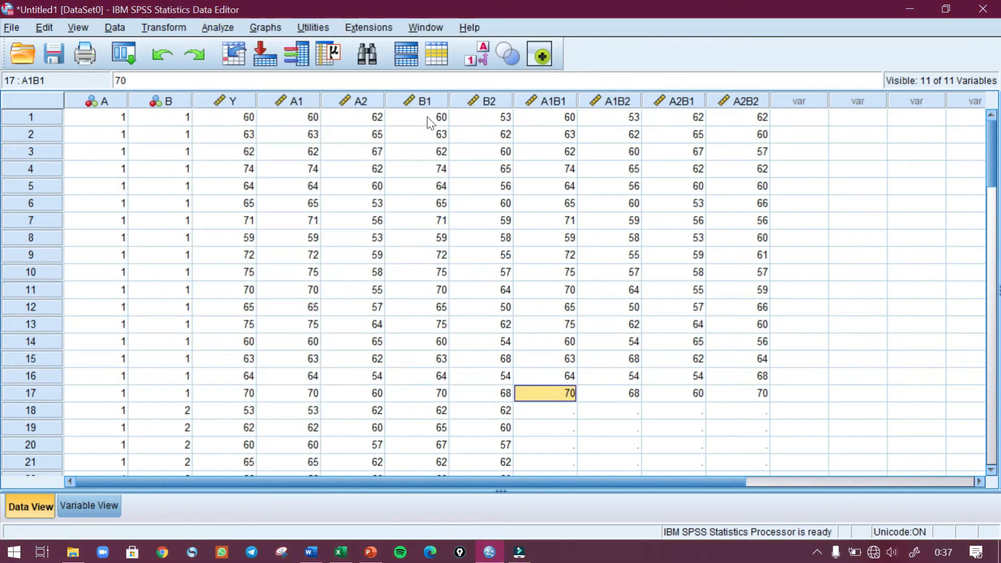
pyautogui.click(496, 368)
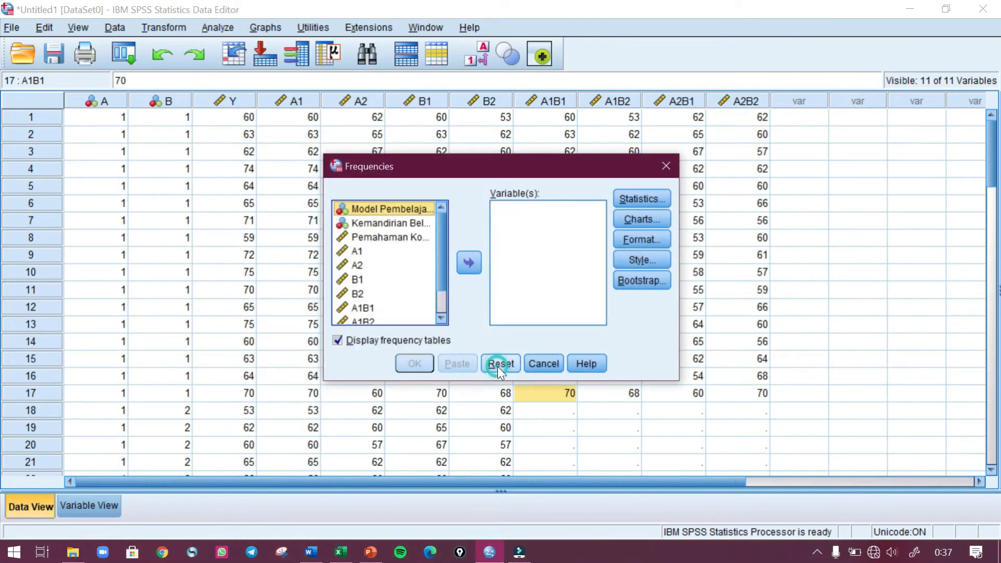
pyautogui.click(349, 265)
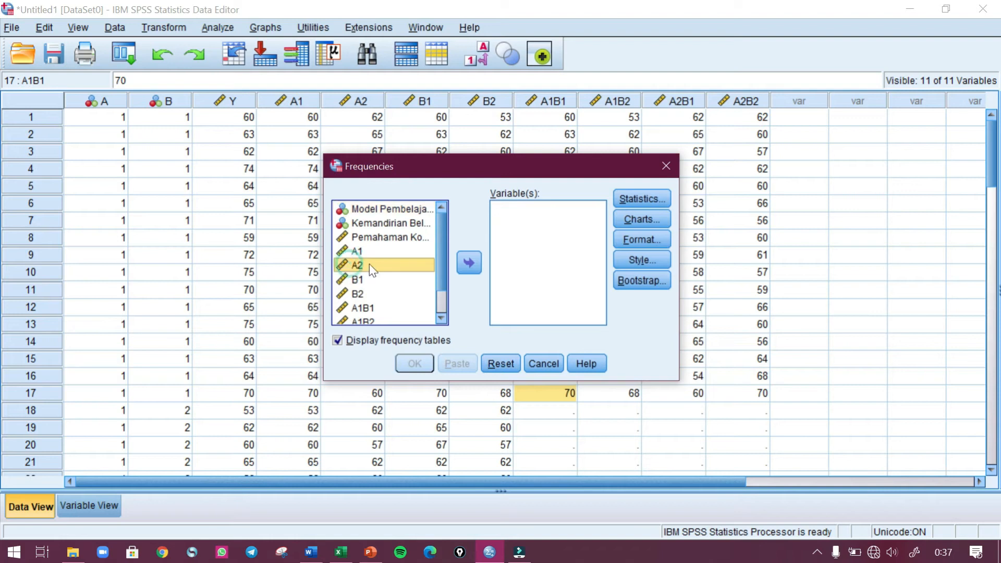
pyautogui.click(469, 263)
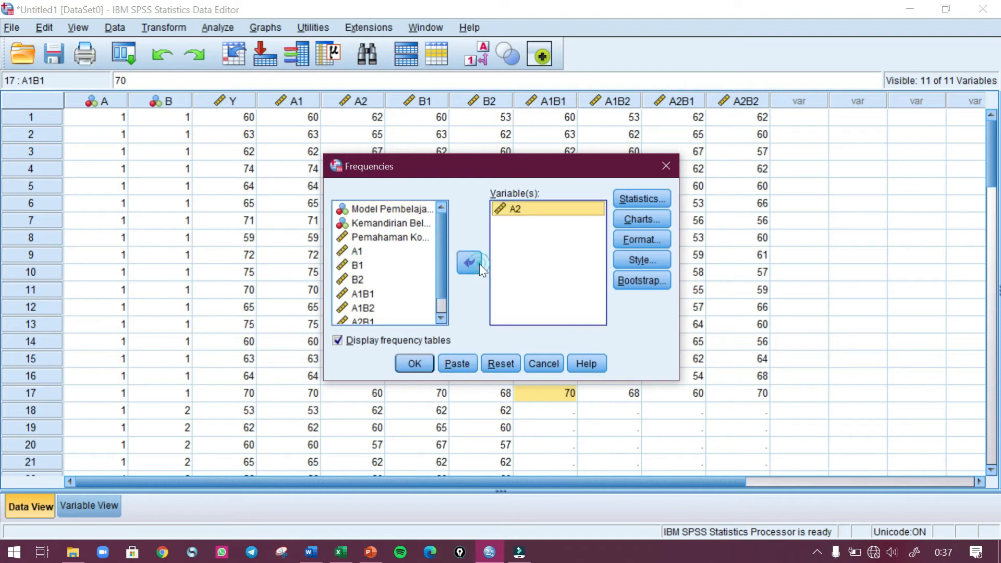
# - Request mean, median, mode, standard deviation, minimum and maximum for A2, and run the Frequencies analysis
pyautogui.click(645, 198)
pyautogui.click(546, 168)
pyautogui.click(544, 185)
pyautogui.click(543, 201)
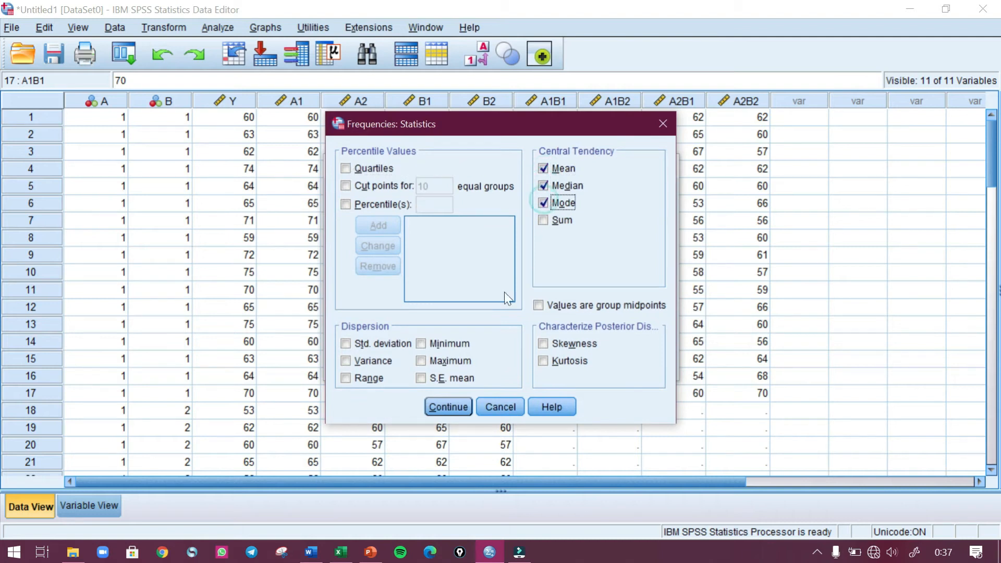
pyautogui.click(347, 343)
pyautogui.click(422, 344)
pyautogui.click(424, 357)
pyautogui.click(450, 405)
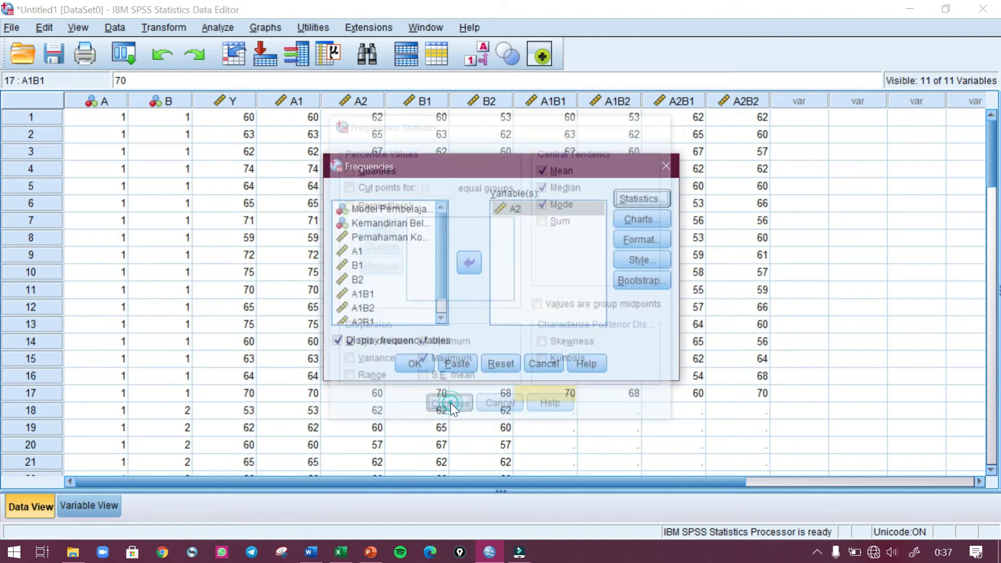
pyautogui.click(417, 367)
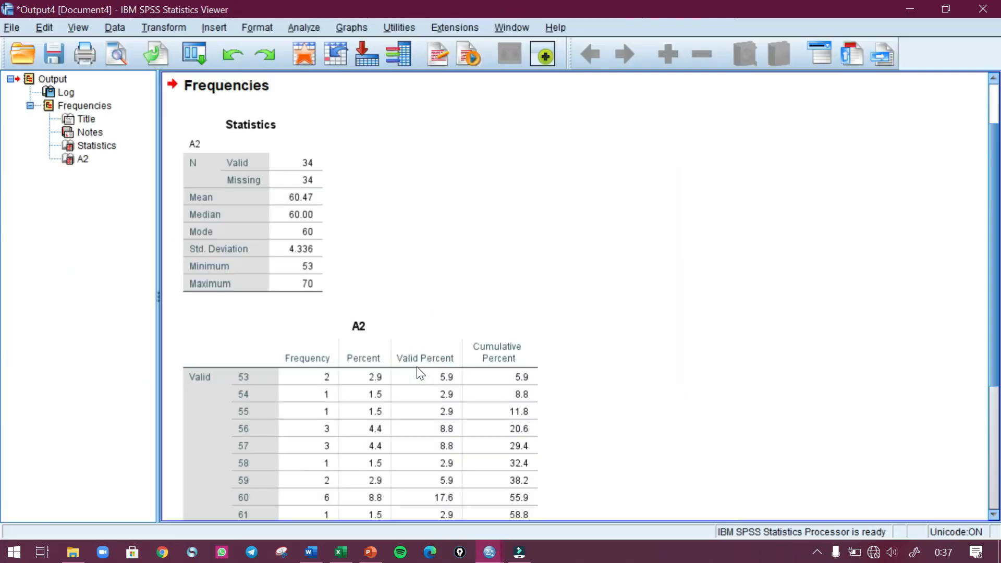
# - Copy the A2 Statistics table from the SPSS output into the Word document under the Deskripsi Data A2 heading
pyautogui.click(284, 230)
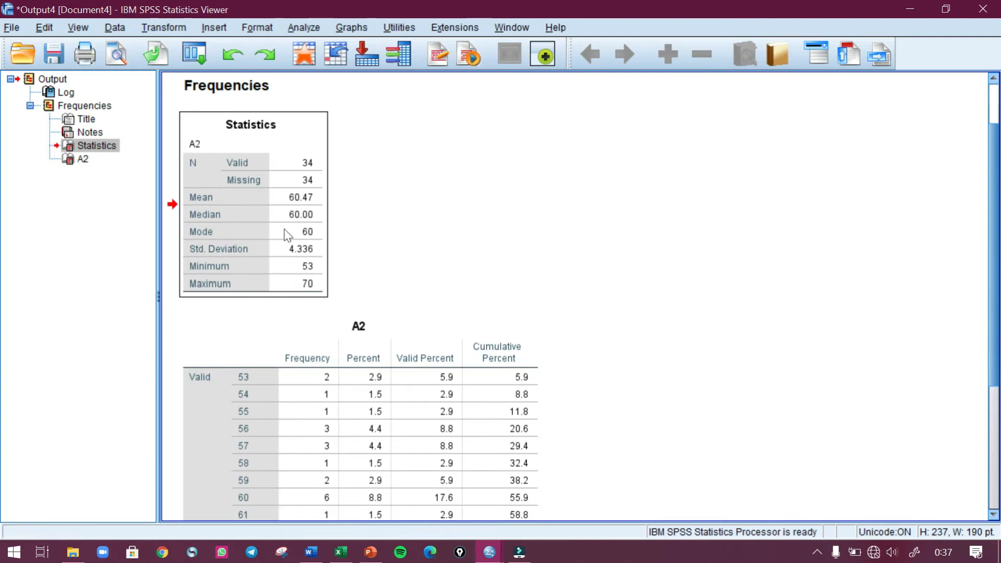
pyautogui.rightClick(283, 230)
pyautogui.click(311, 263)
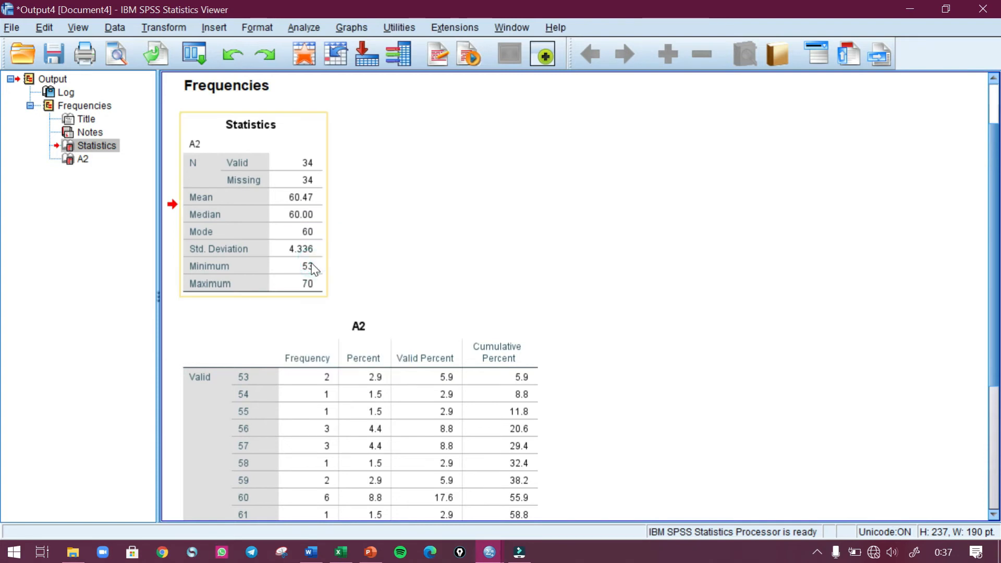
pyautogui.hotkey('alt', 'Tab')
pyautogui.hotkey('alt', 'Tab')
pyautogui.hotkey('alt', 'Tab')
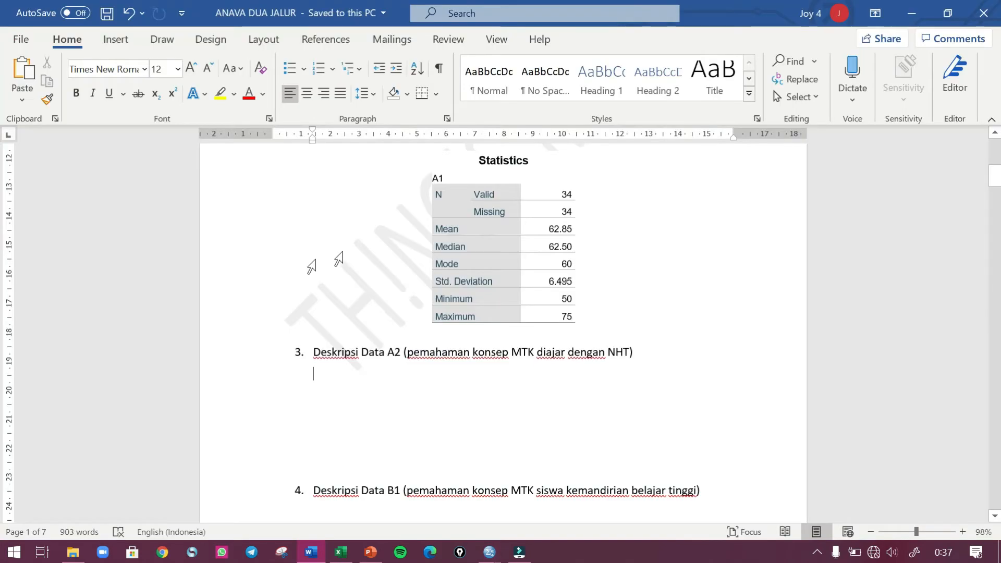
pyautogui.hotkey('ctrl', 'v')
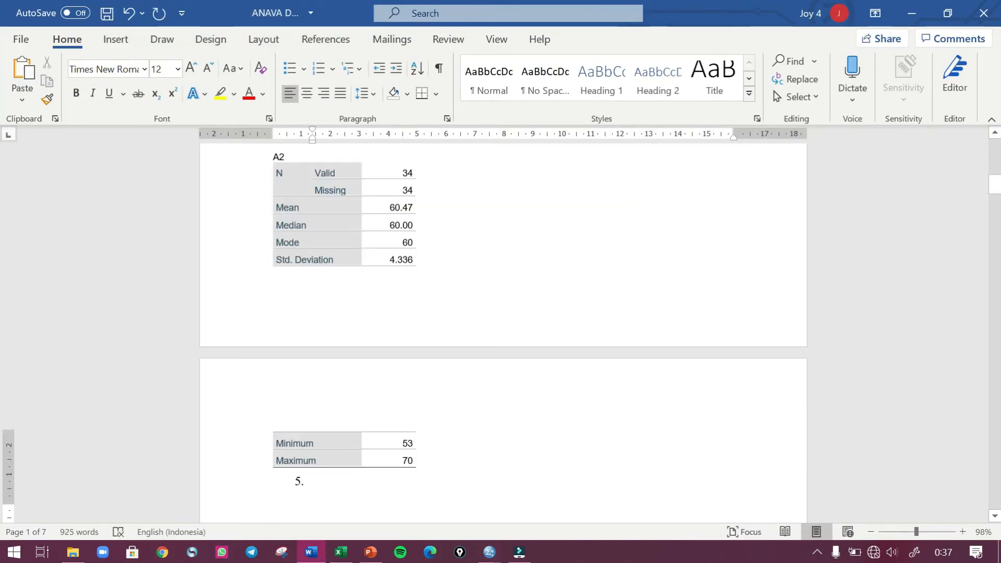
# - Remove the empty item number above the pasted A2 Statistics table and centre the table on the page
pyautogui.scroll(3, 425, 390)
pyautogui.click(348, 304)
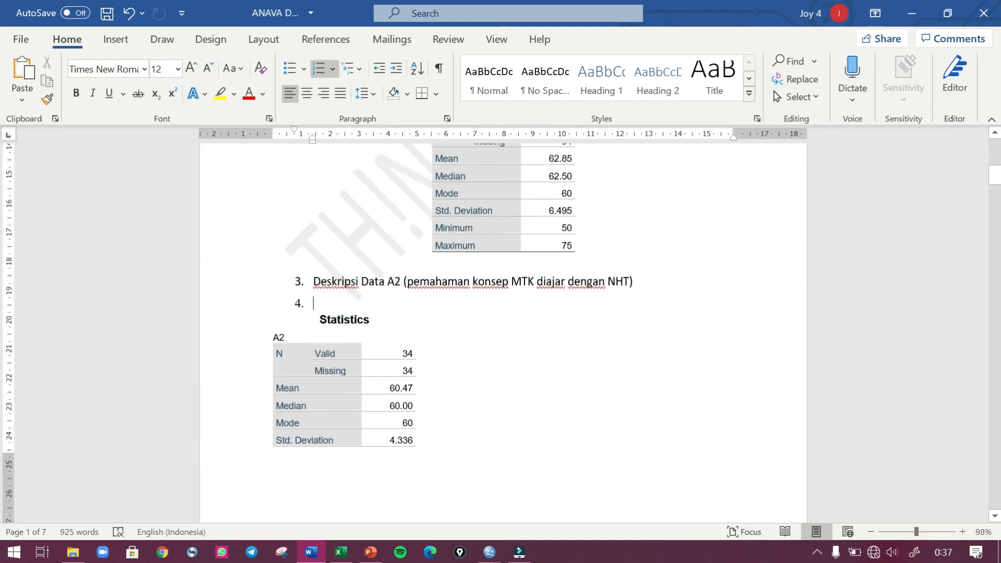
pyautogui.press('BackSpace')
pyautogui.click(266, 304)
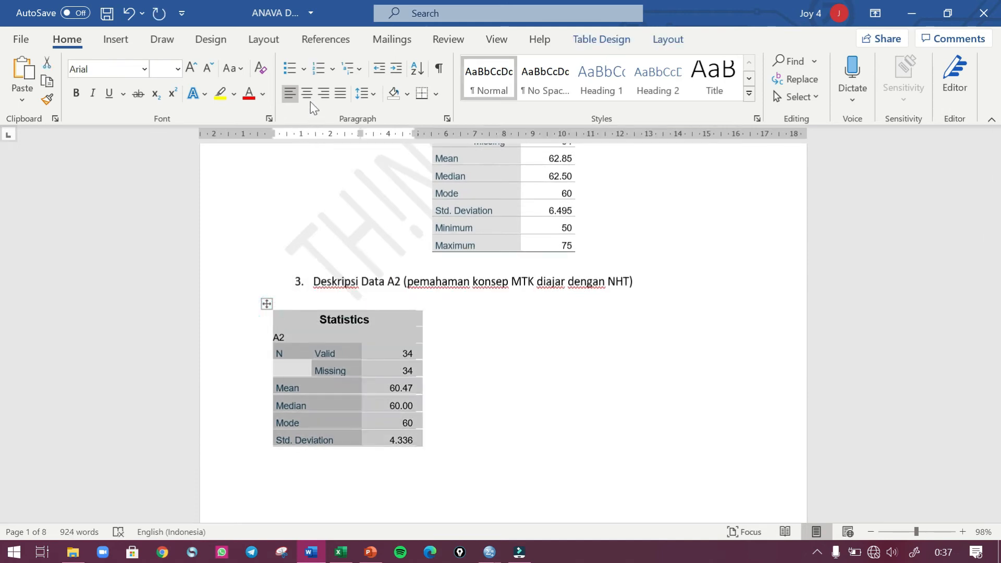
pyautogui.click(307, 93)
# - Delete the empty numbered item and blank lines between the A2 table and the Deskripsi Data B1 heading
pyautogui.scroll(-6, 504, 333)
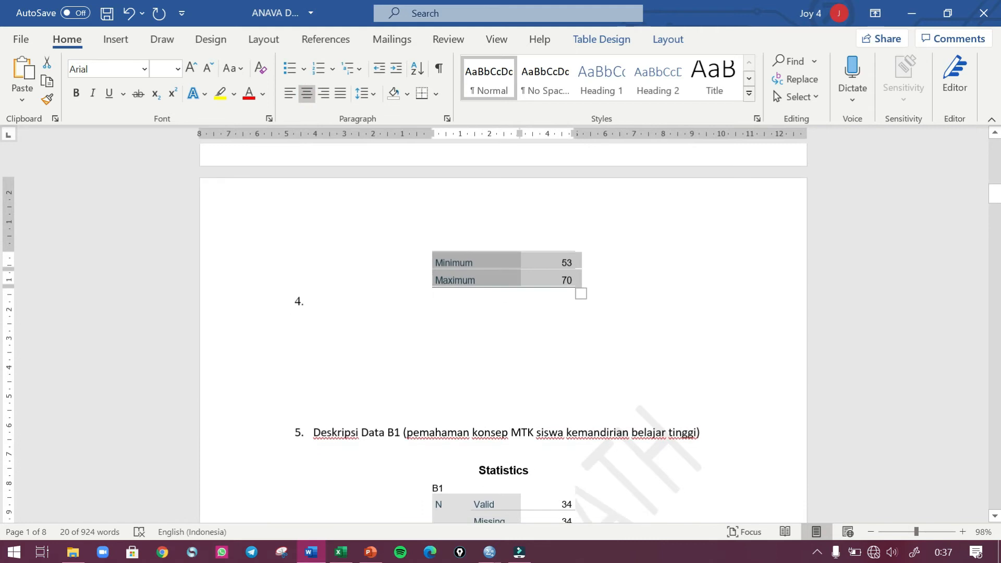
pyautogui.click(425, 409)
pyautogui.press('BackSpace')
pyautogui.press('BackSpace')
pyautogui.press('BackSpace')
pyautogui.press('BackSpace')
pyautogui.press('BackSpace')
pyautogui.press('BackSpace')
pyautogui.press('BackSpace')
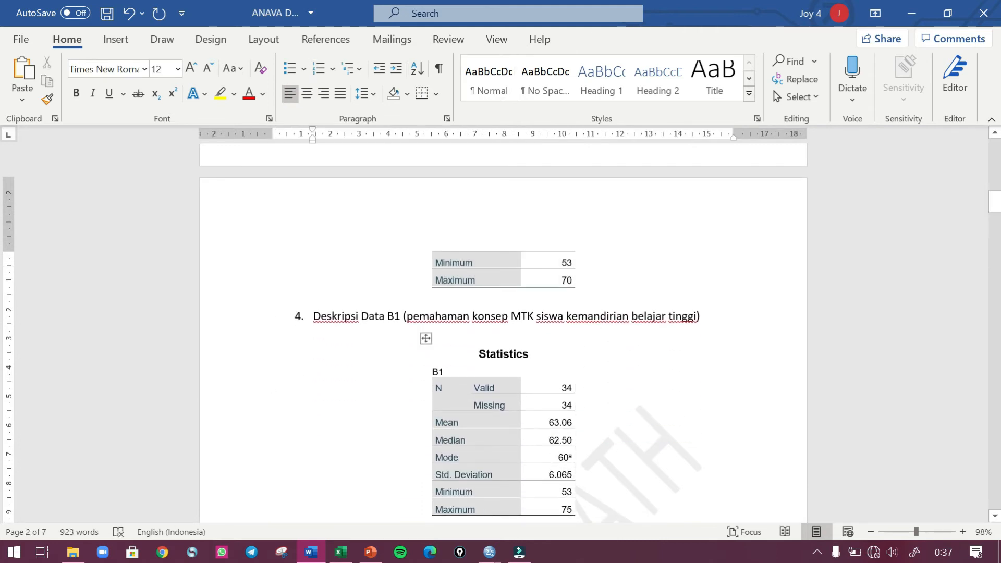
# - Review the remaining descriptive statistics tables from B1 through A2B2 in the document
pyautogui.scroll(-15, 504, 334)
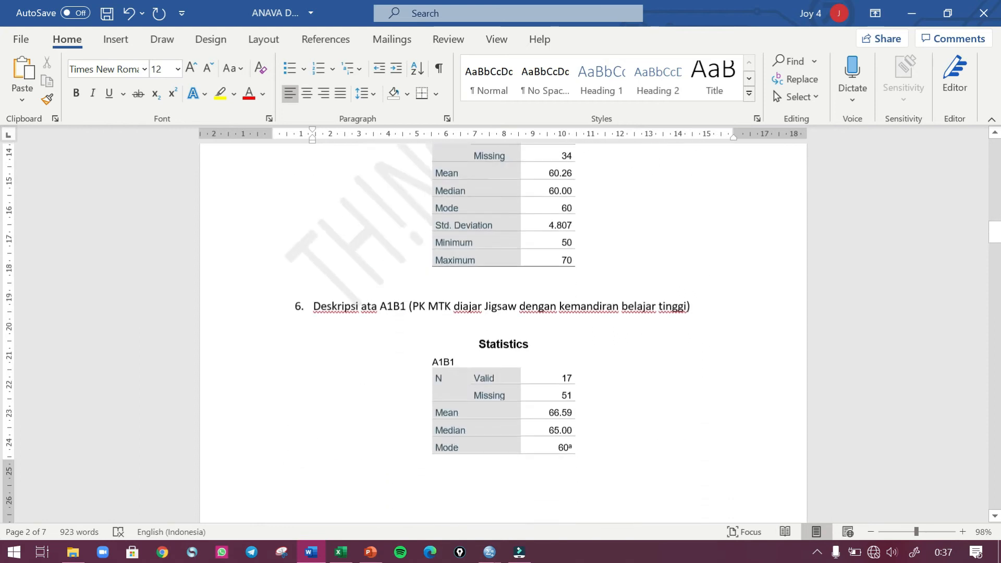
pyautogui.scroll(-8, 464, 386)
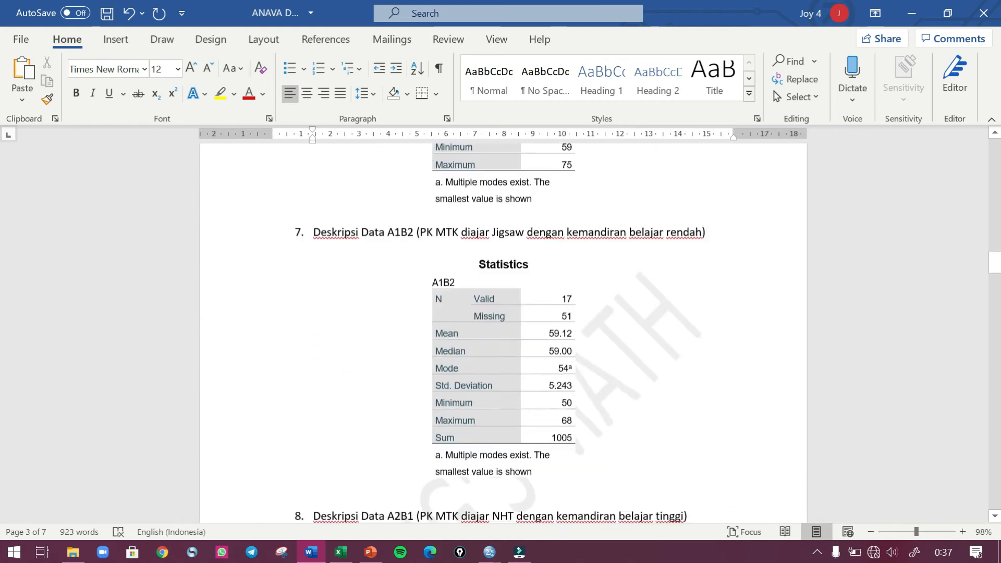
pyautogui.scroll(-4, 503, 333)
pyautogui.scroll(-5, 504, 333)
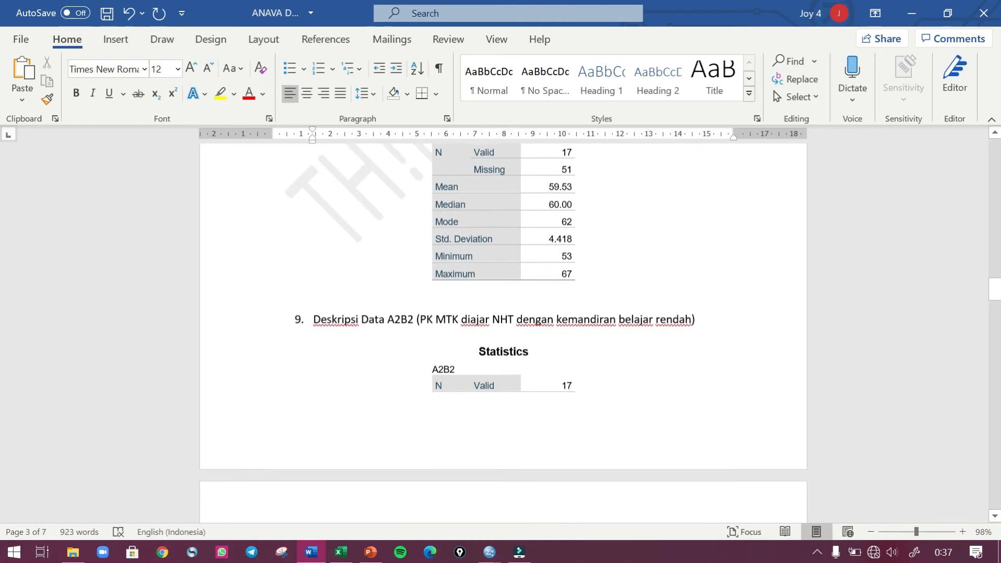
# - Switch to SPSS and close the Output4 viewer without saving its contents
pyautogui.hotkey('alt', 'Tab')
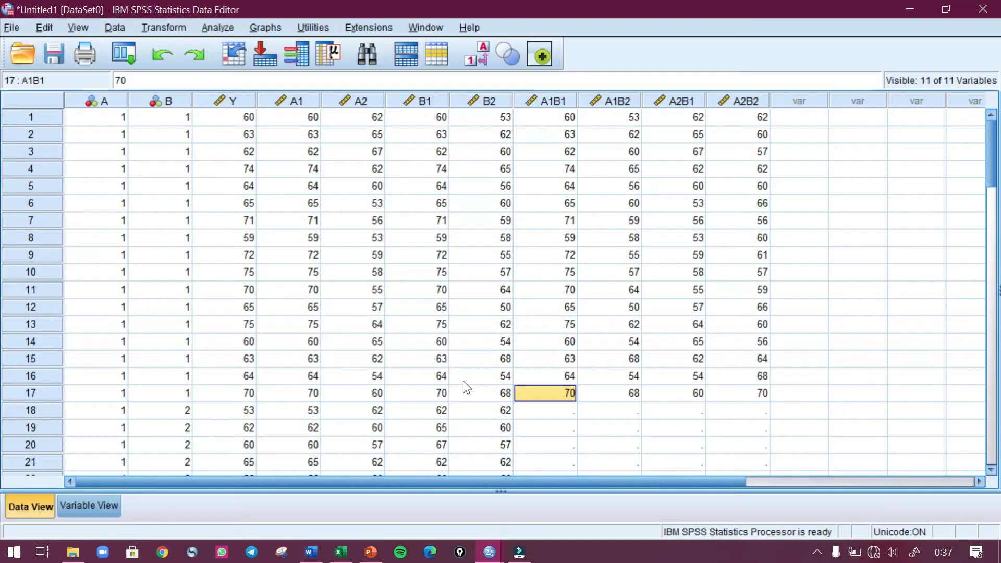
pyautogui.click(489, 552)
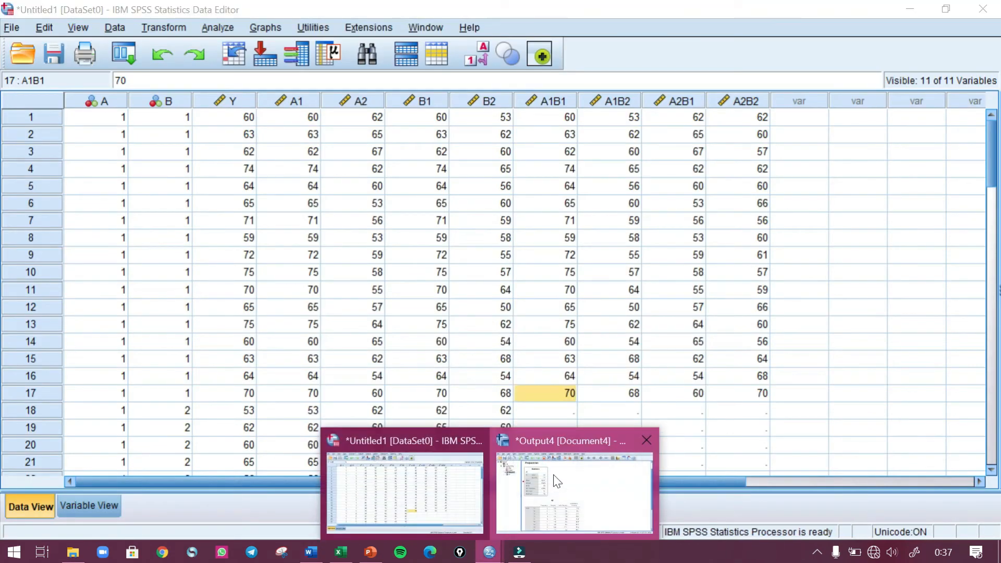
pyautogui.click(645, 448)
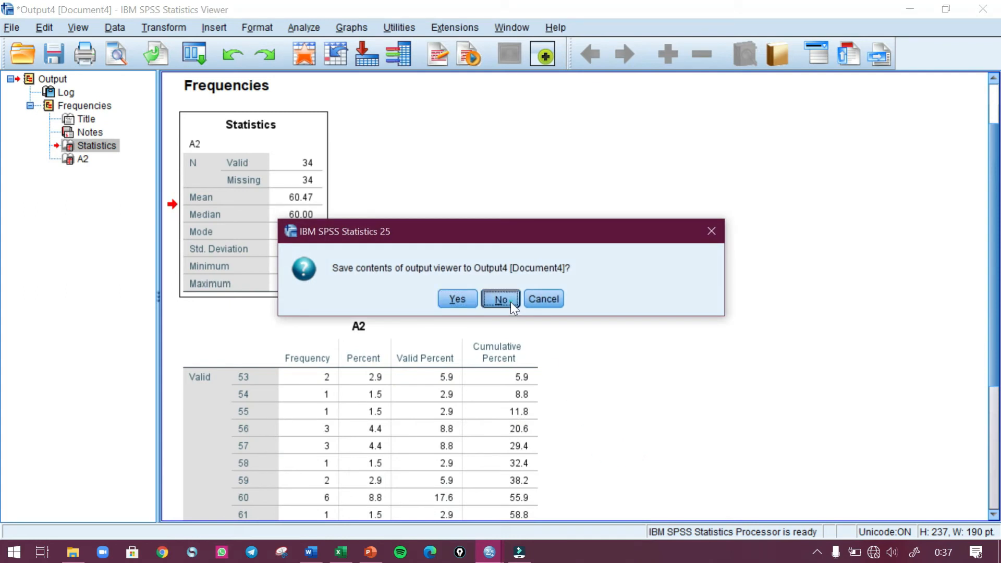
pyautogui.click(509, 301)
# - Return to the Word document and examine the A1B1, A1B2, A2B1 and A2B2 tables and the start of the Uji Prasyarat section
pyautogui.hotkey('alt', 'Tab')
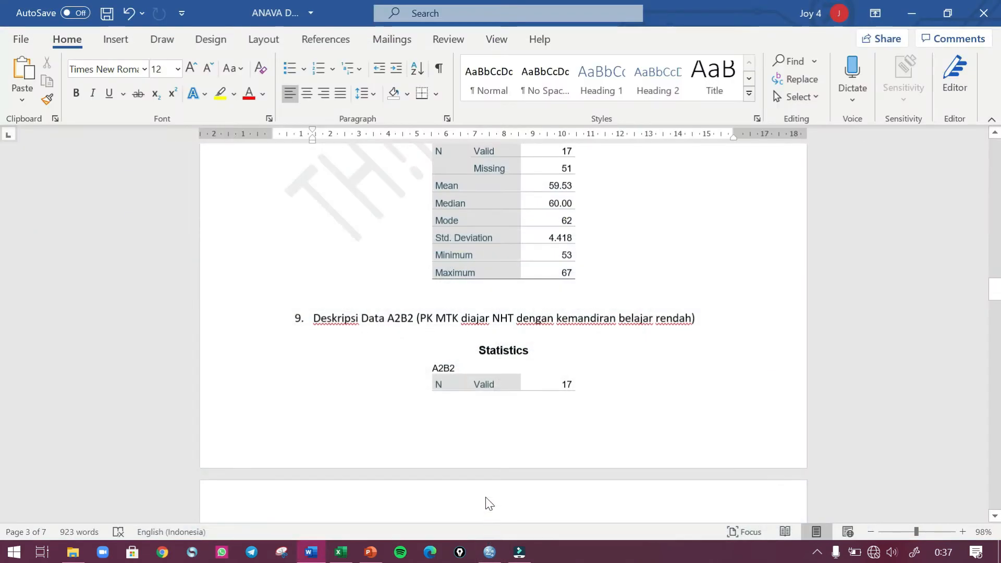
pyautogui.scroll(-8, 503, 333)
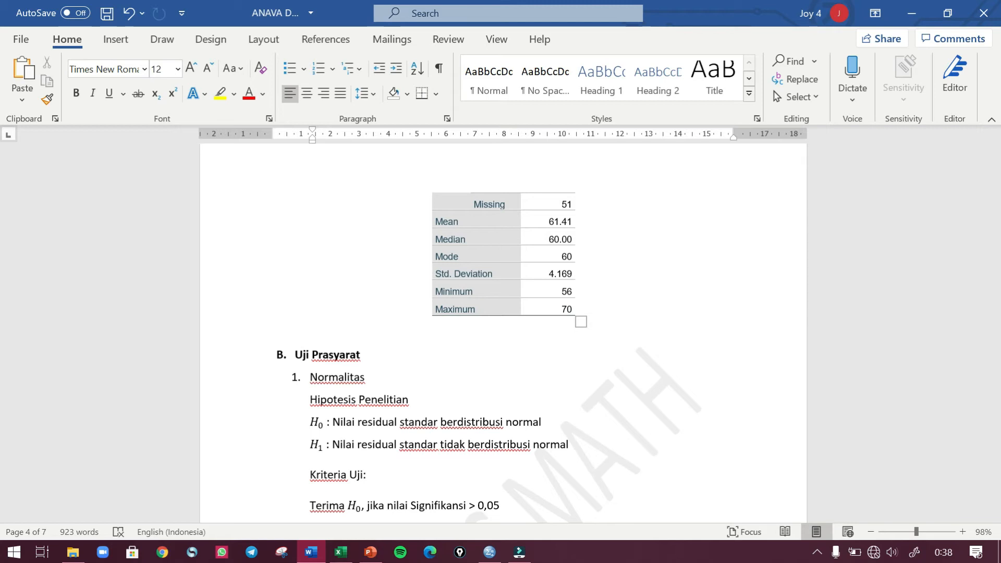
pyautogui.scroll(3, 503, 333)
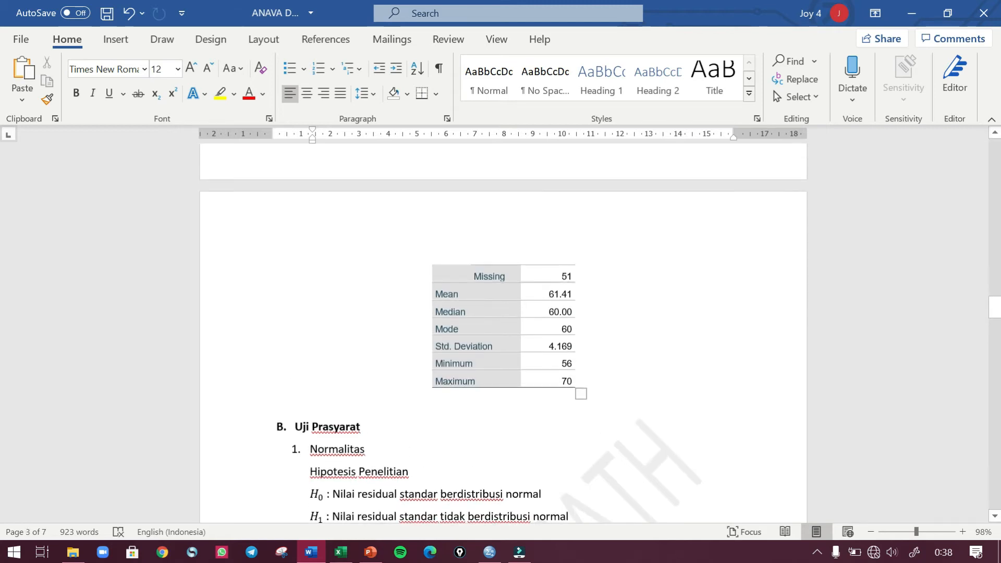
pyautogui.scroll(15, 547, 372)
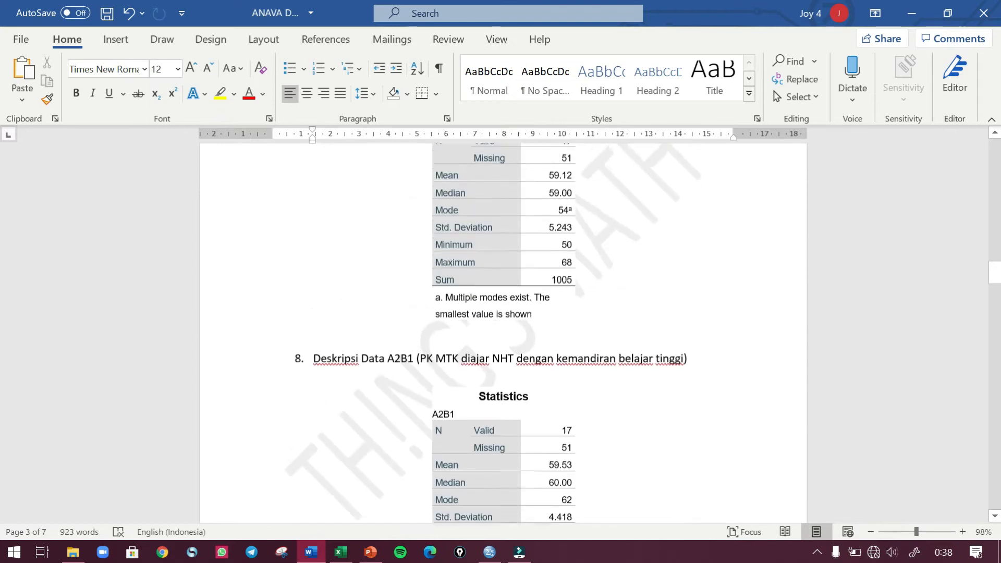
pyautogui.scroll(12, 546, 373)
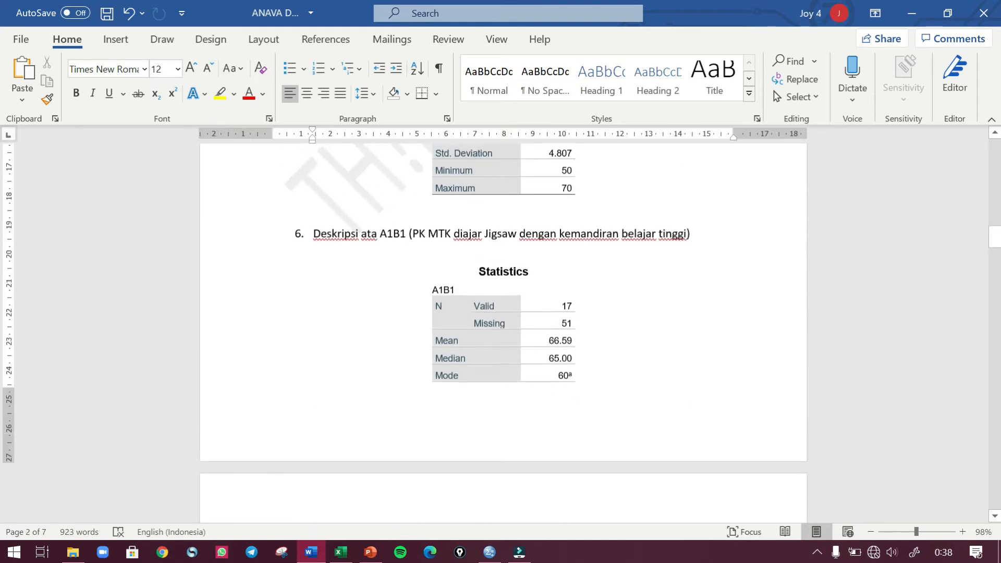
pyautogui.scroll(-10, 547, 375)
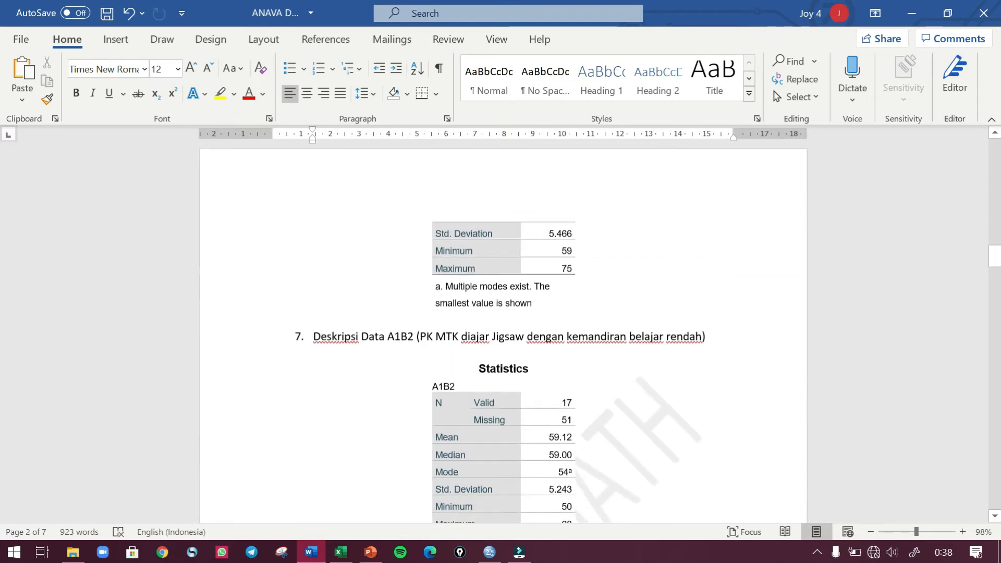
pyautogui.scroll(-12, 549, 377)
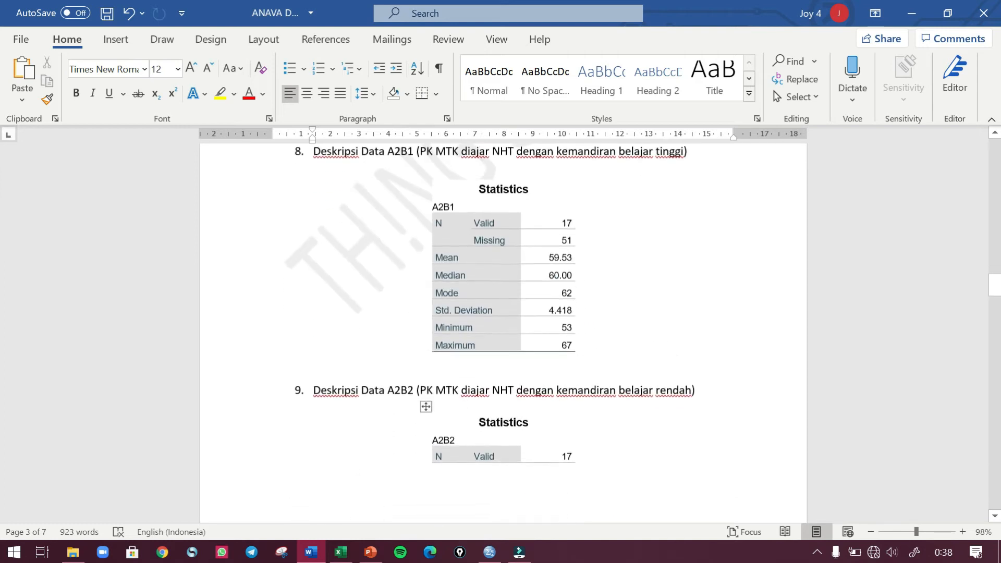
pyautogui.scroll(-3, 550, 377)
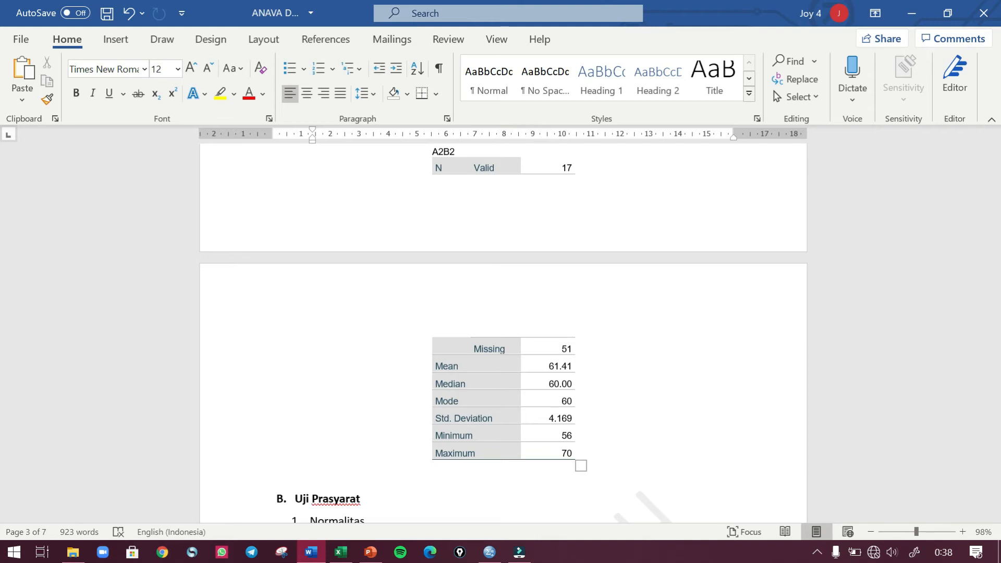
# - Switch to SPSS, save the dataset in Documents as Tutorial Anava 2 Jalur, and close the new output viewer without saving
pyautogui.hotkey('alt', 'Tab')
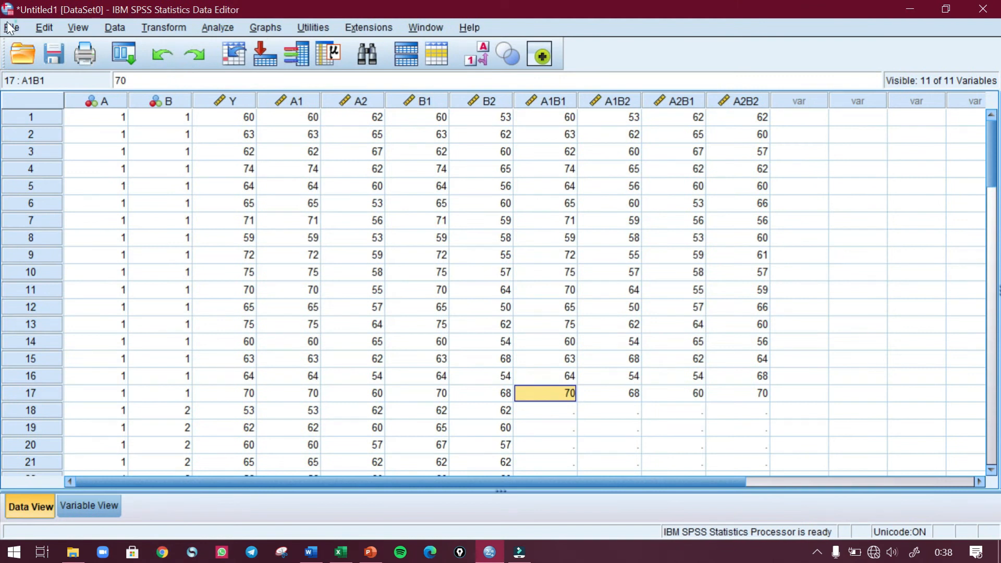
pyautogui.click(10, 27)
pyautogui.click(53, 140)
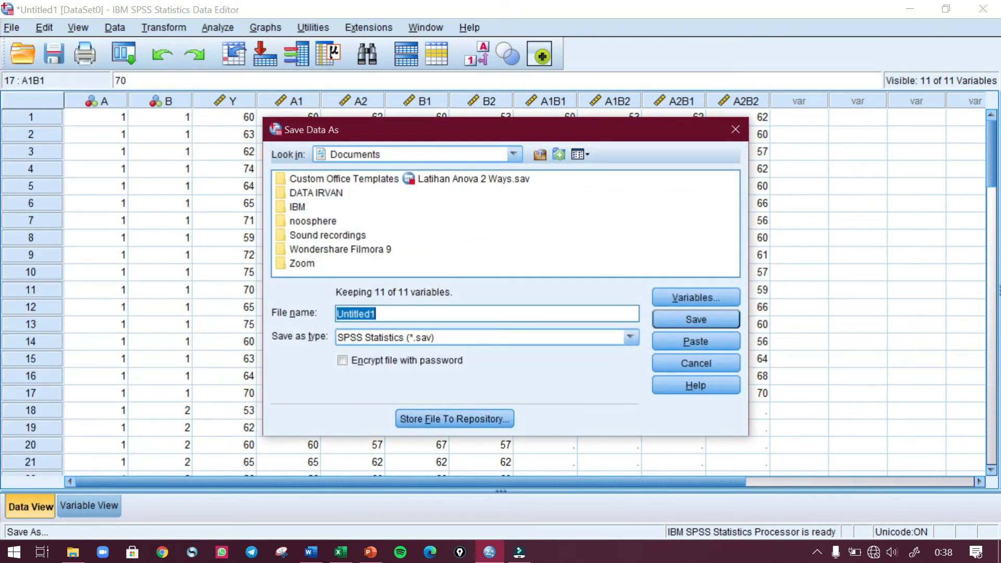
pyautogui.write('Tutorial An')
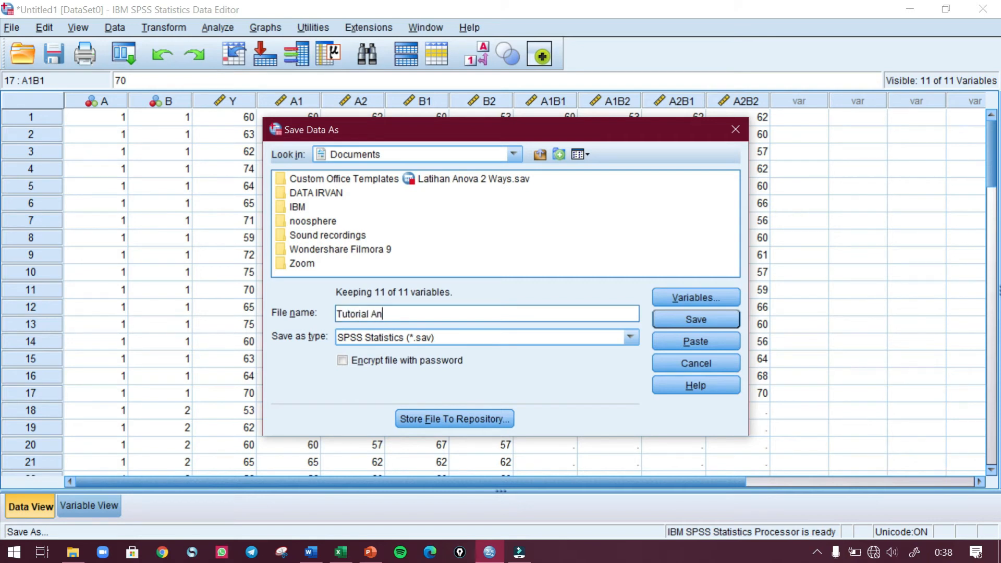
pyautogui.write('ava 2 Jalu')
pyautogui.click(663, 320)
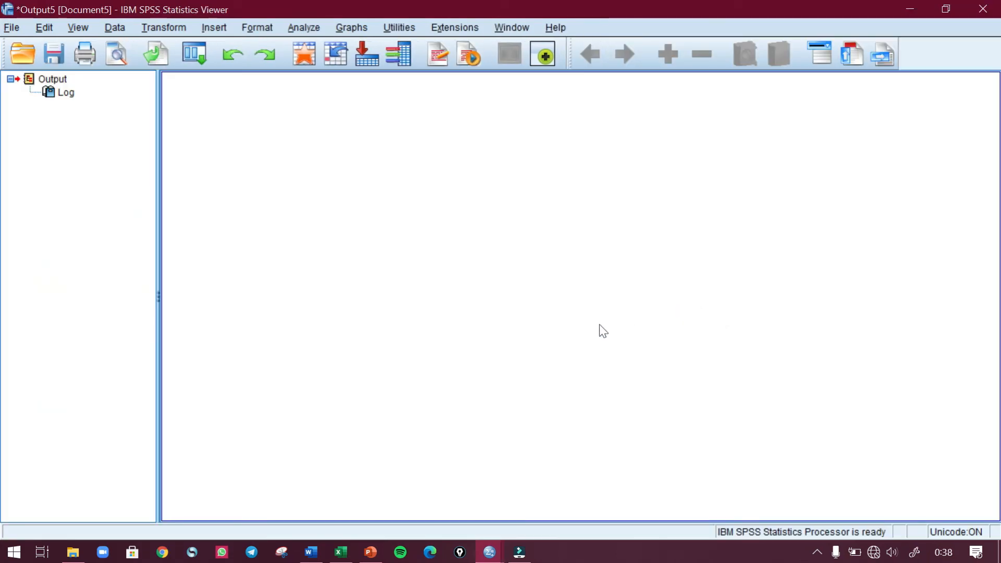
pyautogui.click(983, 9)
pyautogui.click(506, 298)
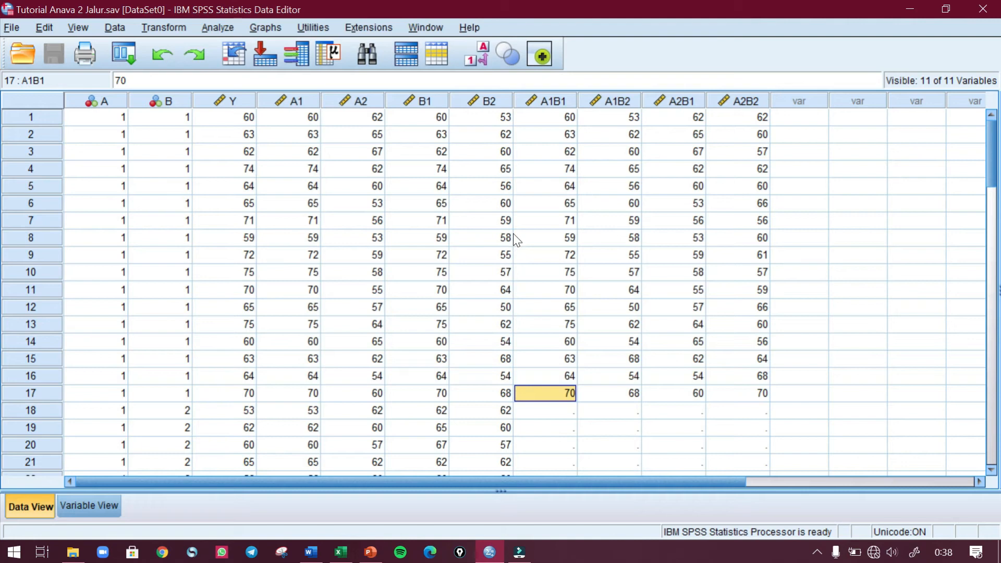
# - Switch to the PowerPoint presentation and read slide 7 on Uji Prasyarat
pyautogui.click(377, 552)
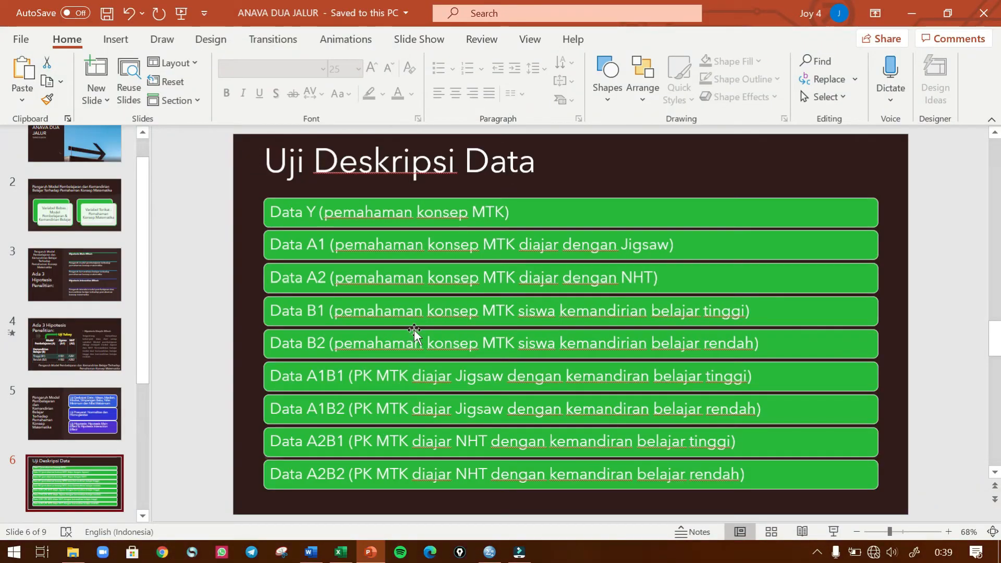
pyautogui.scroll(-3, 98, 472)
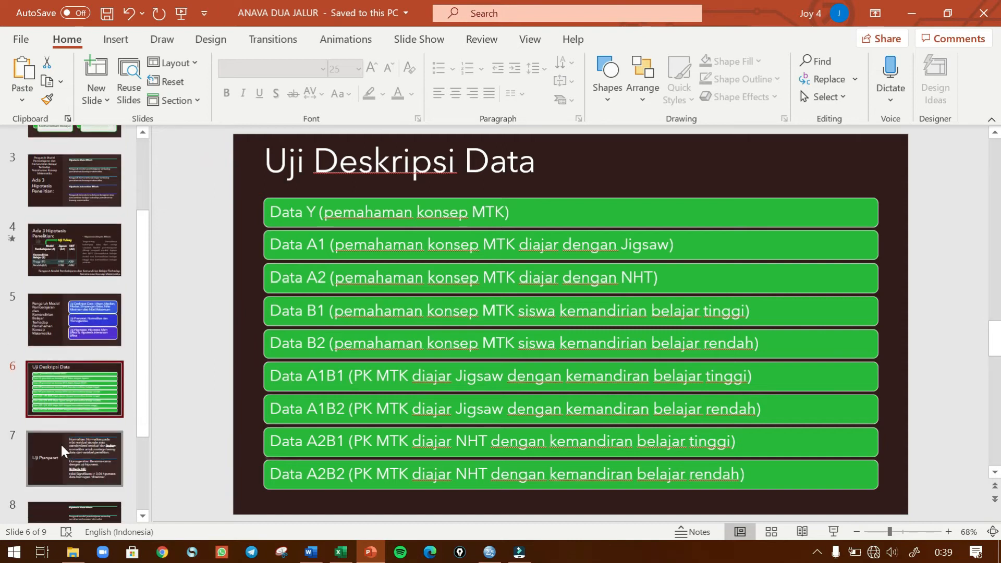
pyautogui.click(61, 443)
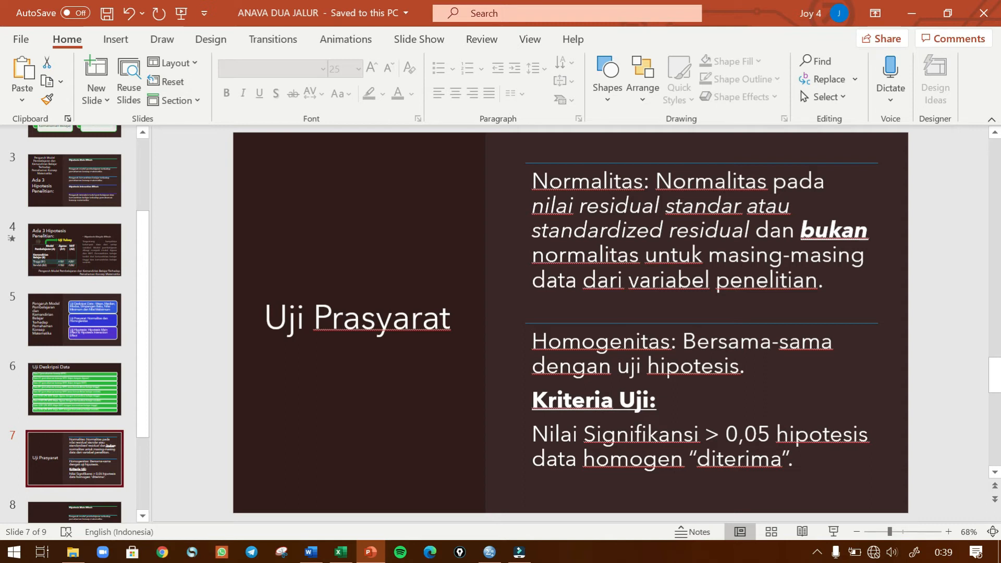
# - Switch to SPSS and open the Univariate analysis of the General Linear Model for the dataset
pyautogui.click(489, 551)
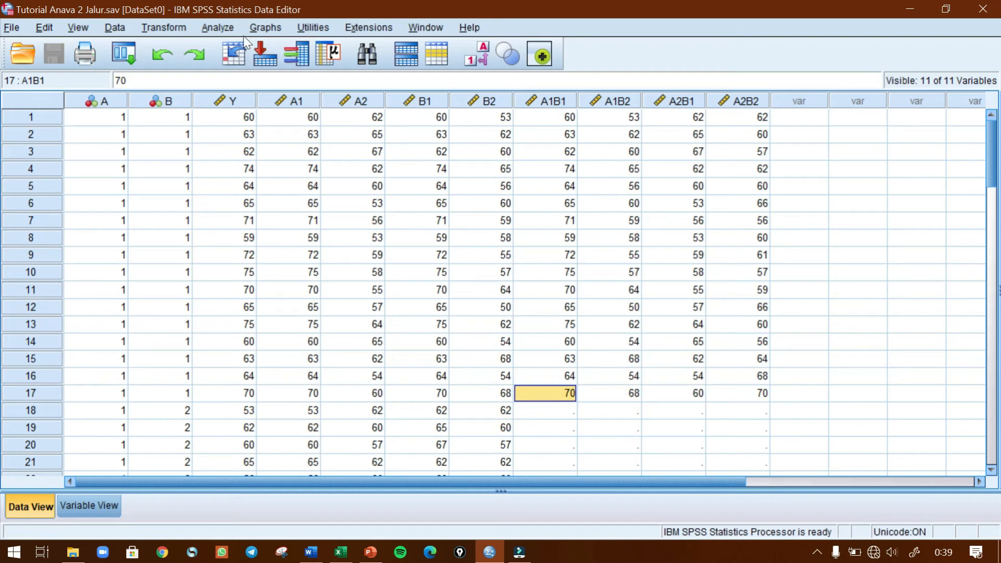
pyautogui.click(222, 28)
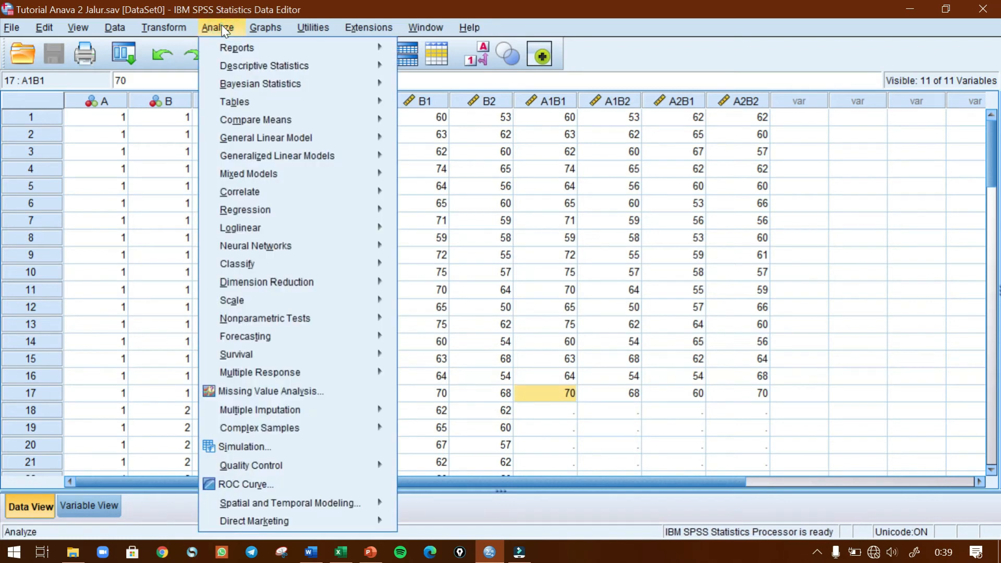
pyautogui.moveTo(243, 143)
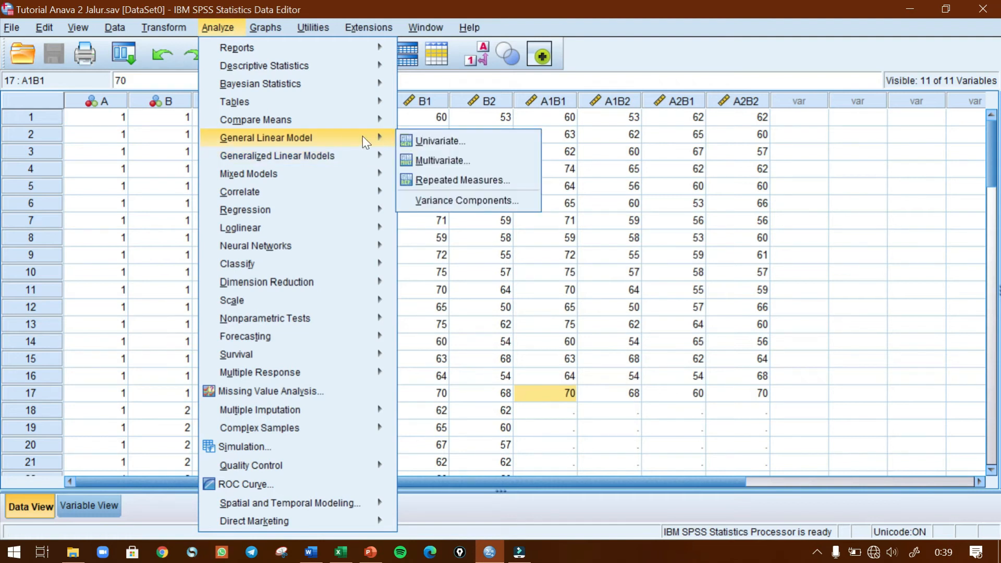
pyautogui.click(415, 141)
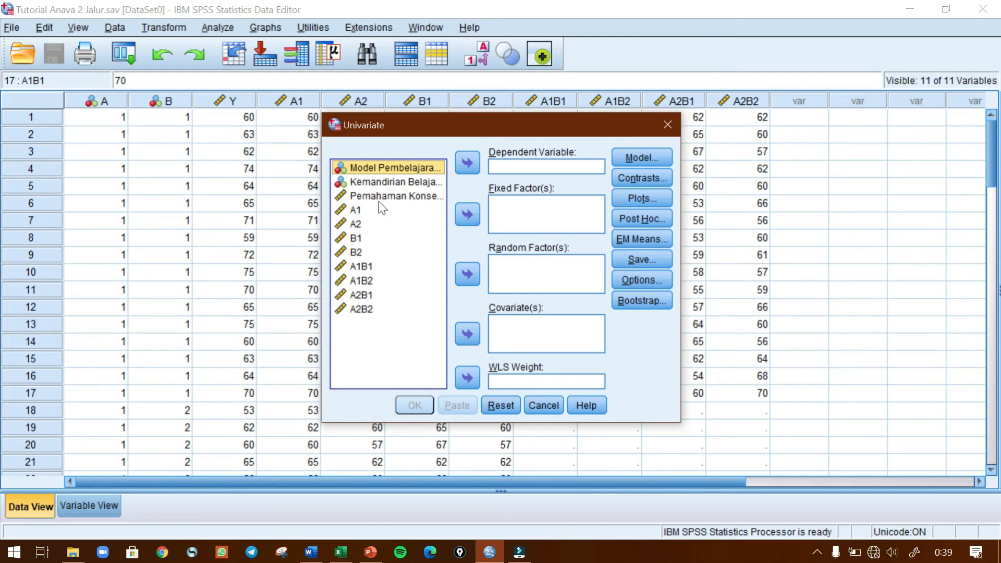
pyautogui.click(370, 198)
pyautogui.click(467, 214)
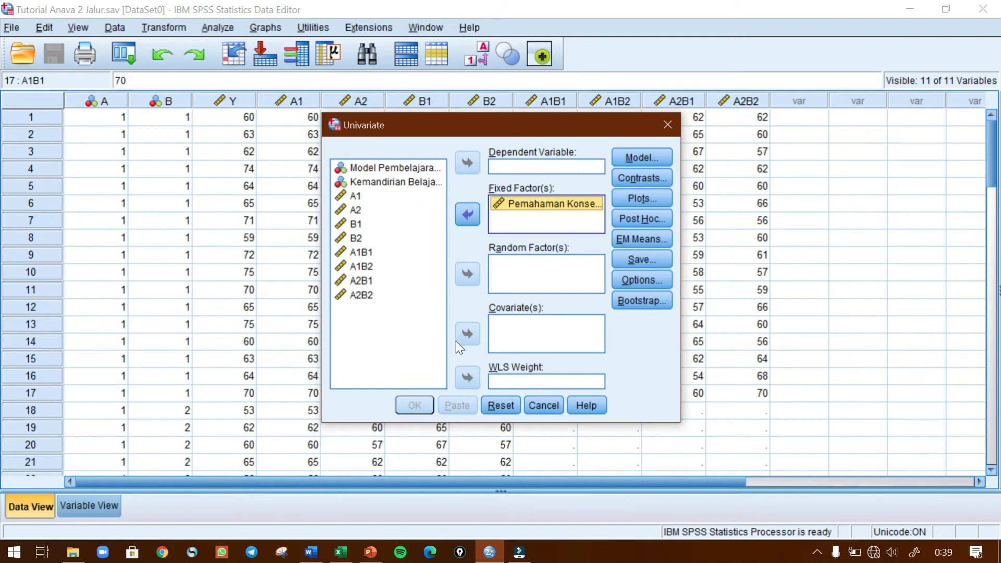
pyautogui.click(498, 404)
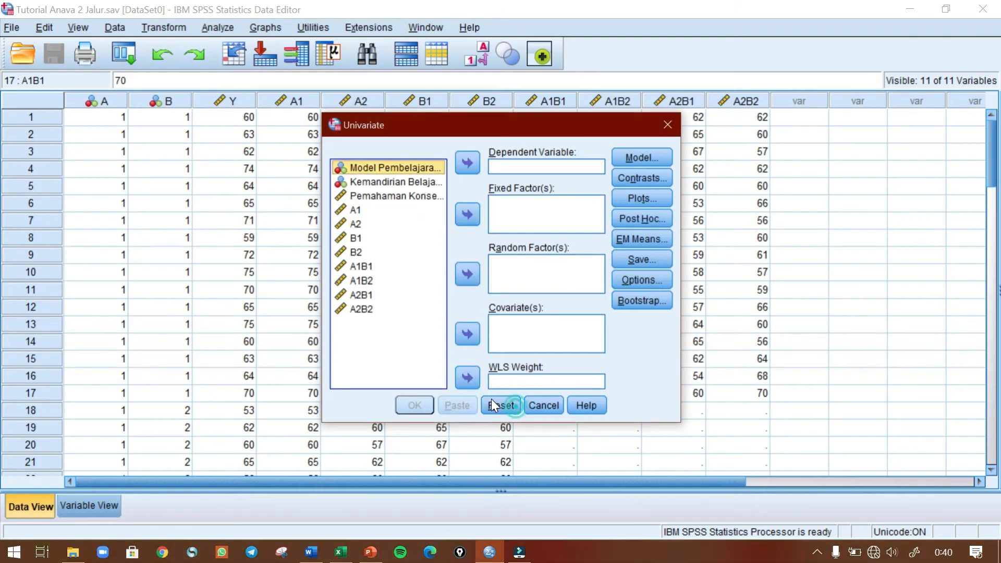
pyautogui.click(404, 198)
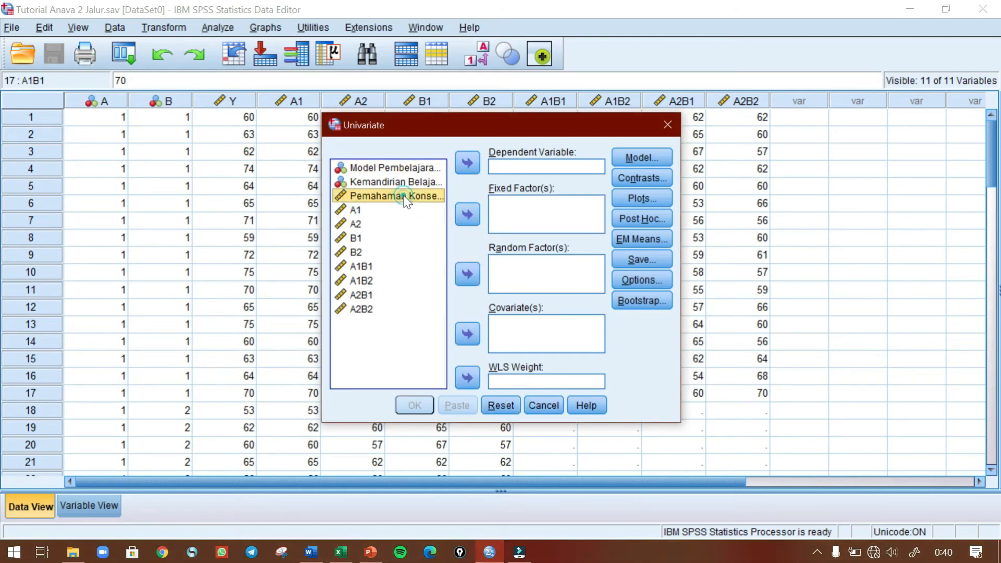
pyautogui.click(468, 162)
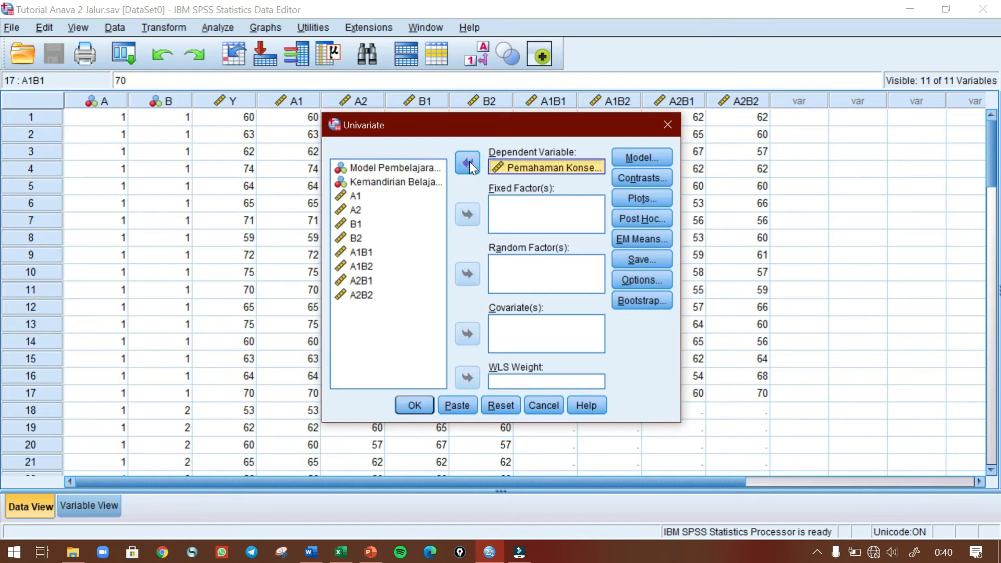
pyautogui.click(378, 169)
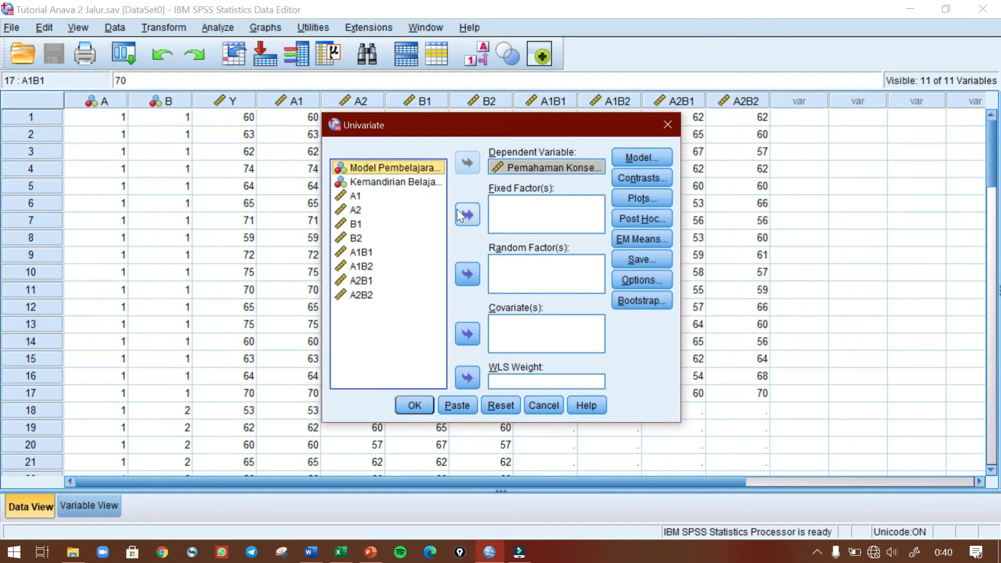
pyautogui.click(458, 215)
pyautogui.click(383, 170)
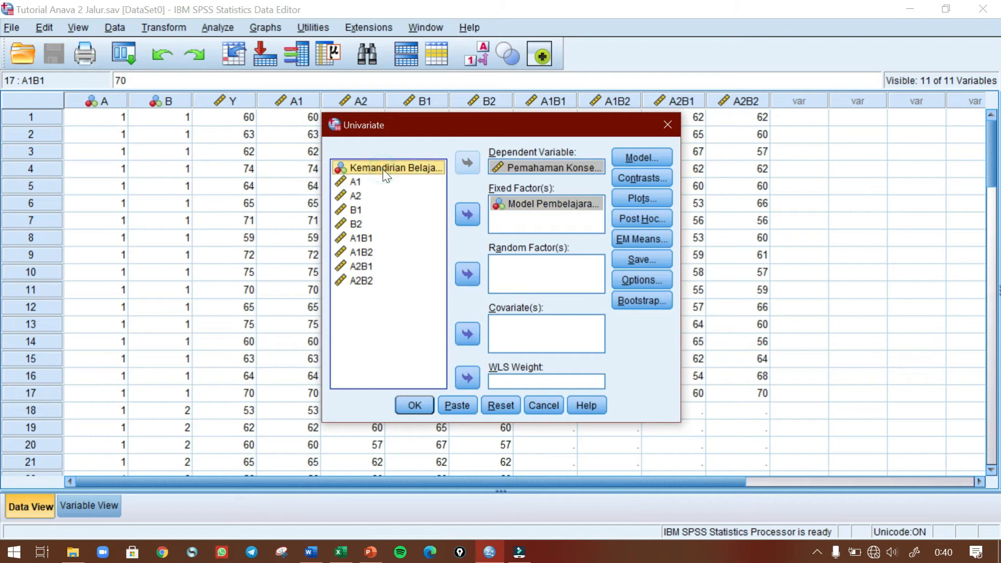
pyautogui.click(463, 214)
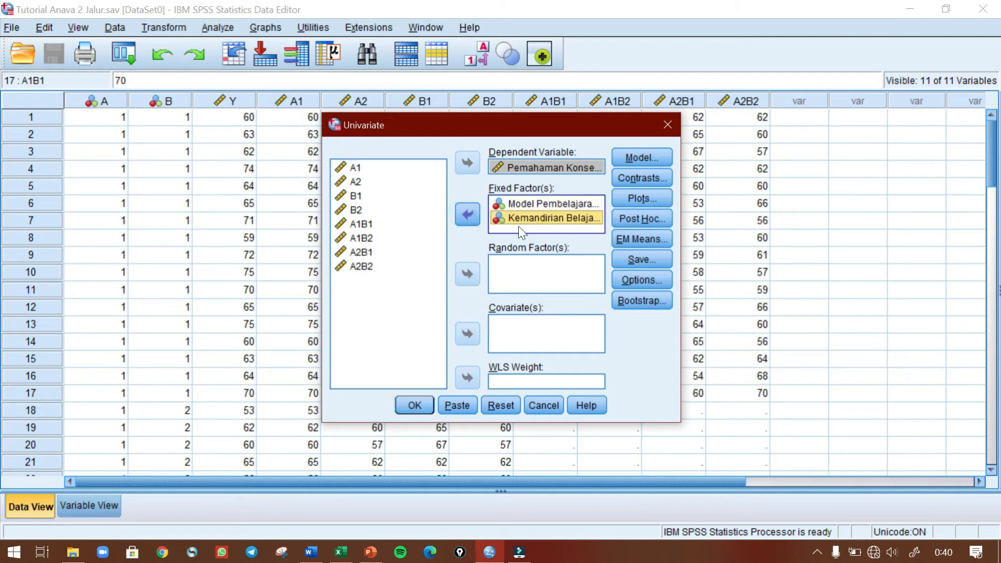
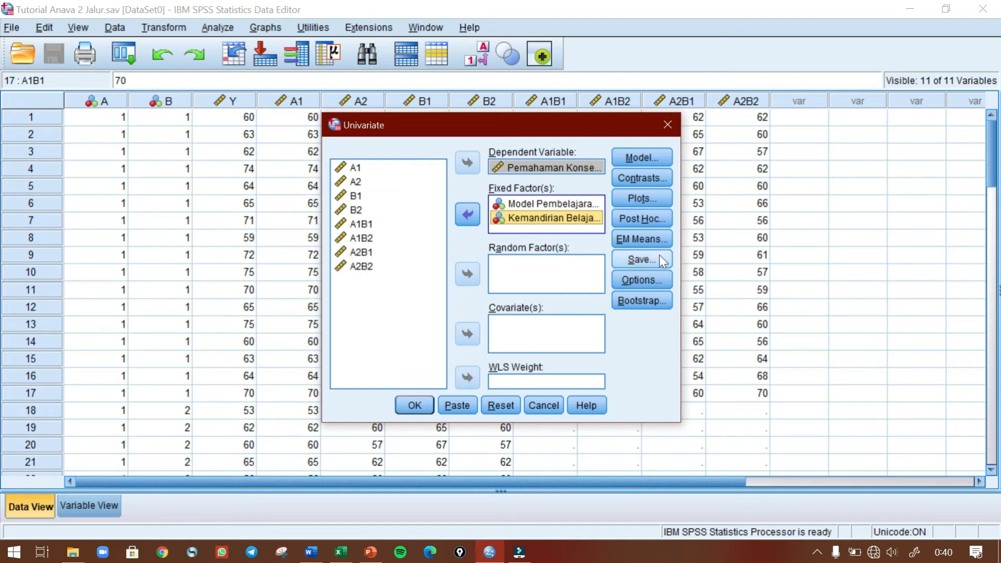
pyautogui.click(641, 259)
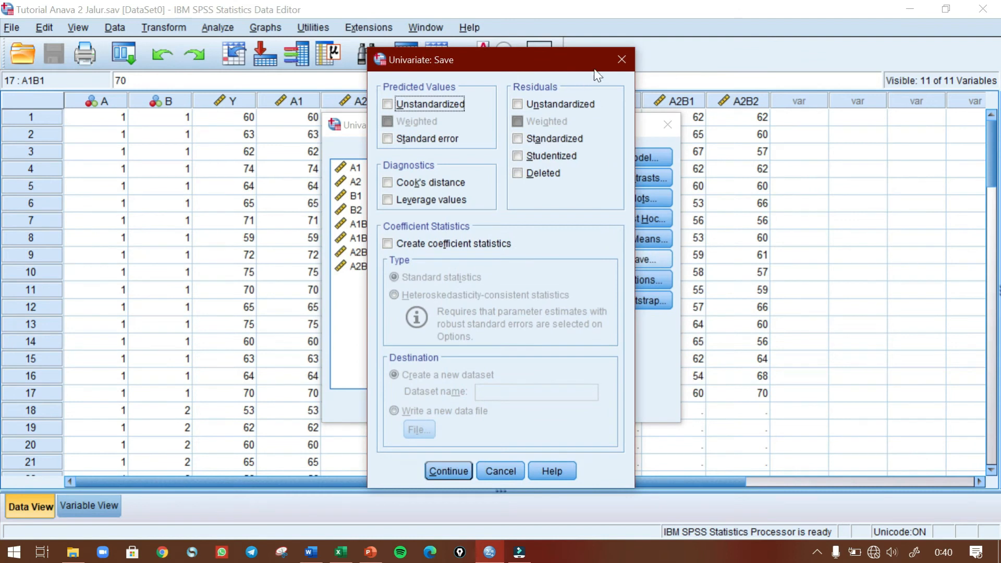
pyautogui.click(620, 60)
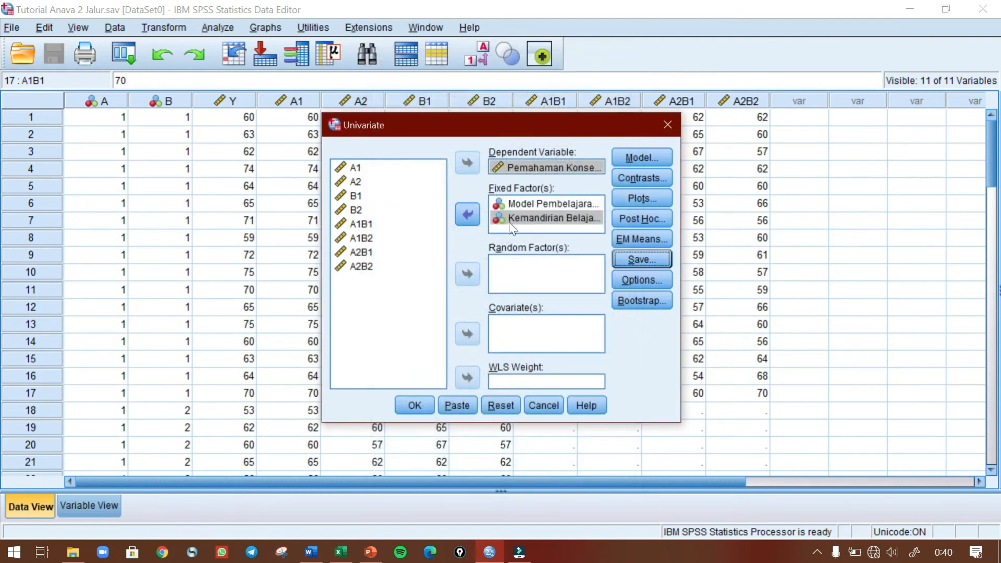
pyautogui.click(501, 405)
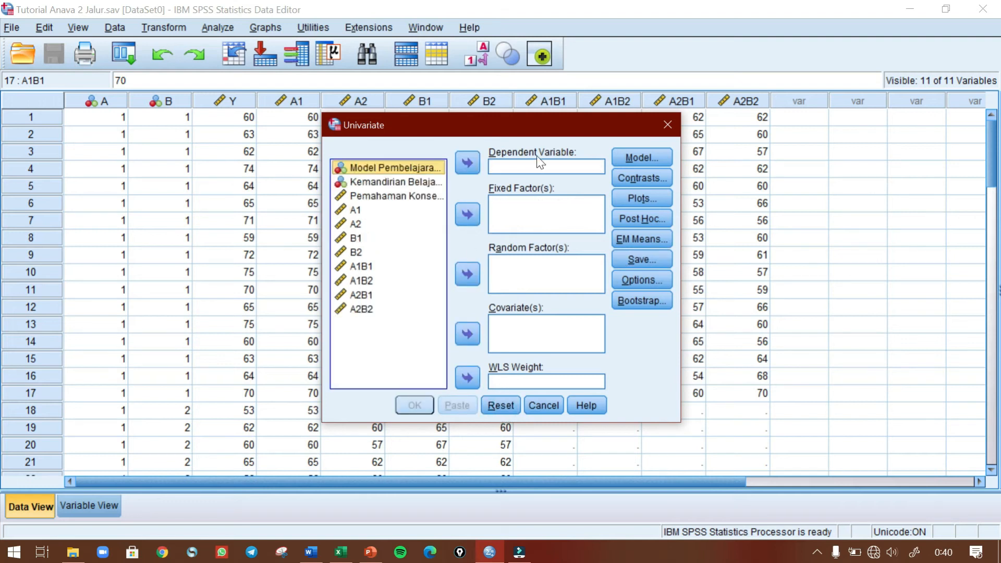
# - Assign Pemahaman Konsep MTK as the dependent variable and Model Pembelajaran and Kemandirian Belajar as fixed factors
pyautogui.click(420, 197)
pyautogui.click(476, 163)
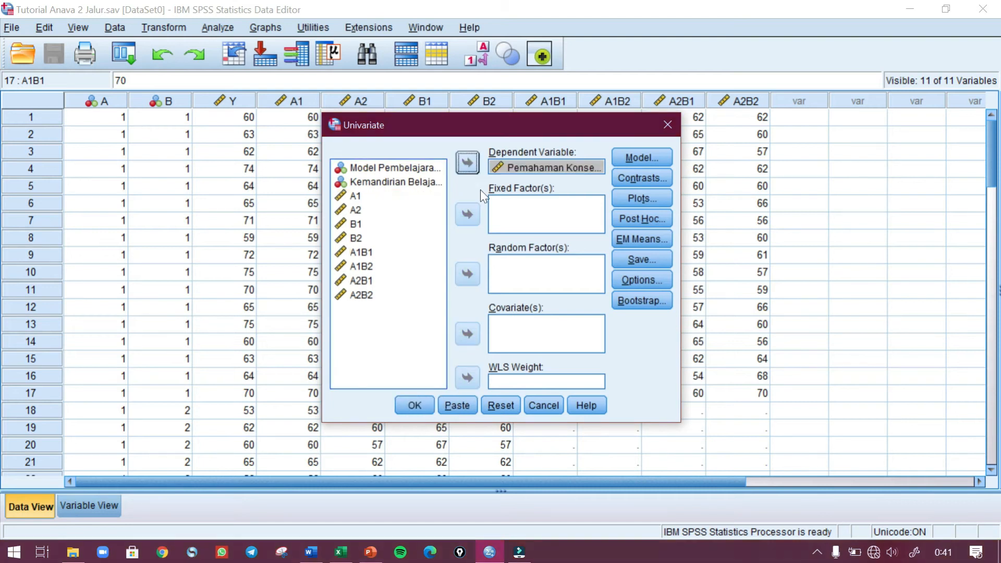
pyautogui.click(387, 172)
pyautogui.click(468, 215)
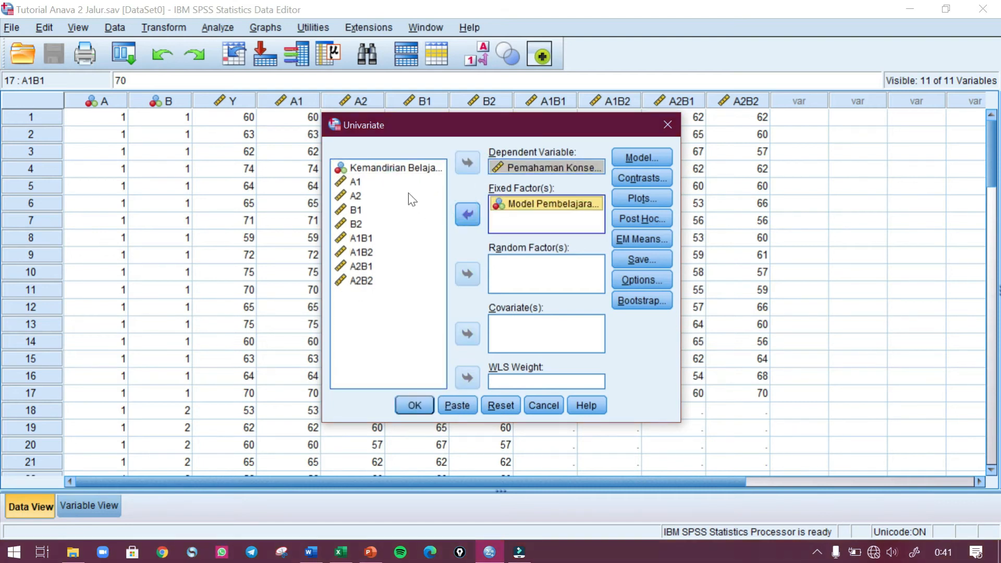
pyautogui.click(383, 170)
pyautogui.click(457, 217)
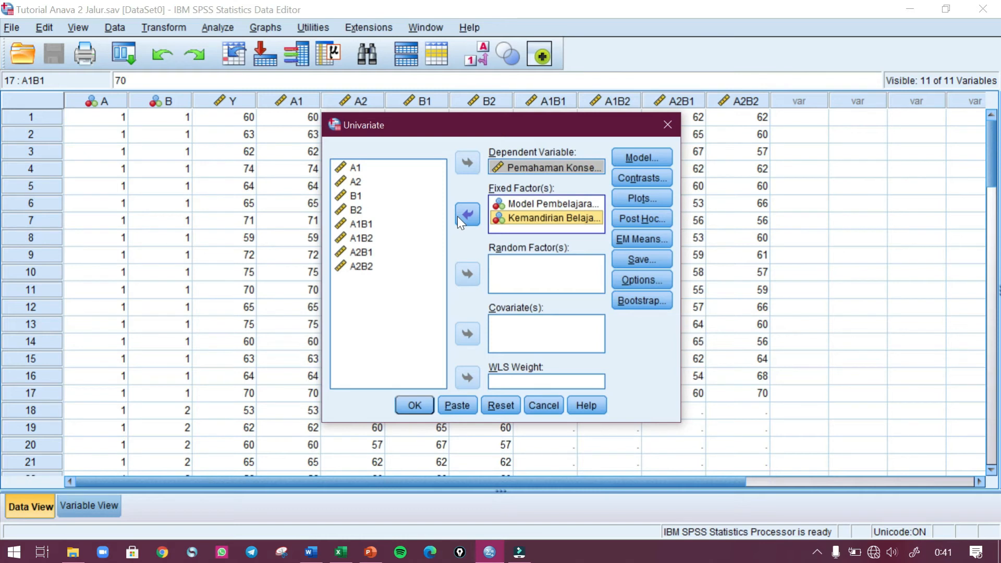
# - Choose to save the standardized residuals as a variable and run the univariate analysis
pyautogui.click(633, 261)
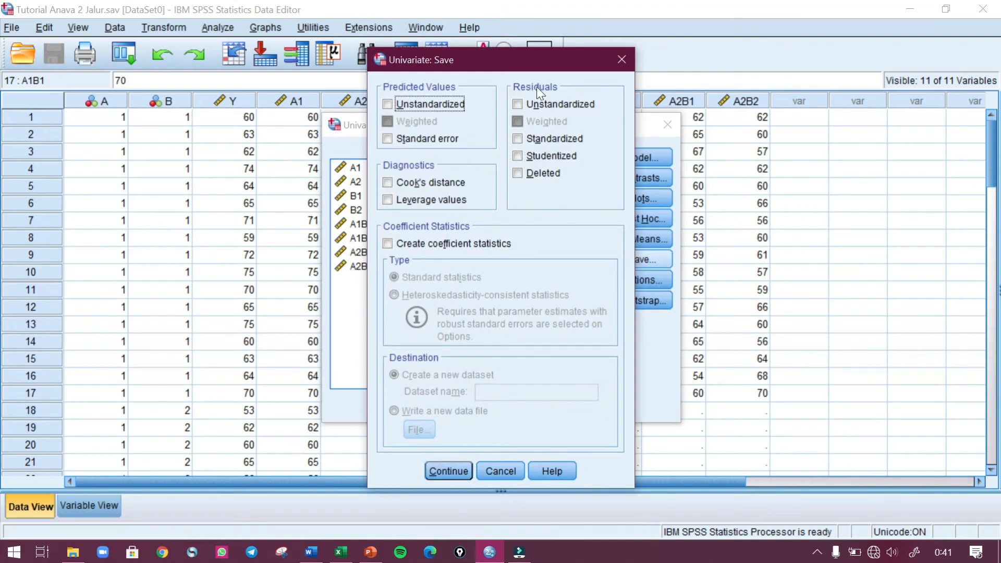
pyautogui.click(514, 139)
pyautogui.click(453, 470)
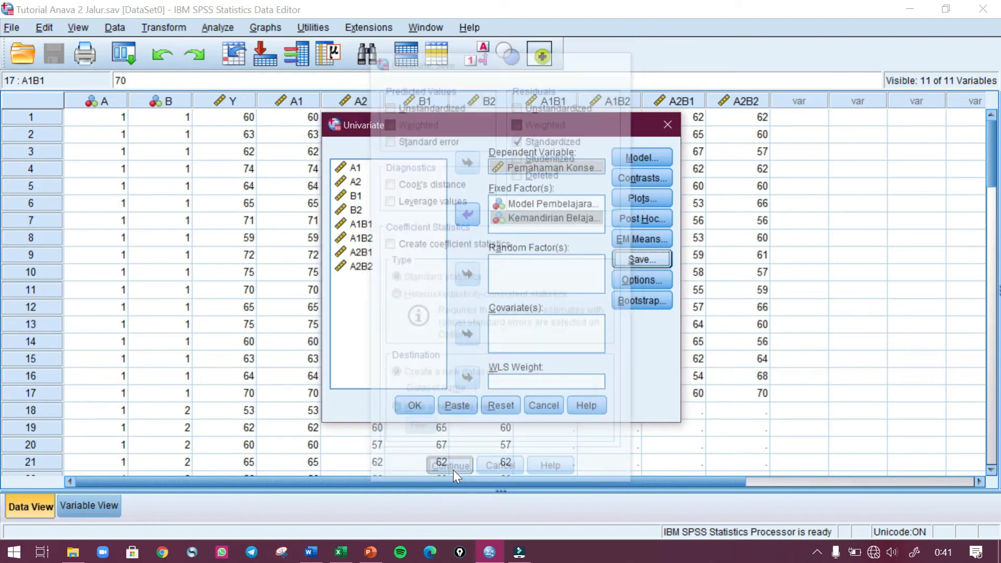
pyautogui.click(414, 405)
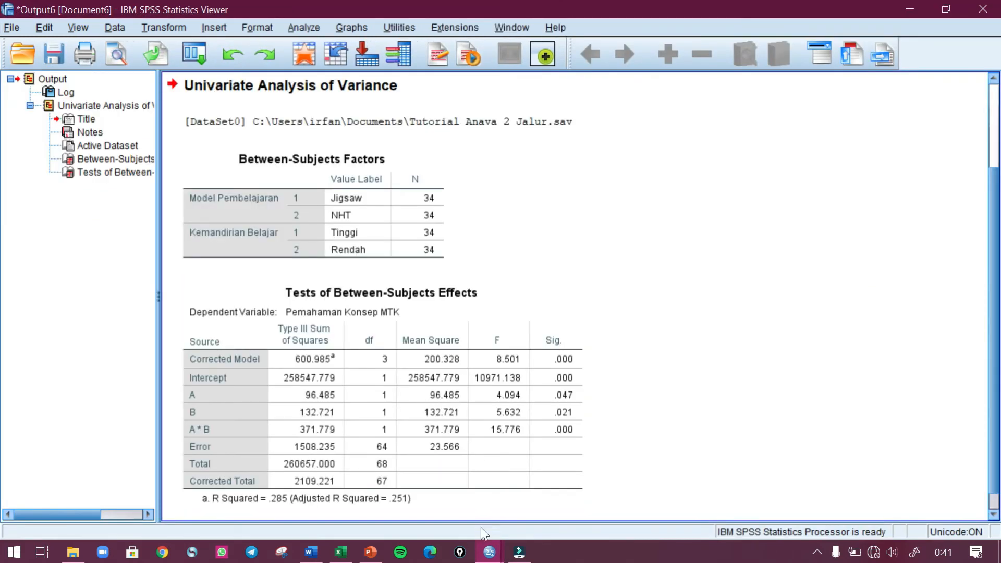
# - Return to the dataset and inspect the new standardized residual variable's values and its label in the variable definitions
pyautogui.click(588, 247)
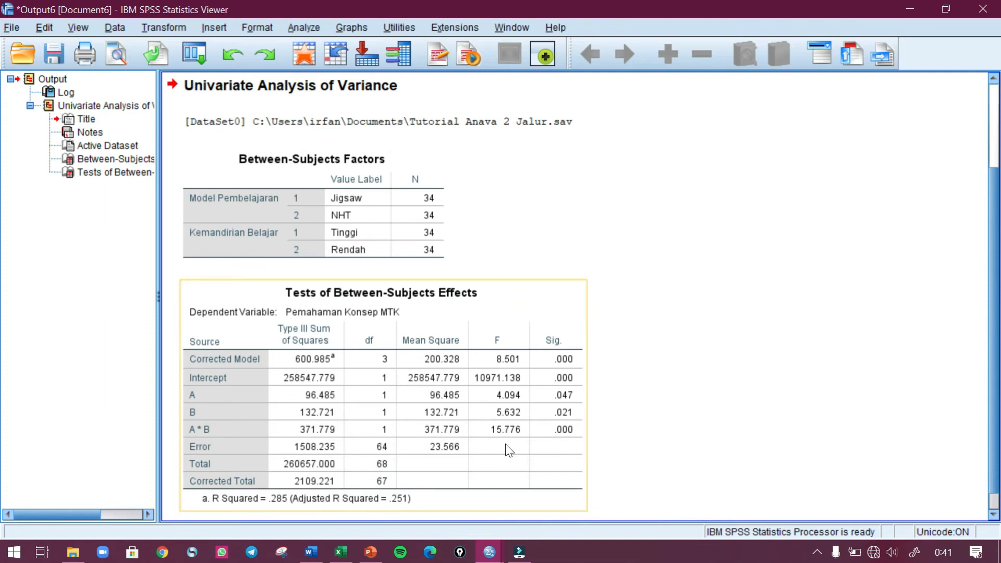
pyautogui.moveTo(489, 551)
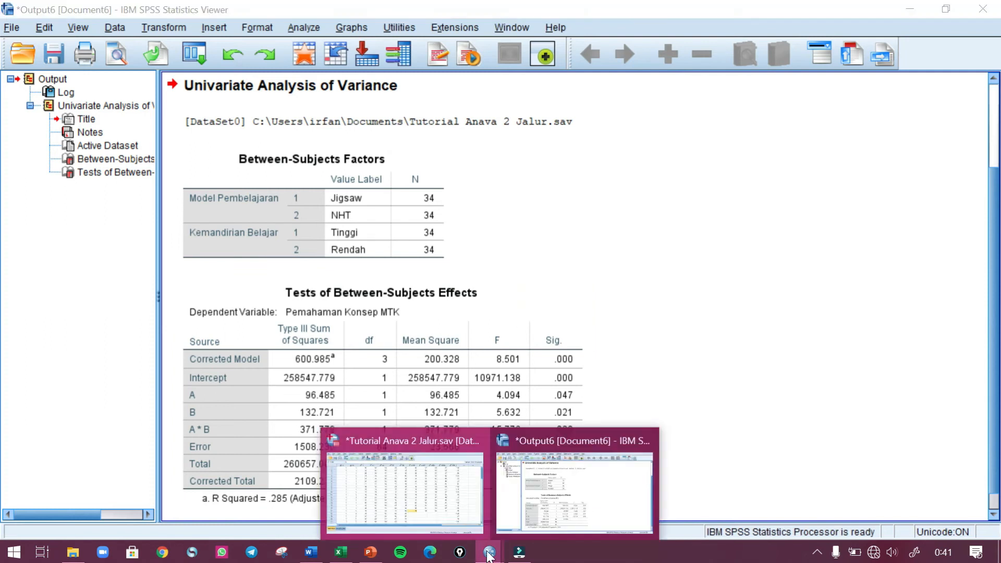
pyautogui.click(431, 497)
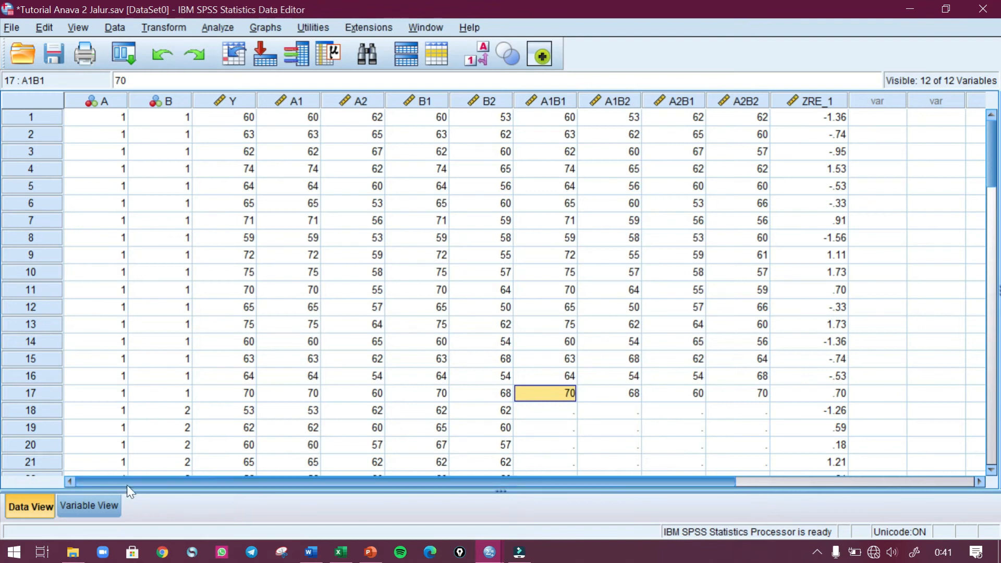
pyautogui.click(111, 506)
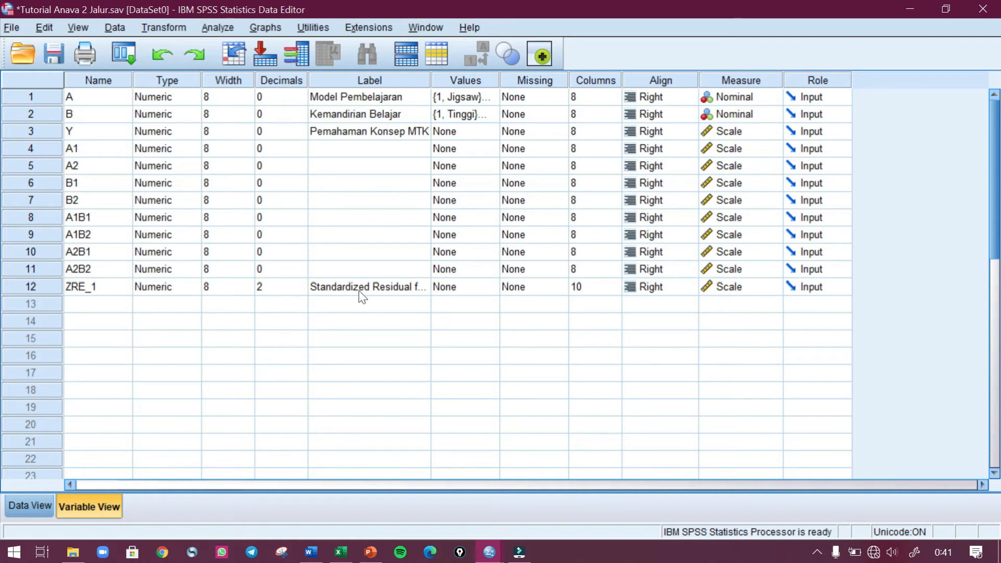
pyautogui.click(409, 290)
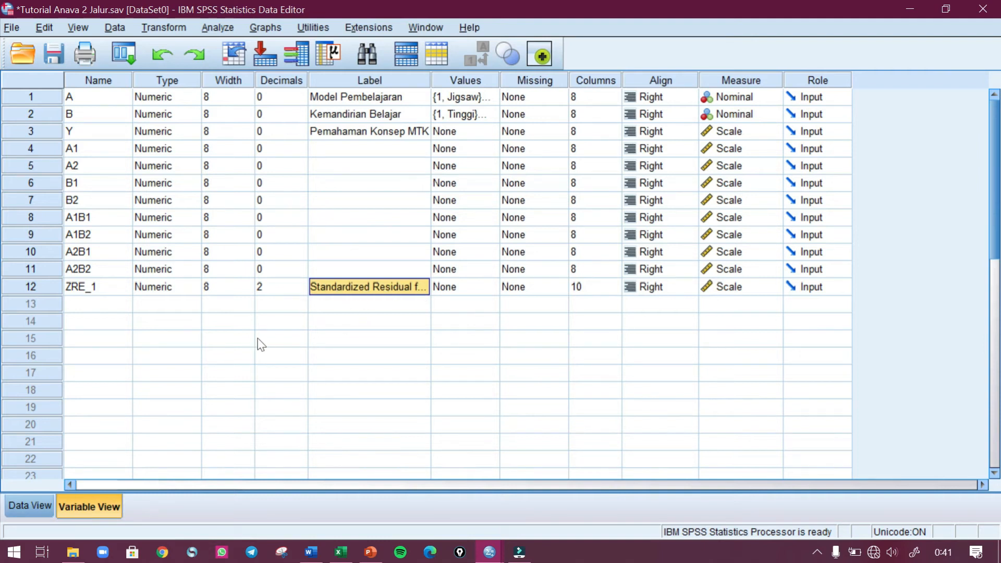
pyautogui.click(46, 503)
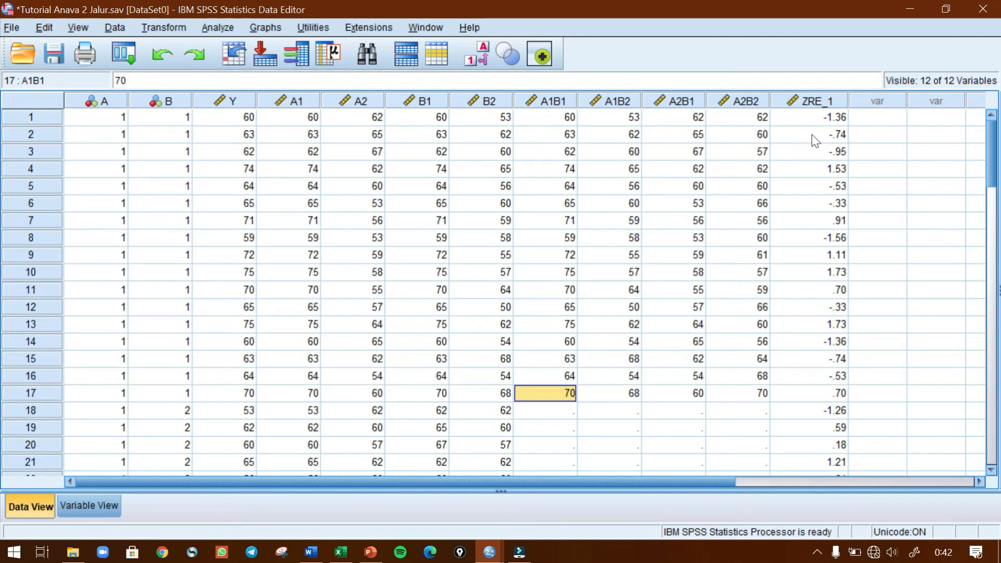
# - Open the Explore analysis and add the standardized residual variable to its dependent list
pyautogui.click(221, 28)
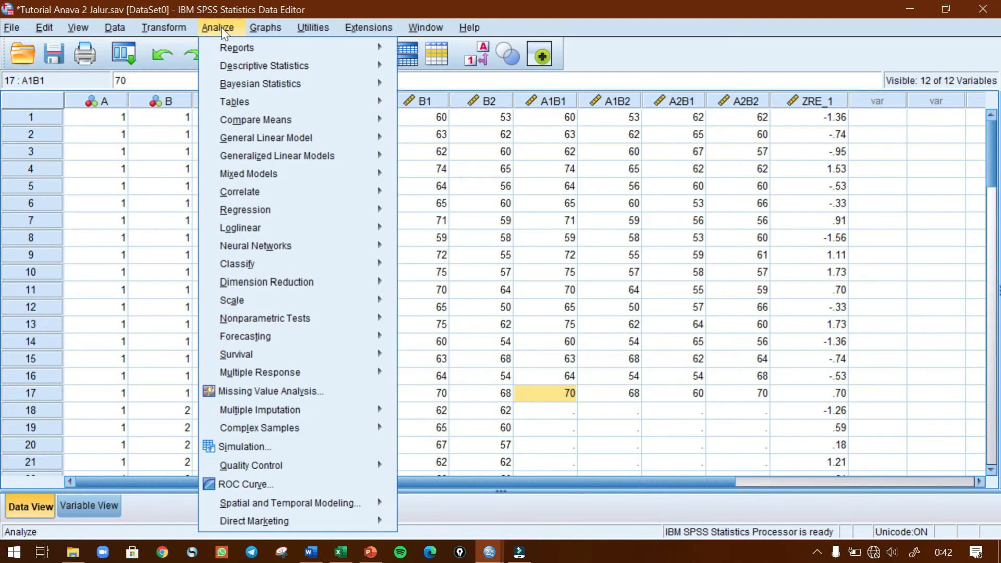
pyautogui.moveTo(246, 68)
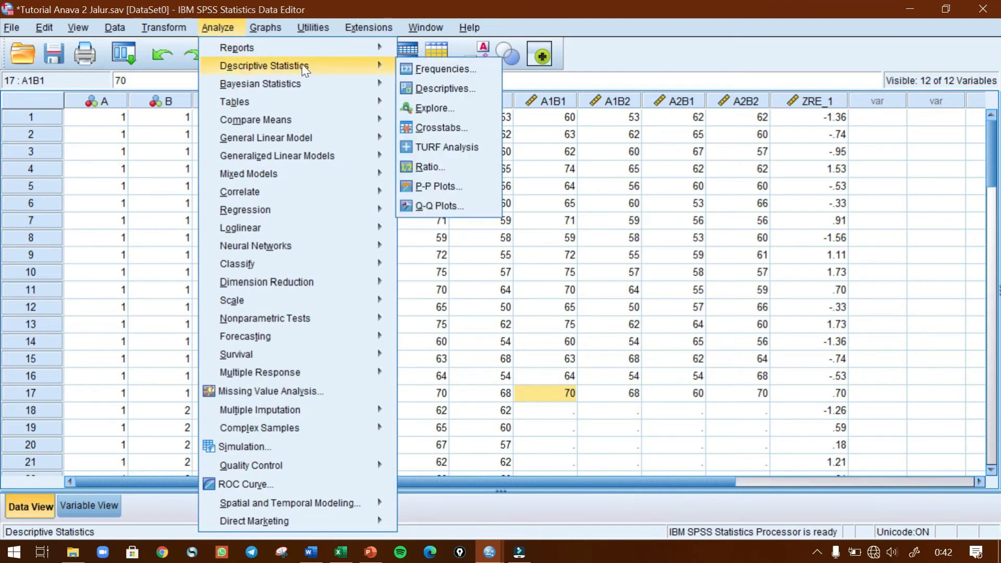
pyautogui.click(437, 107)
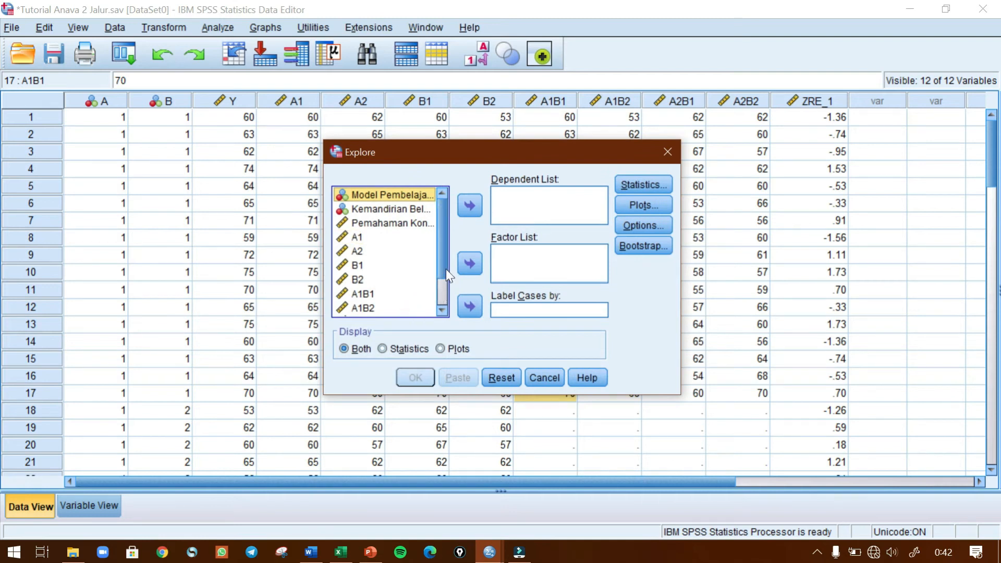
pyautogui.scroll(-1, 440, 306)
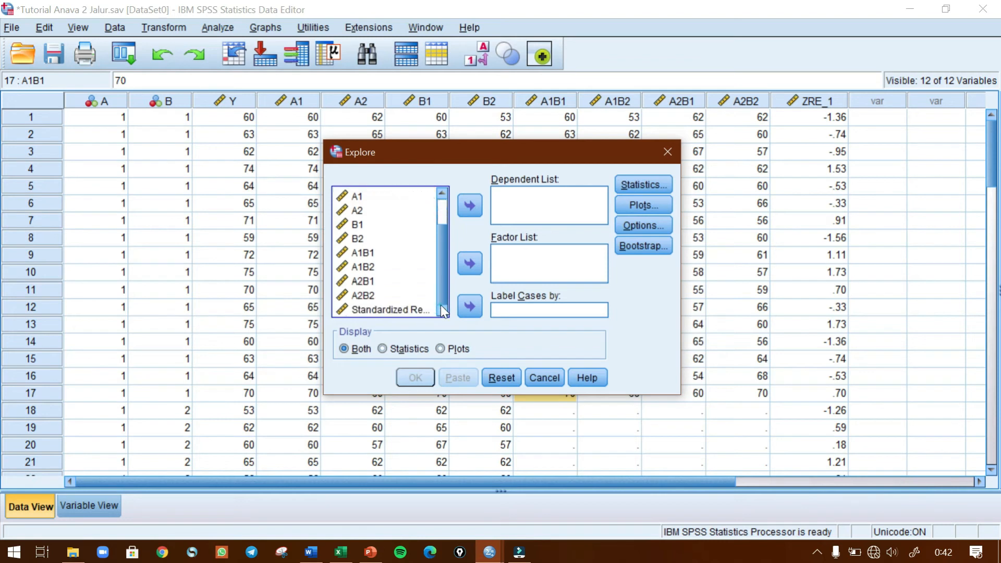
pyautogui.click(379, 310)
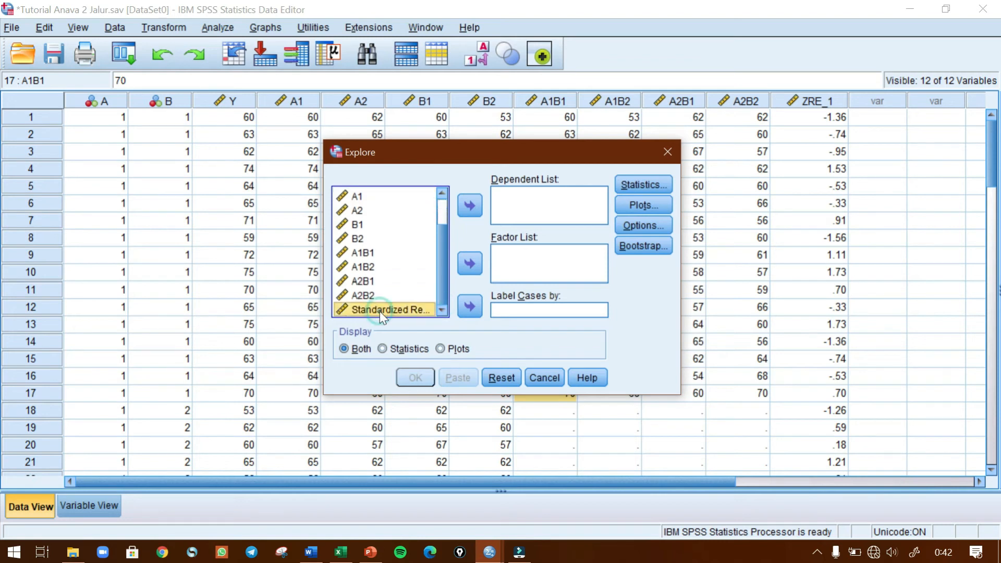
pyautogui.click(468, 208)
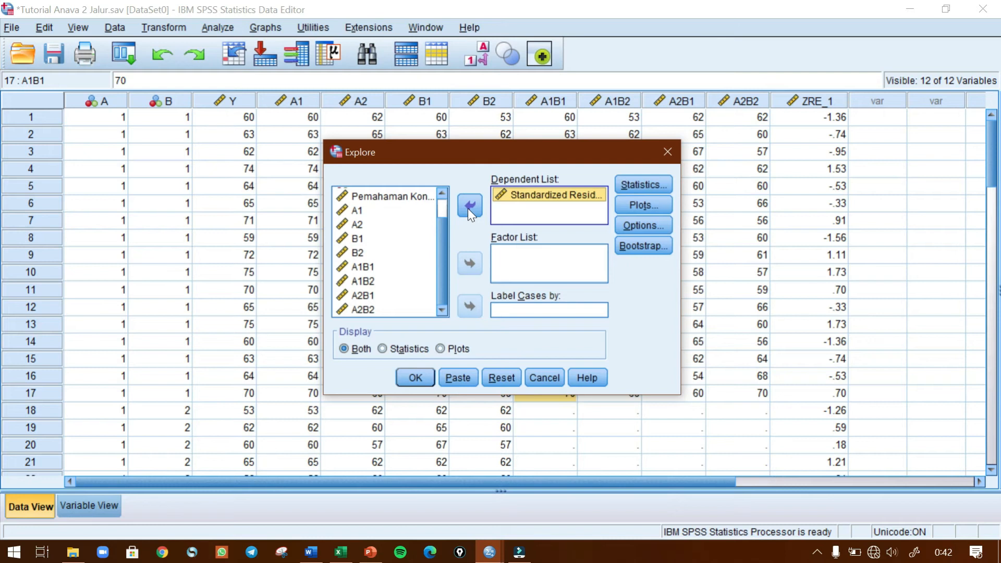
# - Enable normality plots with tests for the Explore analysis
pyautogui.click(644, 205)
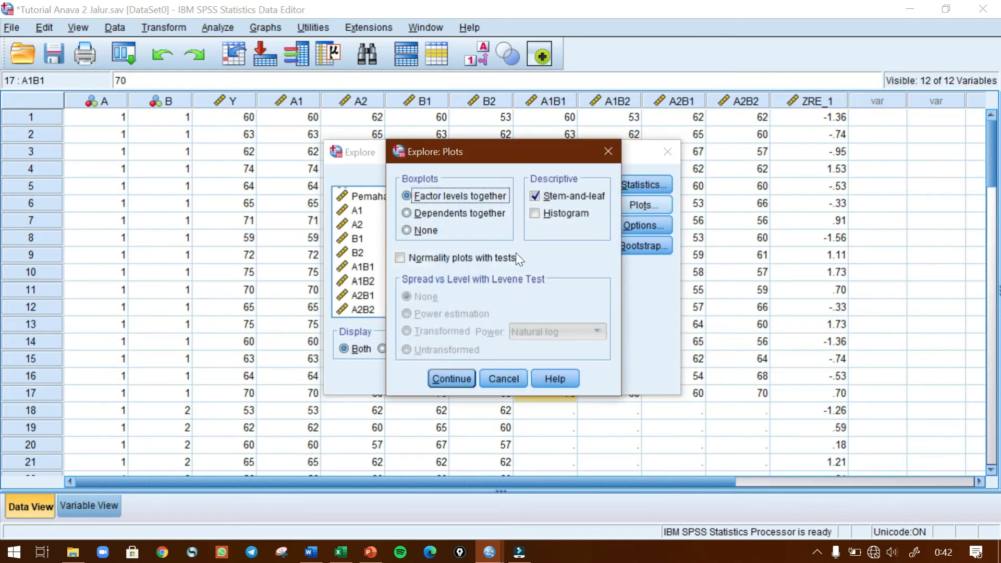
pyautogui.click(400, 257)
pyautogui.click(467, 380)
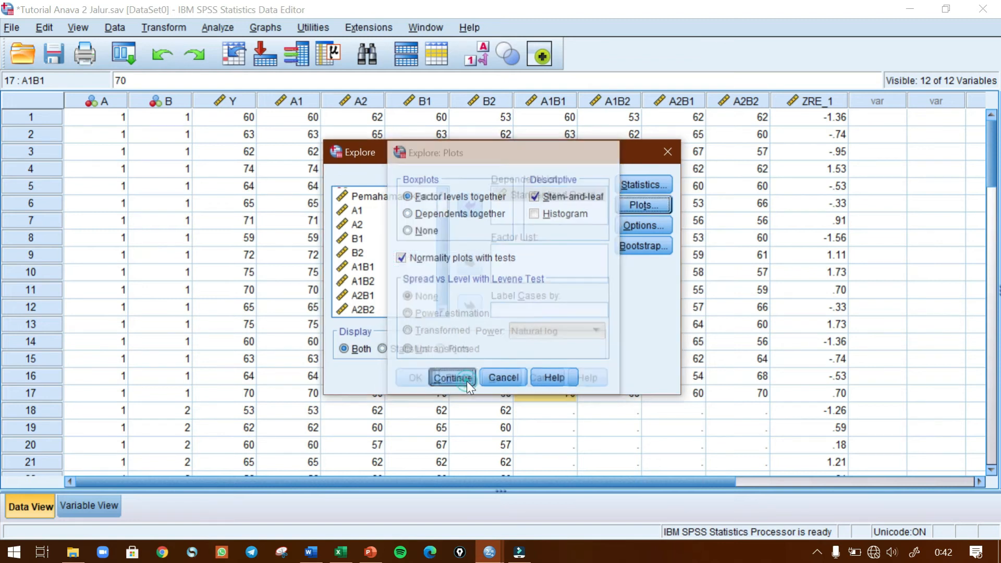
# - Run the Explore analysis and copy the Tests of Normality table from the output
pyautogui.click(414, 380)
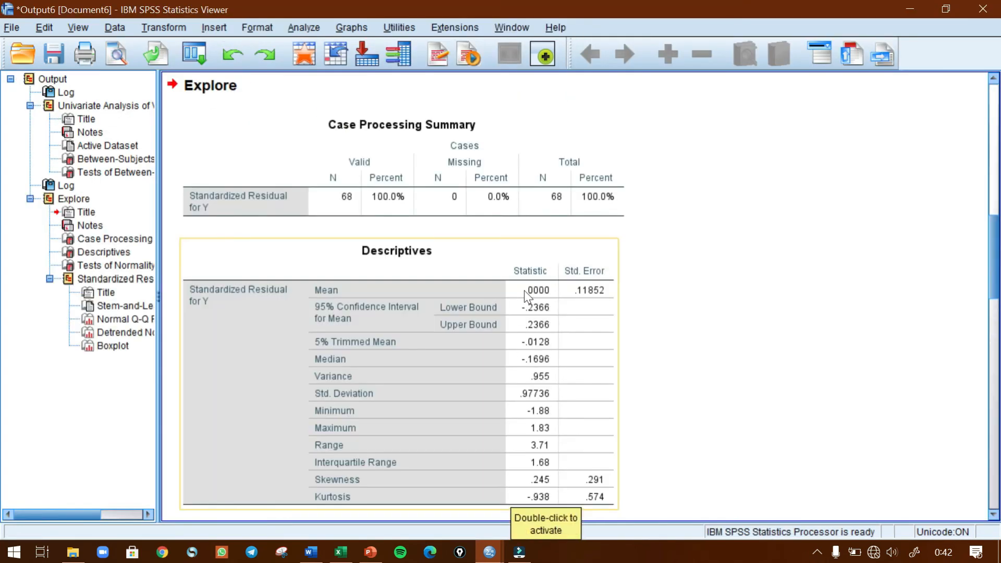
pyautogui.scroll(-7, 445, 233)
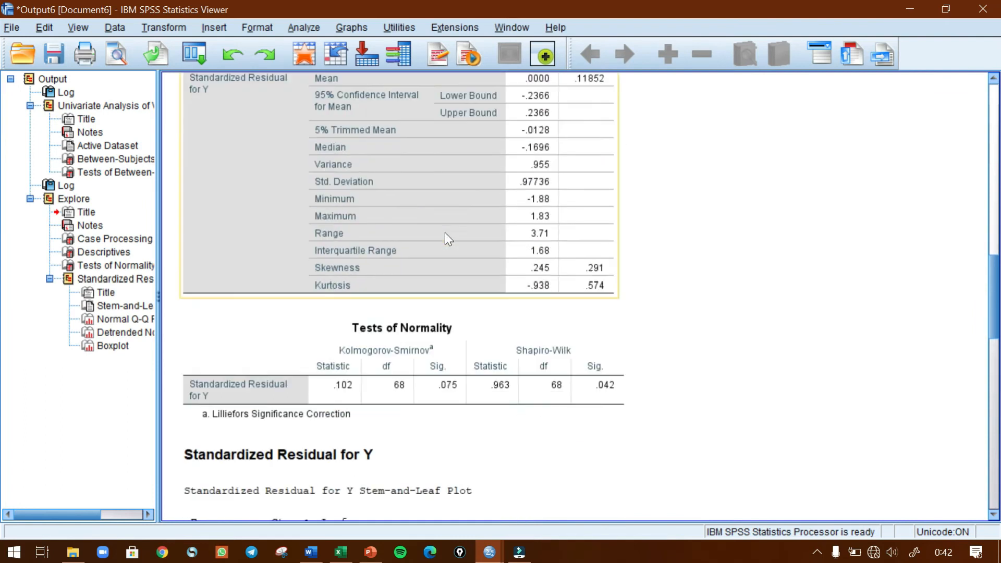
pyautogui.click(280, 203)
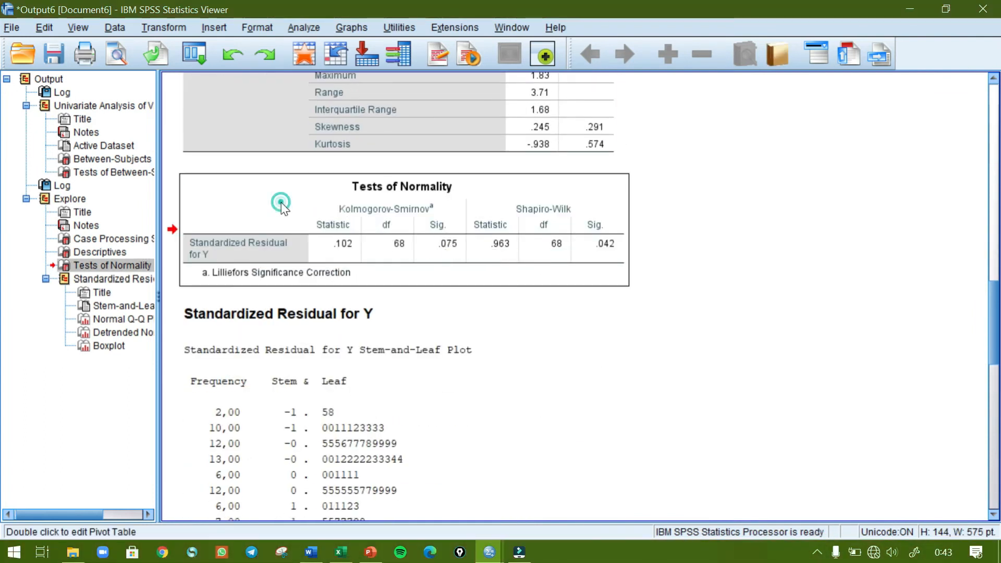
pyautogui.rightClick(280, 203)
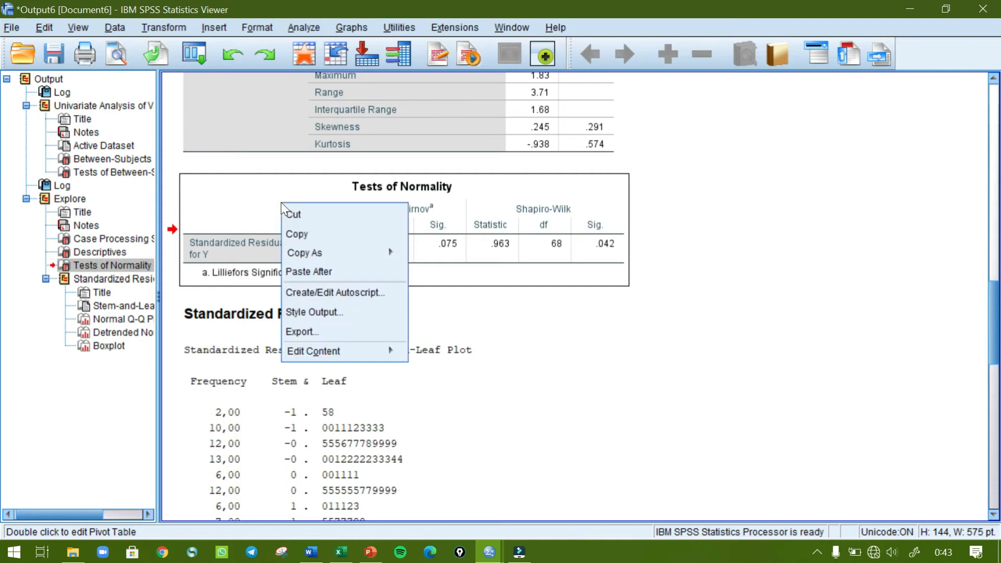
pyautogui.click(292, 238)
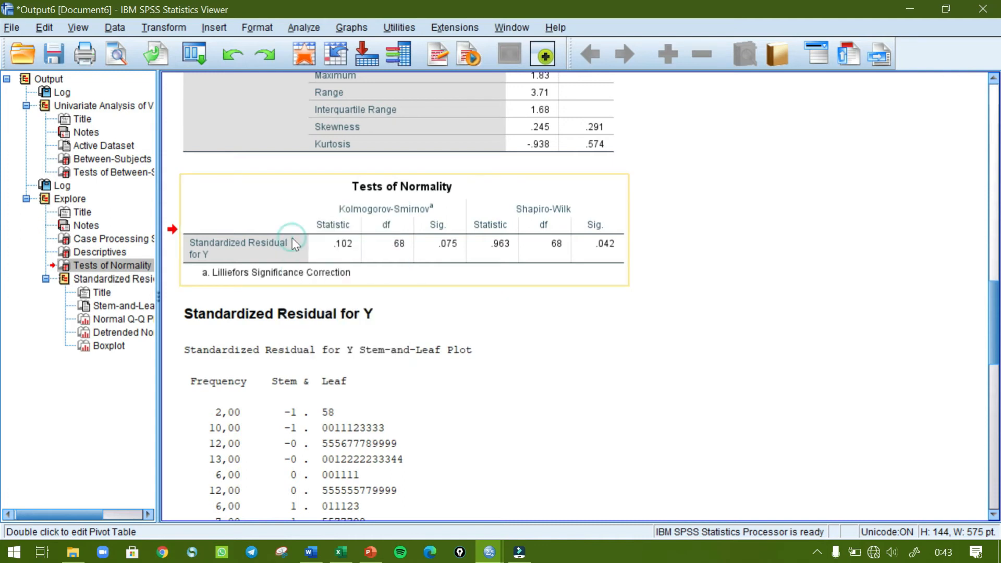
# - Switch to the Word document and delete the old Tests of Normality table under "Tabel Hasil Uji Normalitas Nilai Residual Standar"
pyautogui.click(313, 552)
pyautogui.scroll(-7, 503, 334)
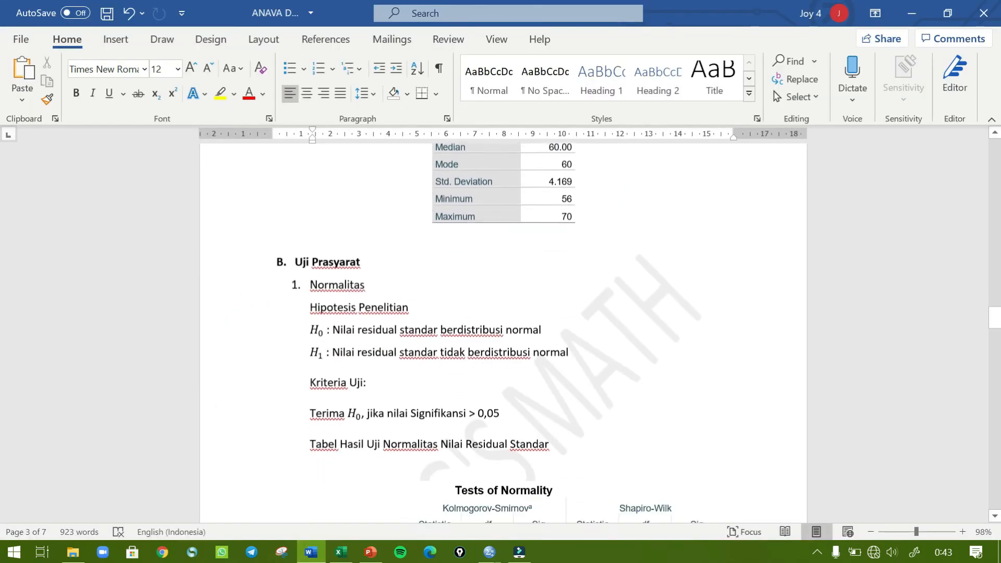
pyautogui.scroll(-2, 503, 334)
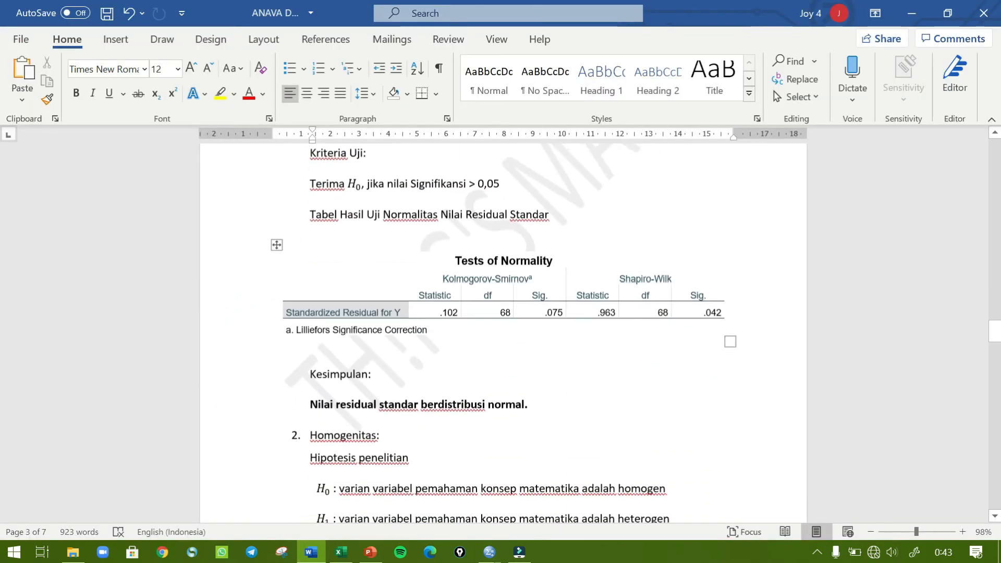
pyautogui.click(278, 244)
pyautogui.click(341, 271)
pyautogui.click(493, 298)
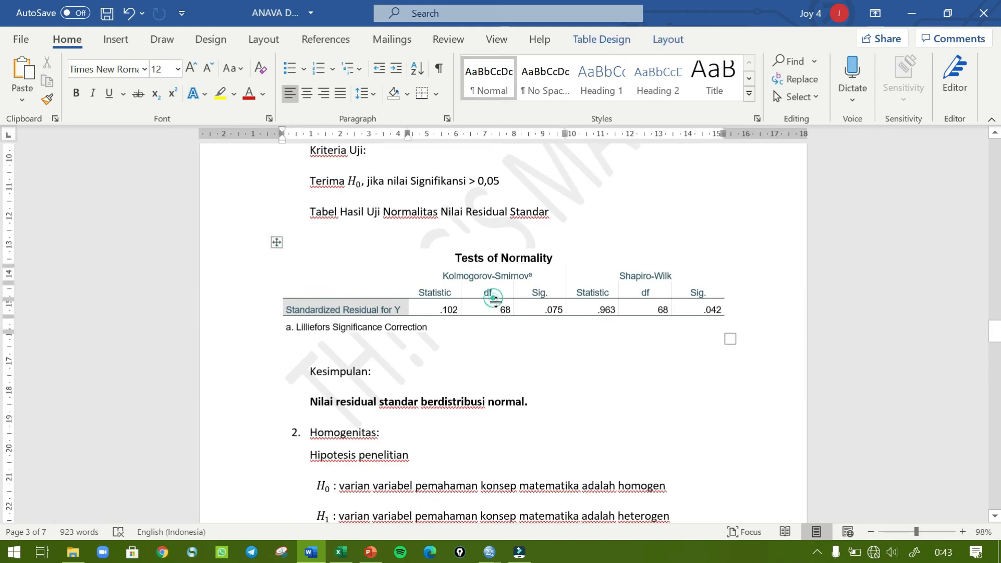
pyautogui.click(277, 243)
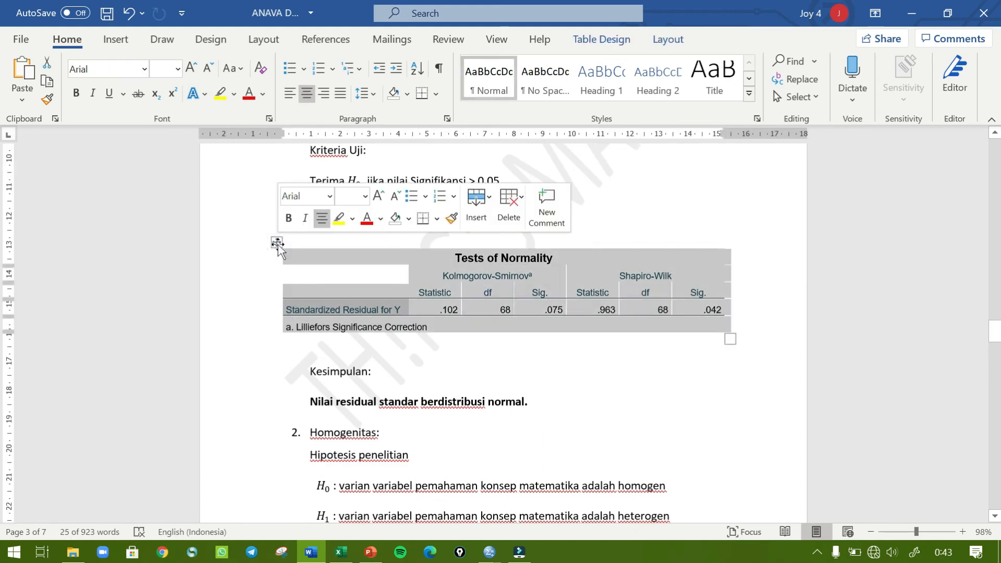
pyautogui.rightClick(277, 242)
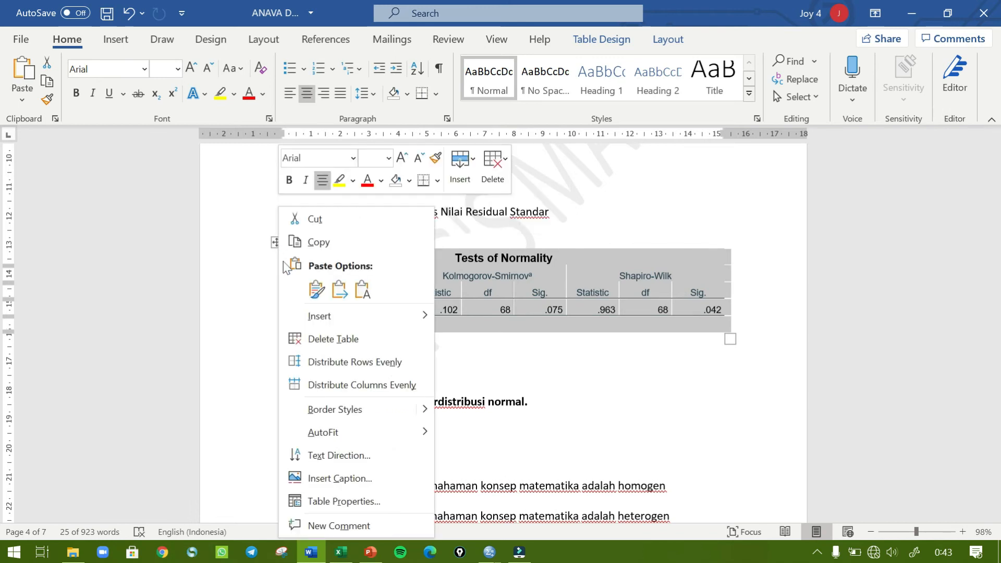
pyautogui.click(334, 339)
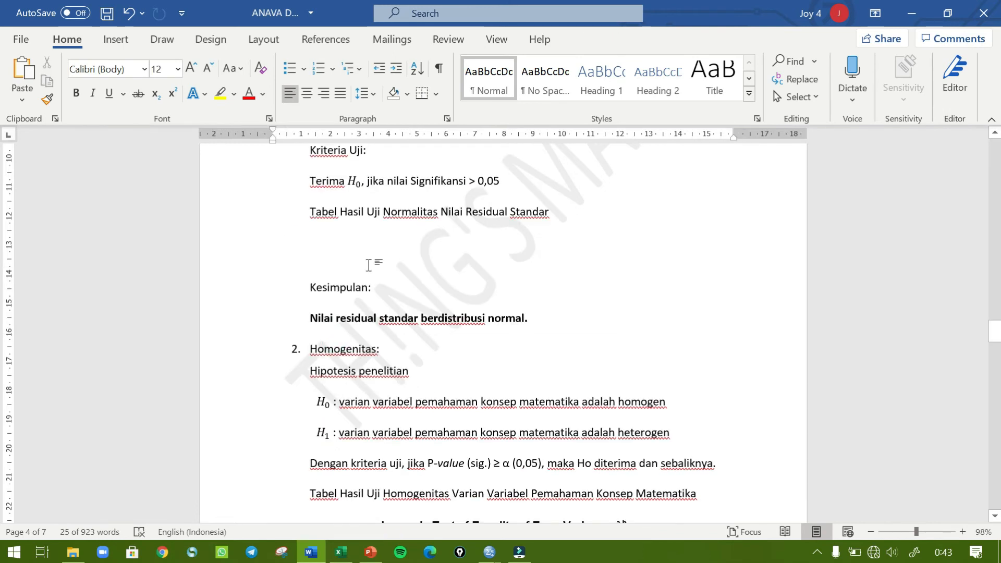
# - Copy the Tests of Normality table from the SPSS output again and paste it into Word in place of the deleted one
pyautogui.hotkey('alt', 'Tab')
pyautogui.click(262, 214)
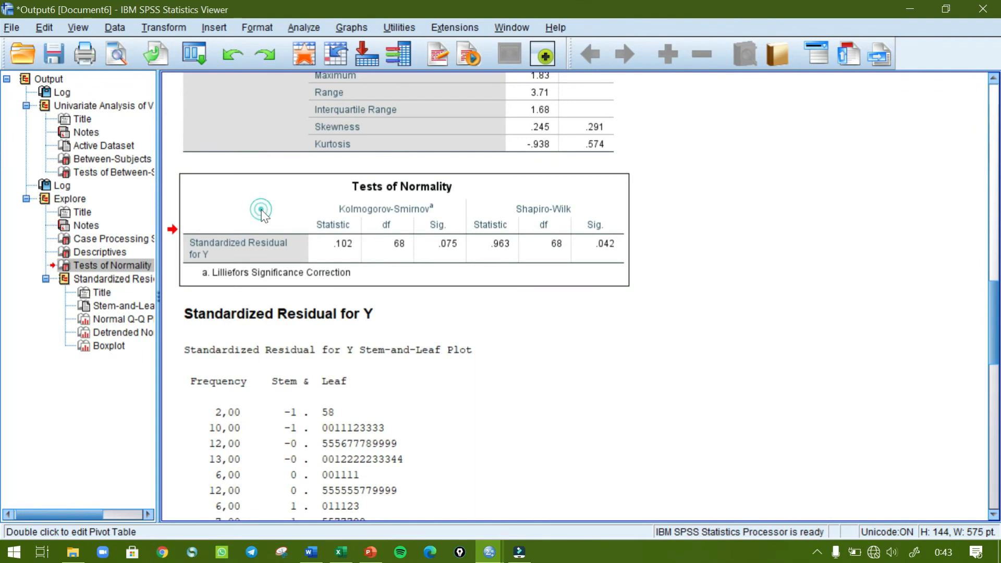
pyautogui.rightClick(262, 214)
pyautogui.click(271, 243)
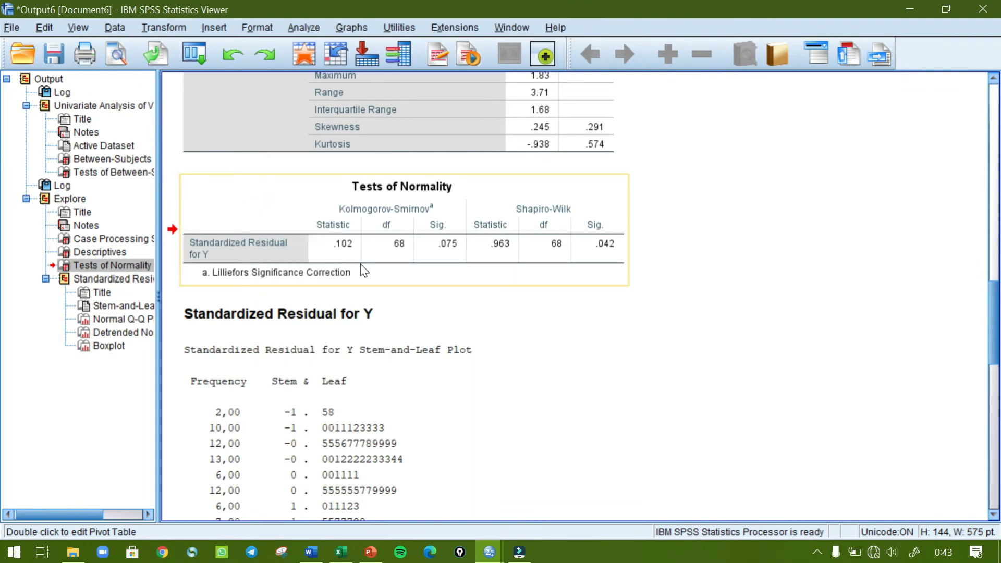
pyautogui.hotkey('alt', 'Tab')
pyautogui.hotkey('ctrl', 'v')
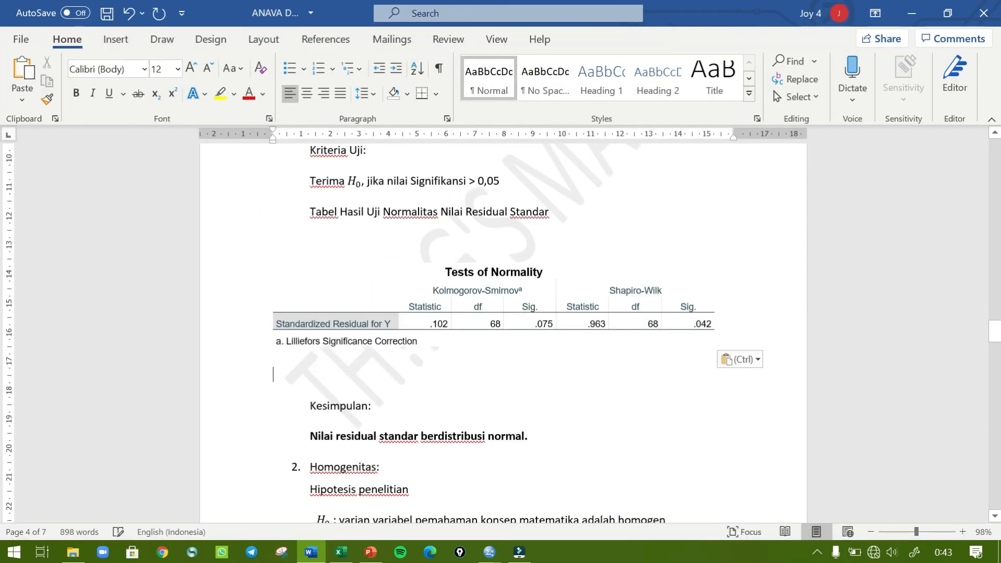
# - Center the pasted Tests of Normality table on the page and remove the extra blank line below it
pyautogui.click(266, 256)
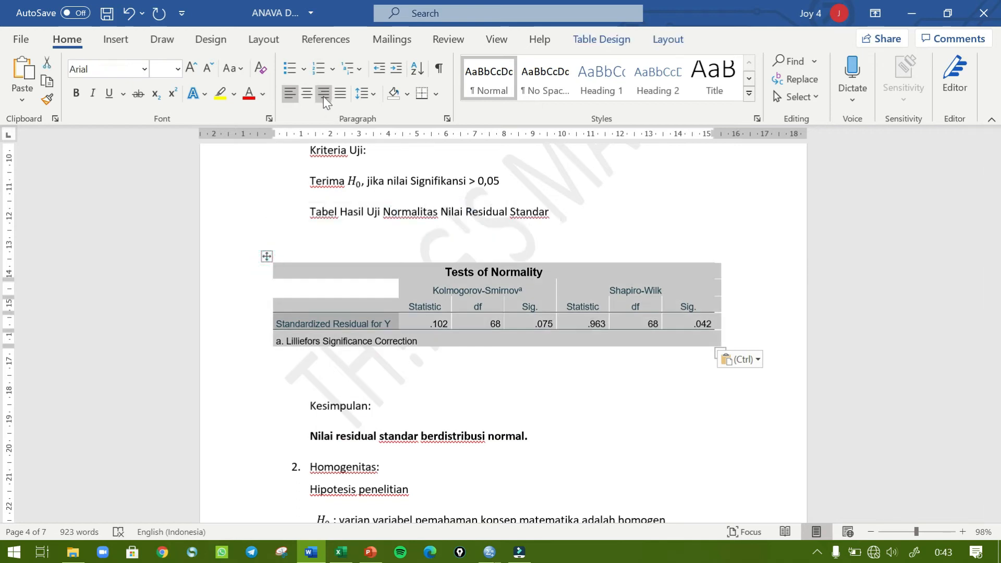
pyautogui.click(307, 93)
pyautogui.click(415, 240)
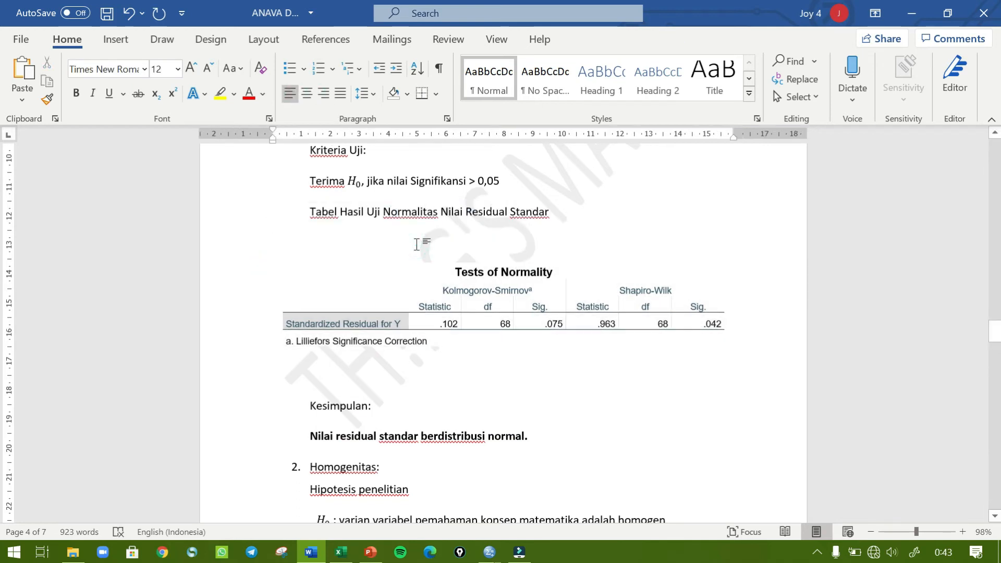
pyautogui.click(391, 364)
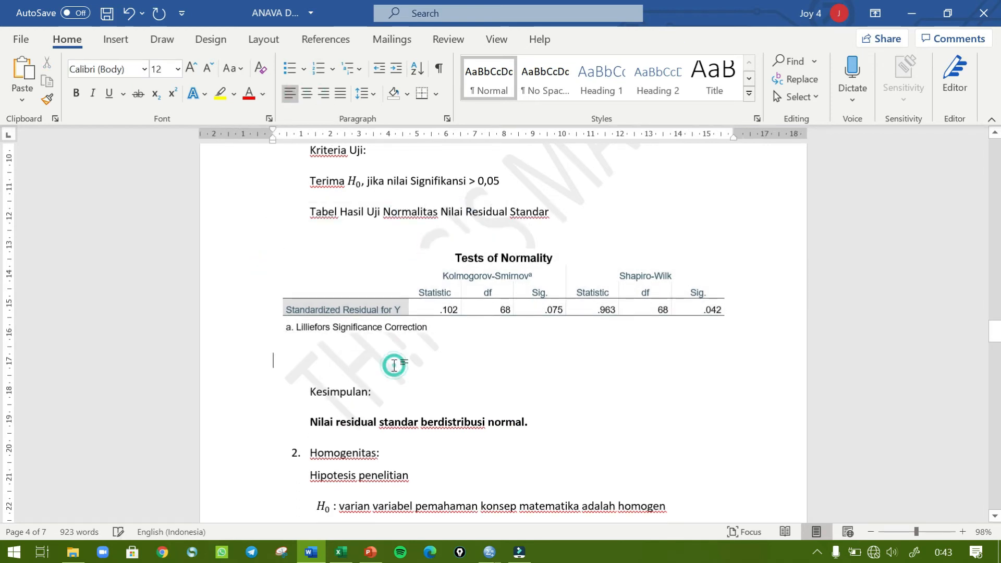
pyautogui.press('BackSpace')
# - Make the Kolmogorov-Smirnov Sig. value in the Tests of Normality table bold and red
pyautogui.scroll(2, 503, 333)
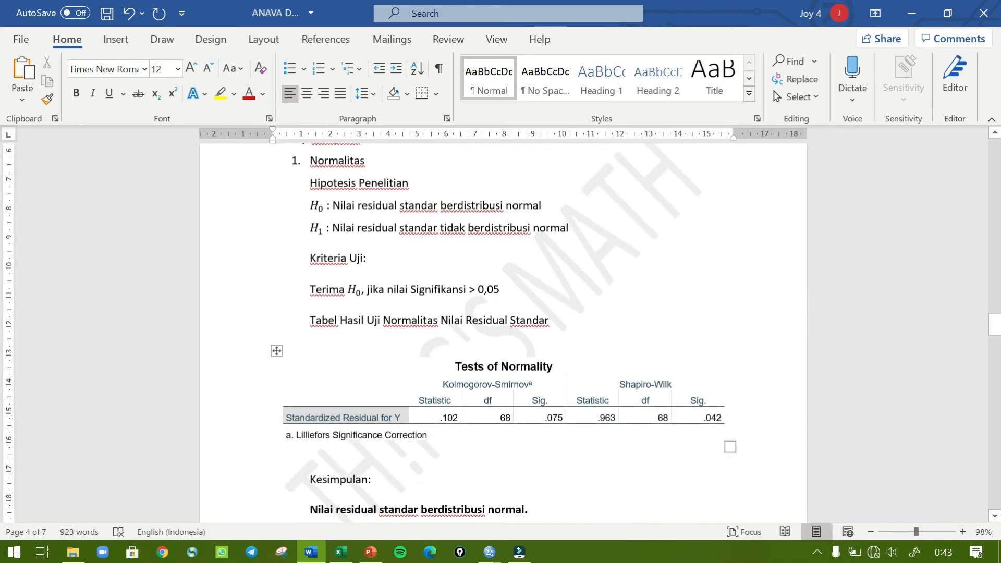
pyautogui.scroll(1, 502, 334)
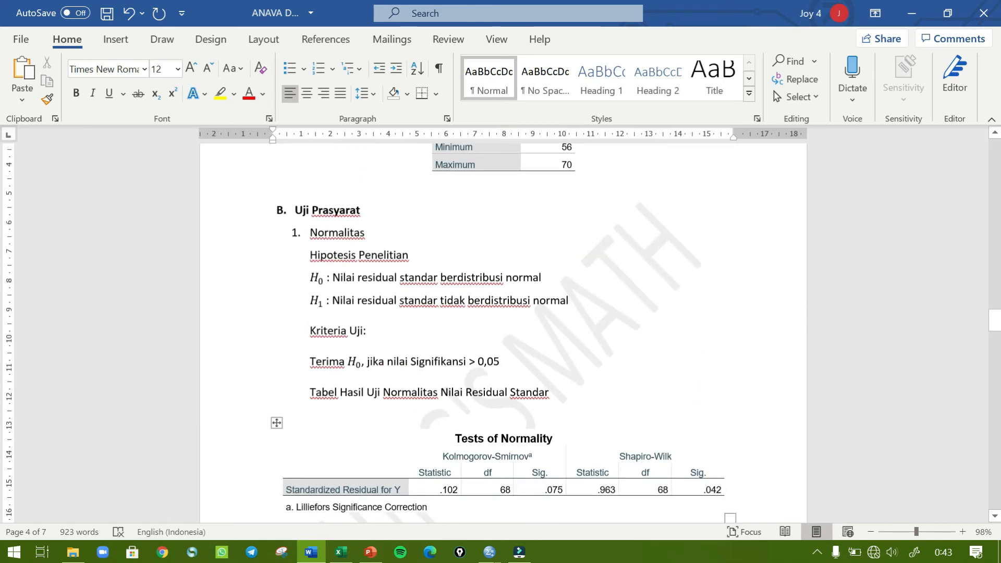
pyautogui.scroll(-1, 503, 333)
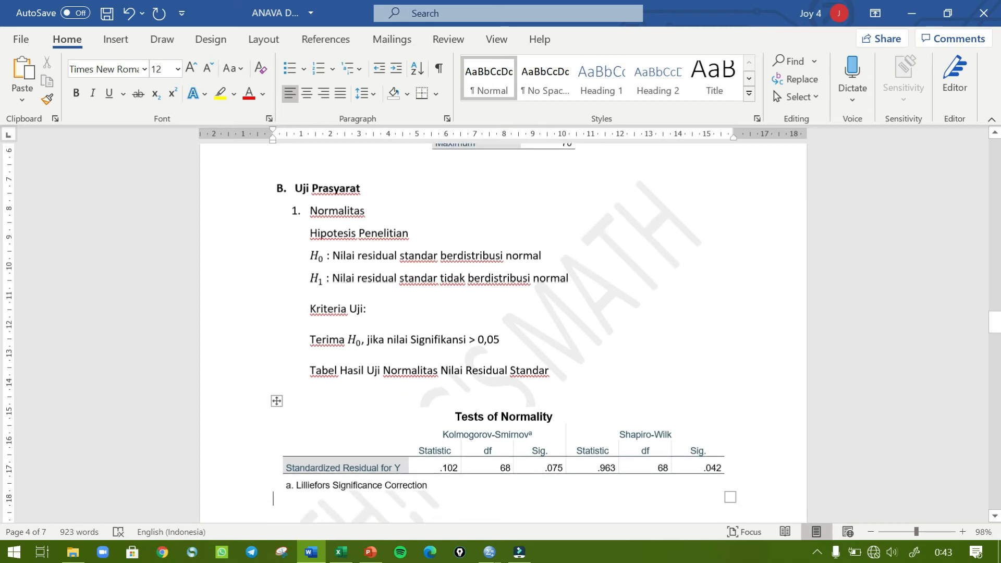
pyautogui.scroll(-2, 503, 333)
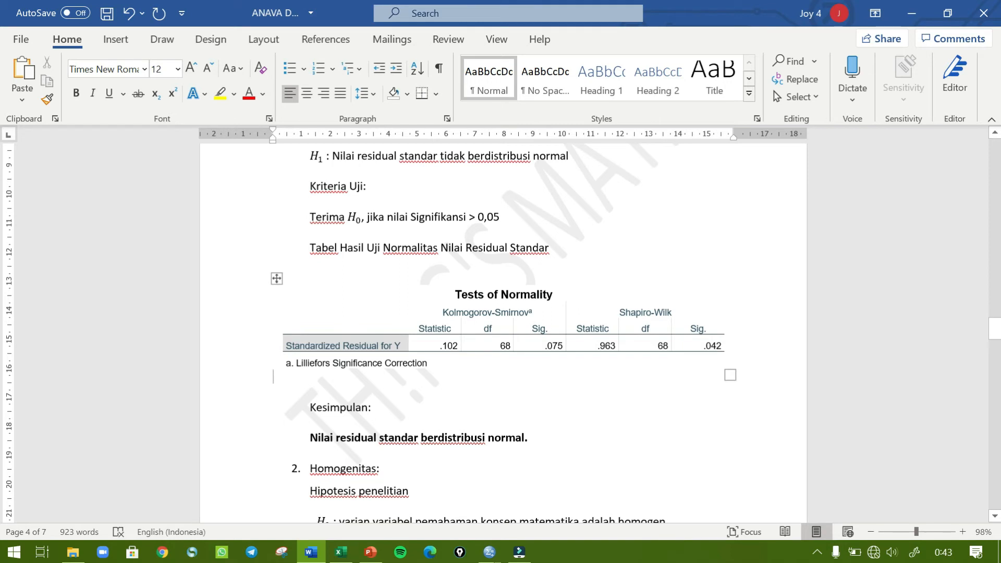
pyautogui.doubleClick(546, 345)
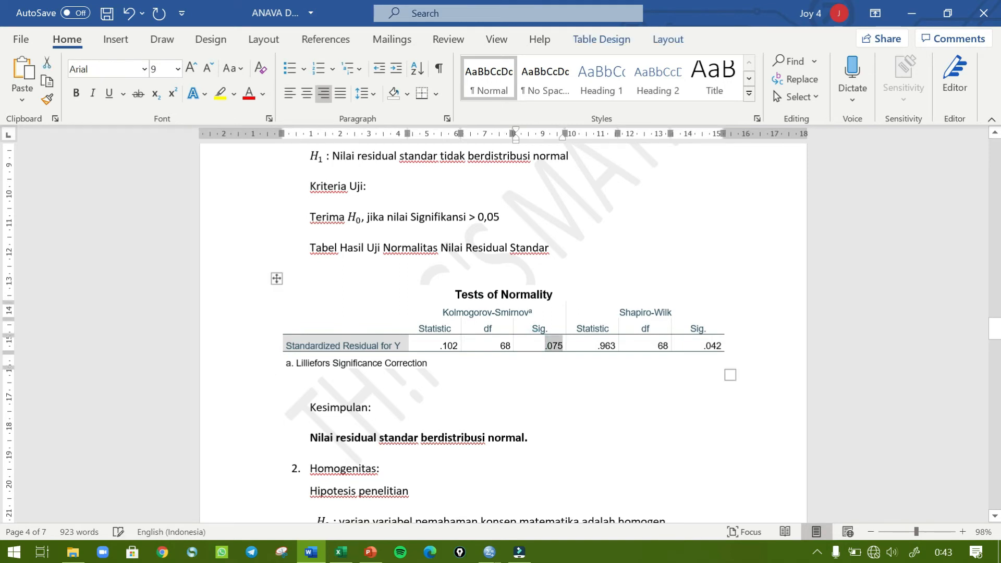
pyautogui.click(76, 93)
pyautogui.click(249, 94)
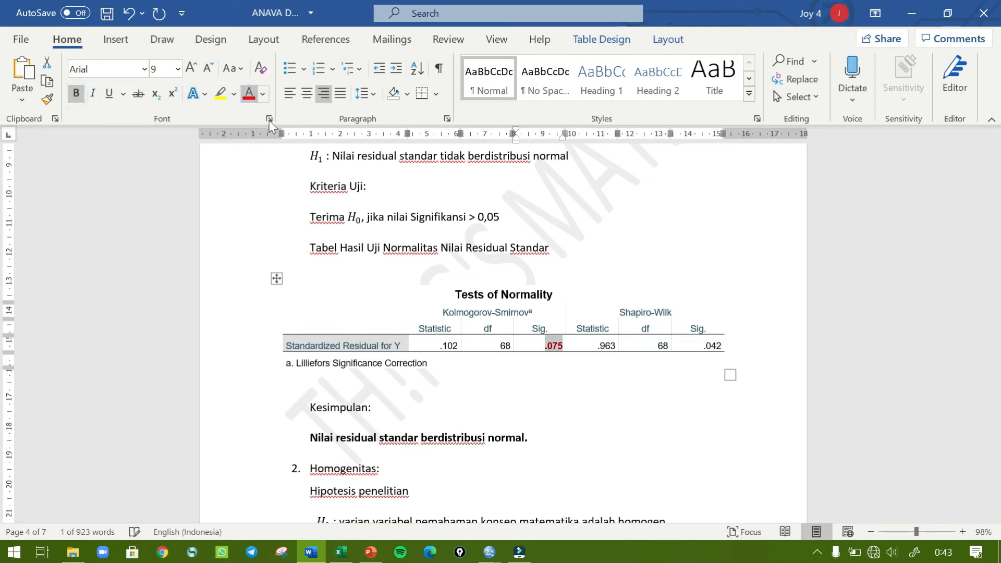
pyautogui.click(474, 378)
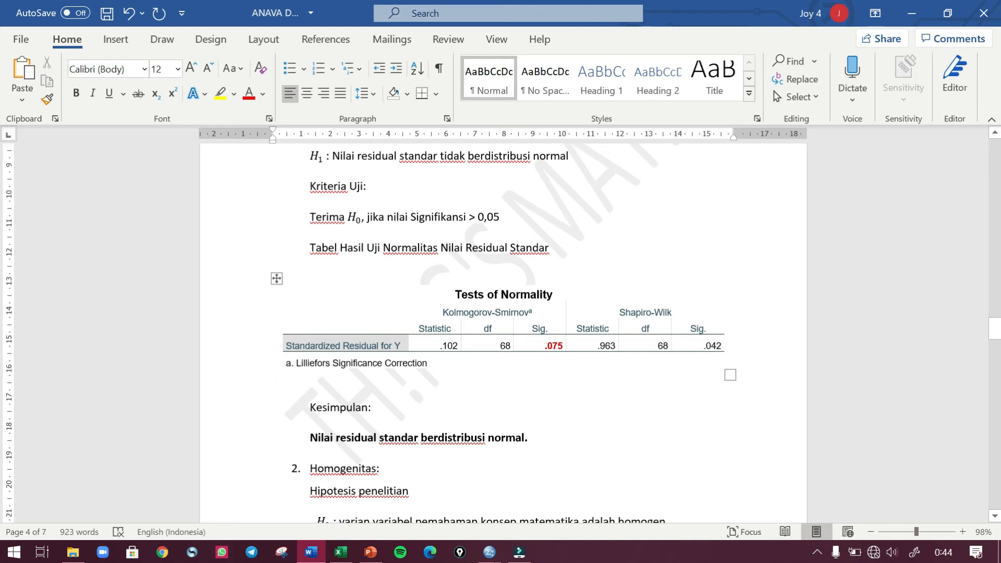
# - Check the normality criterion and conclusion against the table, and read the hypotheses of the Homogenitas section
pyautogui.click(530, 209)
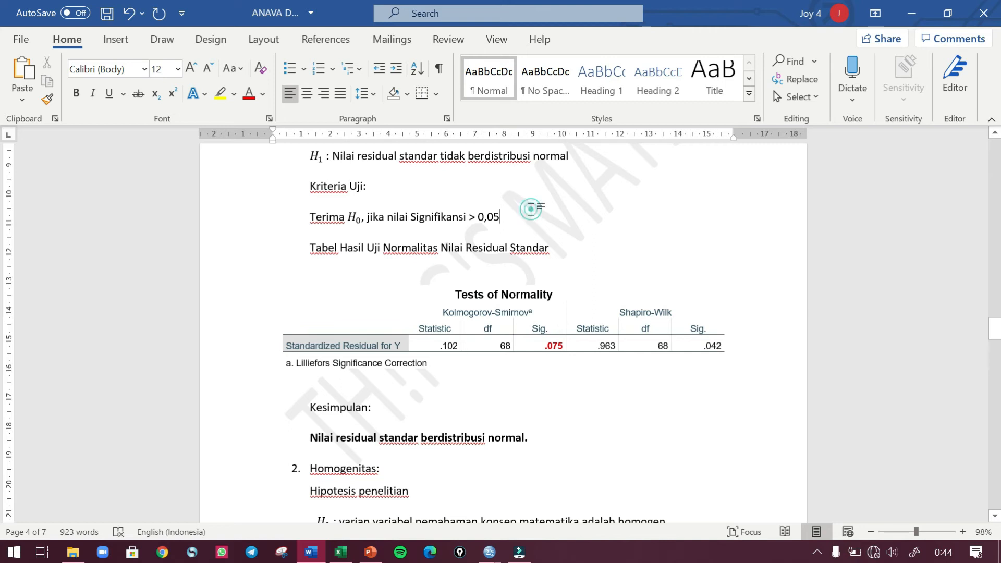
pyautogui.scroll(1, 531, 209)
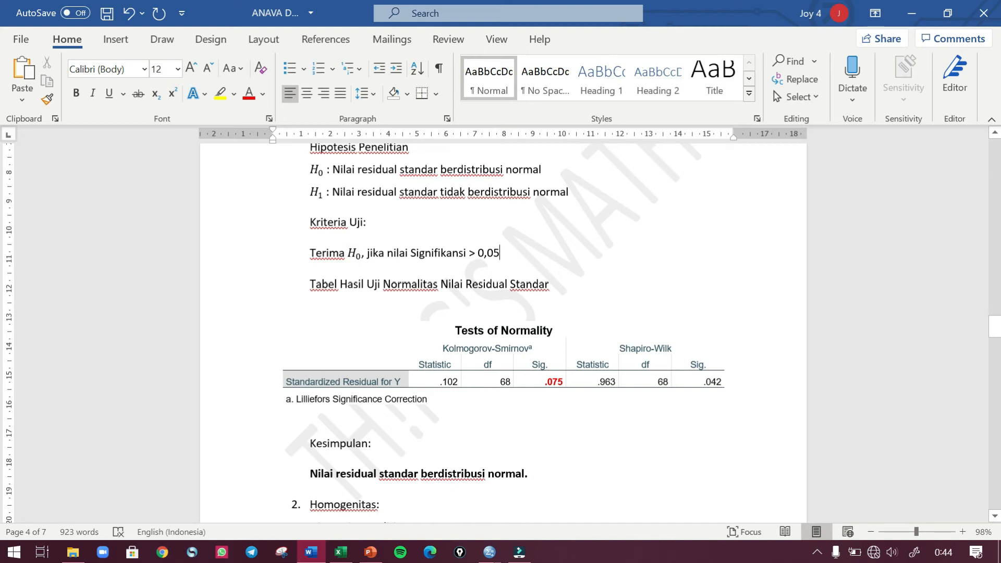
pyautogui.click(373, 443)
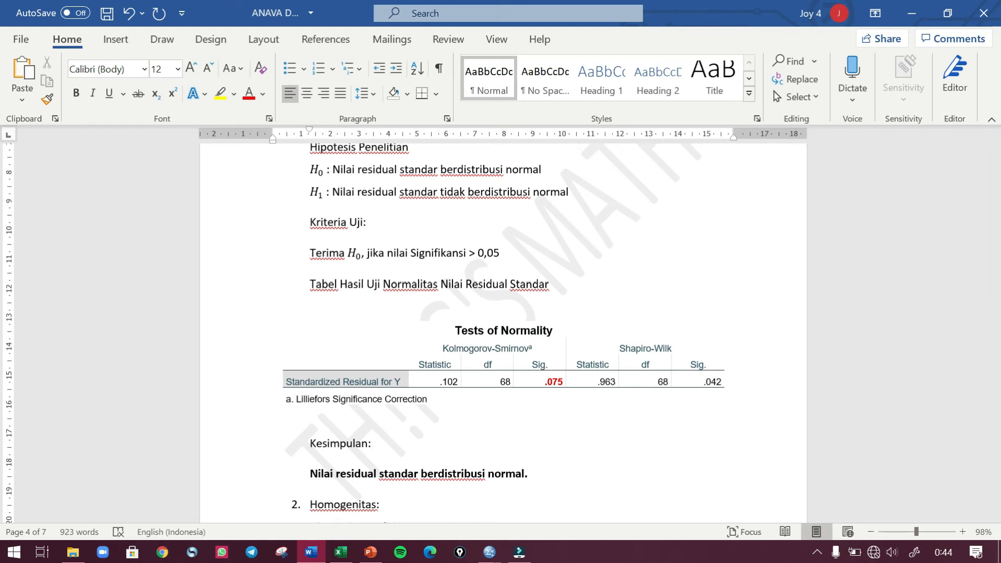
pyautogui.scroll(-5, 558, 481)
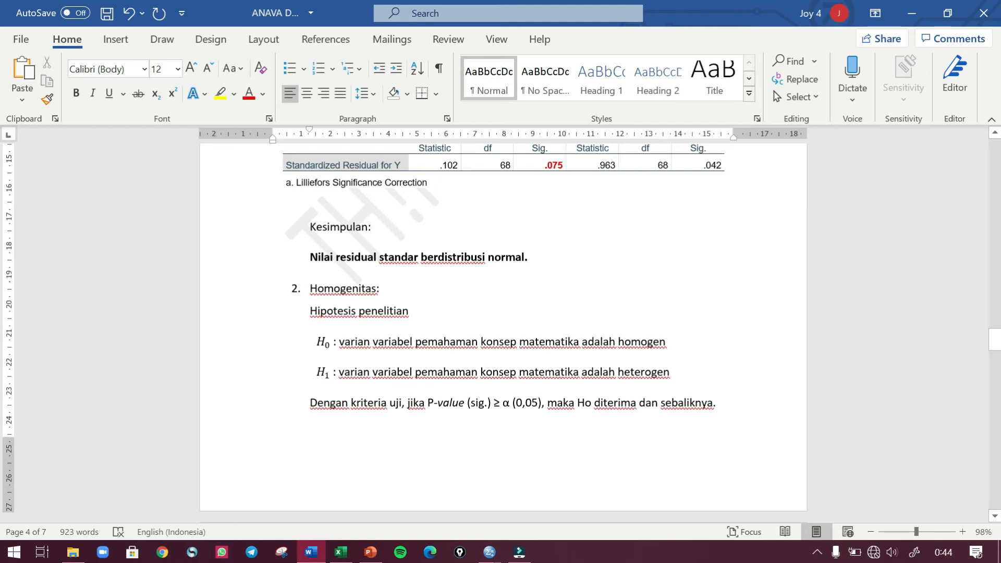
# - Switch to the SPSS output viewer and close it without saving its contents
pyautogui.click(523, 555)
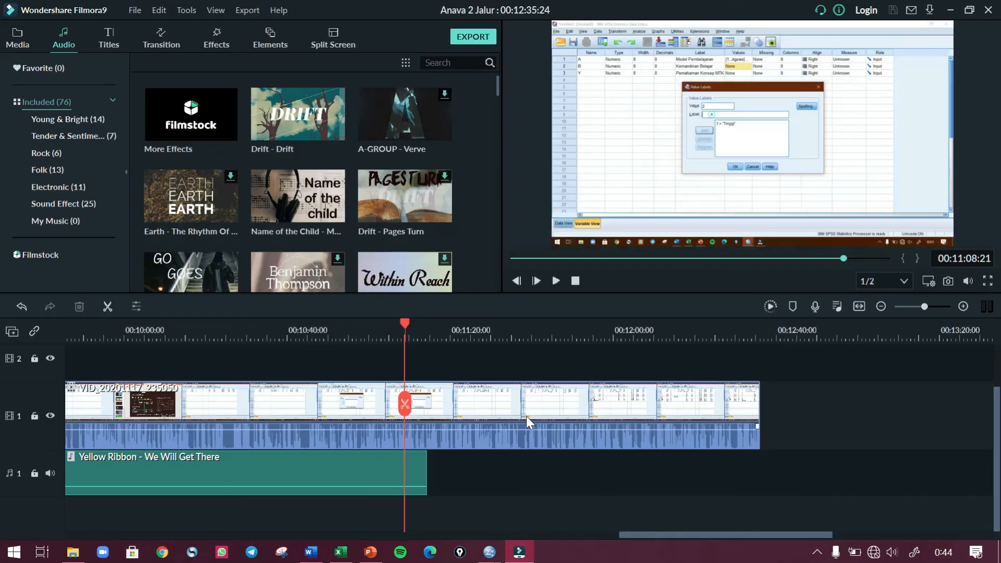
pyautogui.click(529, 555)
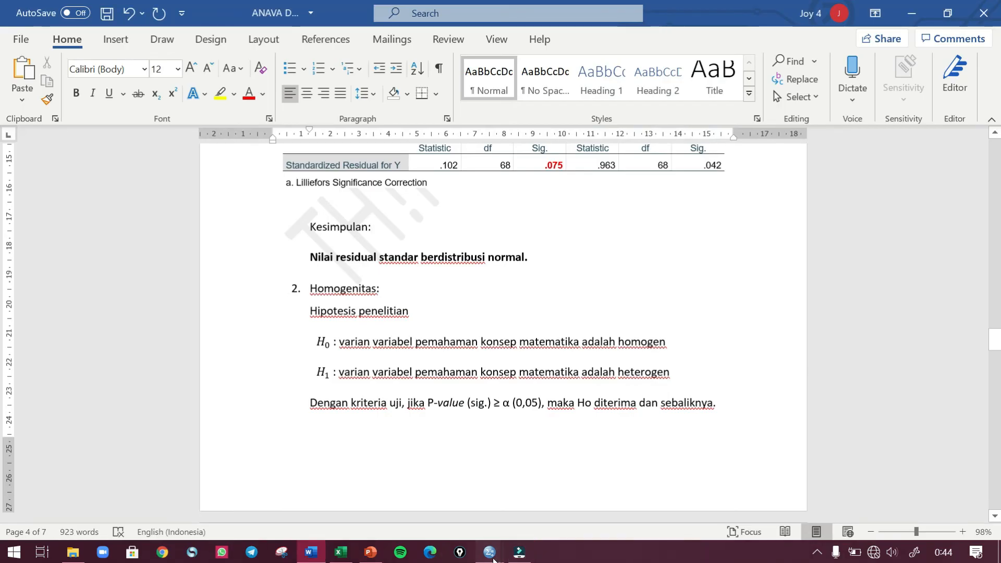
pyautogui.moveTo(493, 559)
pyautogui.click(573, 490)
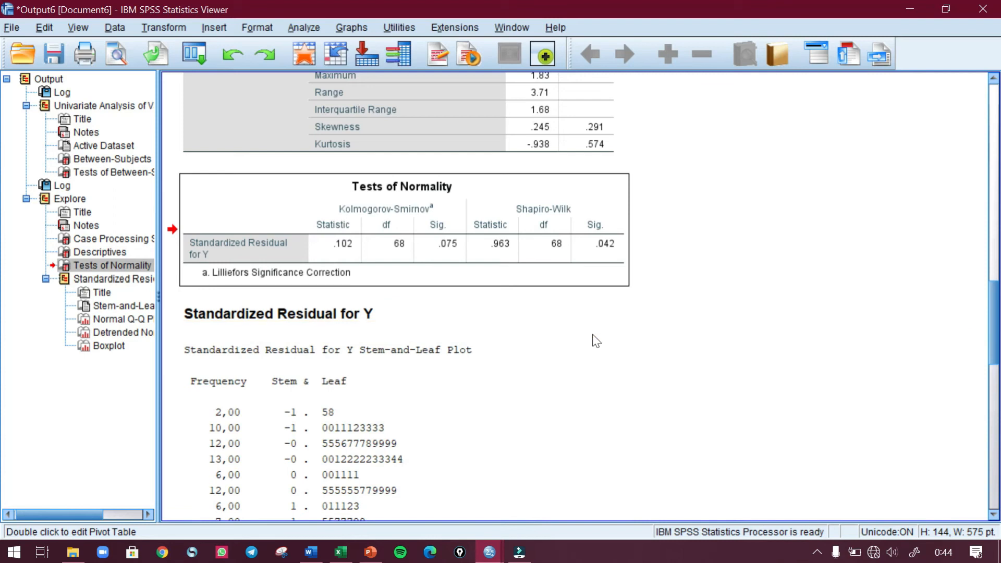
pyautogui.click(983, 14)
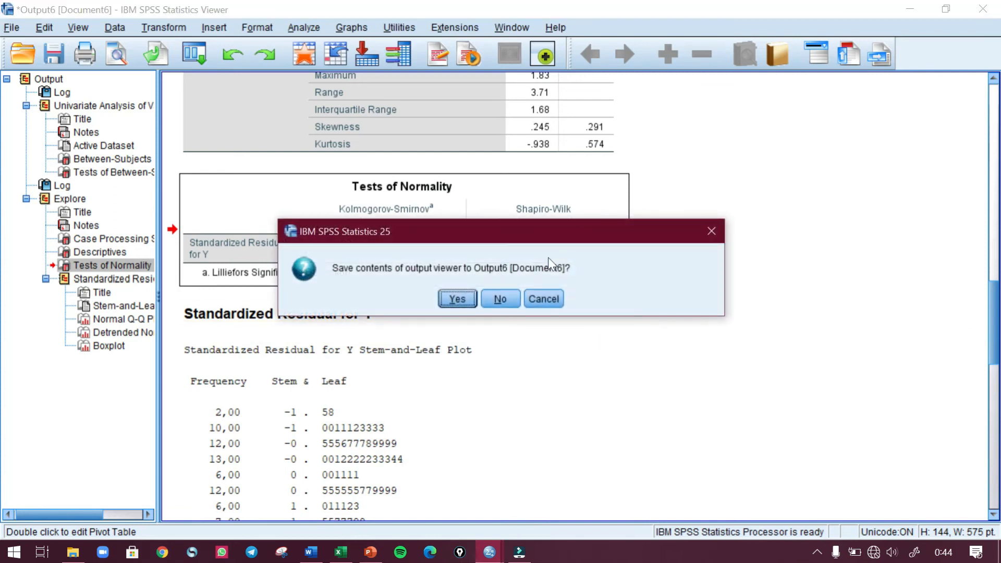
pyautogui.click(497, 297)
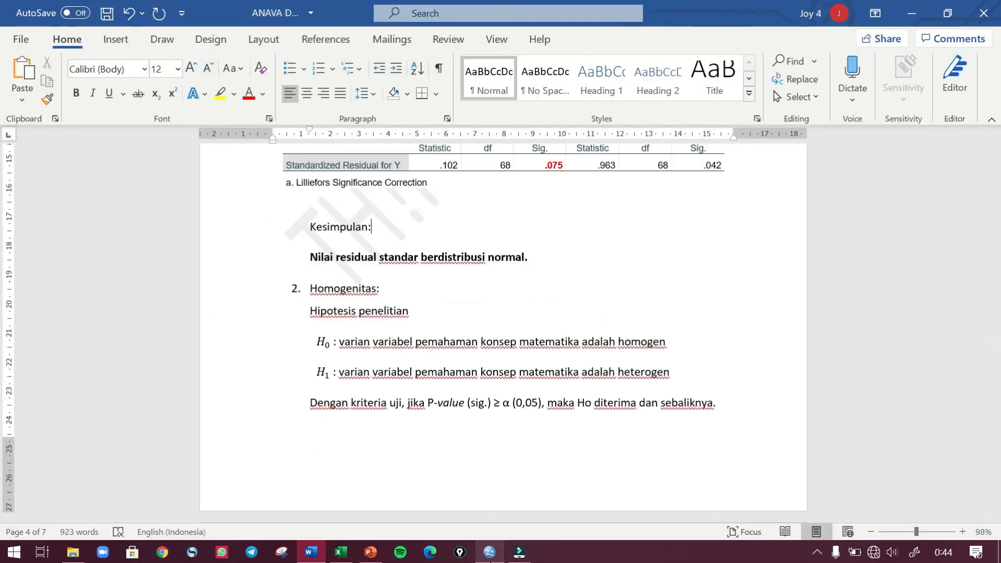
# - Switch to the SPSS Data Editor, open the General Linear Model Univariate analysis, and reset its settings
pyautogui.click(492, 551)
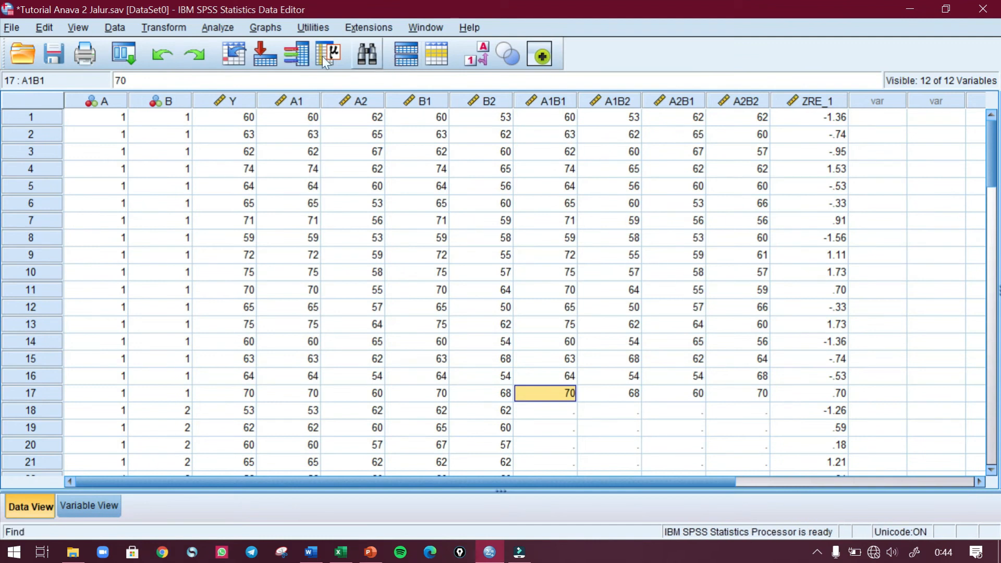
pyautogui.click(212, 29)
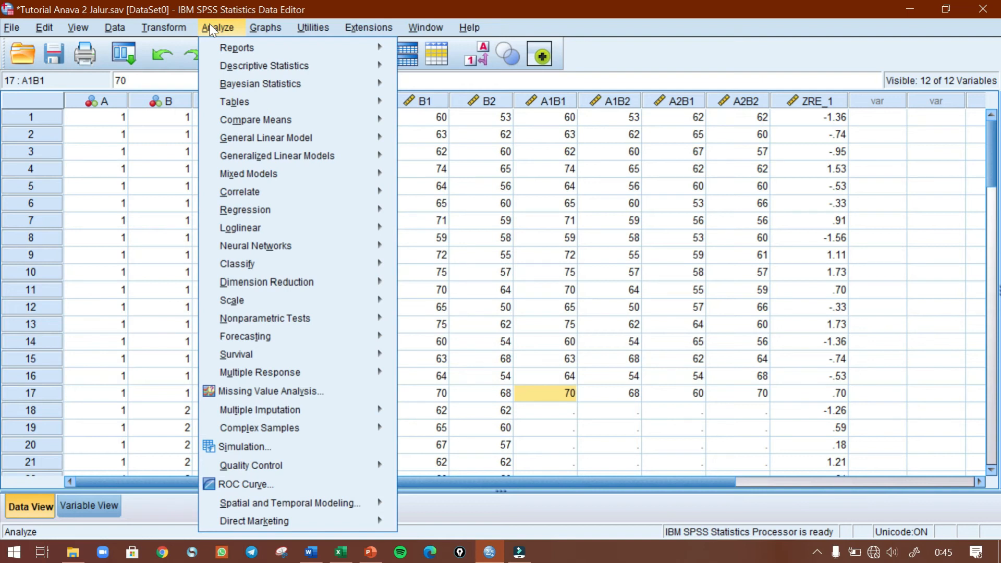
pyautogui.moveTo(231, 145)
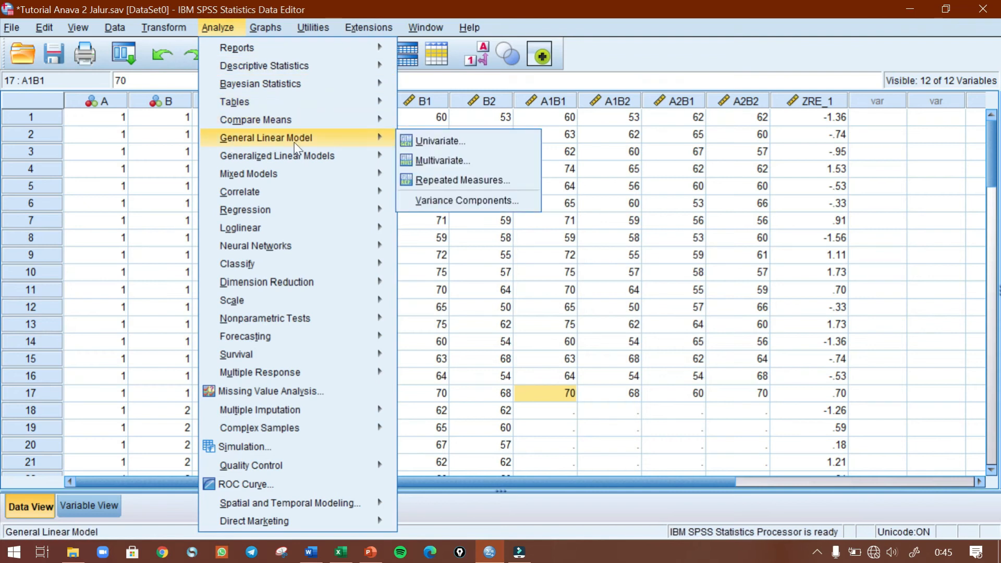
pyautogui.click(424, 142)
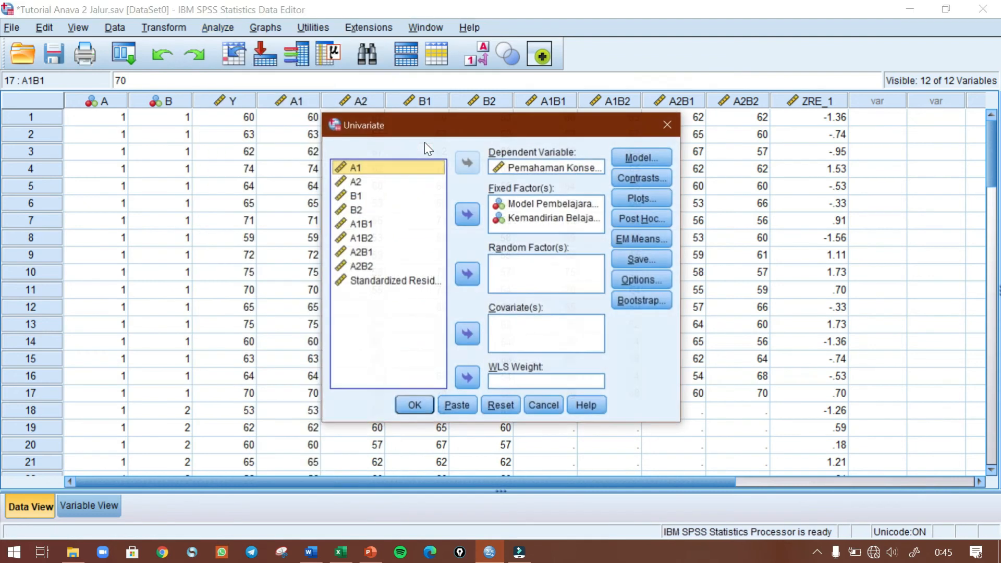
pyautogui.click(513, 407)
pyautogui.click(437, 281)
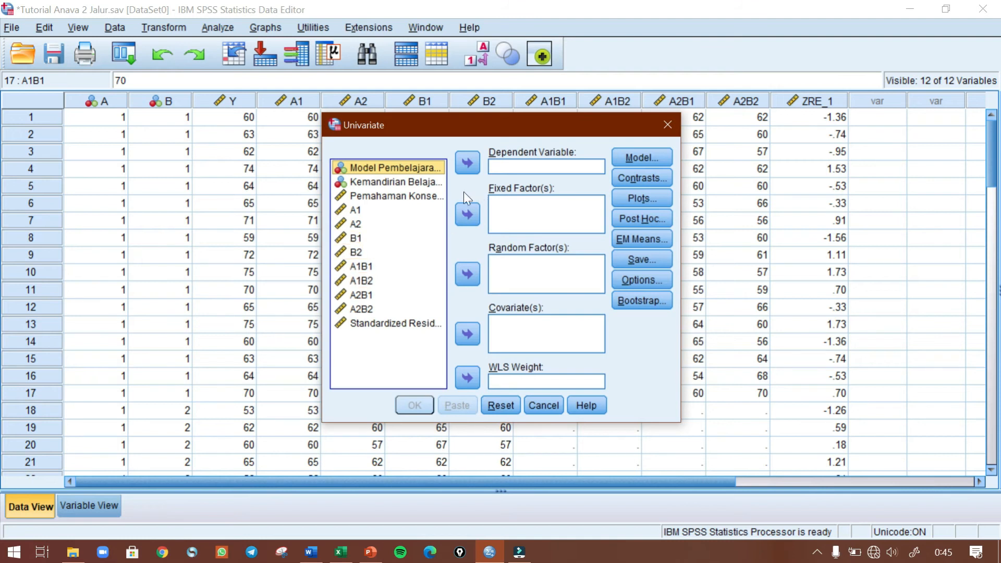
# - Assign Pemahaman Konsep as the dependent variable and Model Pembelajaran and Kemandirian Belajar as fixed factors
pyautogui.click(396, 196)
pyautogui.click(465, 163)
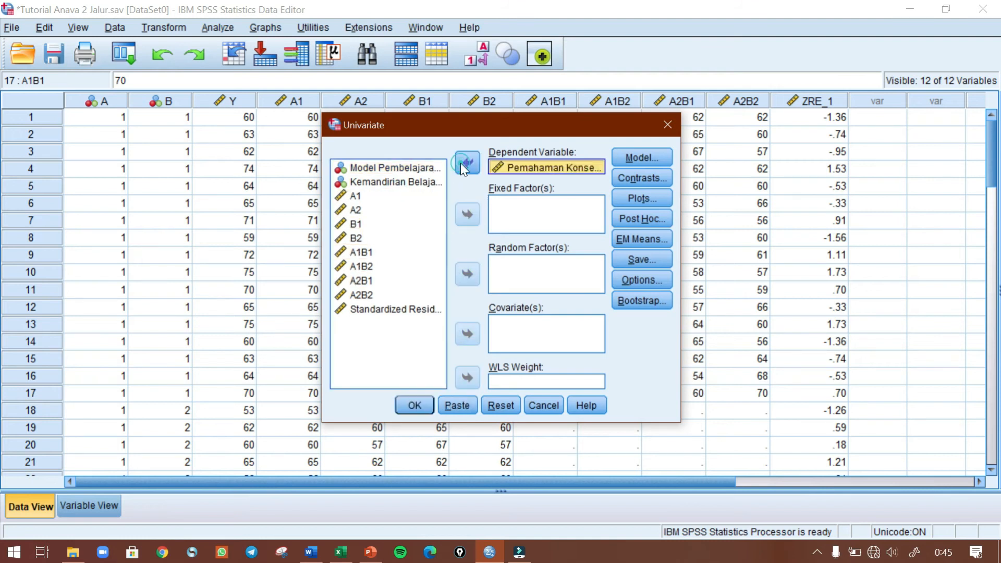
pyautogui.click(380, 167)
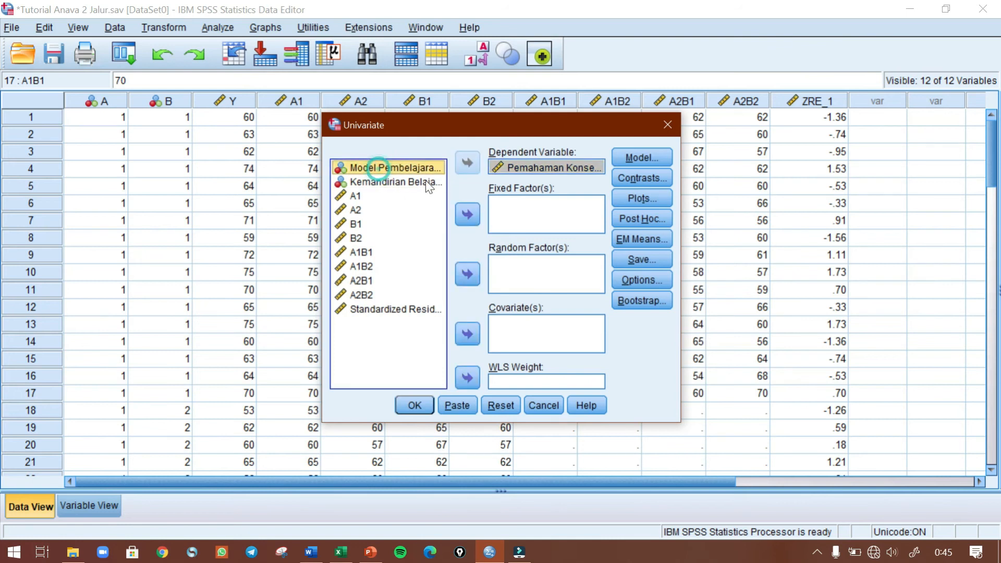
pyautogui.click(467, 213)
pyautogui.click(396, 168)
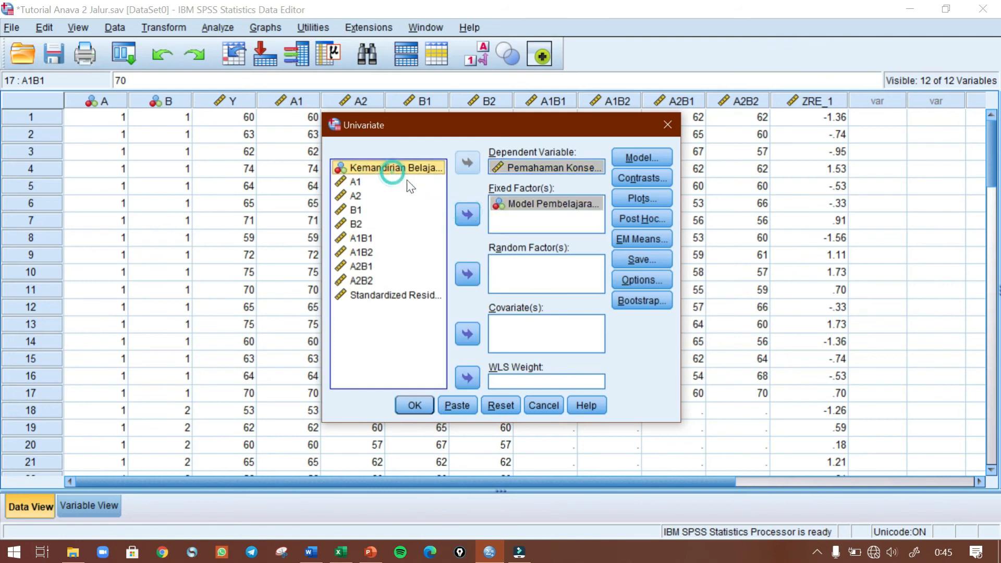
pyautogui.click(467, 213)
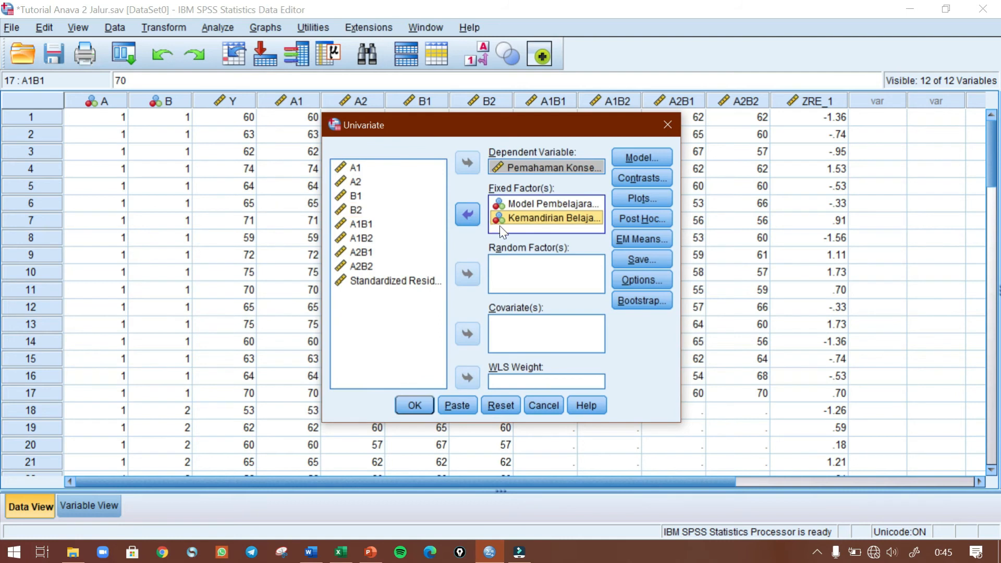
# - Enable homogeneity tests and descriptive statistics in the Univariate options, and run the analysis
pyautogui.click(641, 280)
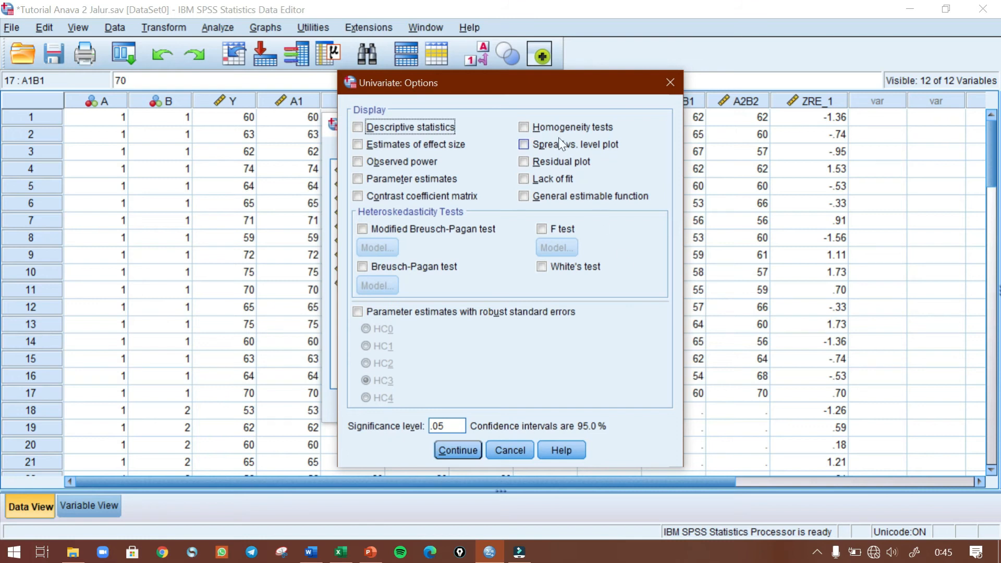
pyautogui.click(524, 128)
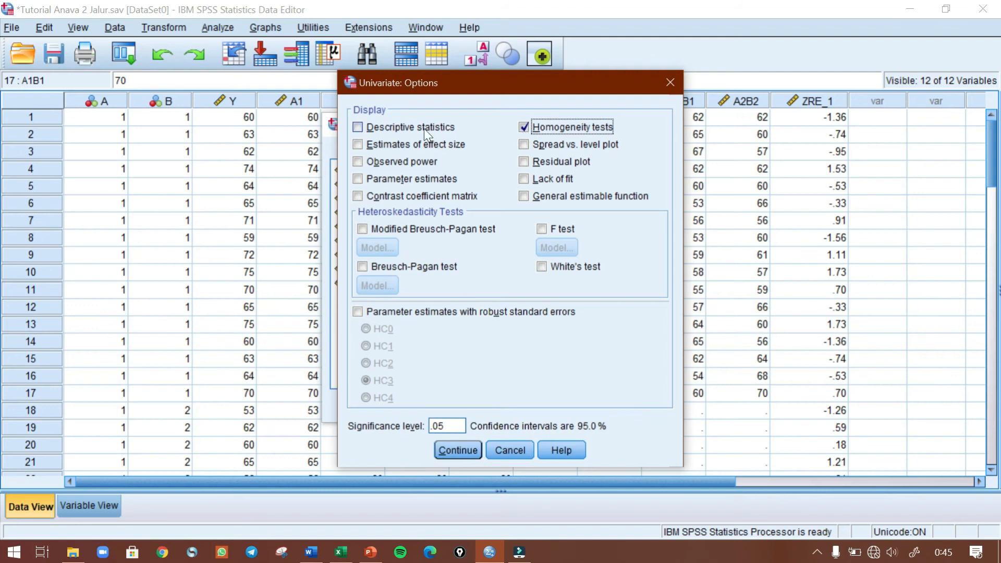
pyautogui.click(352, 128)
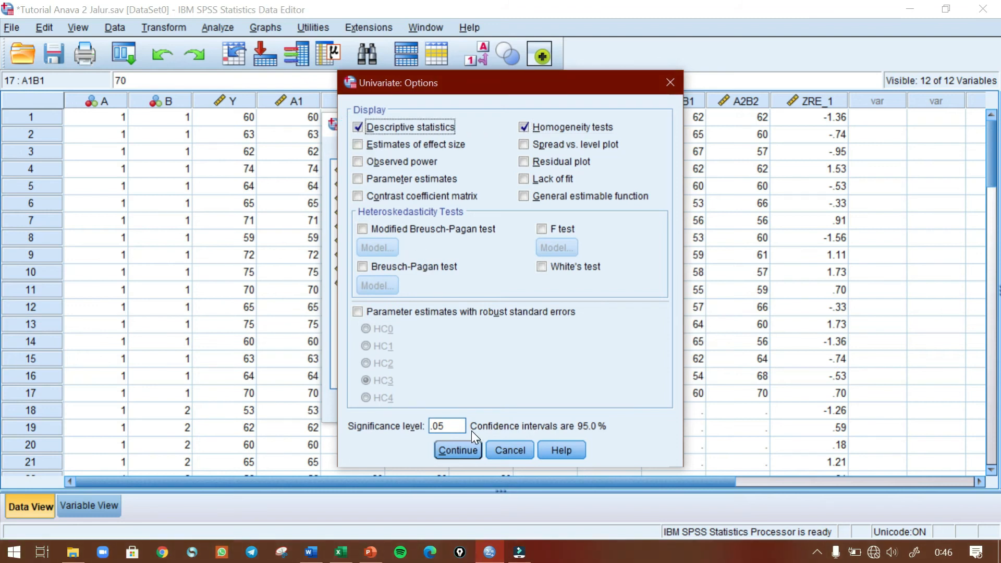
pyautogui.click(458, 449)
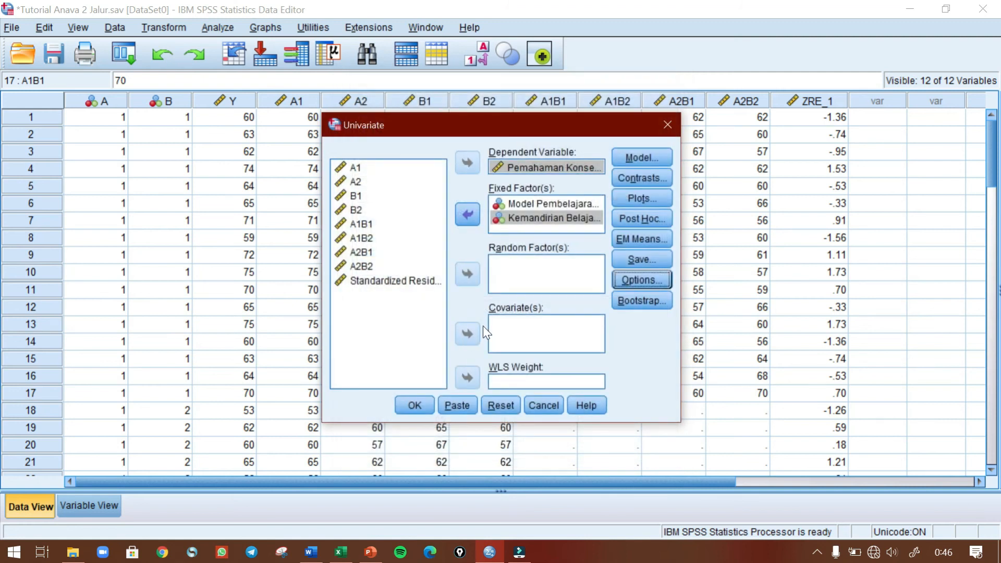
pyautogui.click(429, 401)
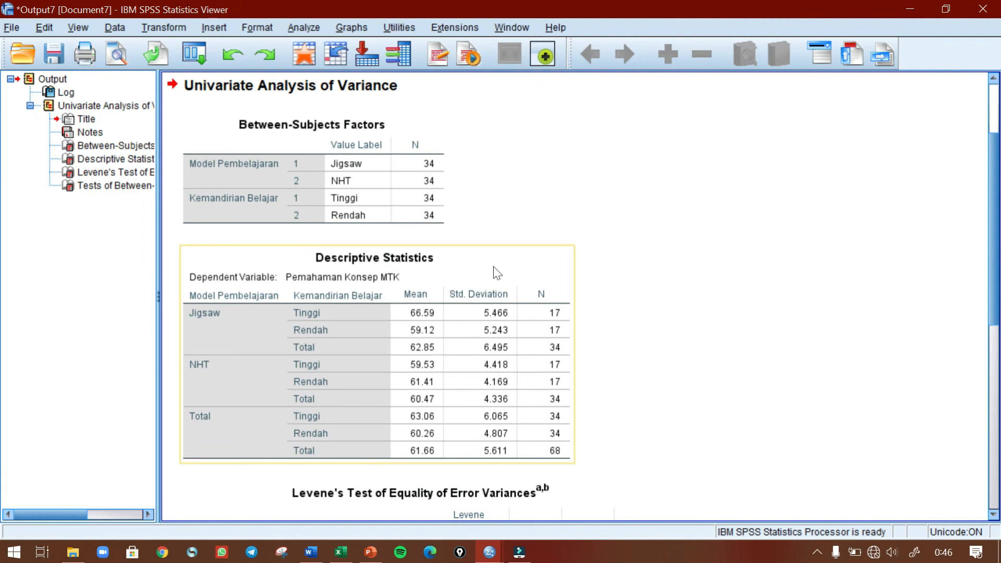
# - Look through the Univariate output, examining the Between-Subjects Factors, Descriptive Statistics and Levene's Test tables
pyautogui.scroll(-7, 504, 245)
pyautogui.scroll(8, 504, 245)
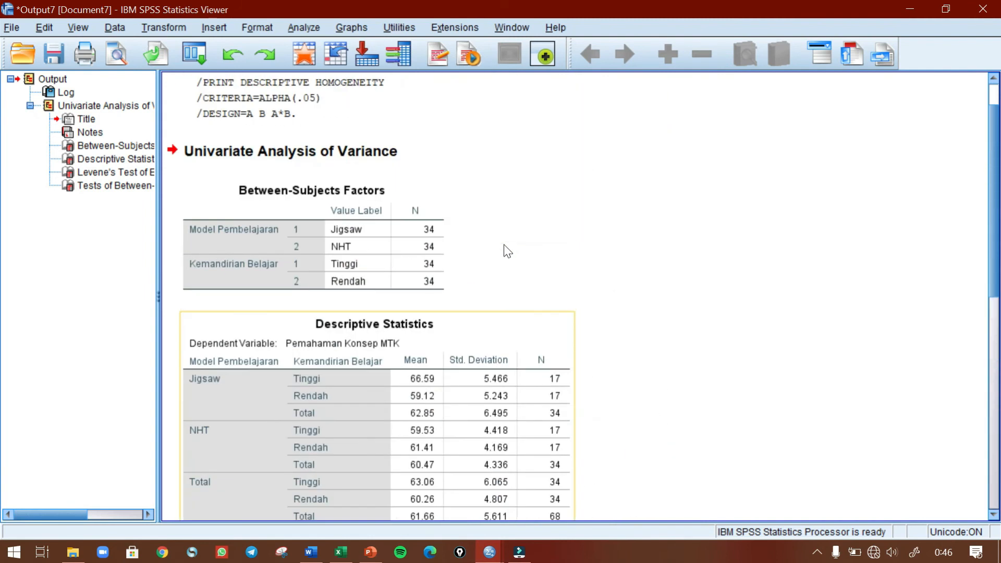
pyautogui.scroll(-3, 505, 251)
pyautogui.scroll(-6, 503, 245)
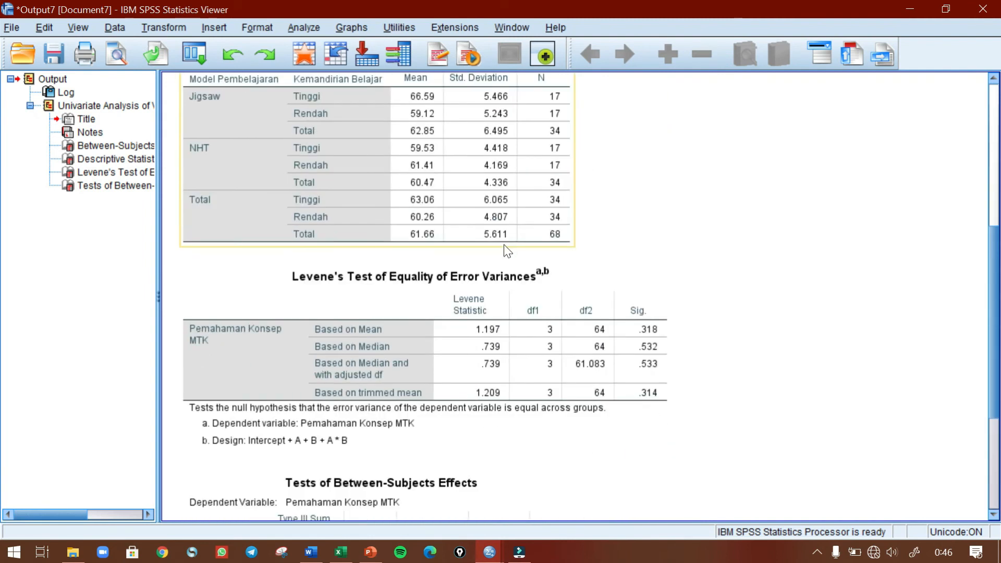
pyautogui.click(504, 245)
pyautogui.scroll(3, 503, 245)
pyautogui.scroll(1, 503, 245)
pyautogui.click(503, 245)
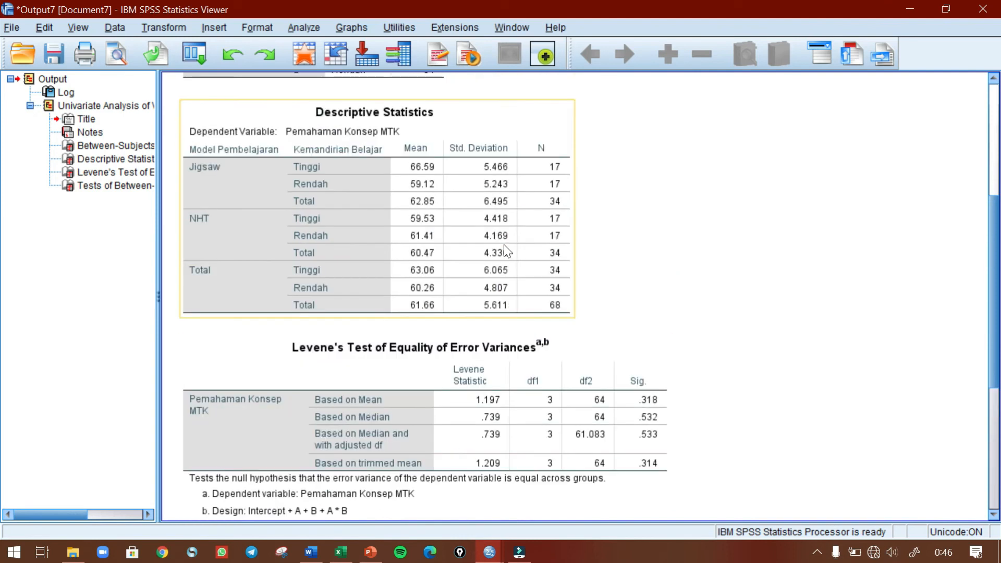
pyautogui.scroll(3, 504, 245)
pyautogui.scroll(-1, 505, 250)
pyautogui.click(490, 251)
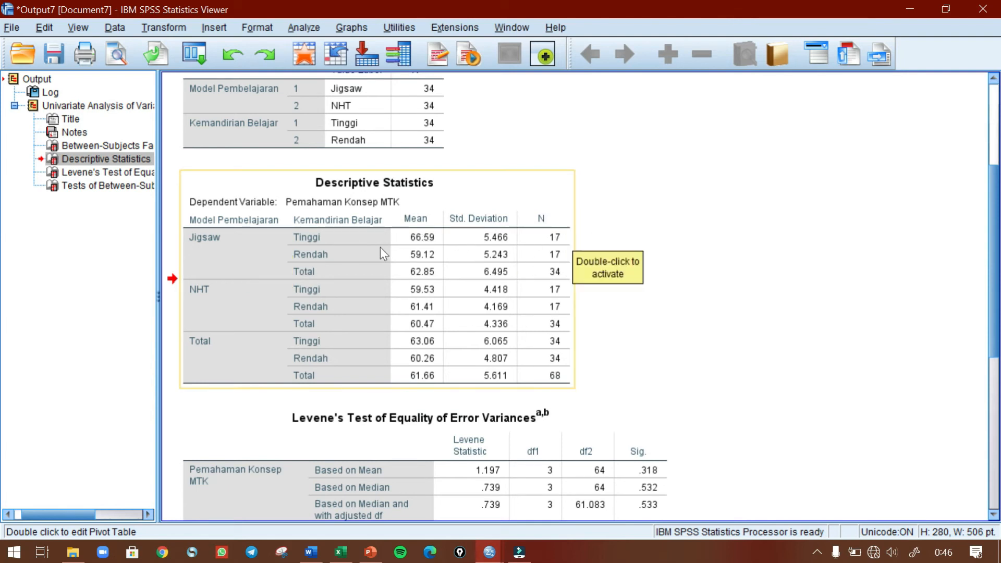
# - Copy the Levene's Test of Equality of Error Variances table from the output
pyautogui.scroll(-4, 382, 247)
pyautogui.click(368, 224)
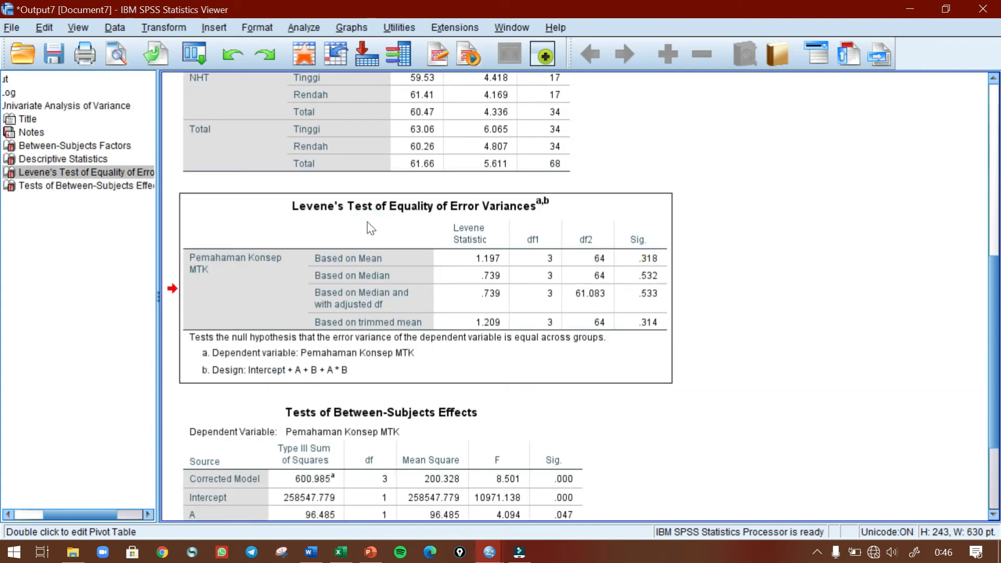
pyautogui.rightClick(411, 227)
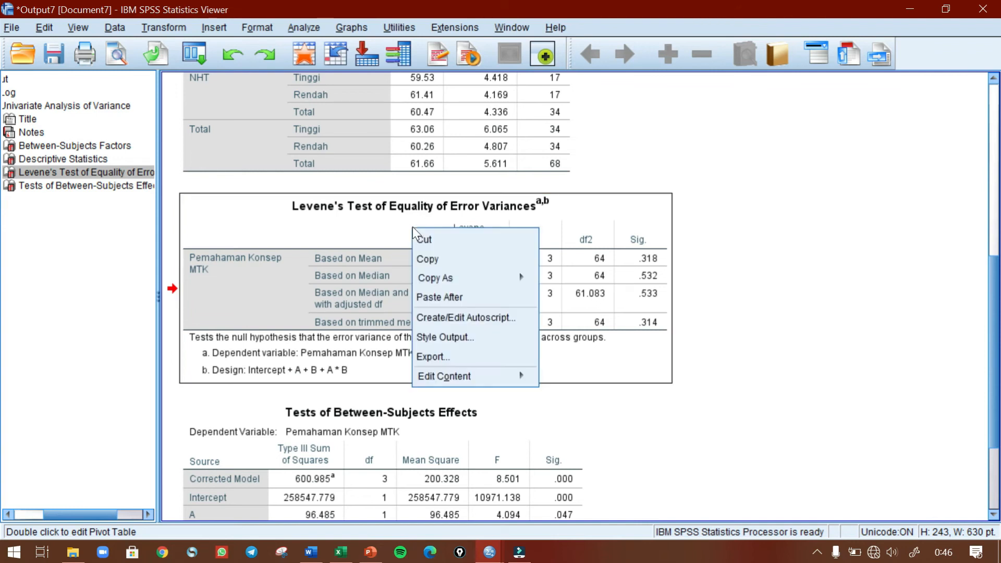
pyautogui.click(419, 260)
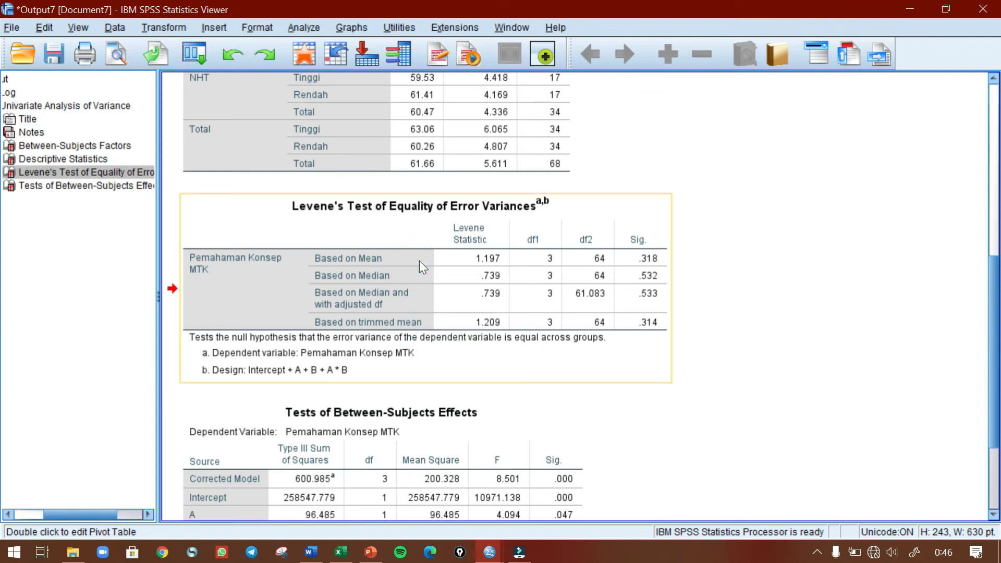
# - Switch to the Word document and delete the existing Levene's Test table under the homogeneity results caption
pyautogui.hotkey('alt', 'Tab')
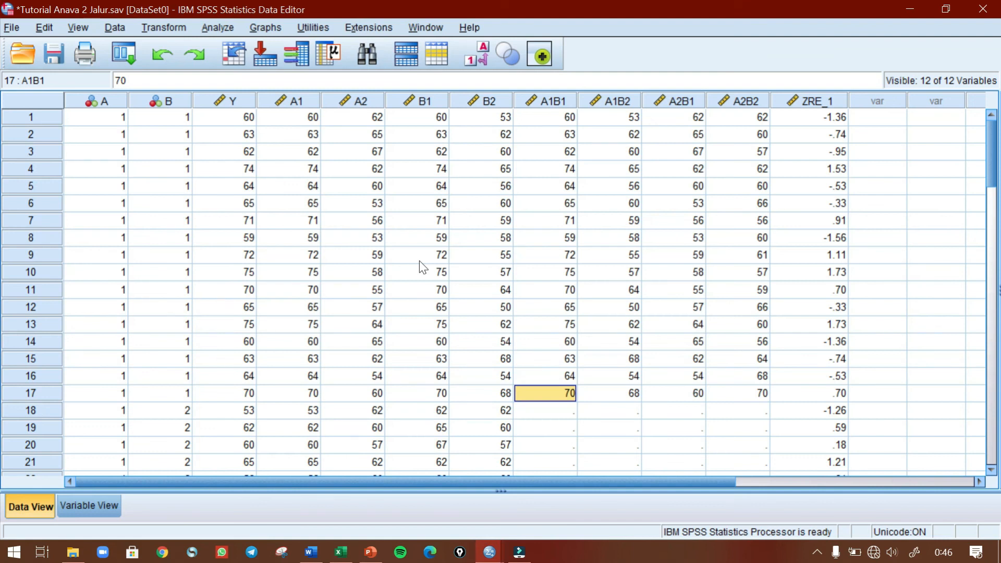
pyautogui.hotkey('alt', 'Tab')
pyautogui.hotkey('alt', 'Tab')
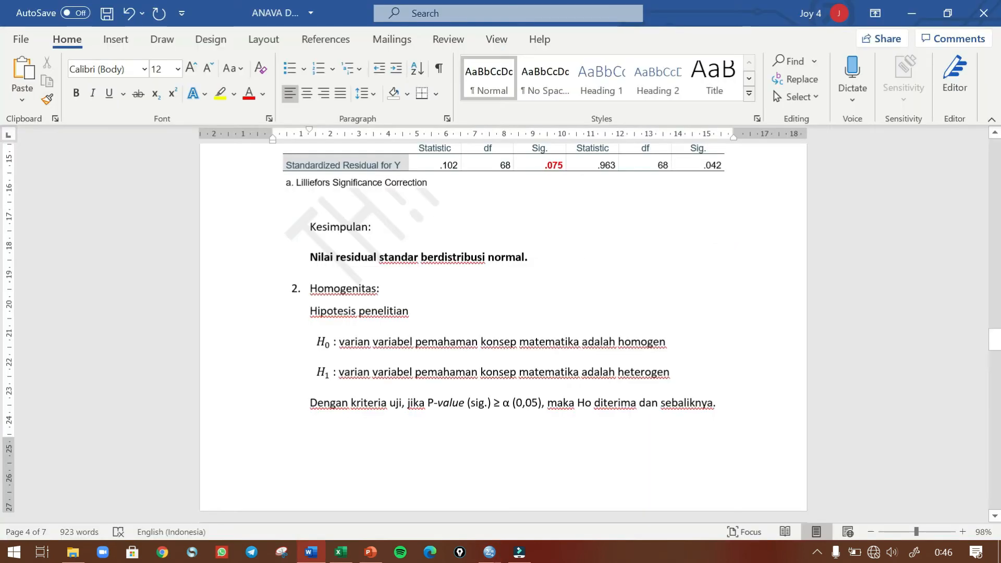
pyautogui.scroll(-6, 253, 229)
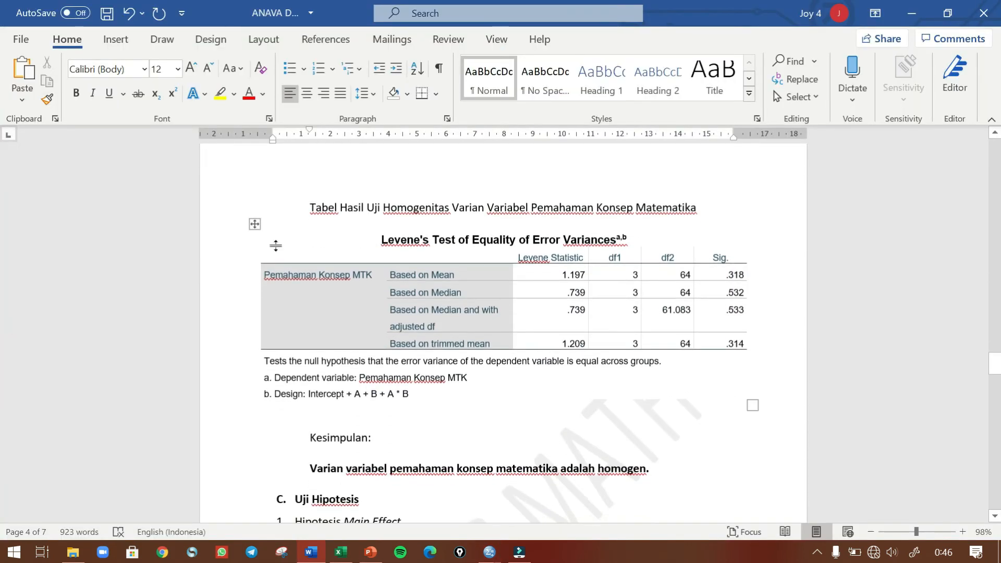
pyautogui.click(254, 226)
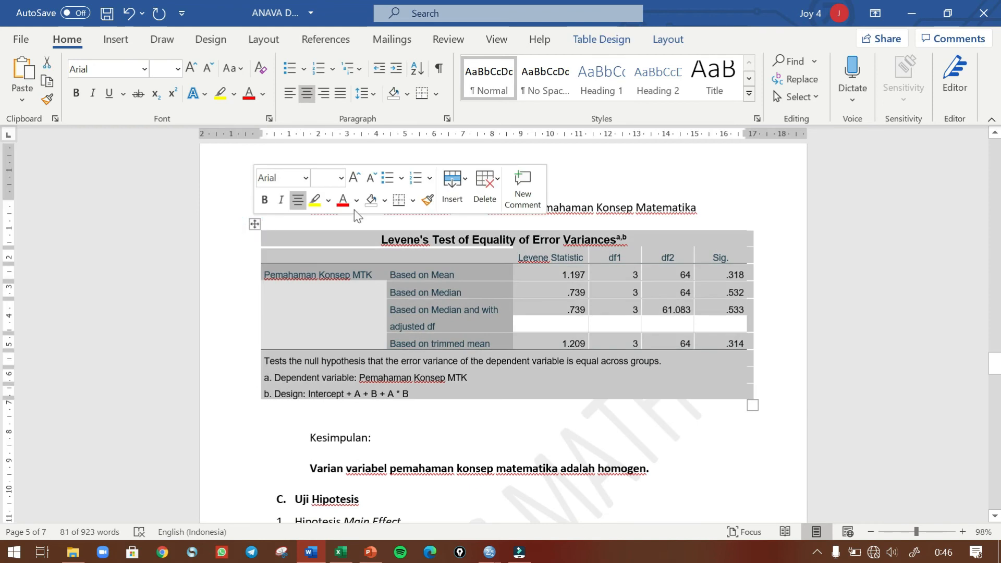
pyautogui.click(485, 182)
pyautogui.click(508, 287)
# - Return to the SPSS output viewer and copy the Levene's Test table again
pyautogui.hotkey('alt', 'Tab')
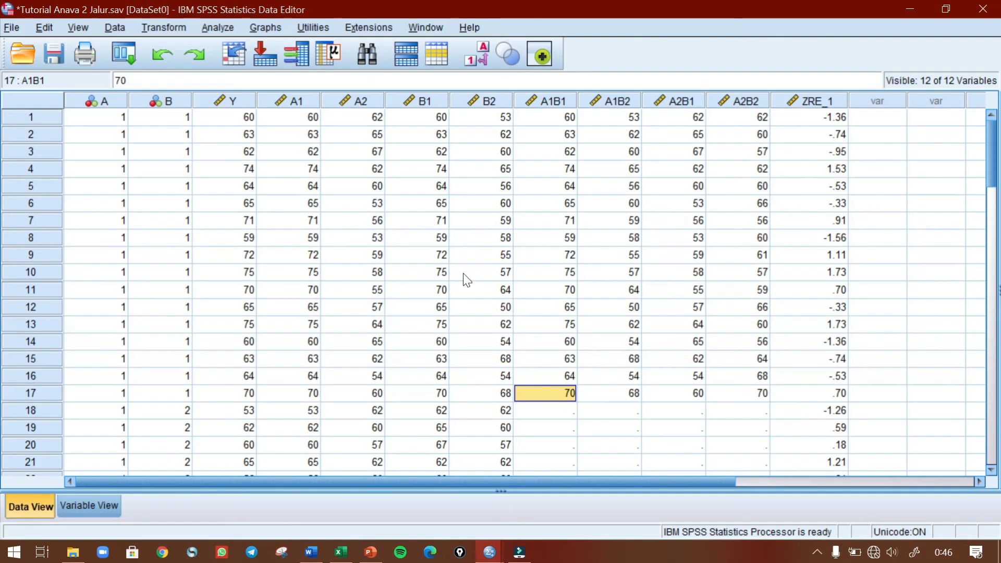
pyautogui.hotkey('alt', 'Tab')
pyautogui.hotkey('alt', 'Tab')
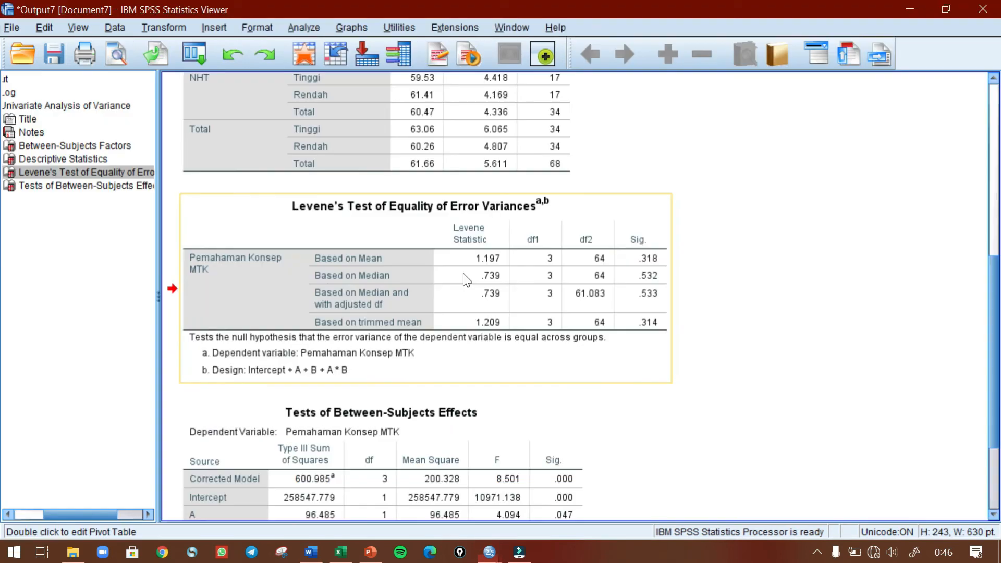
pyautogui.rightClick(361, 239)
pyautogui.click(382, 273)
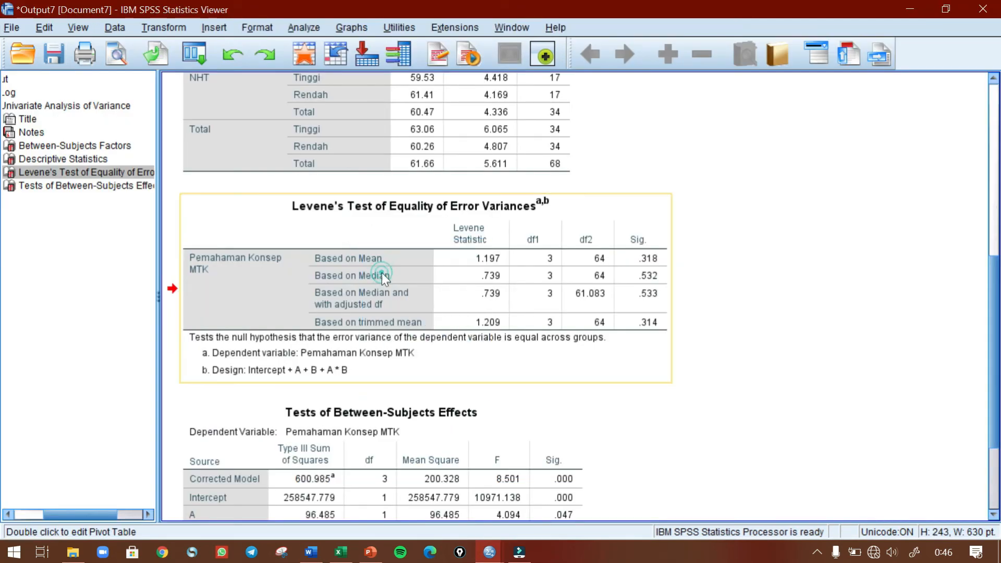
# - Switch to the LATIHAN ANAVA 2 JALUR workbook in Excel and close it
pyautogui.hotkey('alt', 'Tab')
pyautogui.hotkey('alt', 'Tab')
pyautogui.hotkey('alt', 'Tab')
pyautogui.hotkey('alt', 'Tab')
pyautogui.hotkey('alt', 'Tab')
pyautogui.hotkey('alt', 'Tab')
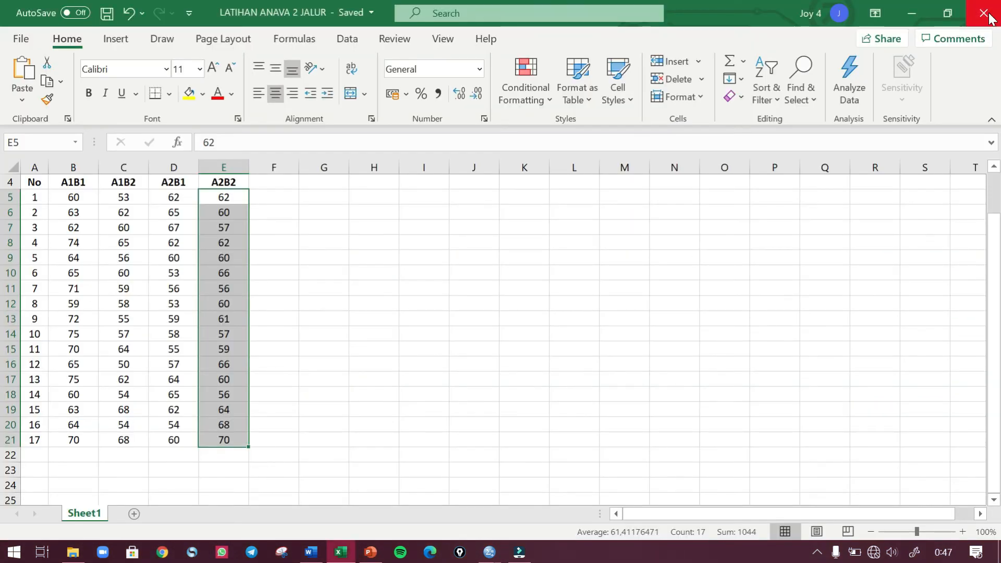
pyautogui.click(982, 8)
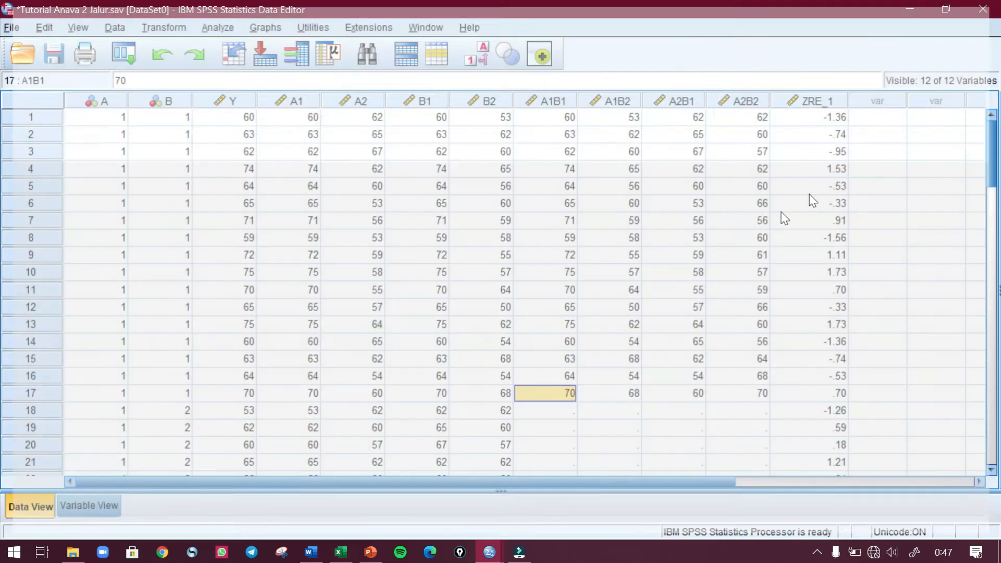
# - Switch to the File Explorer window and close it
pyautogui.hotkey('alt', 'Tab')
pyautogui.hotkey('alt', 'Tab')
pyautogui.hotkey('alt', 'Tab')
pyautogui.hotkey('alt', 'Tab')
pyautogui.hotkey('alt', 'Tab')
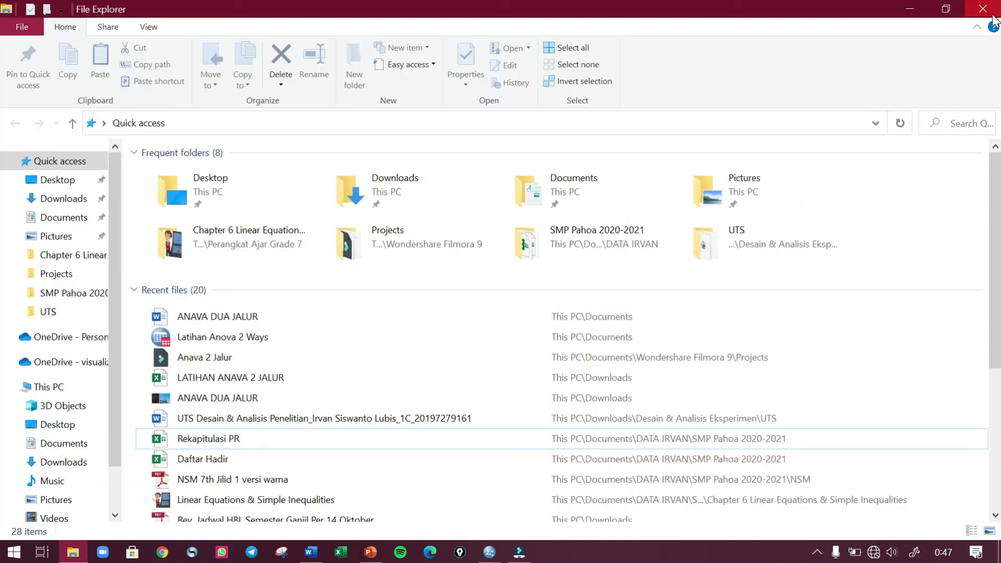
# - Switch to the ANAVA DUA JALUR Word document and paste the Levene's Test table under the homogeneity results caption
pyautogui.hotkey('alt', 'Tab')
pyautogui.hotkey('alt', 'Tab')
pyautogui.hotkey('alt', 'Tab')
pyautogui.hotkey('alt', 'Tab')
pyautogui.hotkey('alt', 'Tab')
pyautogui.hotkey('alt', 'Tab')
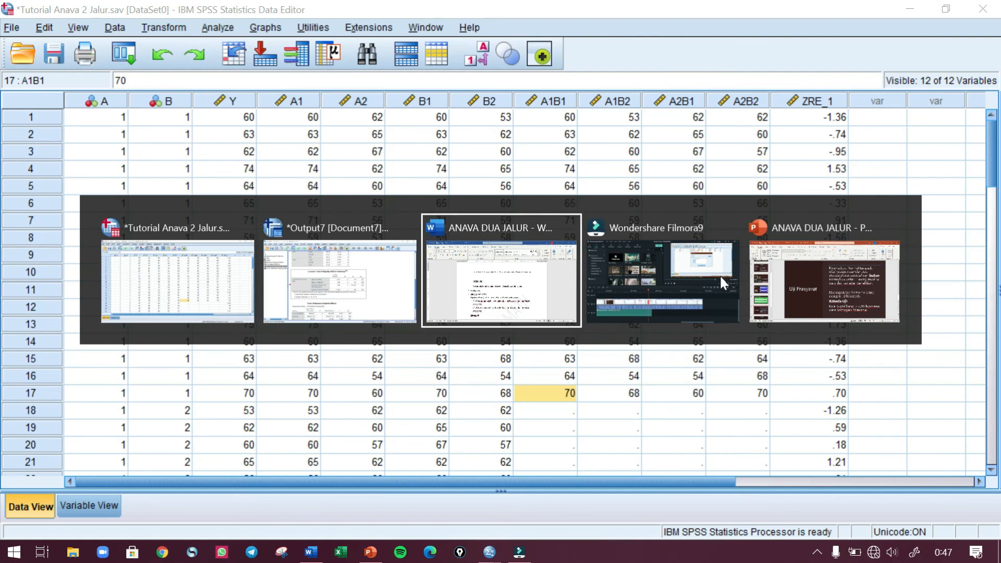
pyautogui.hotkey('alt', 'Tab')
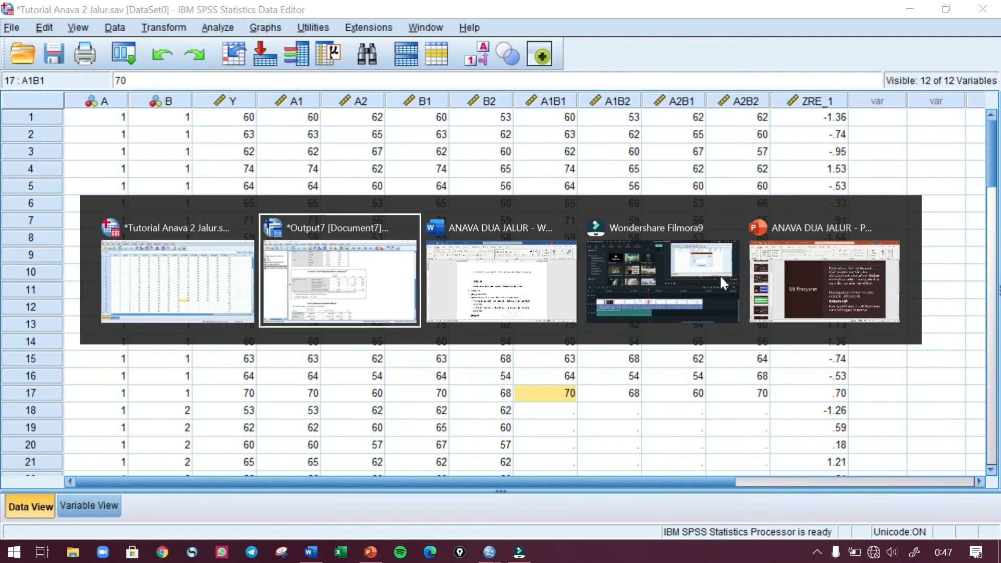
pyautogui.hotkey('alt', 'Tab')
pyautogui.hotkey('ctrl', 'v')
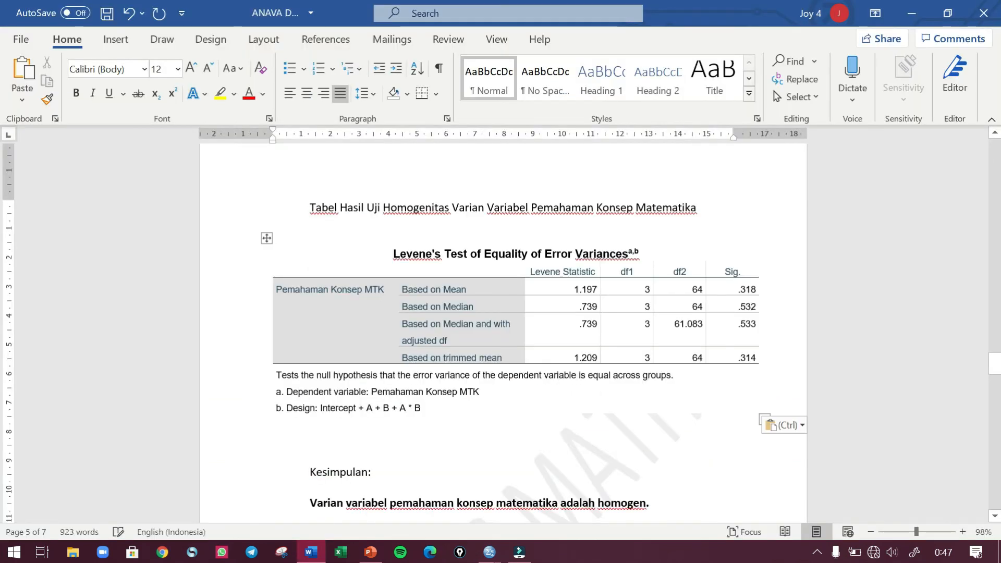
# - Centre the pasted Levene's Test table on the page and remove the extra blank lines around it
pyautogui.click(266, 238)
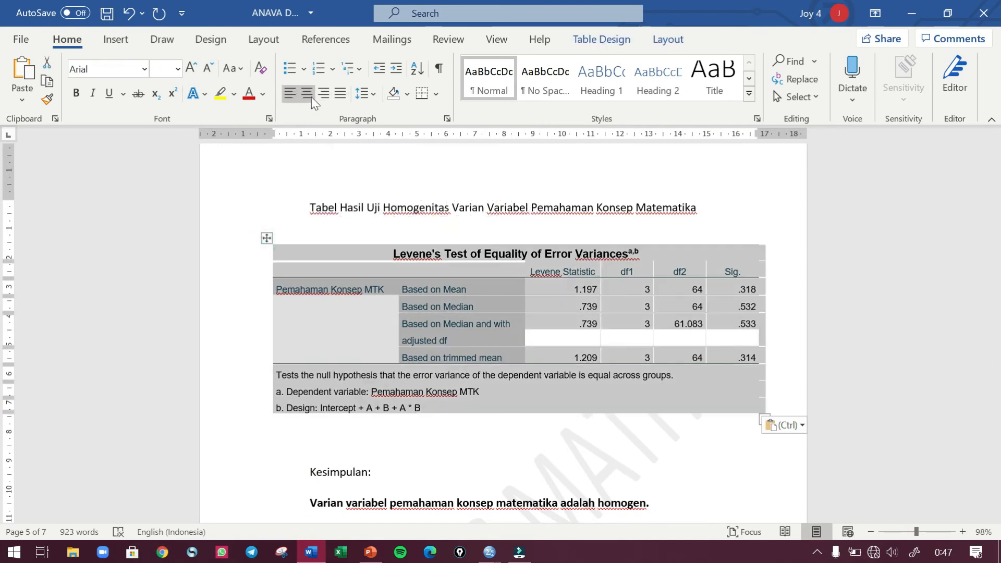
pyautogui.click(489, 235)
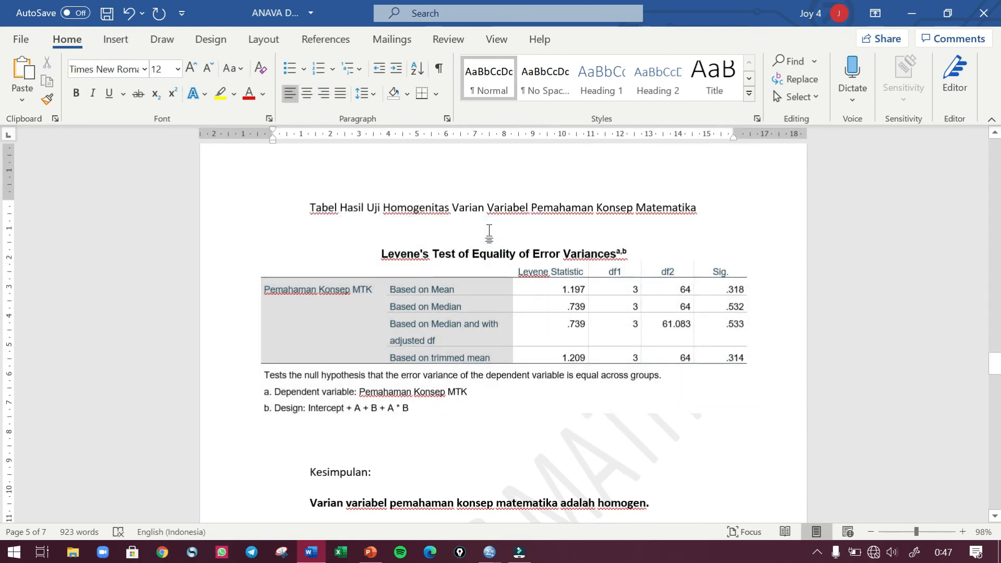
pyautogui.press('Delete')
pyautogui.click(365, 408)
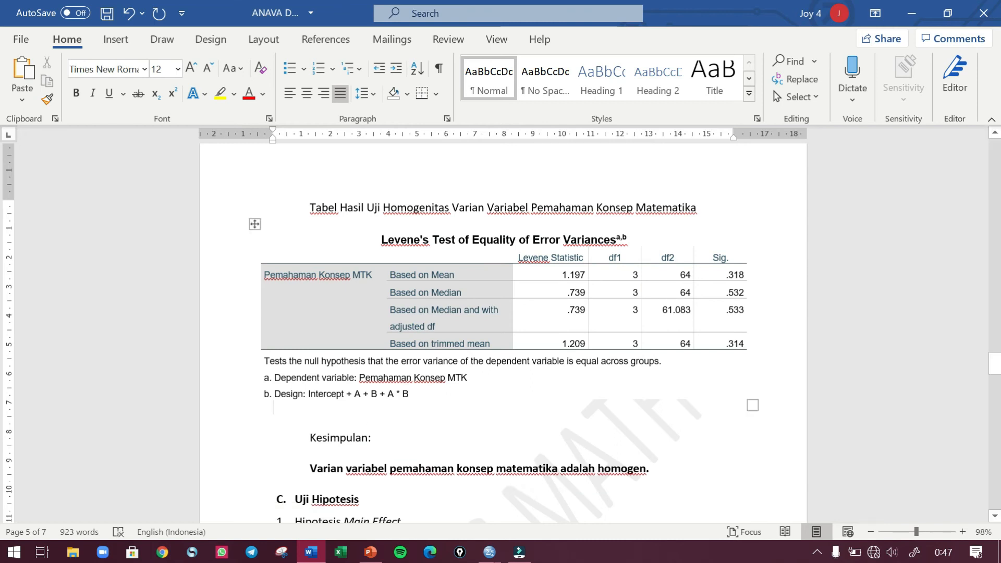
# - Format the Based on Mean significance value in the Levene's Test table as bold red text
pyautogui.doubleClick(729, 274)
pyautogui.click(249, 99)
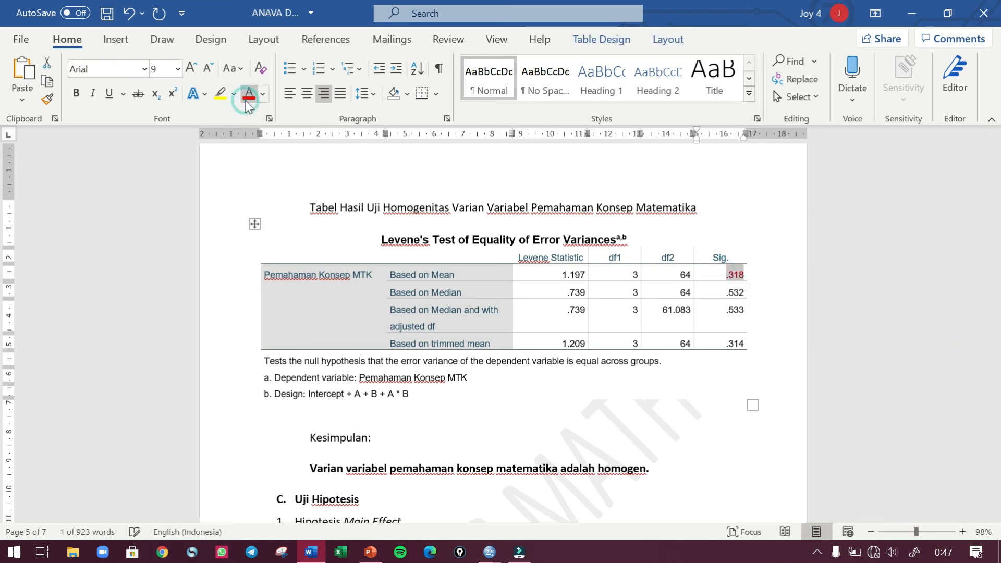
pyautogui.click(76, 93)
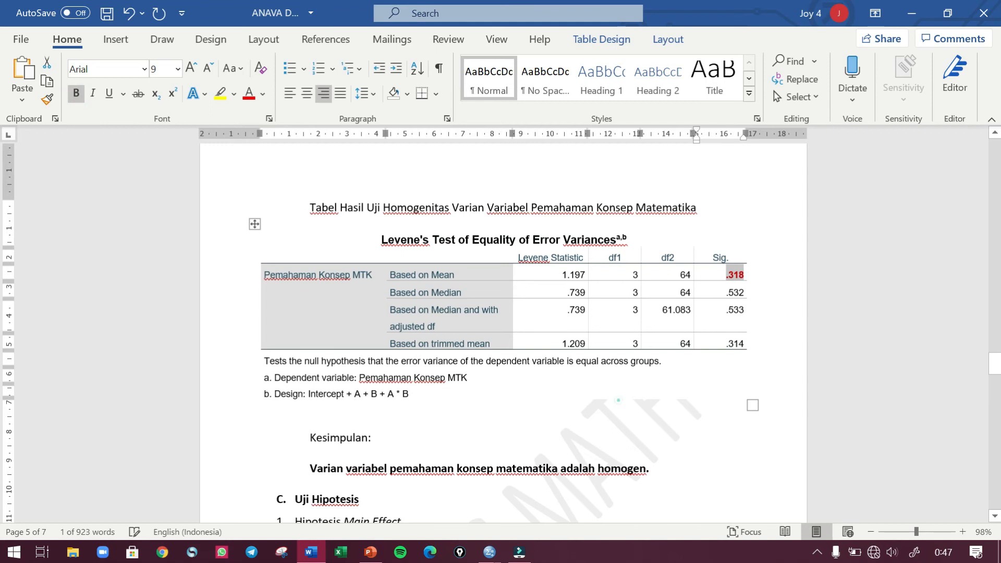
pyautogui.click(620, 402)
# - Review the homogeneity hypotheses and test criterion against the Levene's Test table and the written conclusion
pyautogui.scroll(3, 620, 400)
pyautogui.scroll(3, 618, 400)
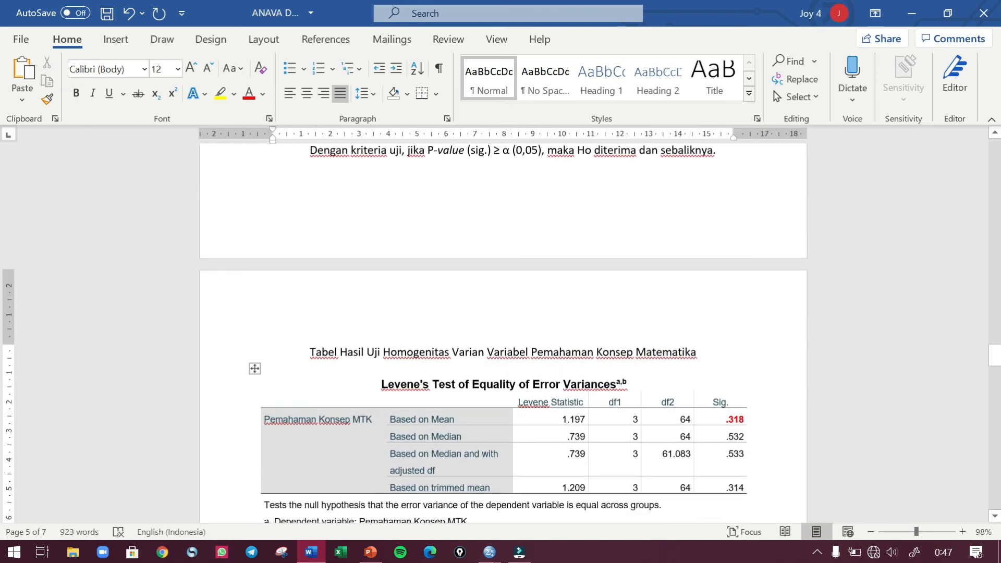
pyautogui.scroll(2, 503, 334)
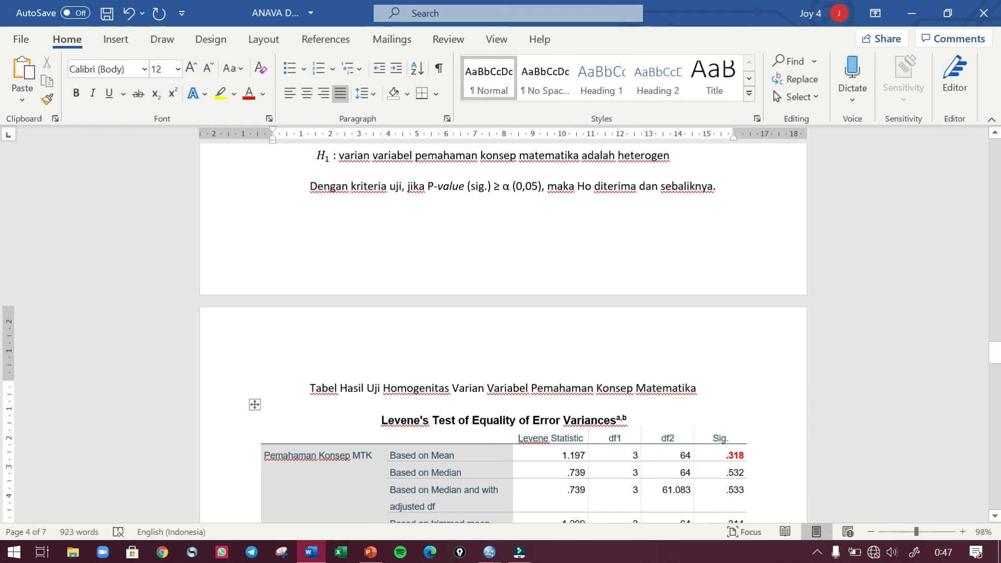
pyautogui.scroll(2, 503, 333)
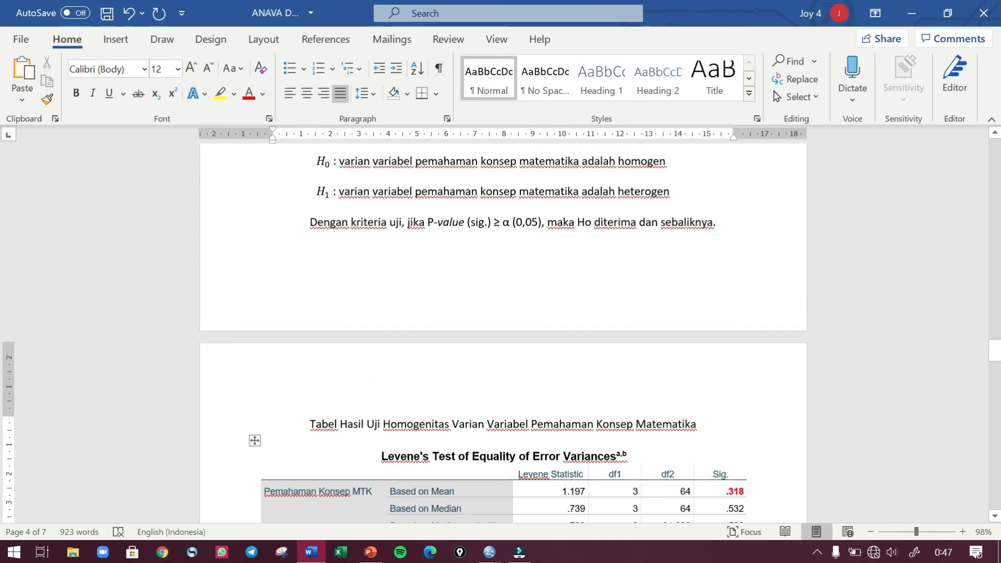
pyautogui.scroll(2, 503, 333)
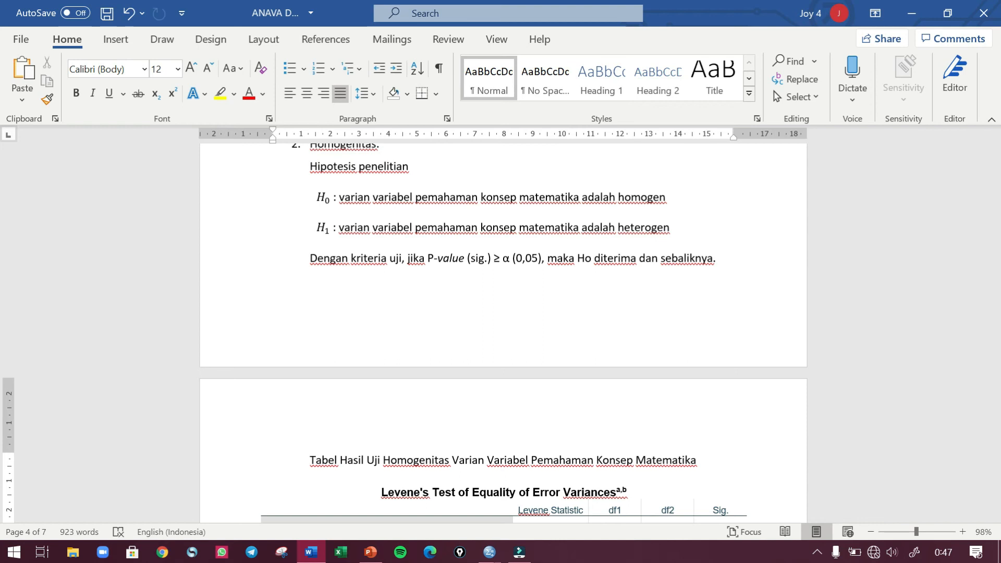
pyautogui.scroll(1, 503, 333)
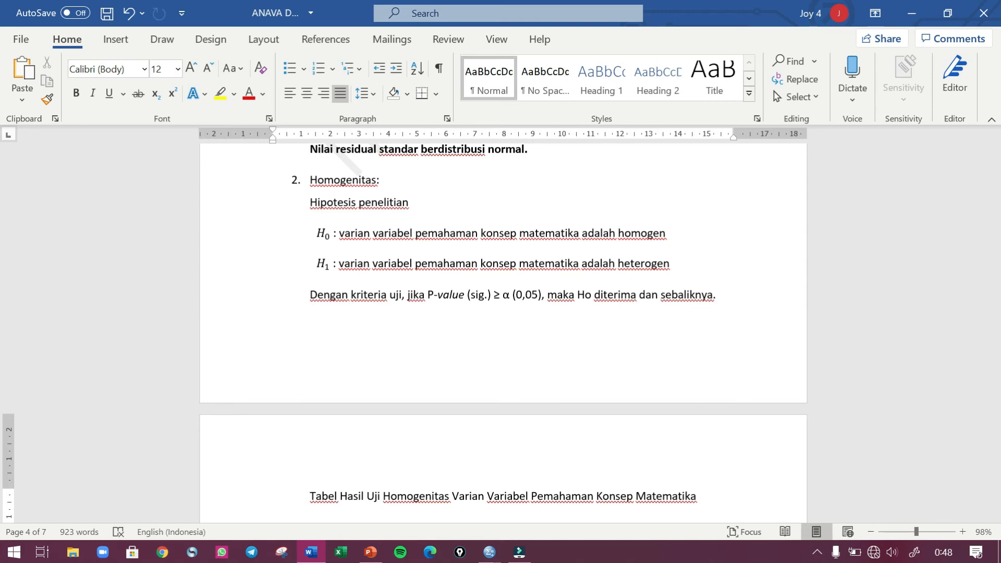
pyautogui.scroll(-6, 659, 242)
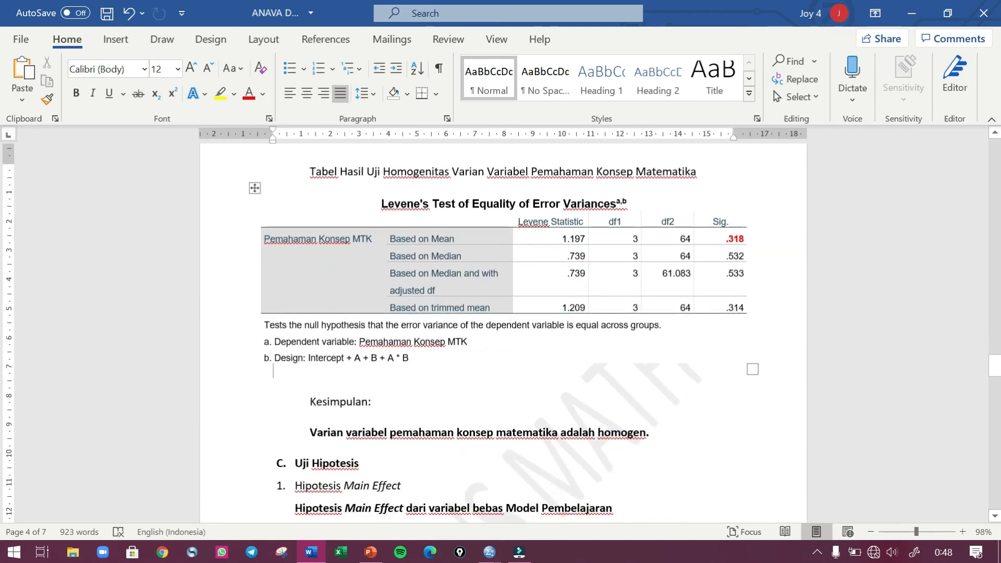
pyautogui.click(666, 431)
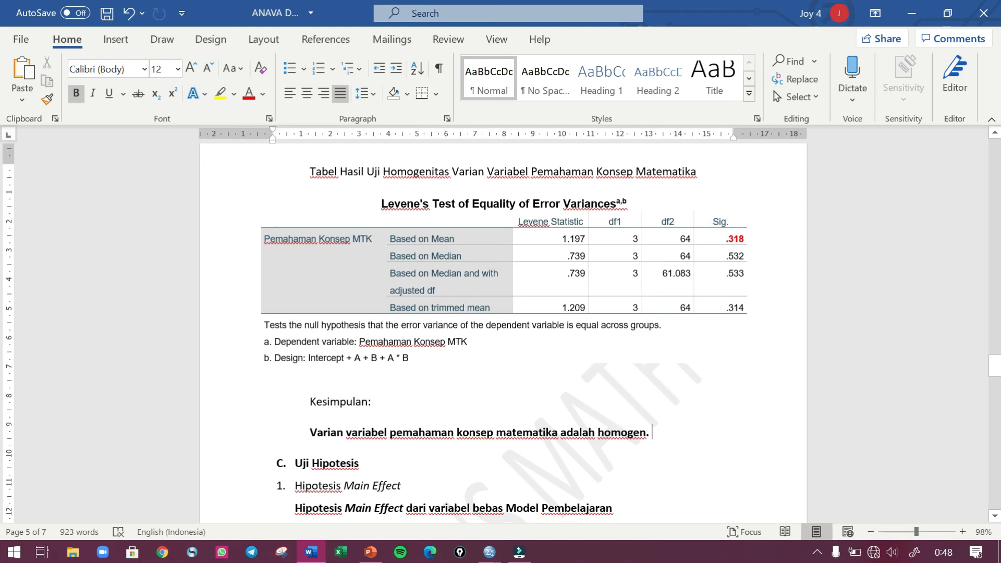
# - Delete the old Tests of Between-Subjects Effects table under the Main Effect Model Pembelajaran caption
pyautogui.scroll(-4, 503, 334)
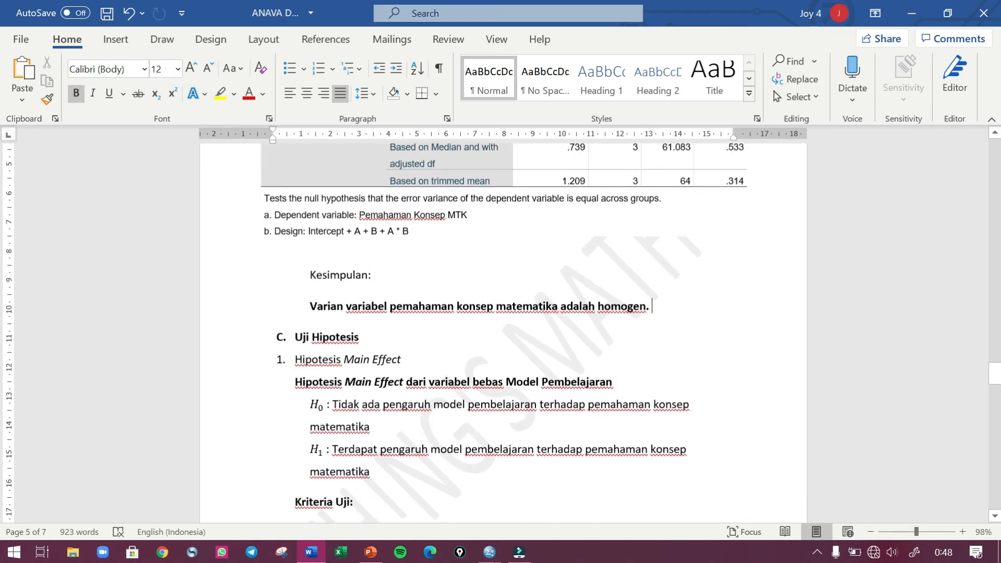
pyautogui.scroll(-15, 704, 379)
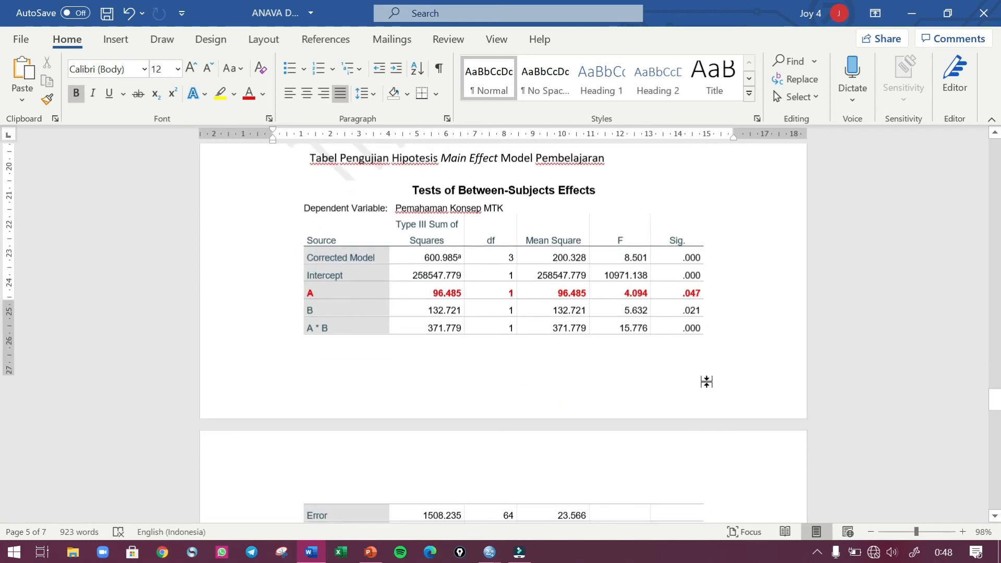
pyautogui.scroll(-8, 706, 381)
pyautogui.scroll(6, 705, 381)
pyautogui.scroll(9, 706, 381)
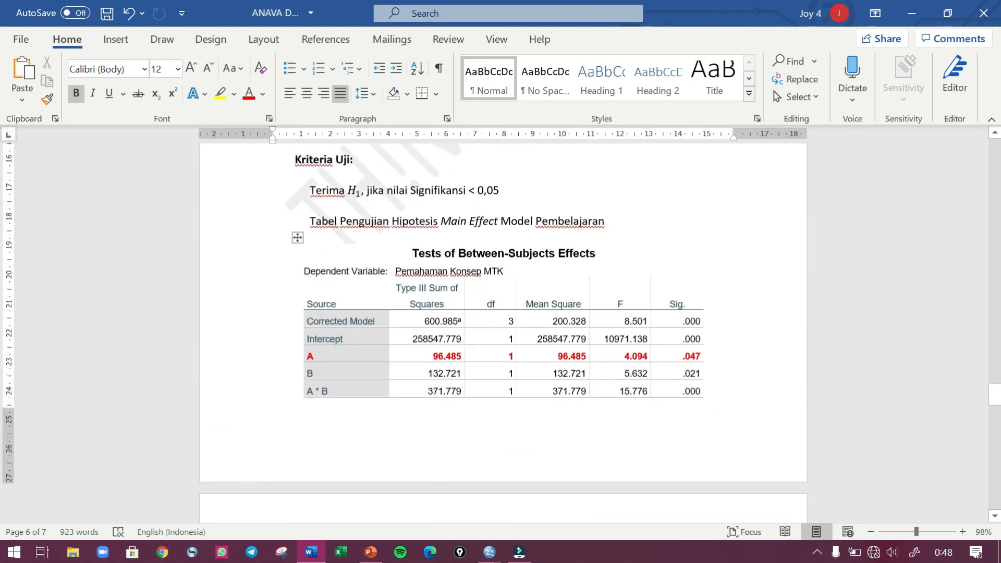
pyautogui.click(298, 240)
pyautogui.rightClick(297, 240)
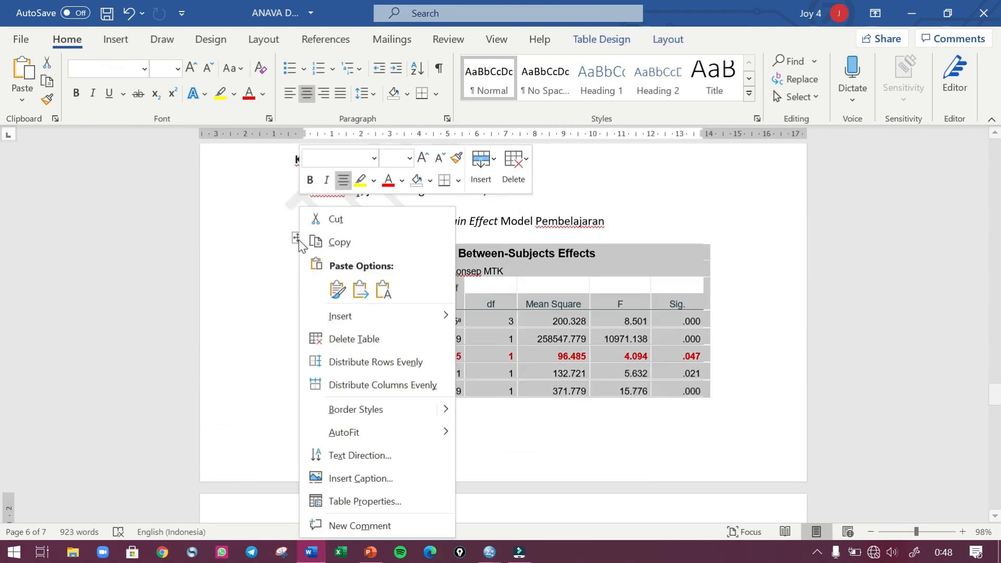
pyautogui.click(355, 340)
# - Delete the old Tests of Between-Subjects Effects table in the Kemandirian Belajar main effect section
pyautogui.scroll(-11, 361, 355)
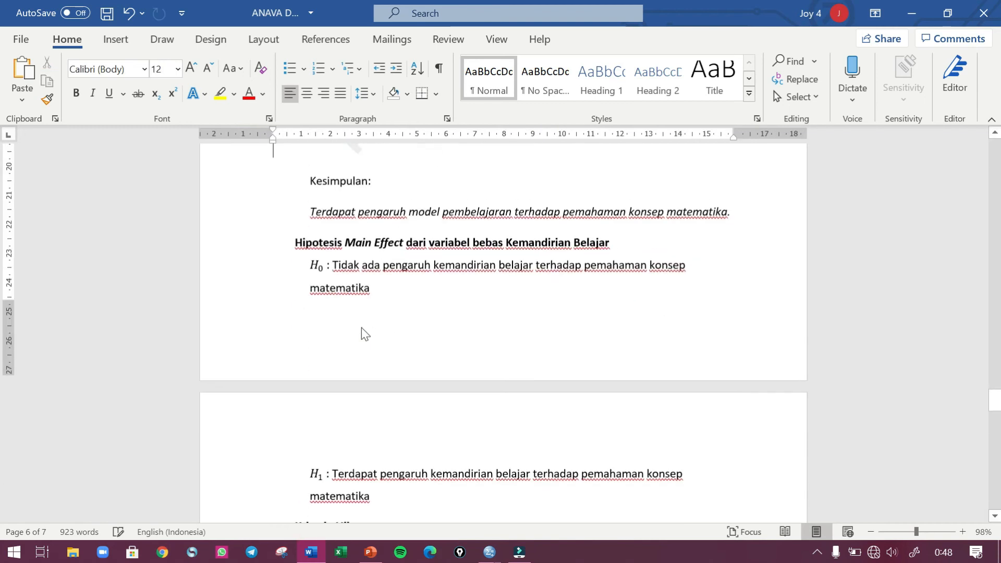
pyautogui.click(298, 310)
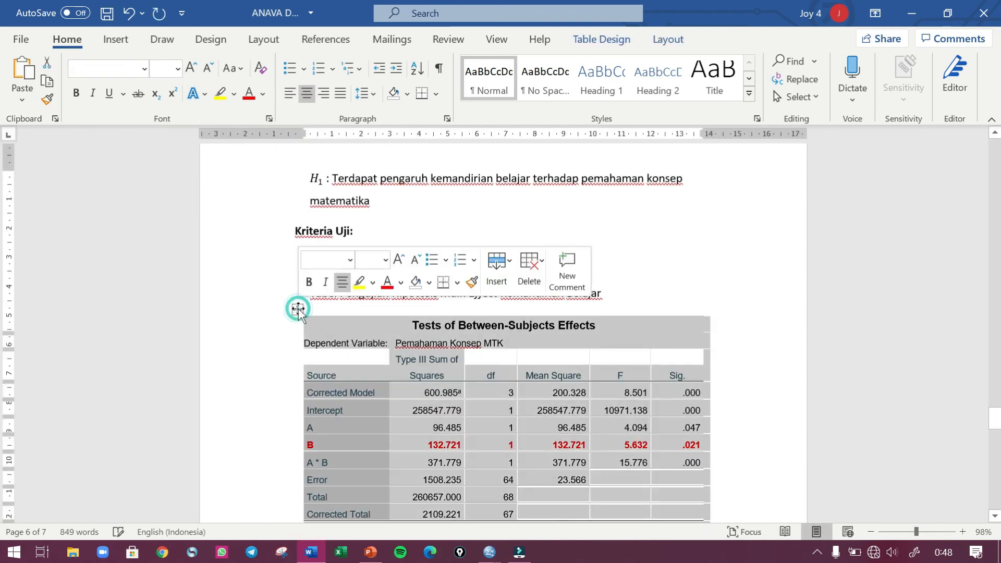
pyautogui.rightClick(297, 310)
pyautogui.click(353, 339)
# - Delete the old Tests of Between-Subjects Effects table under the Interaction Effect caption
pyautogui.scroll(-11, 458, 365)
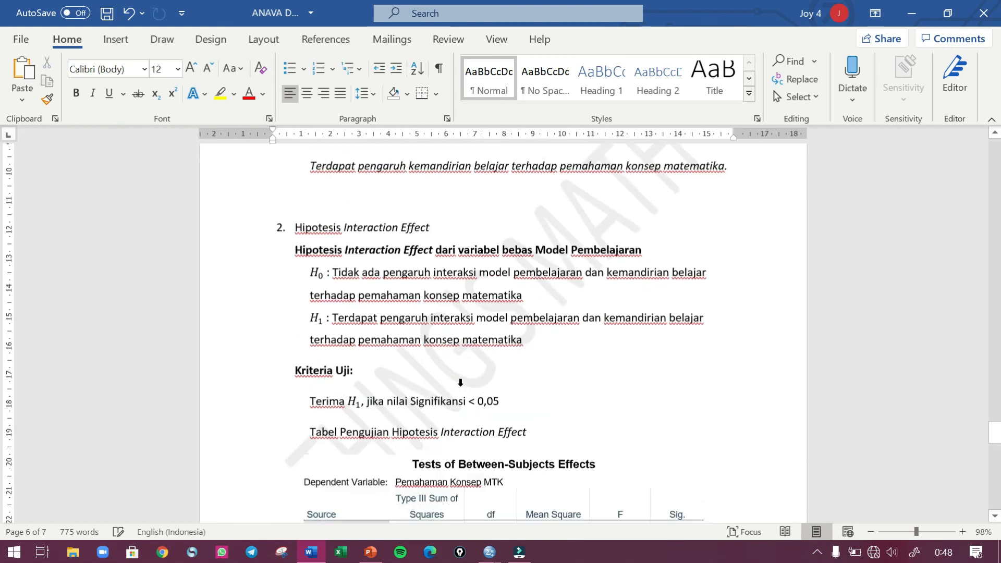
pyautogui.click(297, 234)
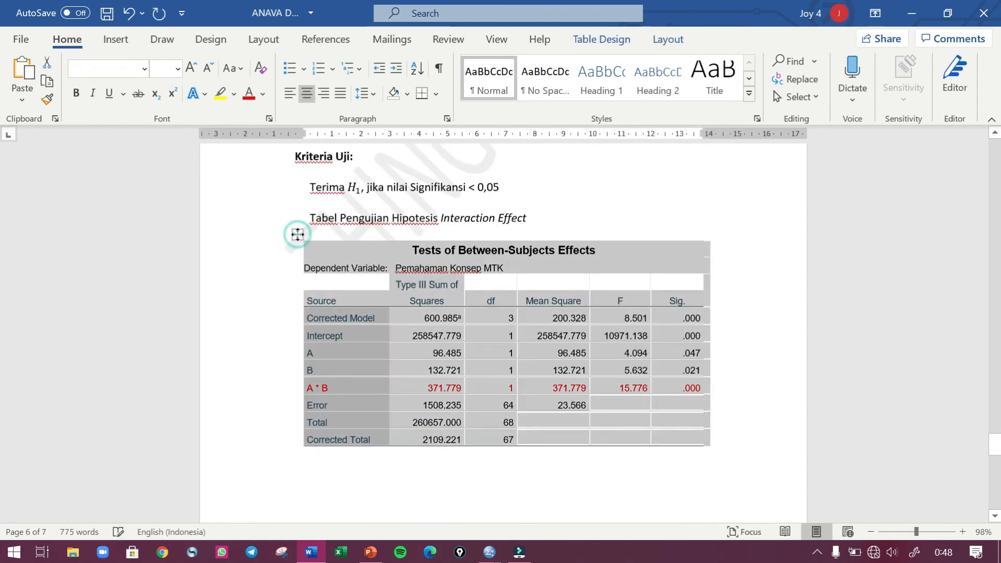
pyautogui.rightClick(297, 234)
pyautogui.click(344, 340)
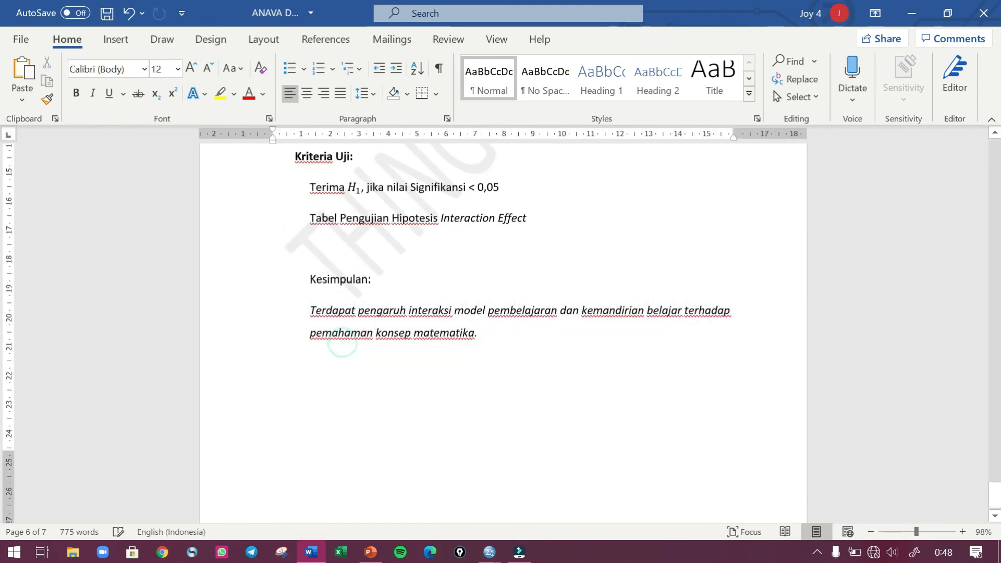
# - Add an empty line below the caption "Tabel Pengujian Hipotesis Main Effect Model Pembelajaran"
pyautogui.scroll(10, 537, 376)
pyautogui.scroll(8, 537, 376)
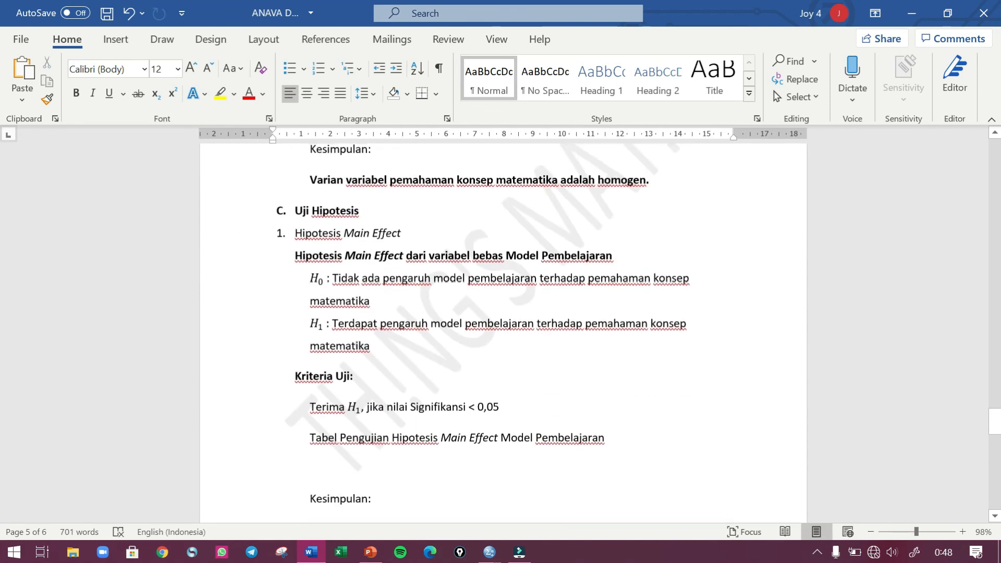
pyautogui.scroll(-3, 503, 334)
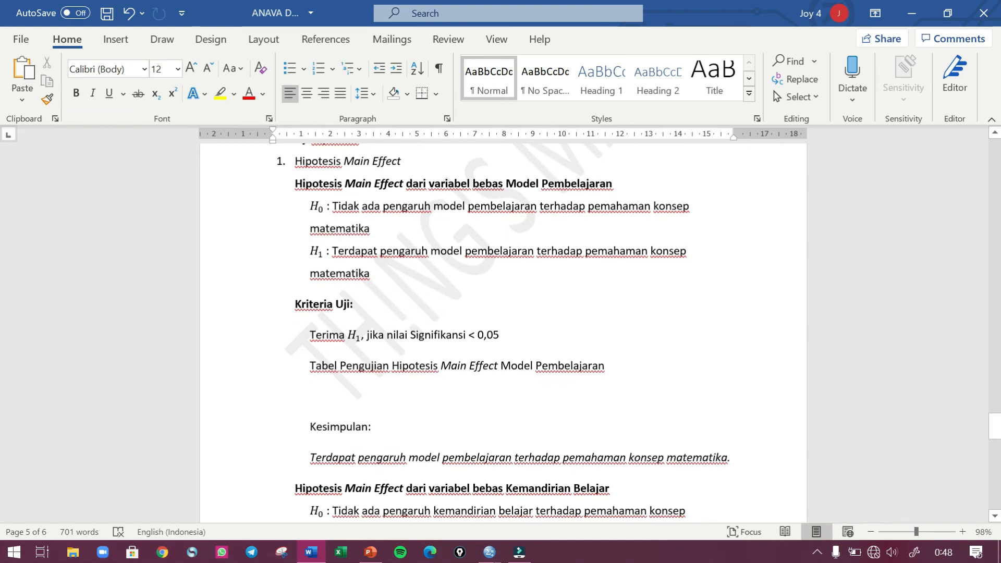
pyautogui.click(342, 391)
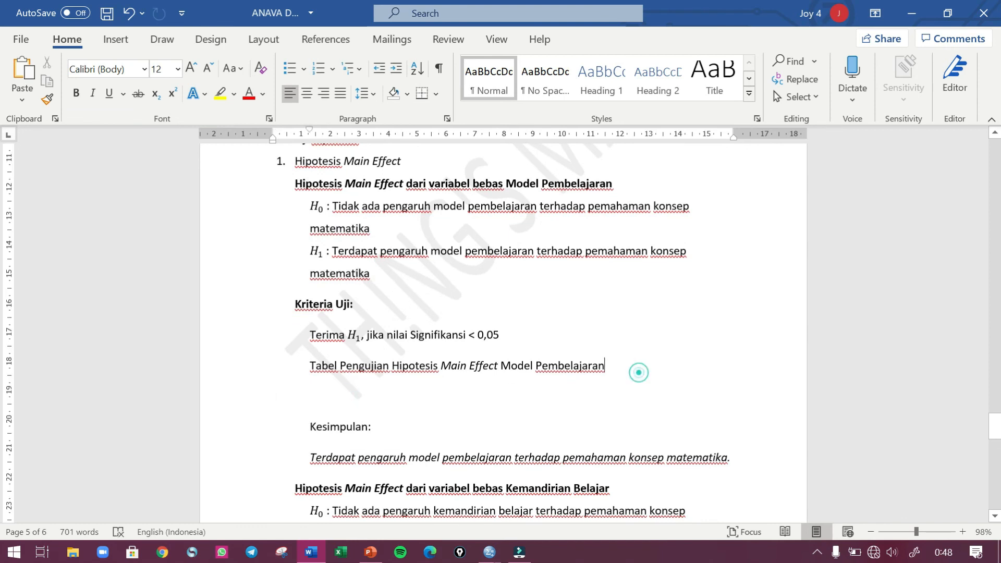
pyautogui.press('Return')
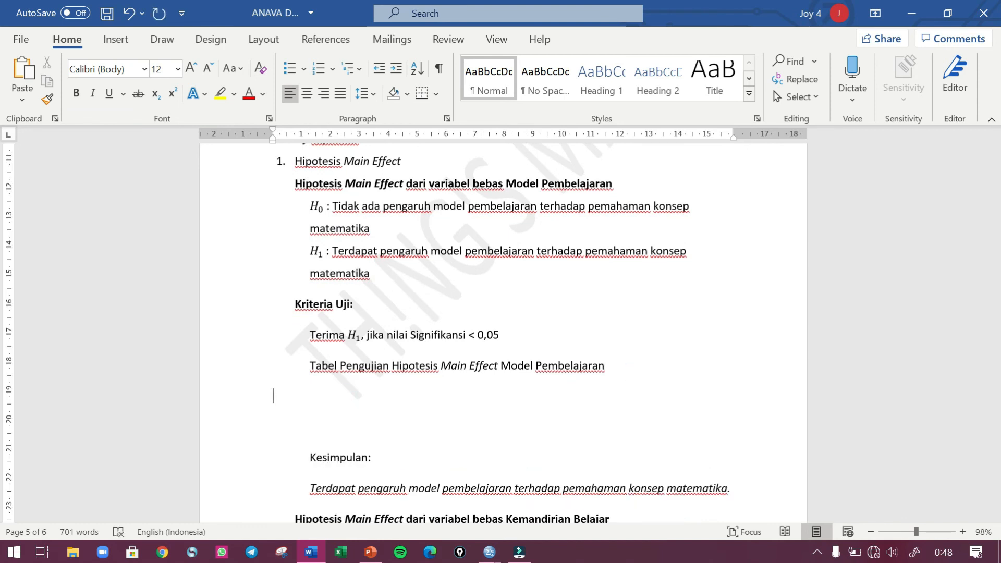
# - Switch to the SPSS output viewer and copy the Tests of Between-Subjects Effects table
pyautogui.hotkey('alt', 'Tab')
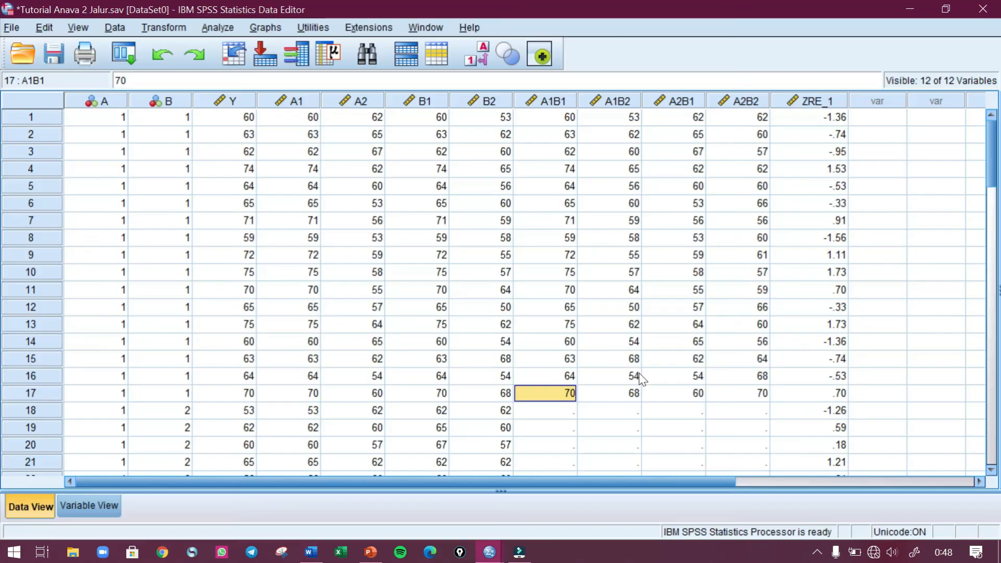
pyautogui.hotkey('alt', 'Tab')
pyautogui.hotkey('alt', 'Tab')
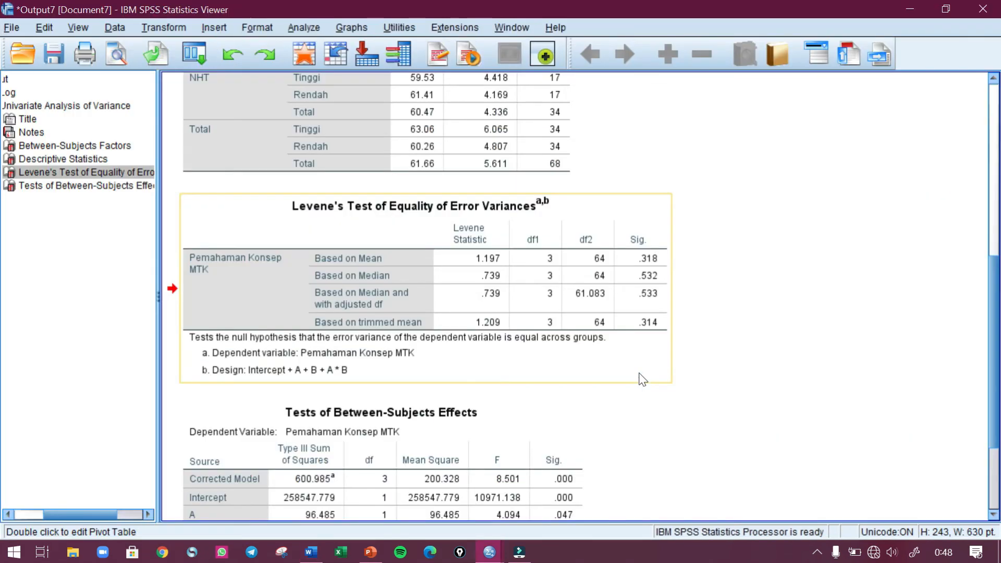
pyautogui.scroll(-3, 641, 378)
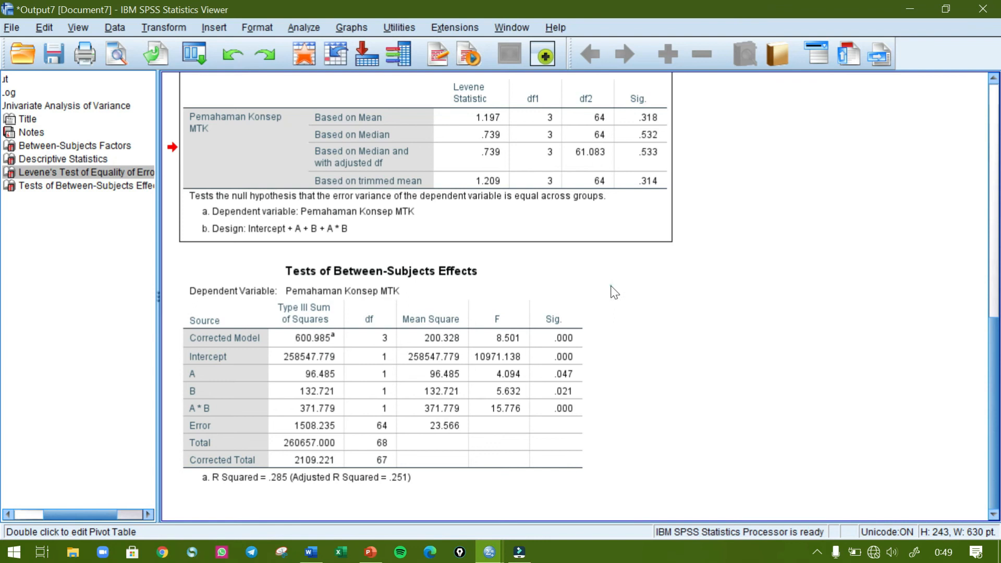
pyautogui.click(476, 290)
pyautogui.rightClick(458, 289)
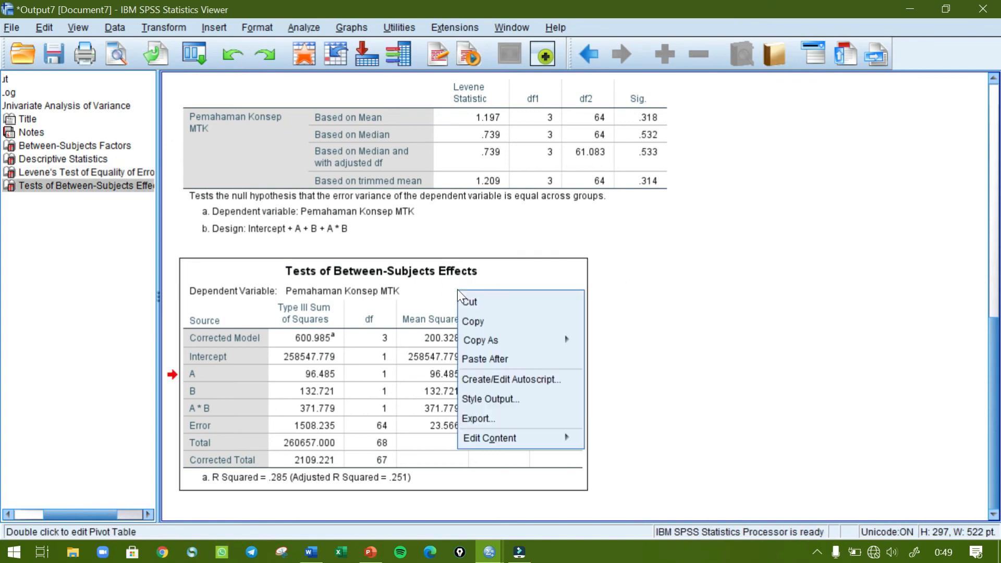
pyautogui.click(467, 318)
# - Return to the Word report and paste the Tests of Between-Subjects Effects table below the Main Effect Model Pembelajaran caption
pyautogui.hotkey('alt', 'Tab')
pyautogui.hotkey('alt', 'Tab')
pyautogui.hotkey('alt', 'Tab')
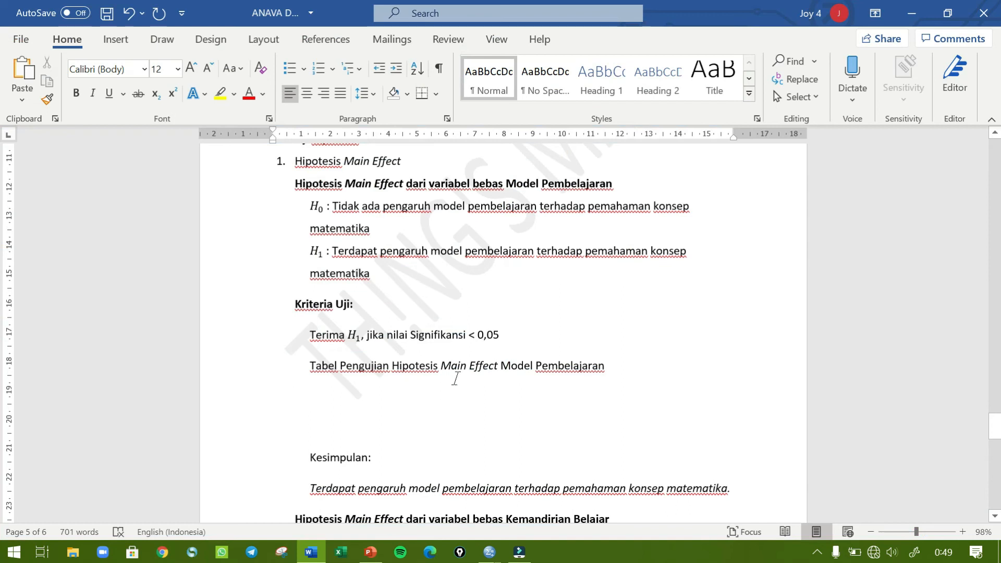
pyautogui.click(455, 378)
pyautogui.hotkey('ctrl', 'v')
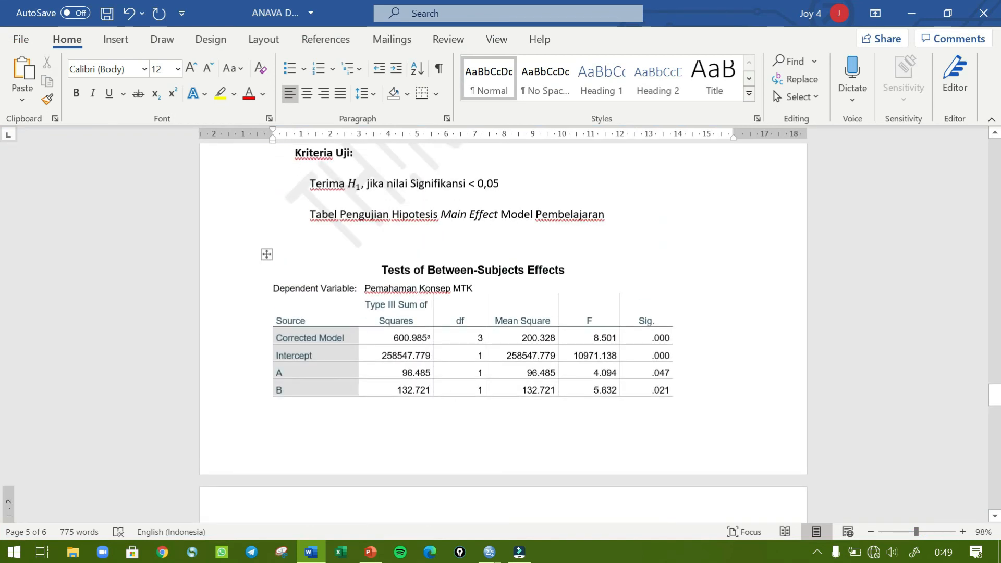
# - Centre the pasted Tests of Between-Subjects Effects table and remove the blank line between it and its caption
pyautogui.click(266, 254)
pyautogui.click(307, 93)
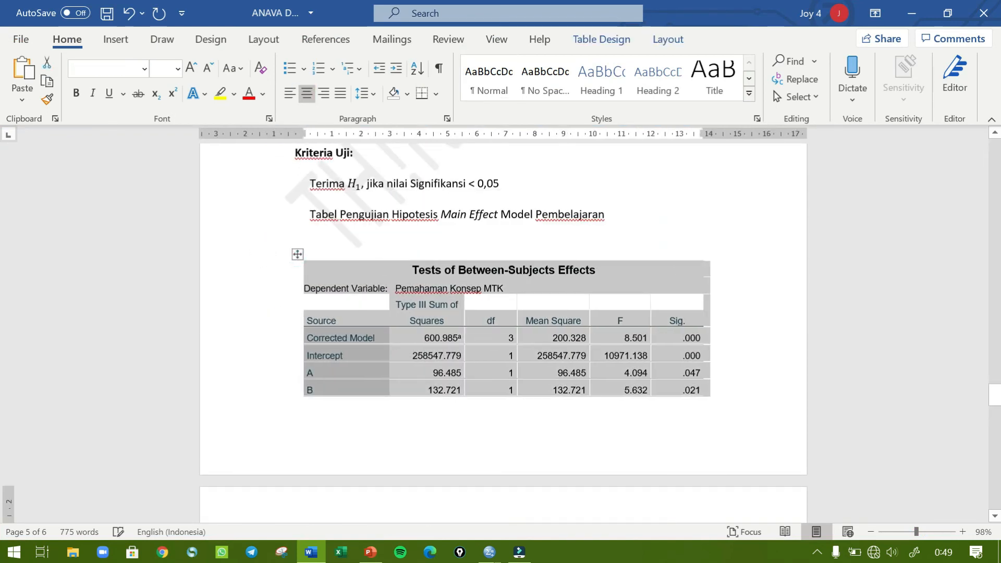
pyautogui.click(420, 238)
pyautogui.press('BackSpace')
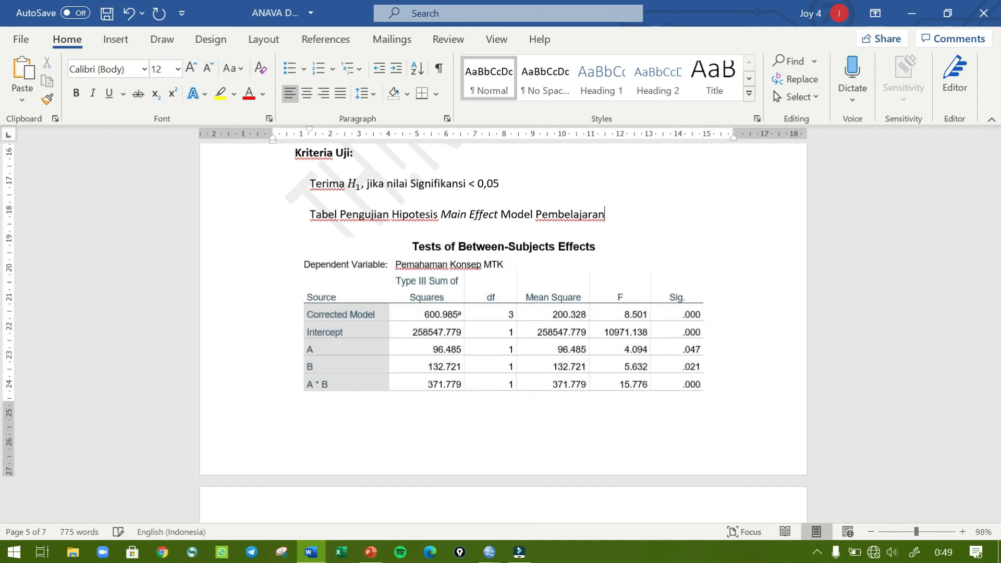
pyautogui.scroll(6, 503, 312)
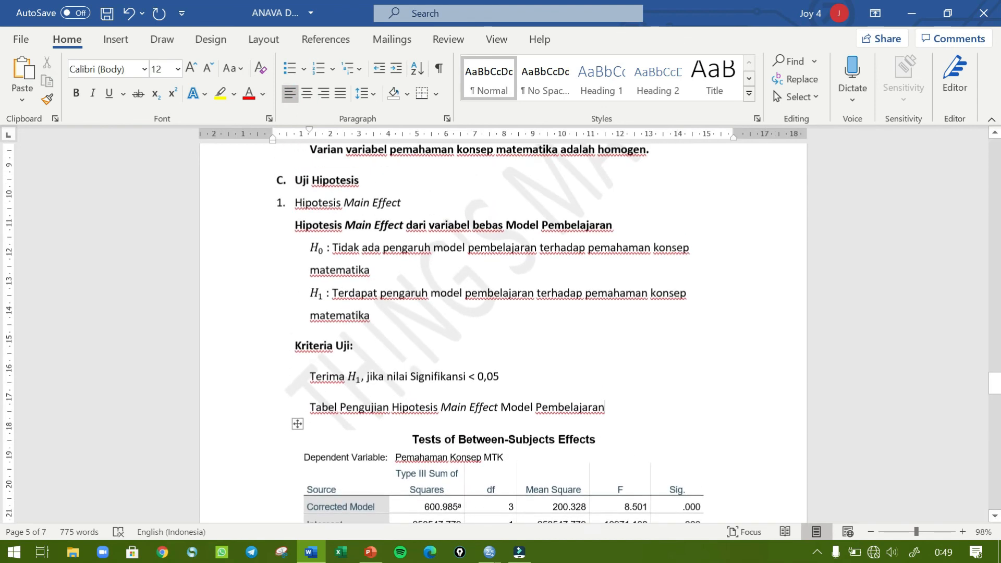
pyautogui.scroll(1, 503, 313)
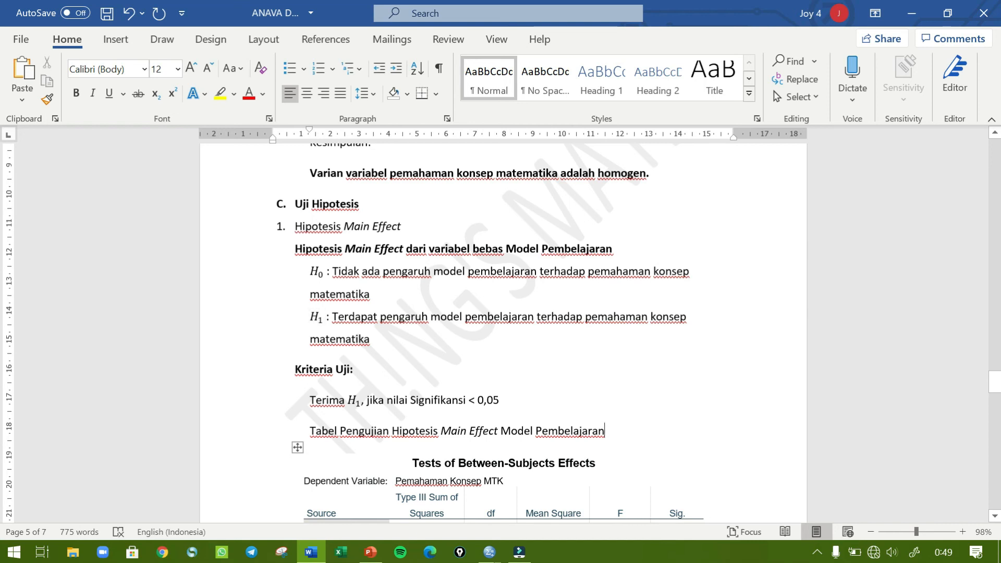
# - Format the A row of the Tests of Between-Subjects Effects table under the Model Pembelajaran caption in bold red text
pyautogui.scroll(-3, 503, 331)
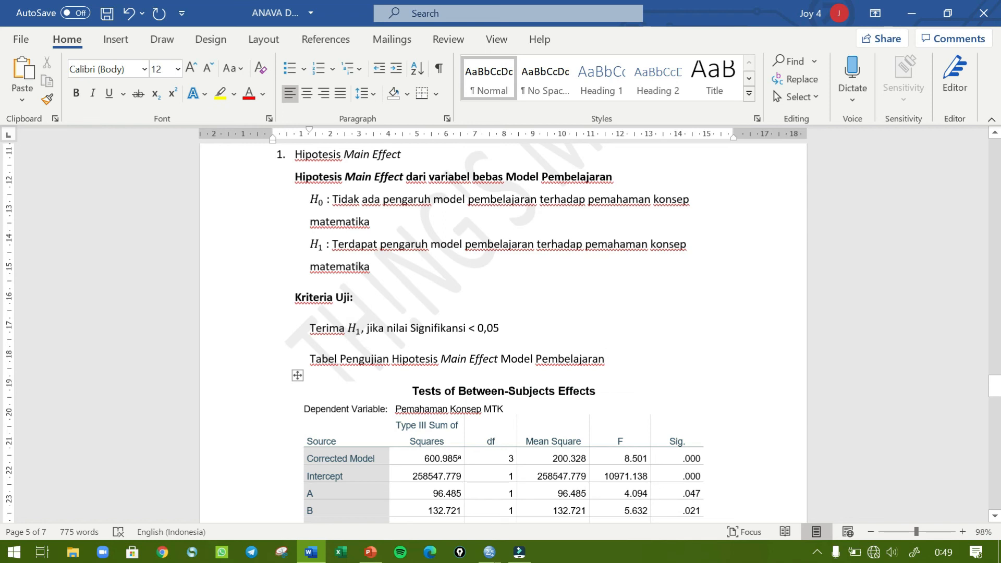
pyautogui.scroll(-1, 500, 326)
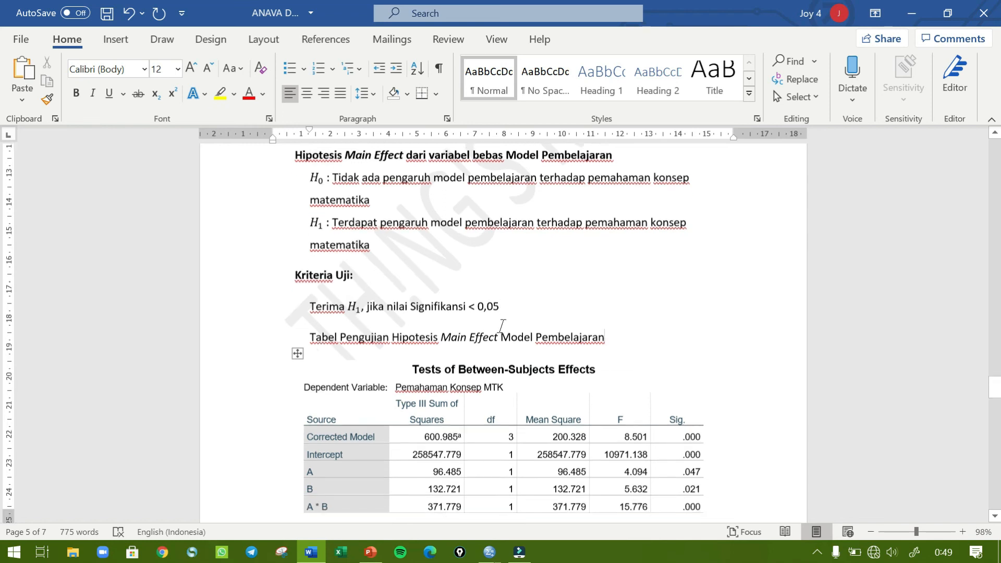
pyautogui.scroll(1, 500, 327)
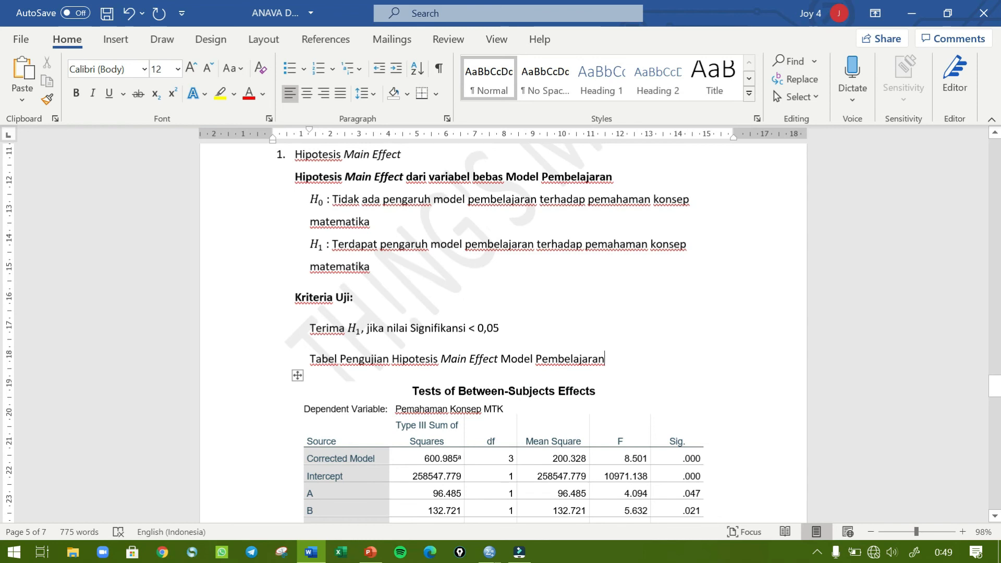
pyautogui.scroll(-1, 500, 327)
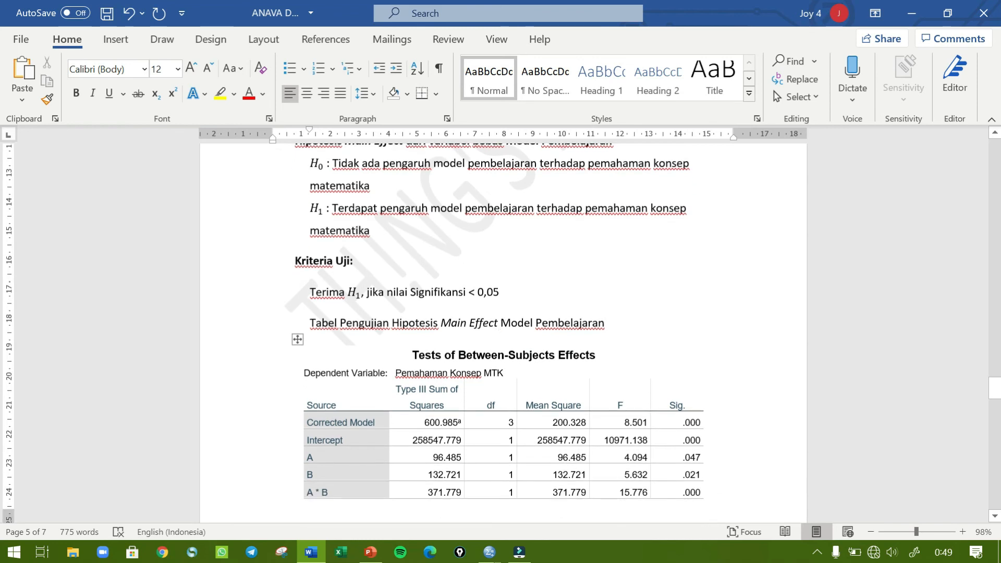
pyautogui.moveTo(308, 457); pyautogui.dragTo(698, 457)
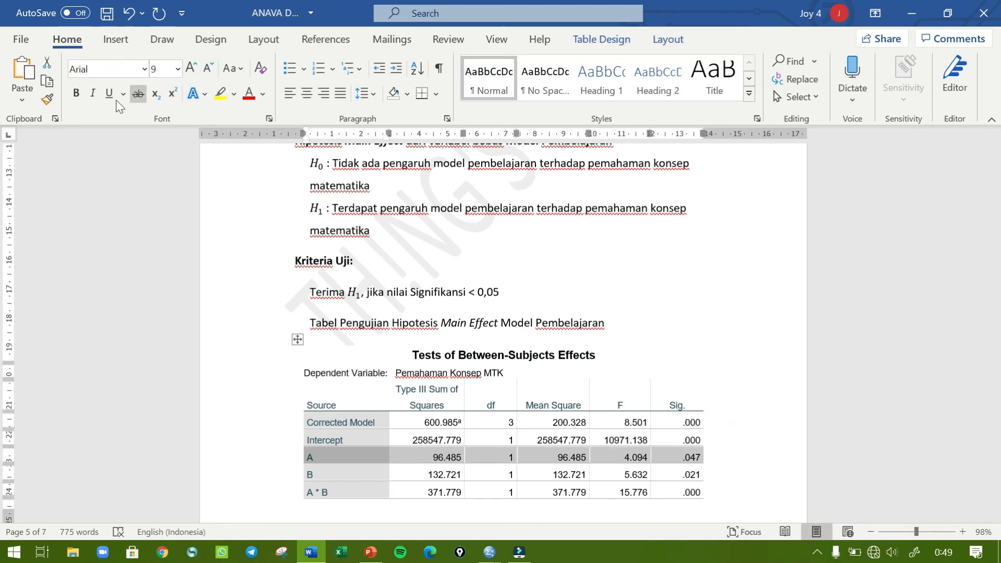
pyautogui.click(76, 93)
pyautogui.click(248, 93)
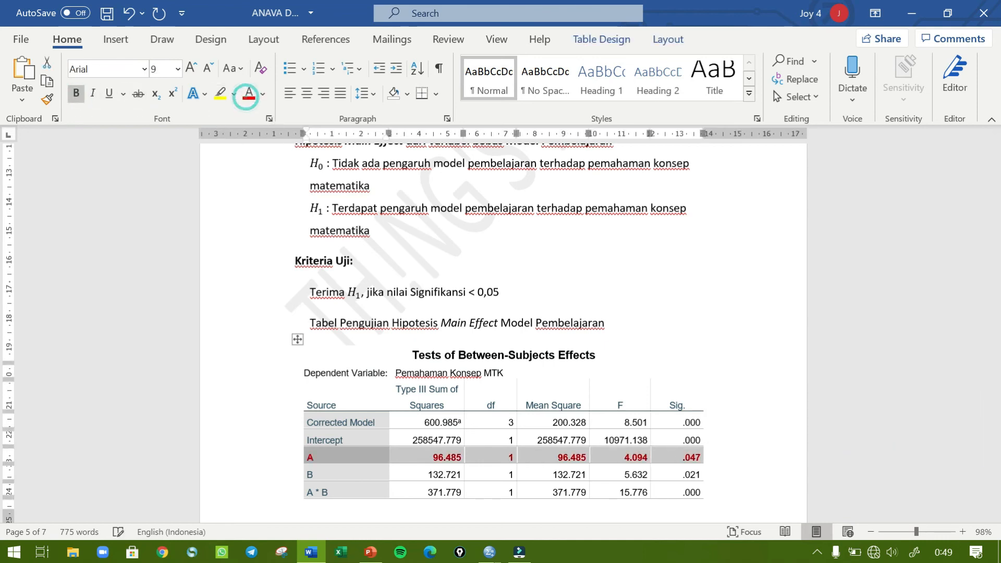
pyautogui.scroll(-1, 738, 428)
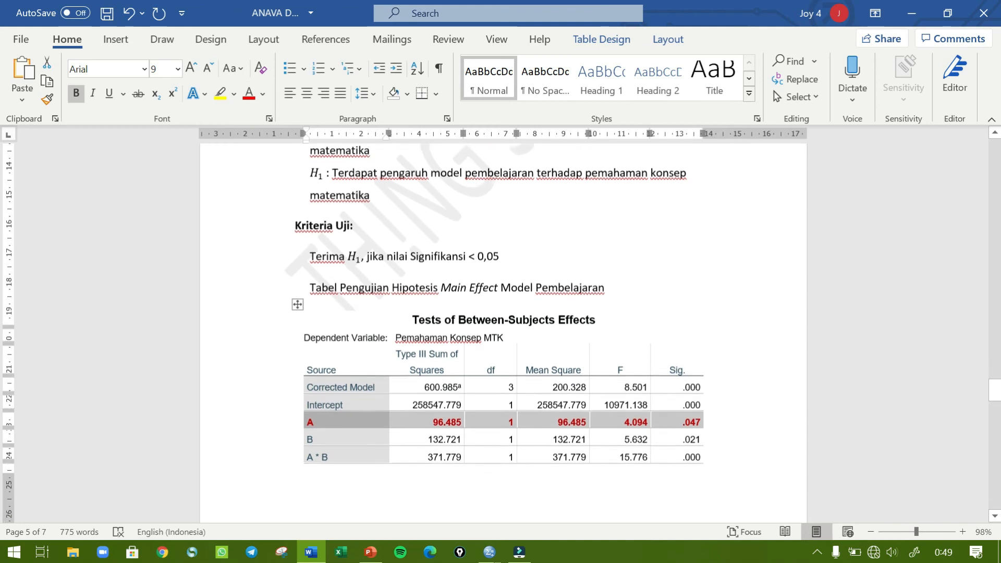
pyautogui.click(738, 427)
# - Remove the surplus blank lines between the Model Pembelajaran effects table and its "Kesimpulan:" line
pyautogui.scroll(-1, 738, 427)
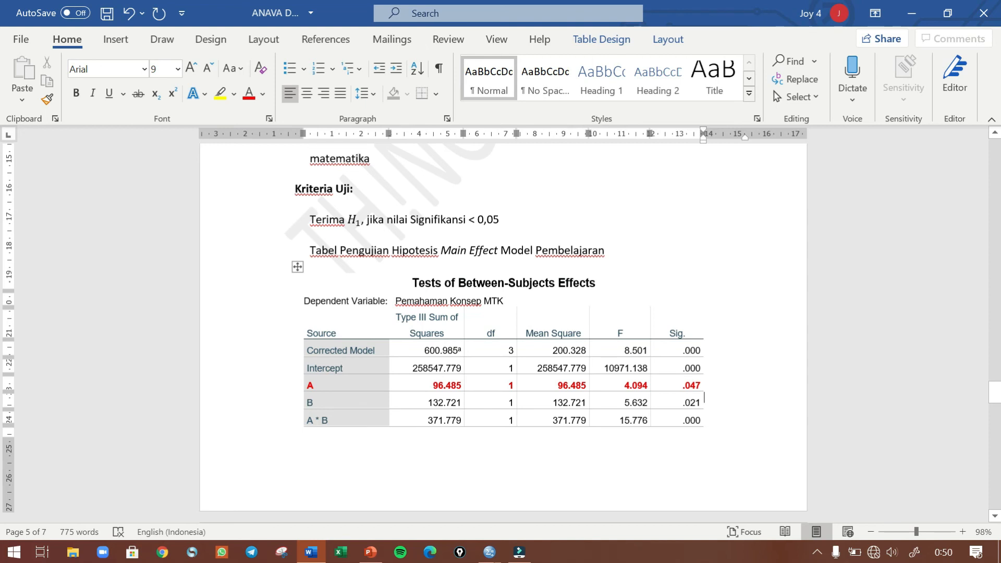
pyautogui.scroll(-2, 502, 333)
pyautogui.scroll(1, 503, 333)
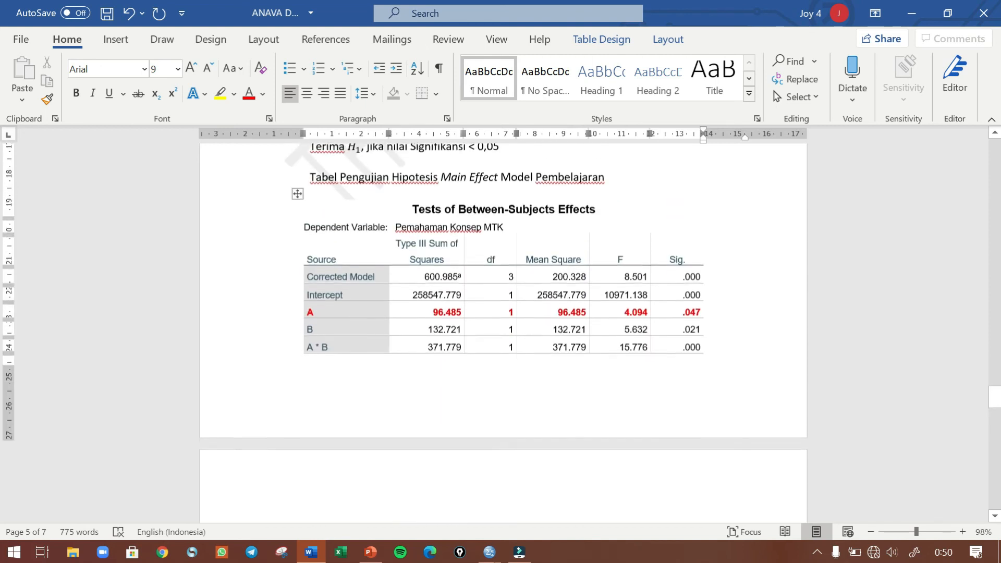
pyautogui.scroll(2, 503, 333)
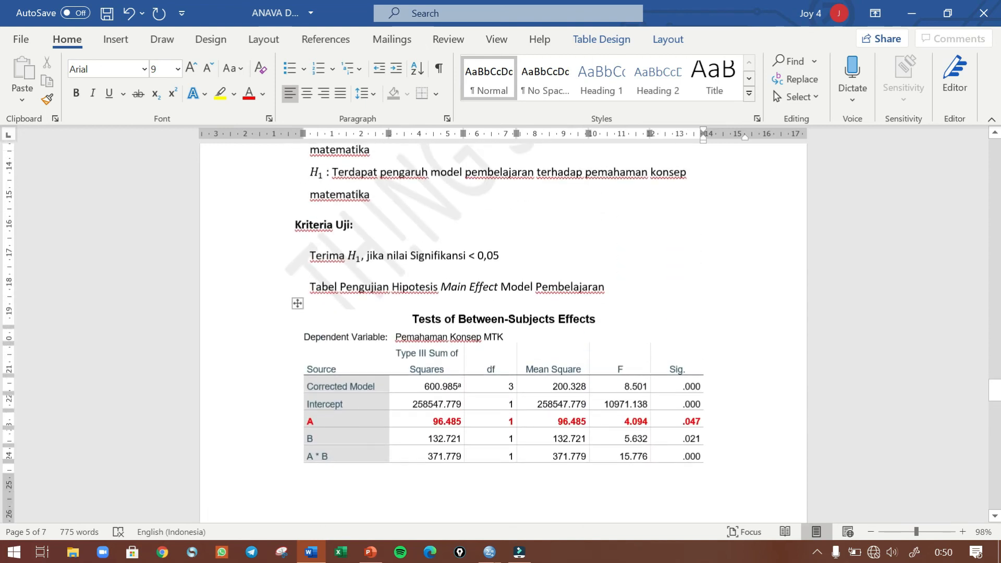
pyautogui.click(390, 196)
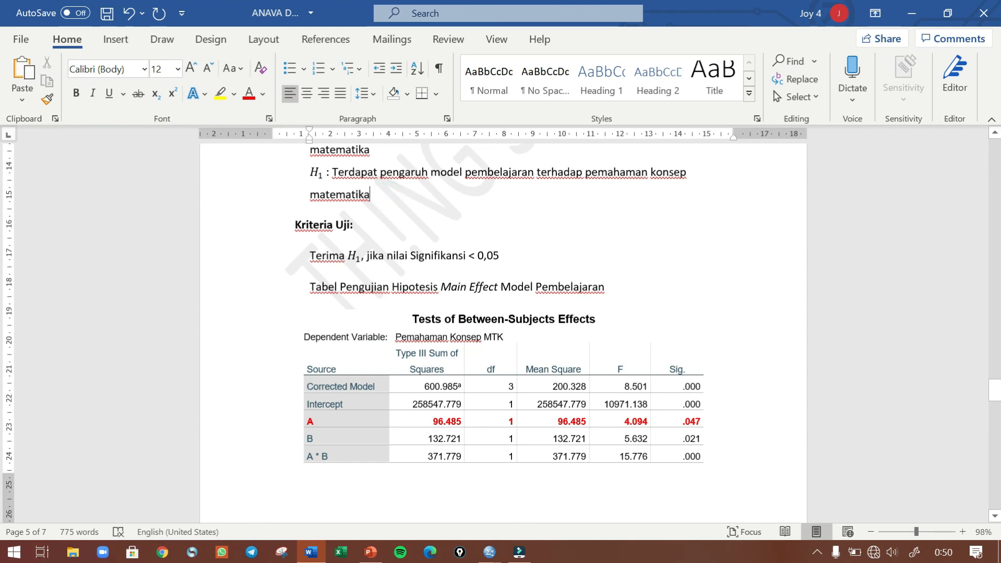
pyautogui.scroll(-8, 389, 196)
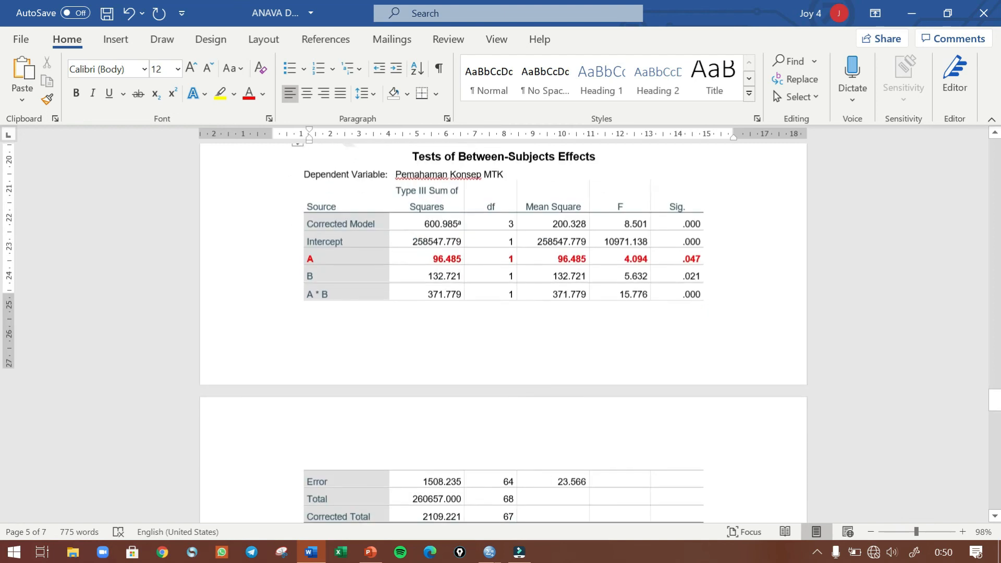
pyautogui.click(306, 290)
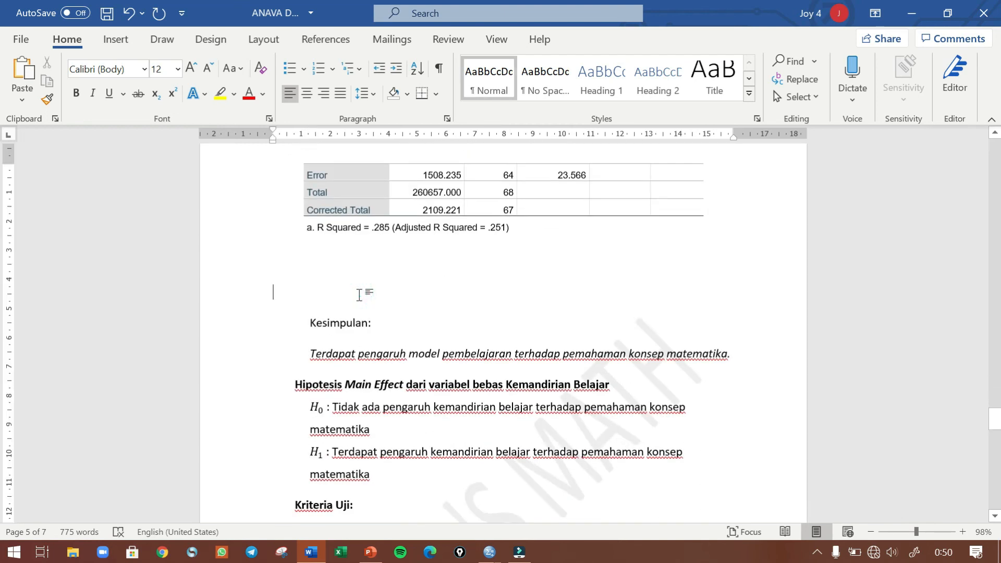
pyautogui.press('BackSpace')
pyautogui.press('BackSpace')
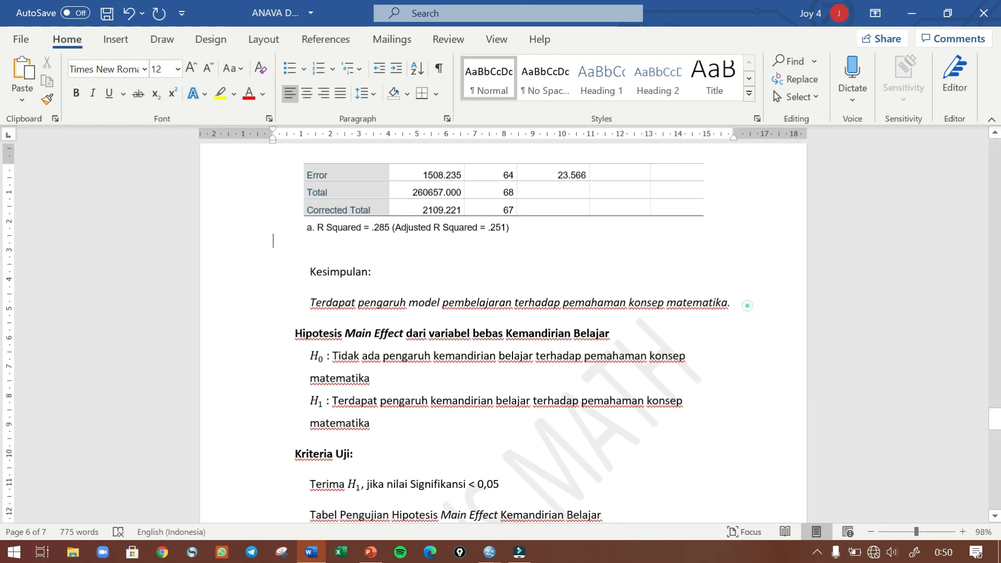
# - Add an empty line below the caption "Tabel Pengujian Hipotesis Main Effect Kemandirian Belajar" and save the report
pyautogui.click(746, 305)
pyautogui.scroll(-4, 516, 338)
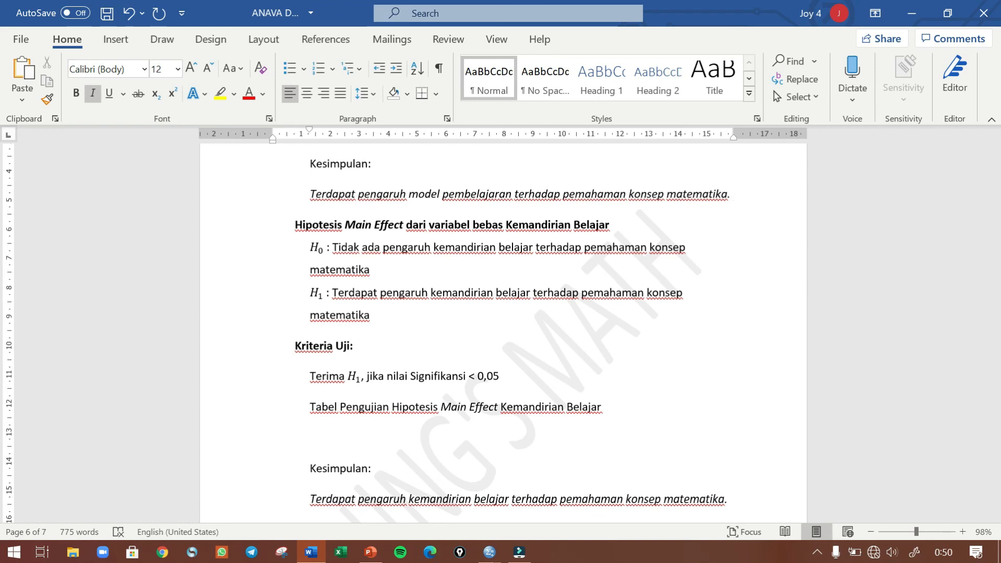
pyautogui.click(333, 436)
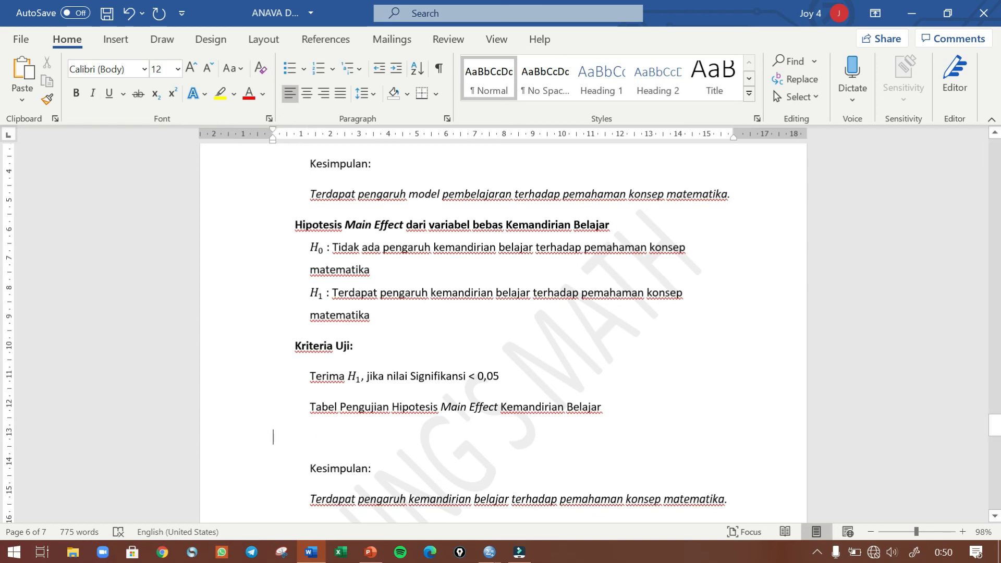
pyautogui.click(615, 405)
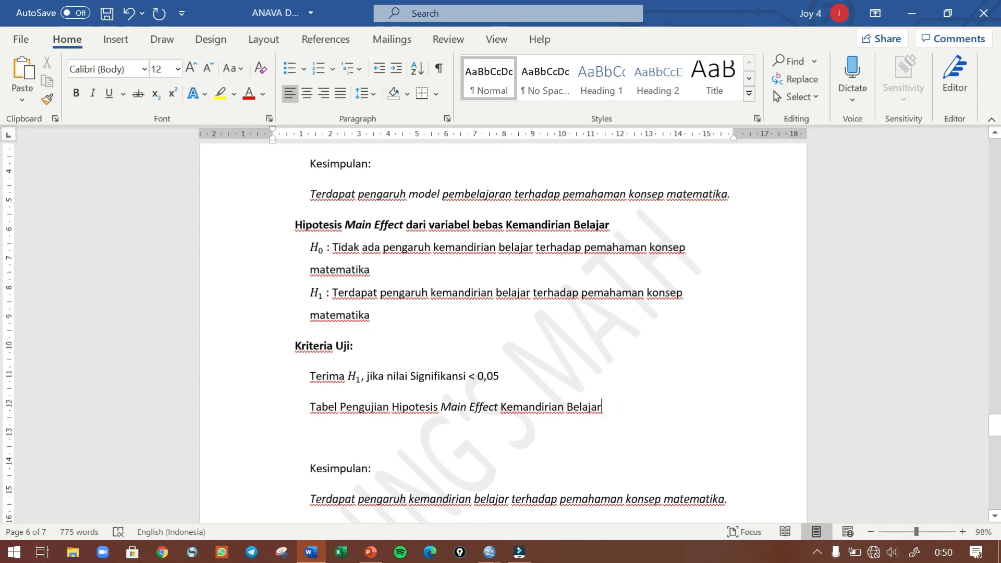
pyautogui.press('Return')
pyautogui.press('Tab')
pyautogui.hotkey('ctrl', 's')
# - Check the SPSS output viewer, return to the Word report and paste the Tests of Between-Subjects Effects table below the Main Effect Kemandirian Belajar caption
pyautogui.hotkey('alt', 'Tab')
pyautogui.hotkey('alt', 'Tab')
pyautogui.hotkey('alt', 'Tab')
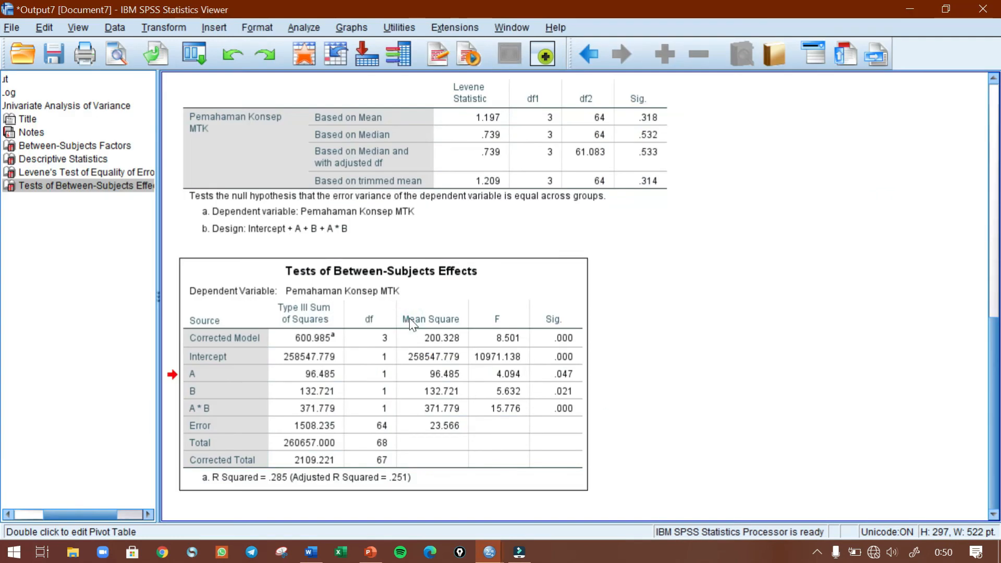
pyautogui.hotkey('alt', 'Tab')
pyautogui.hotkey('alt', 'Tab')
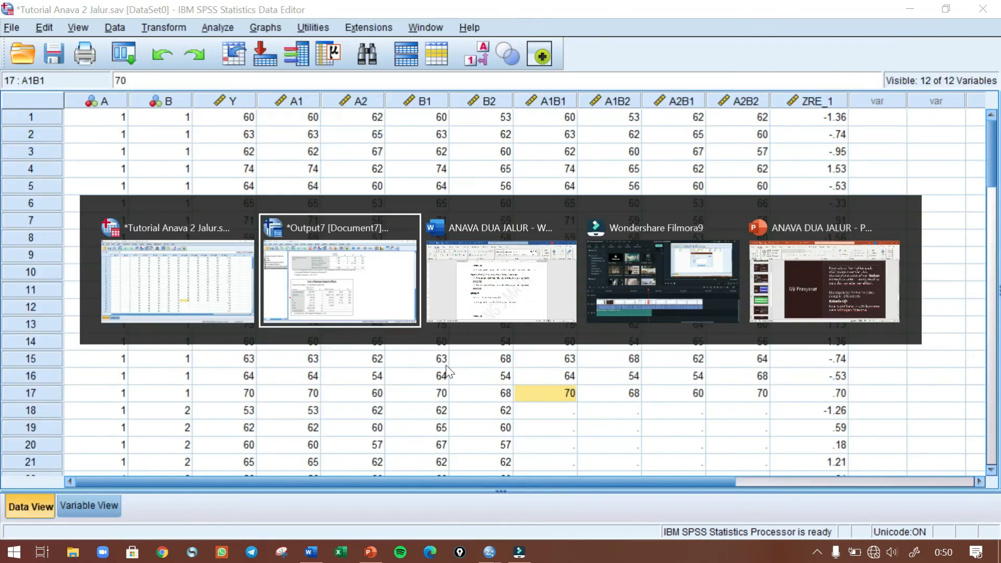
pyautogui.hotkey('alt', 'Tab')
pyautogui.click(390, 458)
pyautogui.hotkey('ctrl', 'v')
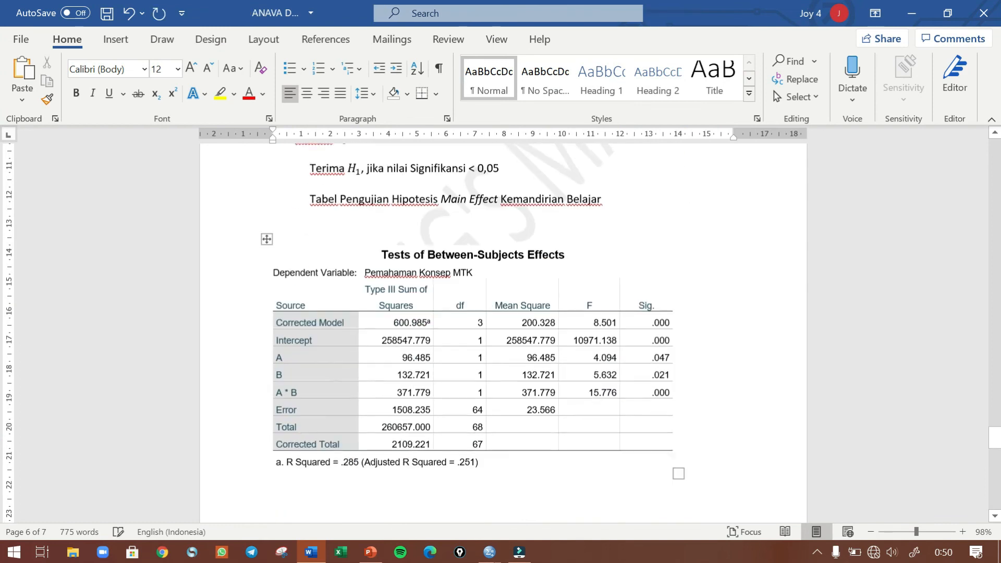
# - Centre the table pasted under the Kemandirian Belajar caption and remove the blank line between it and the caption
pyautogui.scroll(-3, 374, 288)
pyautogui.scroll(5, 374, 288)
pyautogui.click(374, 288)
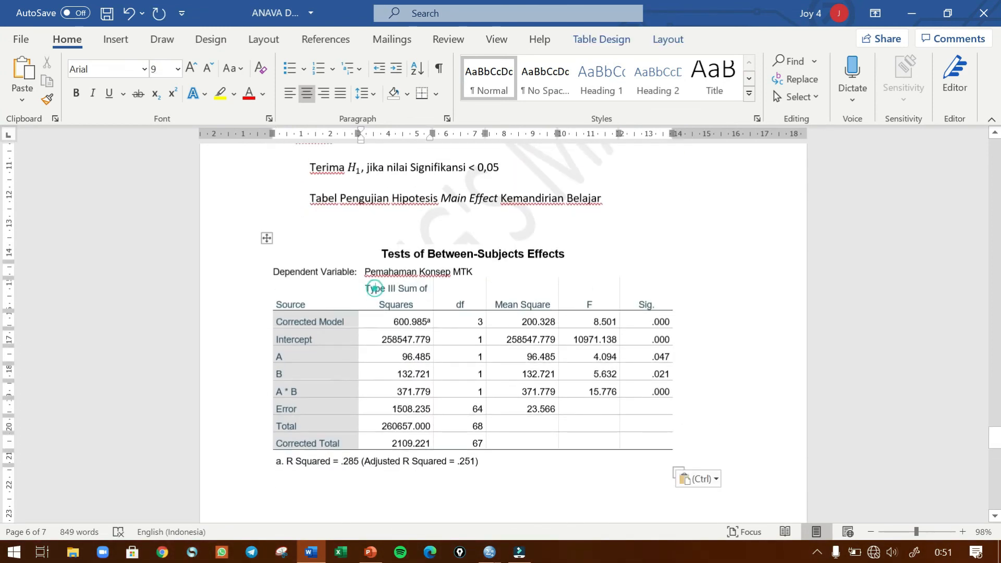
pyautogui.click(267, 237)
pyautogui.click(305, 93)
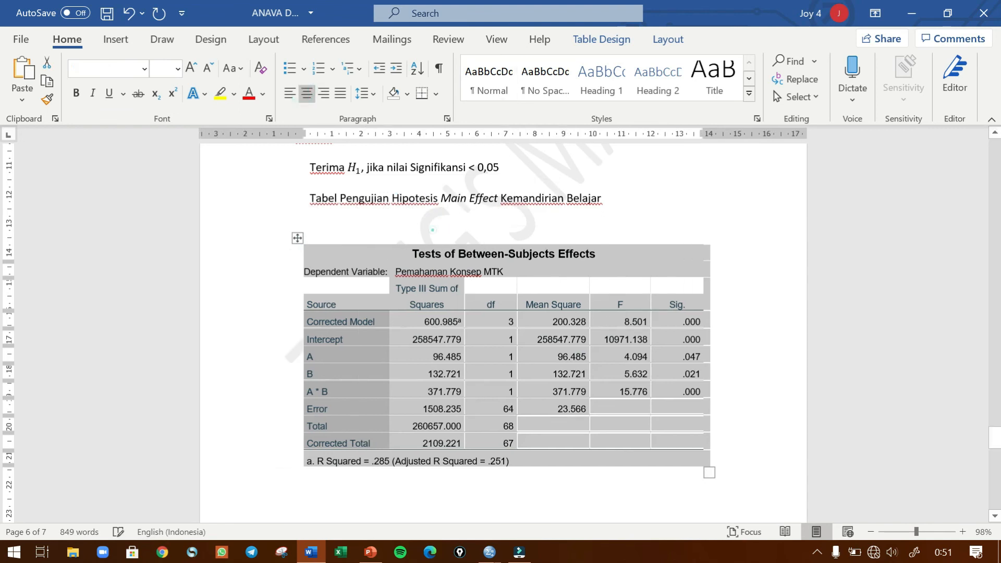
pyautogui.click(314, 225)
pyautogui.press('BackSpace')
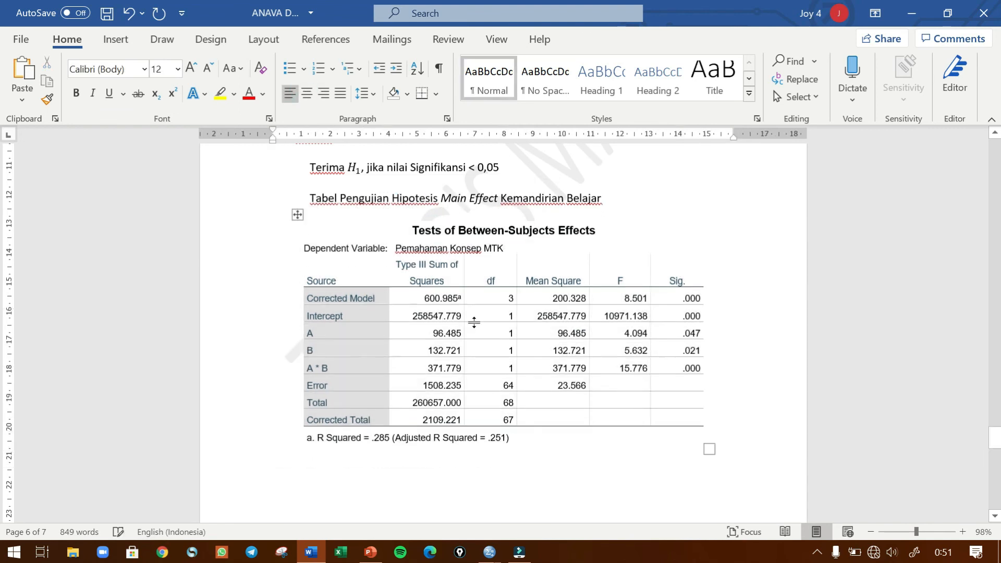
# - Remove the surplus blank lines between the Kemandirian Belajar effects table and its "Kesimpulan:" line
pyautogui.scroll(-6, 411, 319)
pyautogui.click(341, 294)
pyautogui.press('BackSpace')
pyautogui.press('BackSpace')
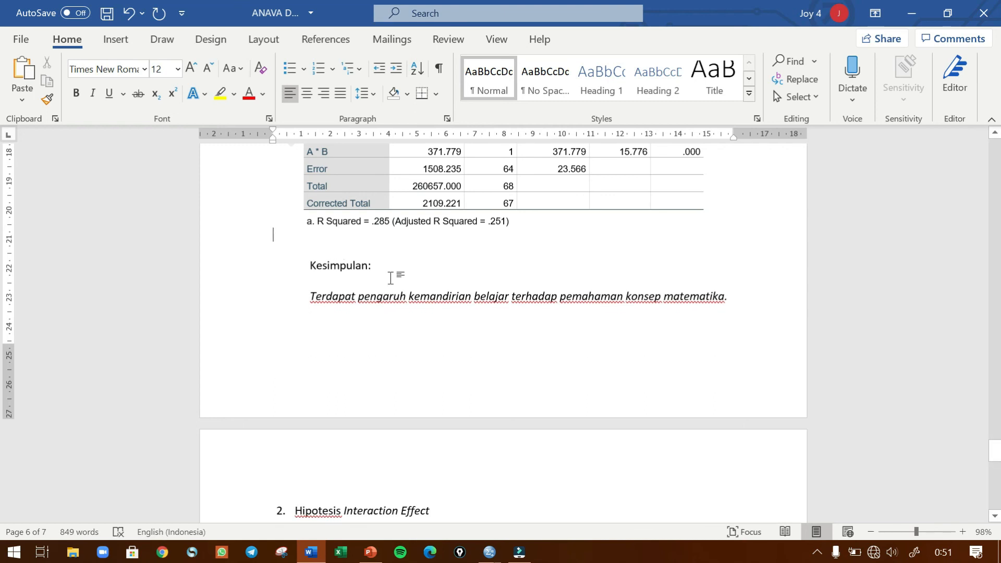
# - Format the B row of the Tests of Between-Subjects Effects table under the Kemandirian Belajar caption in bold red text
pyautogui.scroll(3, 398, 271)
pyautogui.scroll(1, 272, 450)
pyautogui.moveTo(303, 351); pyautogui.dragTo(678, 350)
pyautogui.click(76, 93)
pyautogui.click(247, 97)
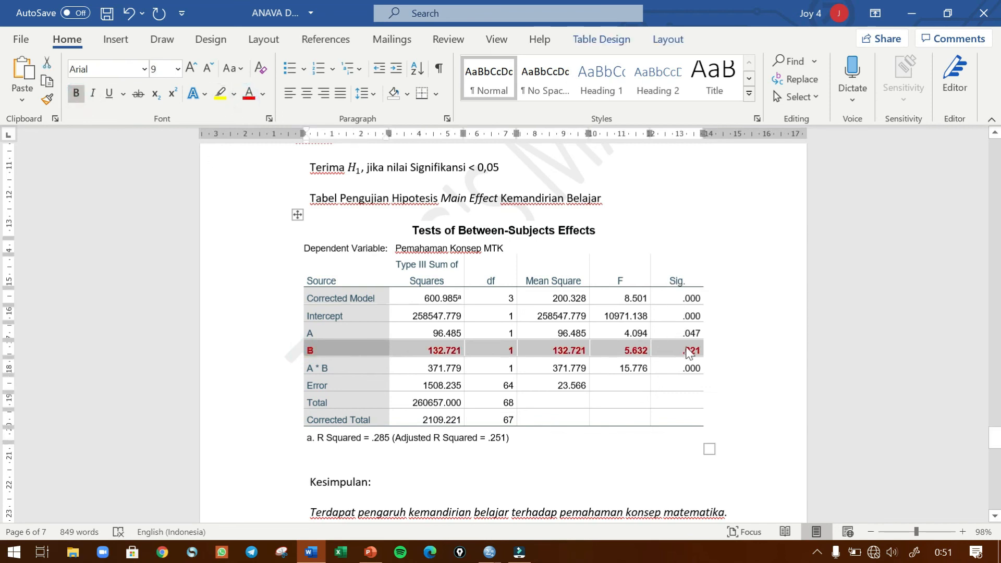
# - Review the Main Effect Kemandirian Belajar hypotheses, test criterion, B row significance and conclusion, followed by the Interaction Effect hypotheses
pyautogui.scroll(1, 688, 354)
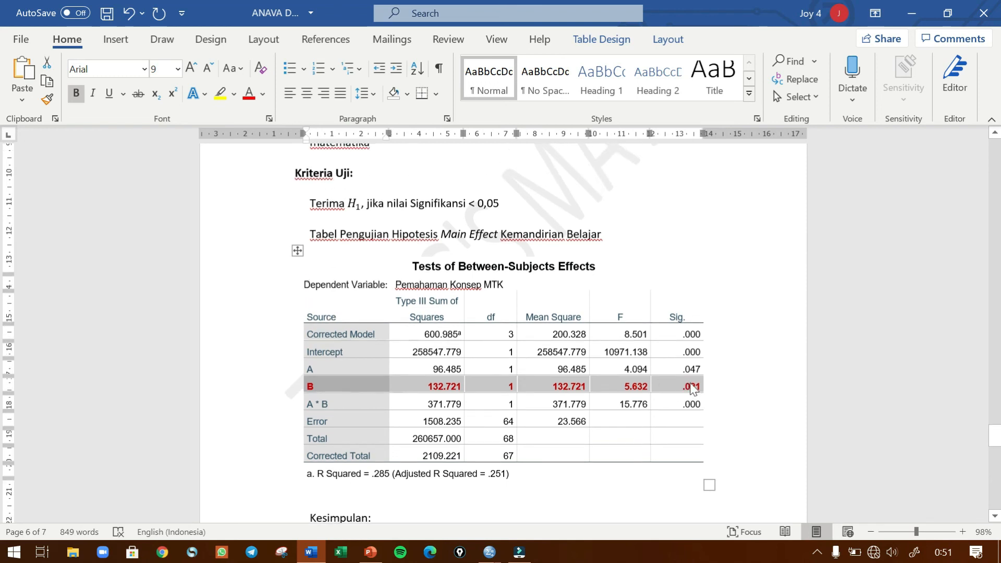
pyautogui.scroll(1, 692, 389)
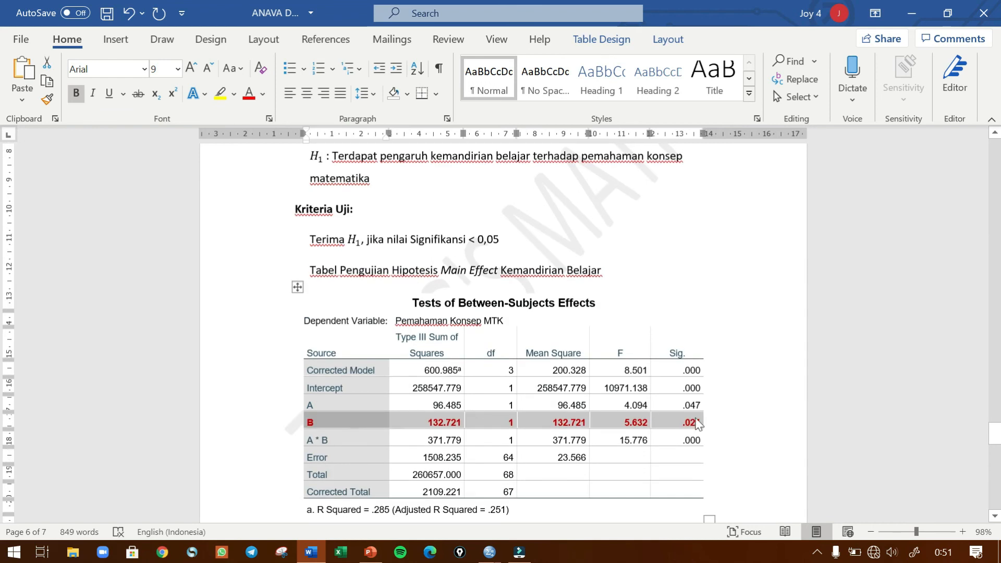
pyautogui.scroll(1, 693, 430)
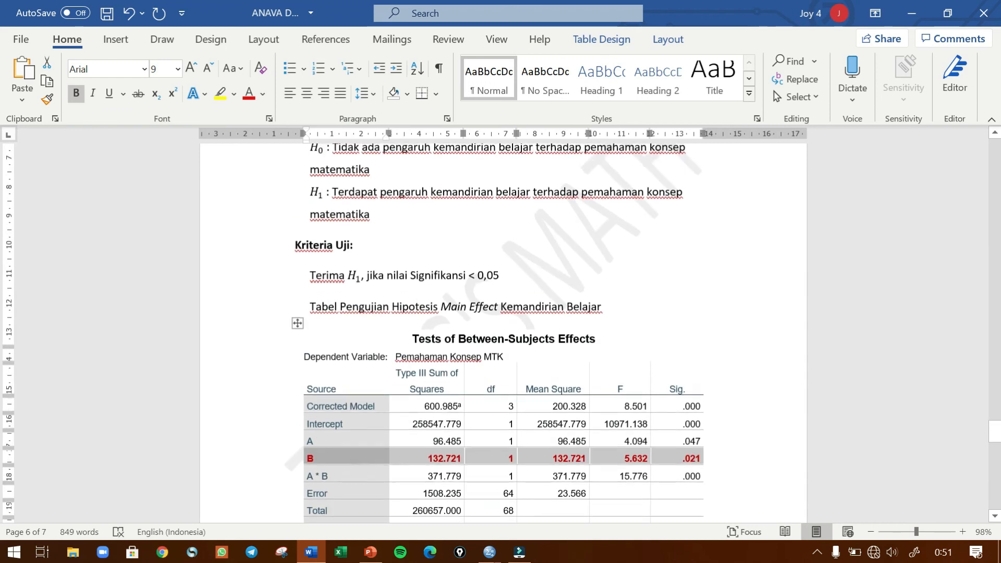
pyautogui.scroll(1, 693, 430)
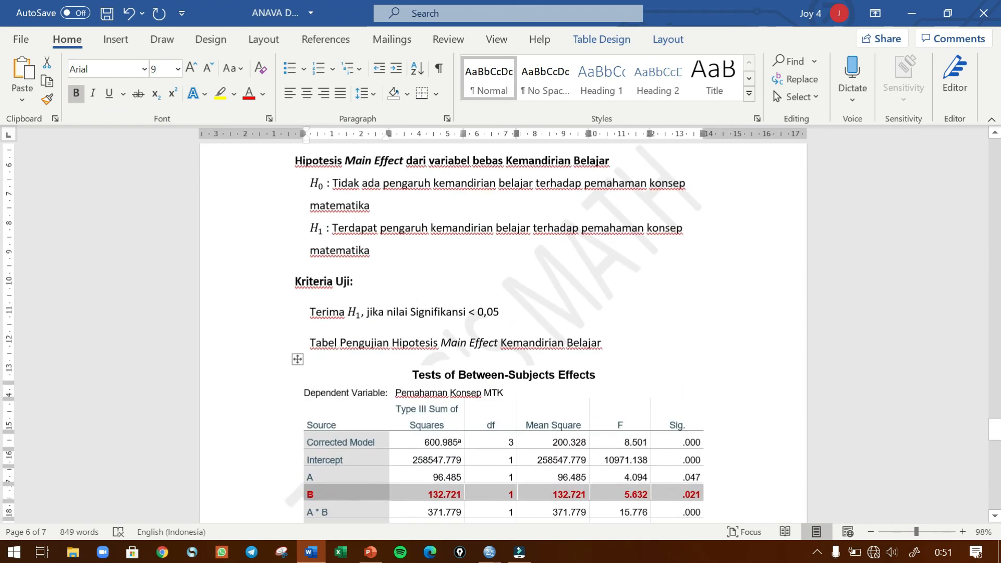
pyautogui.scroll(1, 501, 334)
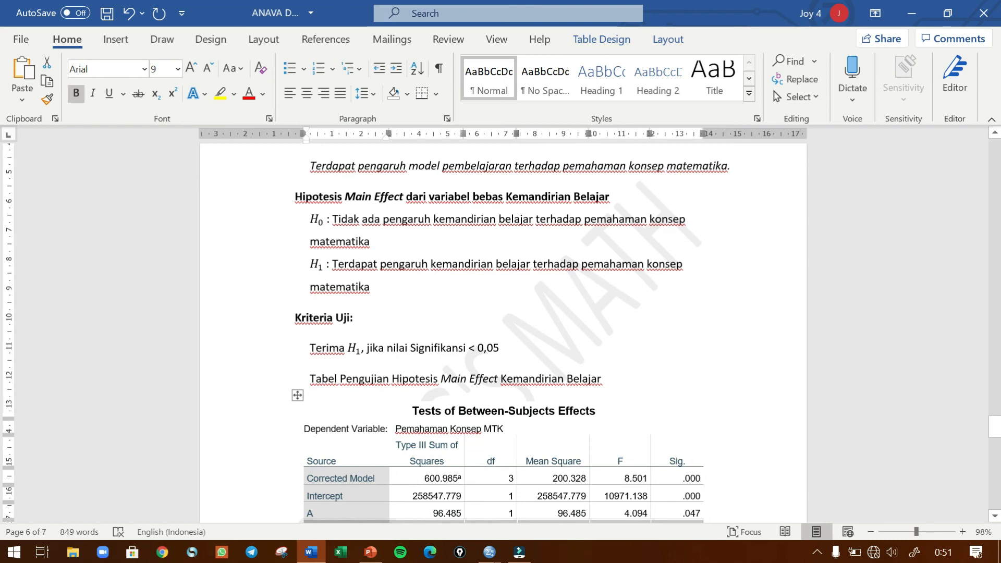
pyautogui.scroll(-5, 503, 334)
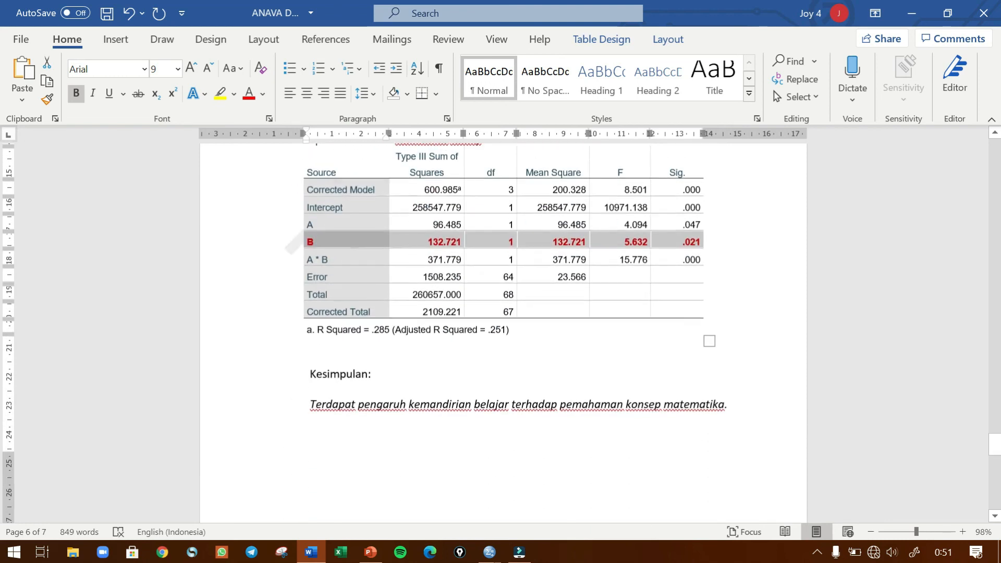
pyautogui.click(748, 404)
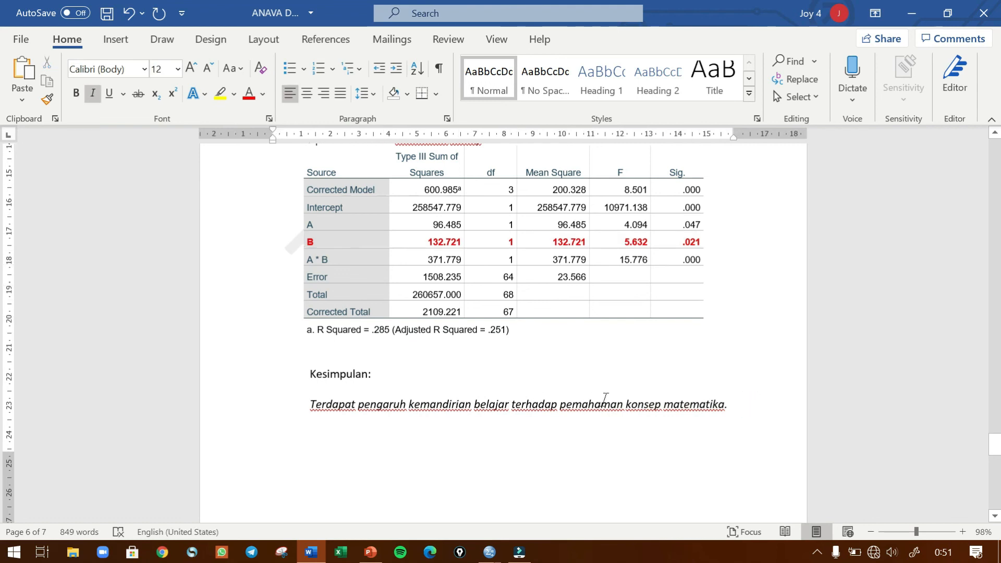
pyautogui.scroll(-5, 604, 399)
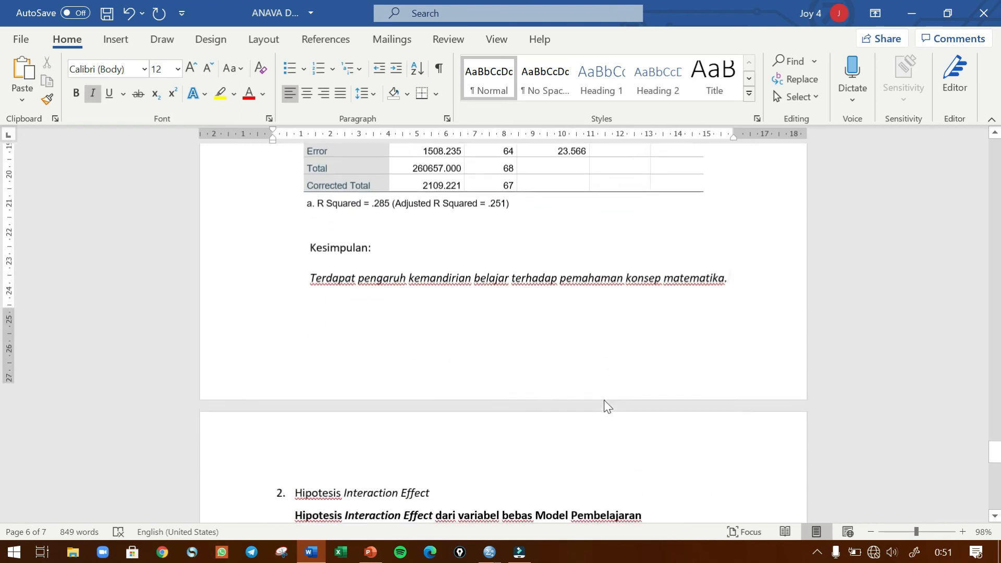
pyautogui.scroll(-3, 605, 406)
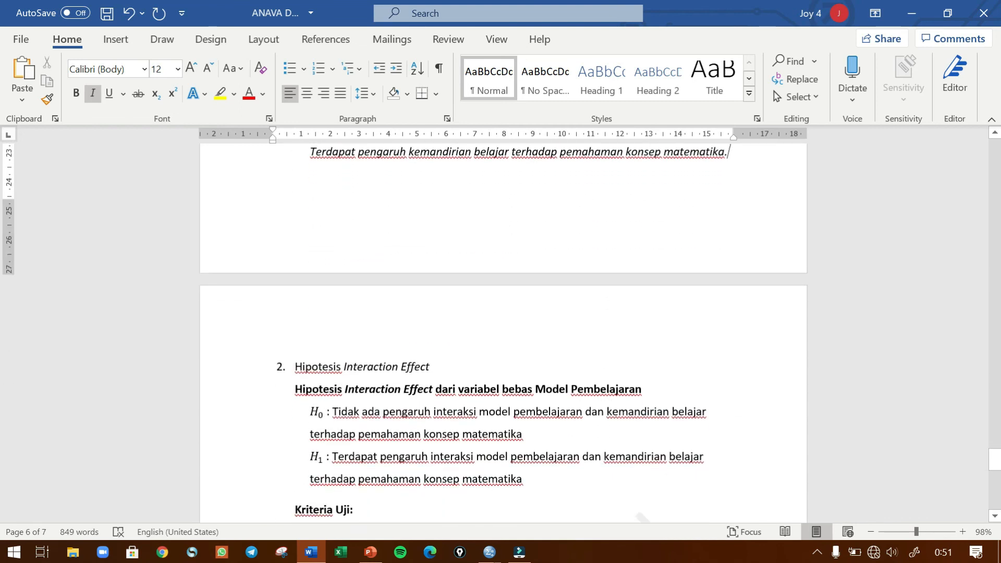
pyautogui.scroll(-3, 604, 405)
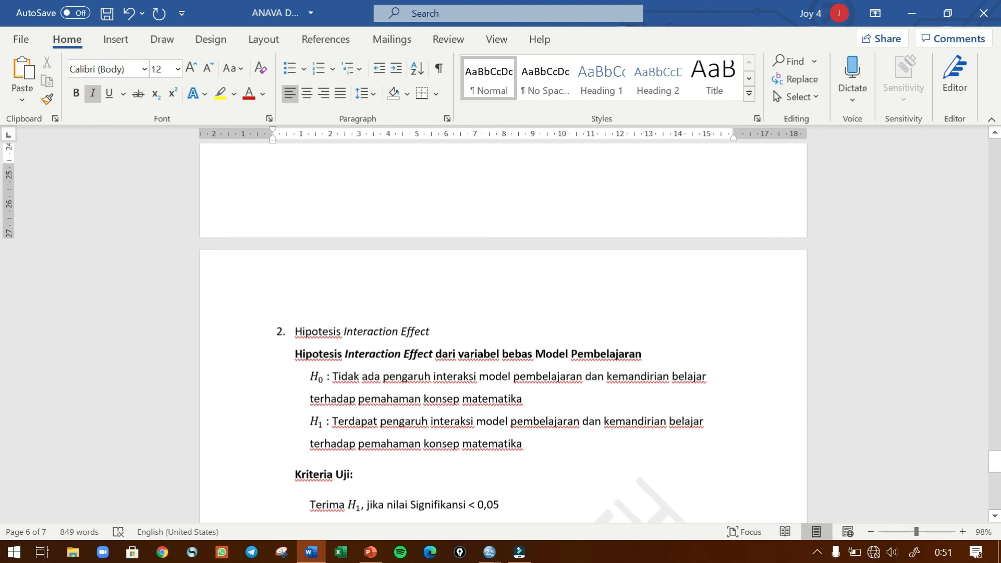
# - Add an empty line below the "Tabel Pengujian Hipotesis Interaction Effect" caption and save the report
pyautogui.scroll(-1, 503, 333)
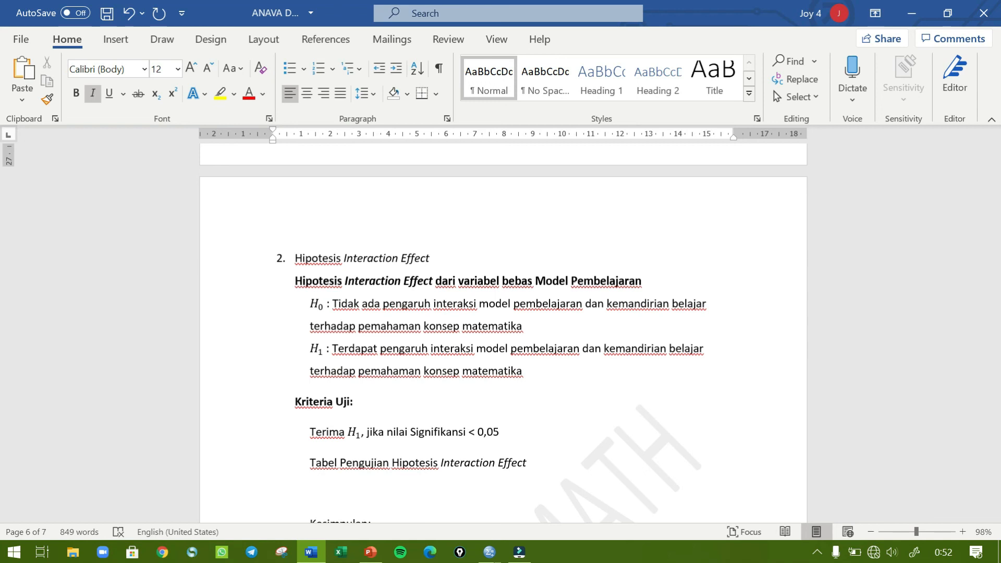
pyautogui.scroll(-1, 503, 323)
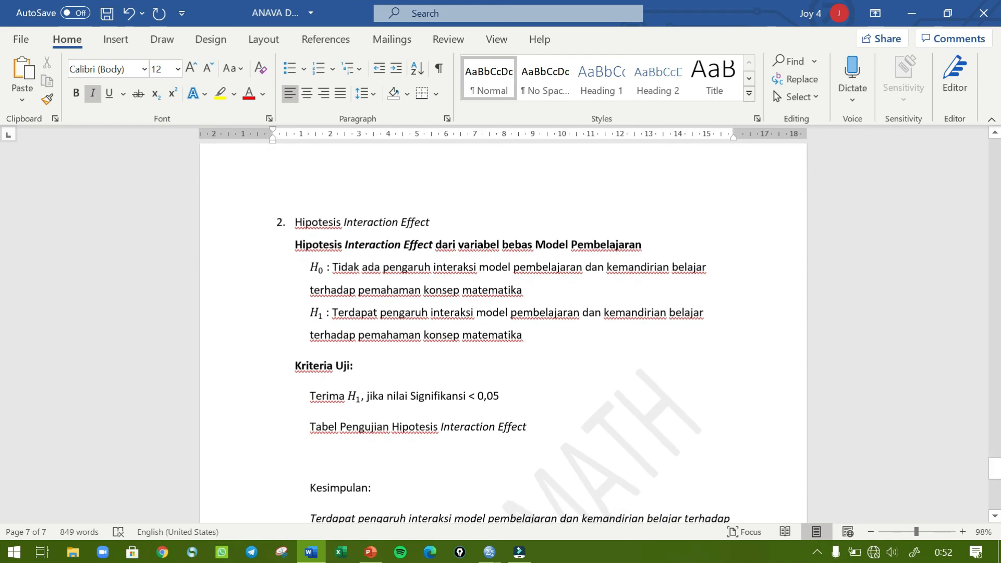
pyautogui.click(522, 392)
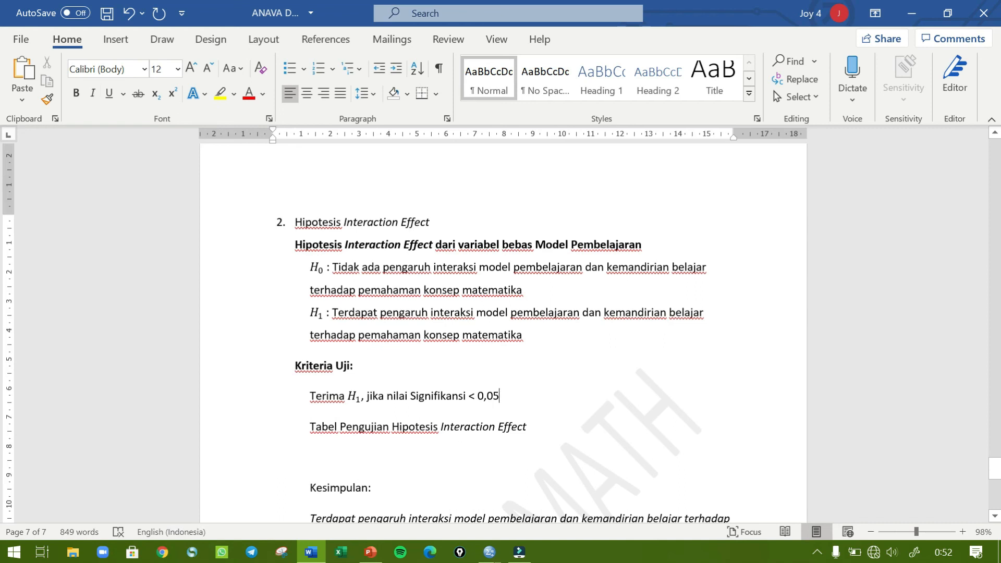
pyautogui.click(585, 427)
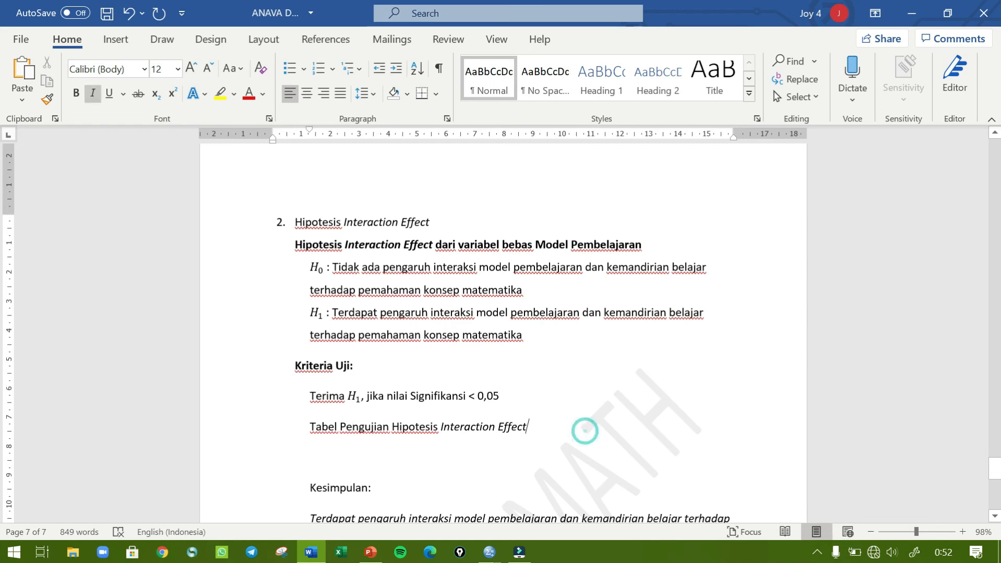
pyautogui.press('Return')
pyautogui.hotkey('ctrl', 'i')
pyautogui.hotkey('ctrl', 's')
# - Copy the Tests of Between-Subjects Effects table from the SPSS output and paste it under the Interaction Effect caption in the Word report
pyautogui.hotkey('alt', 'Tab')
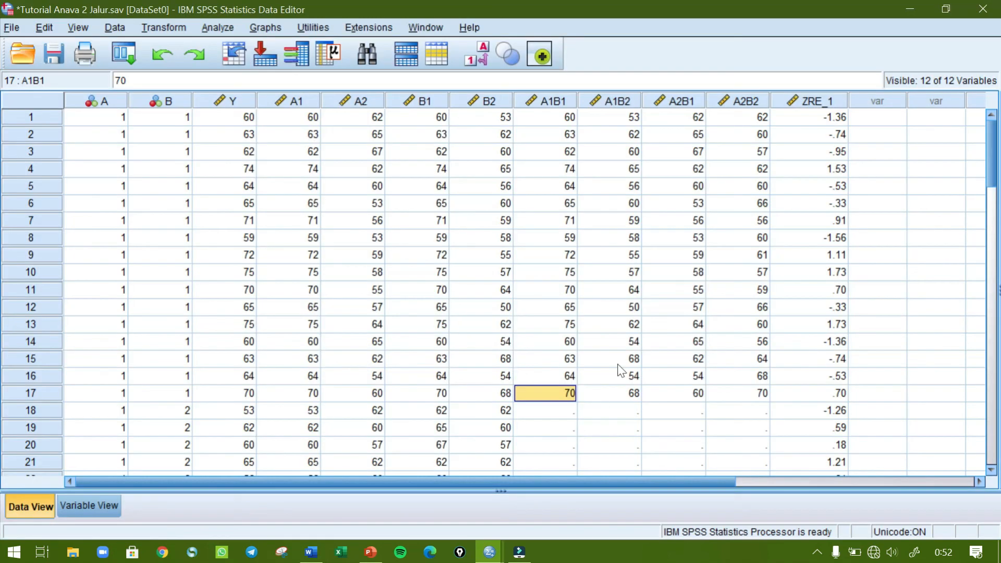
pyautogui.hotkey('alt', 'Tab')
pyautogui.hotkey('alt', 'Tab')
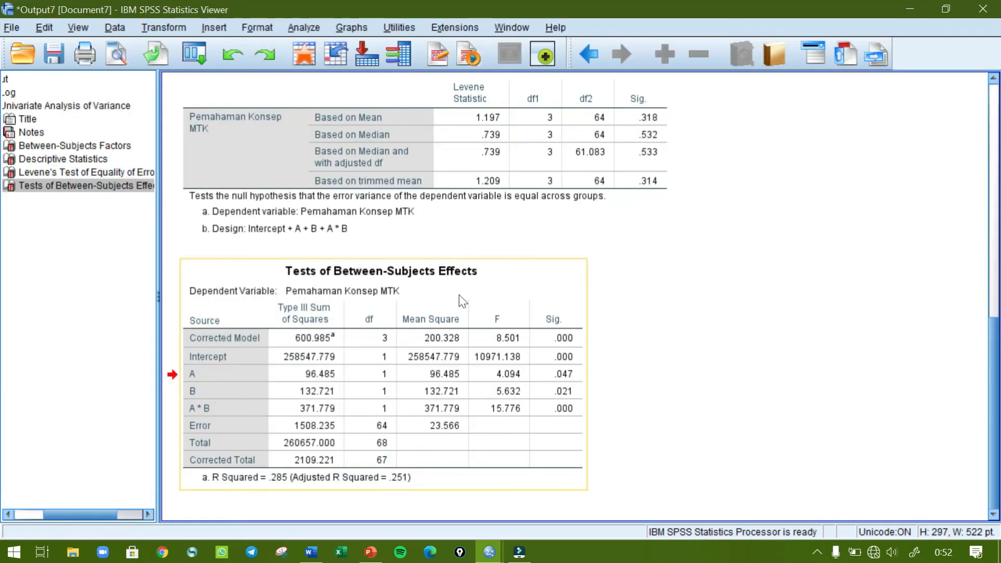
pyautogui.rightClick(459, 295)
pyautogui.hotkey('alt', 'Tab')
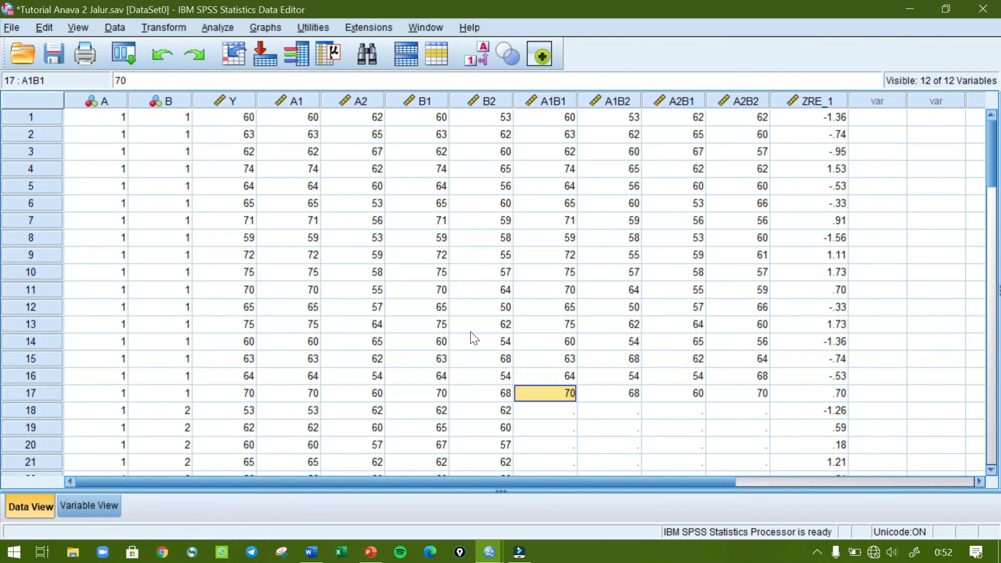
pyautogui.hotkey('alt', 'Tab')
pyautogui.press('Tab')
pyautogui.hotkey('ctrl', 'v')
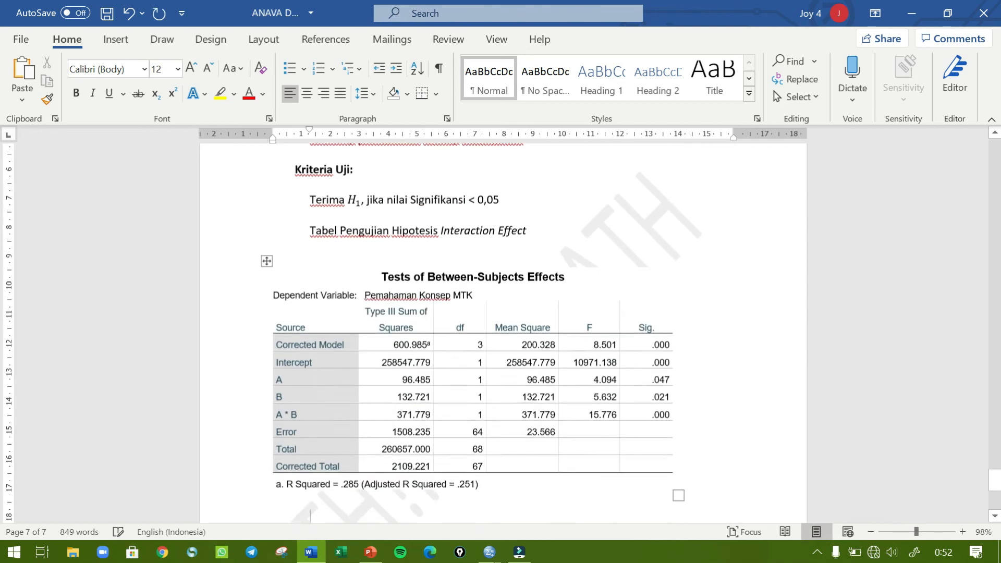
# - Centre the table pasted under the Interaction Effect caption and remove the blank line between it and the caption
pyautogui.click(266, 238)
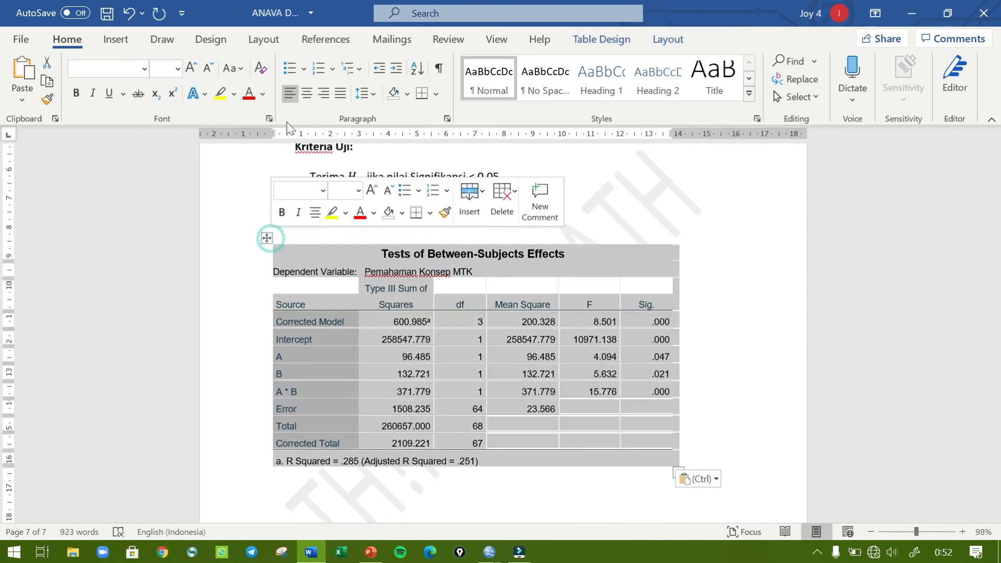
pyautogui.click(307, 93)
pyautogui.click(365, 230)
pyautogui.hotkey('ctrl', 'End')
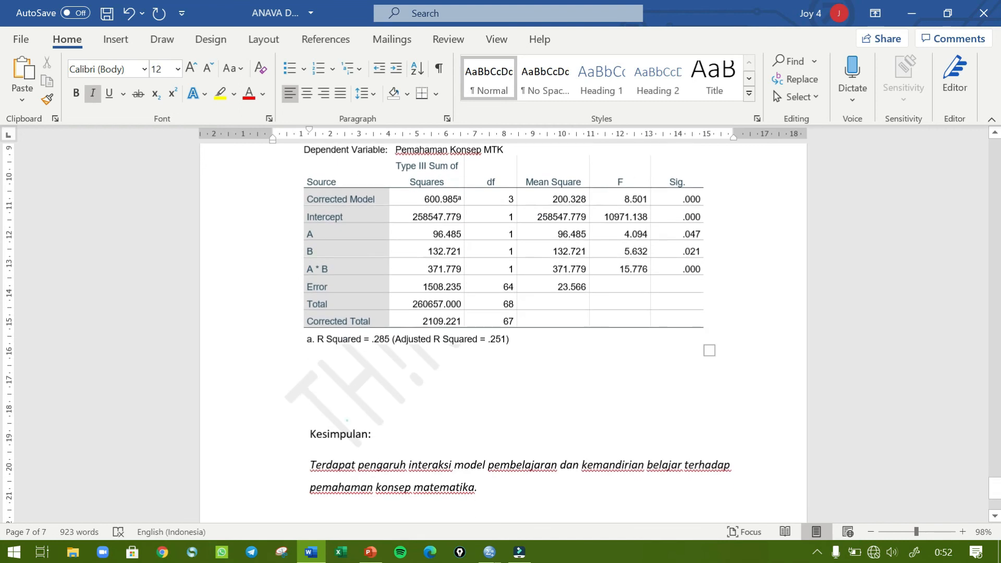
# - Remove the surplus blank lines between the Interaction Effect table and its "Kesimpulan:" line
pyautogui.click(275, 404)
pyautogui.press('BackSpace')
pyautogui.press('BackSpace')
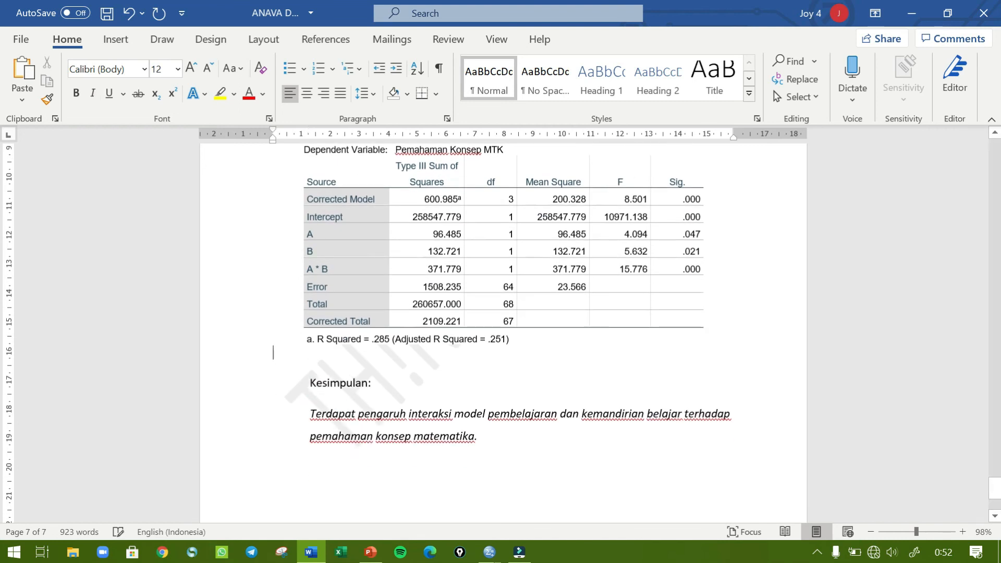
# - Format the A * B row of the Tests of Between-Subjects Effects table under the Interaction Effect caption in bold red text
pyautogui.scroll(2, 500, 333)
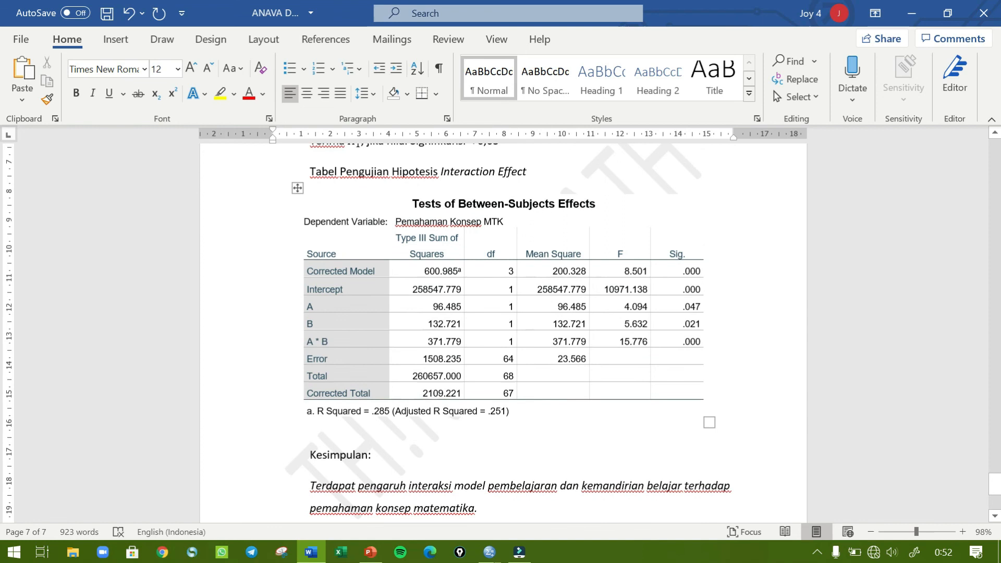
pyautogui.click(306, 340)
pyautogui.moveTo(307, 341); pyautogui.dragTo(682, 342)
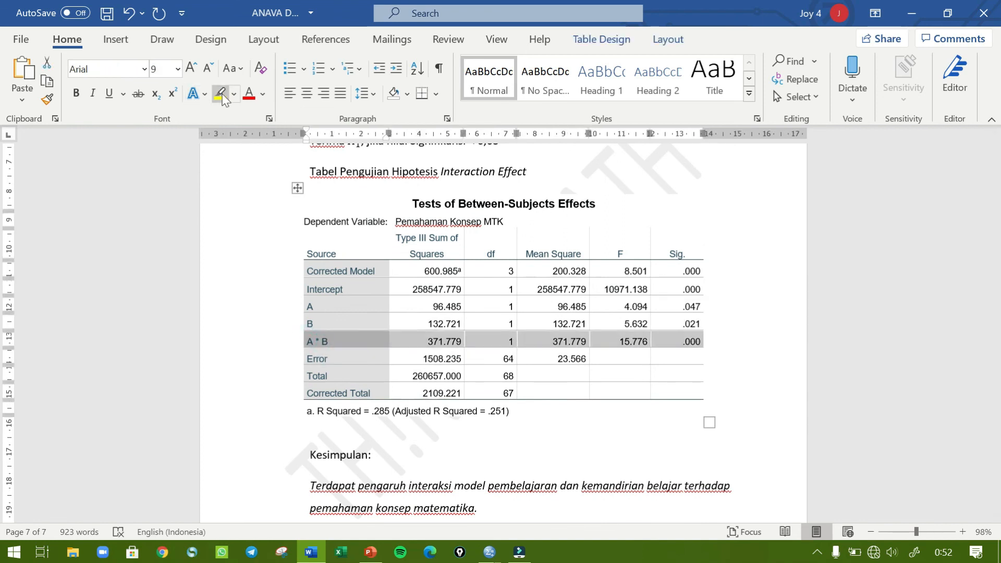
pyautogui.click(249, 94)
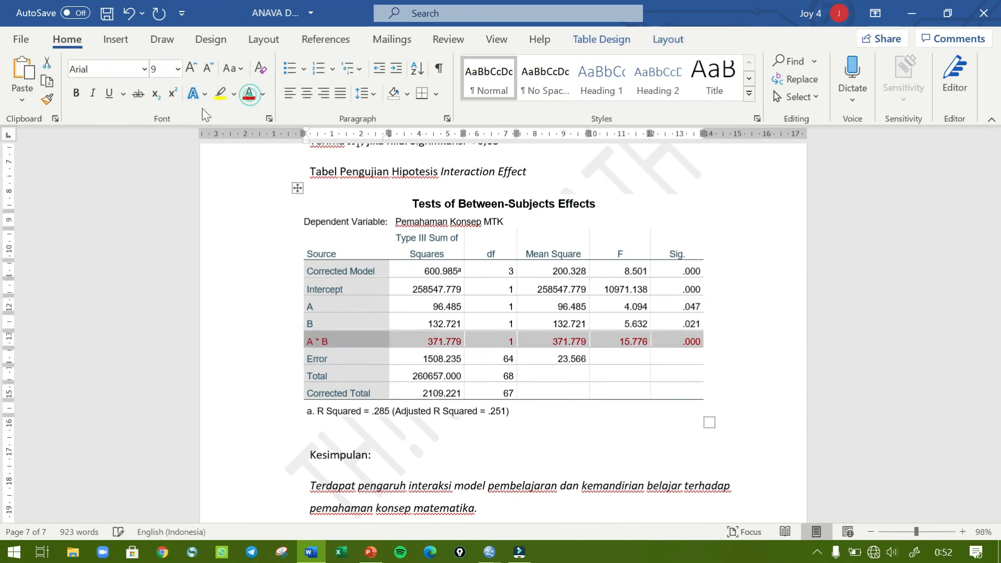
pyautogui.click(72, 93)
# - Review the A * B row significance against the Interaction Effect test criterion and hypotheses, followed by the conclusion below the table
pyautogui.scroll(1, 656, 349)
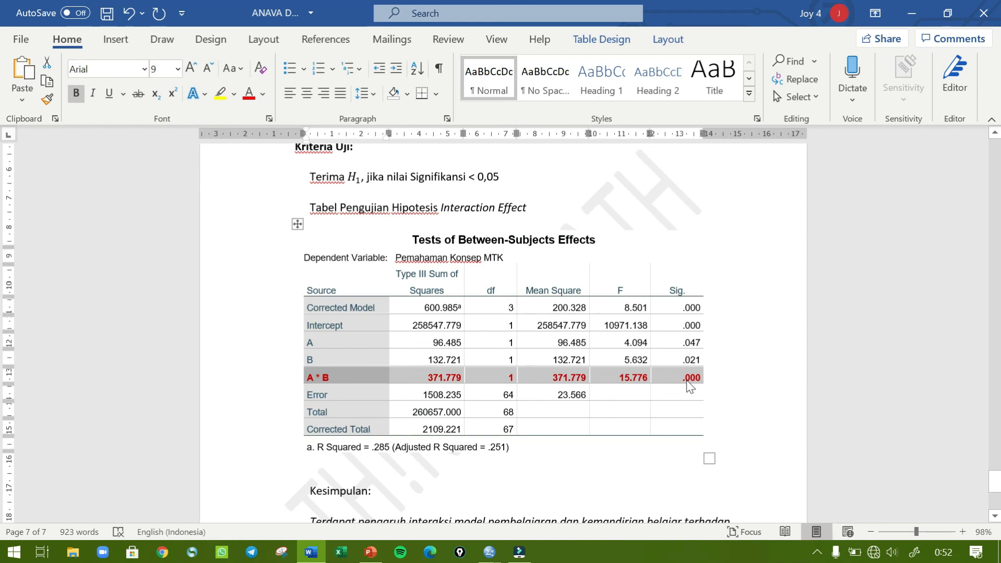
pyautogui.scroll(1, 687, 386)
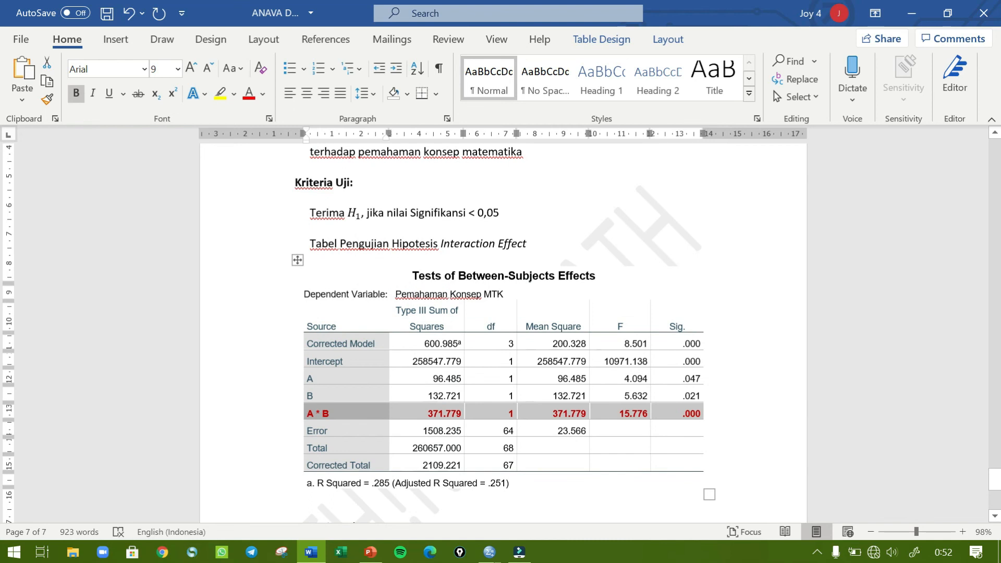
pyautogui.scroll(1, 524, 264)
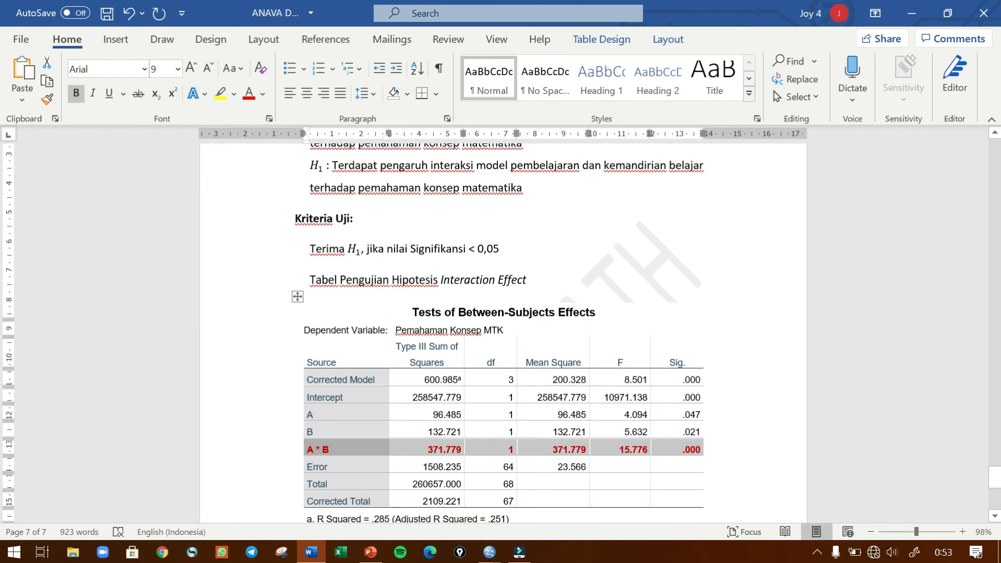
pyautogui.scroll(-6, 433, 355)
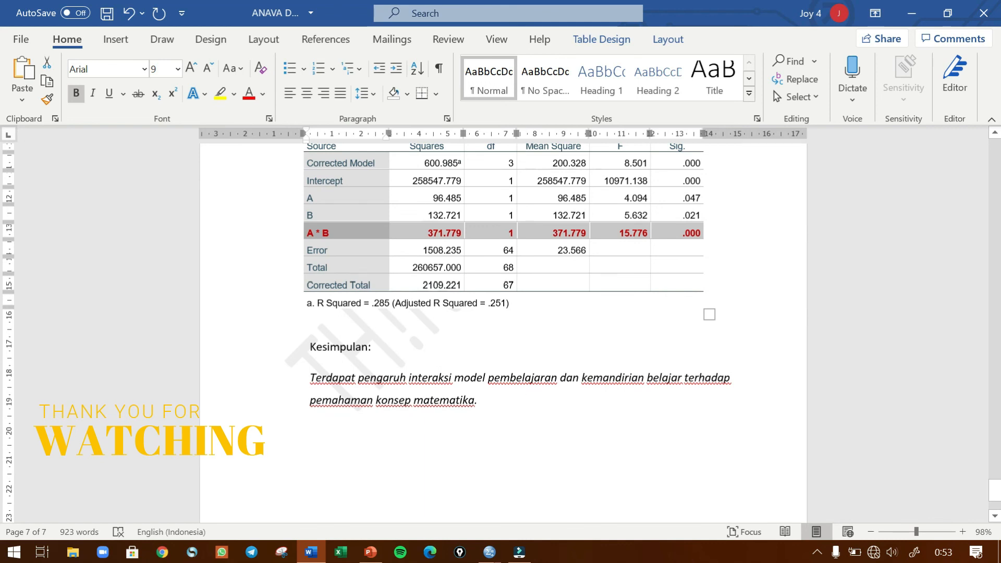
pyautogui.click(548, 416)
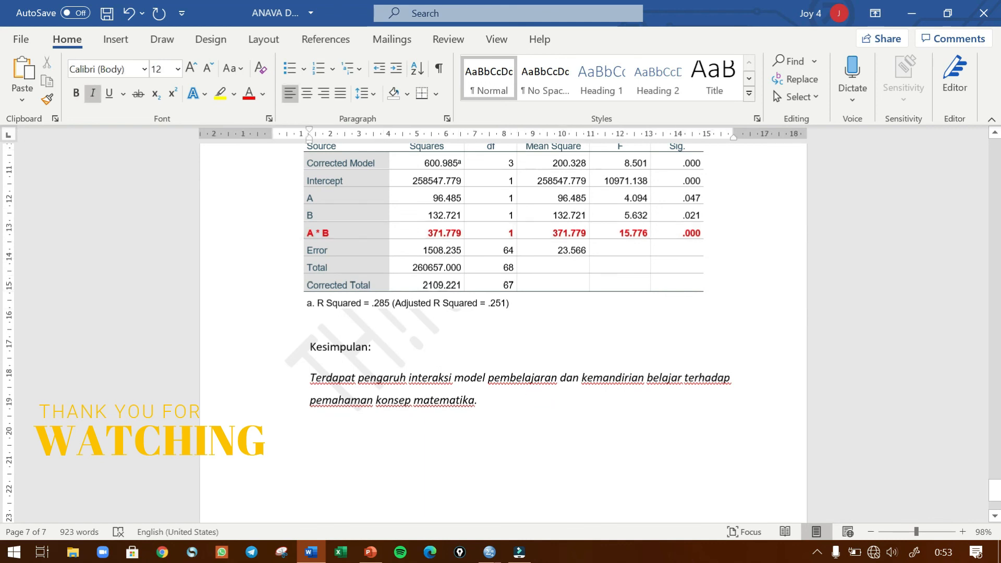